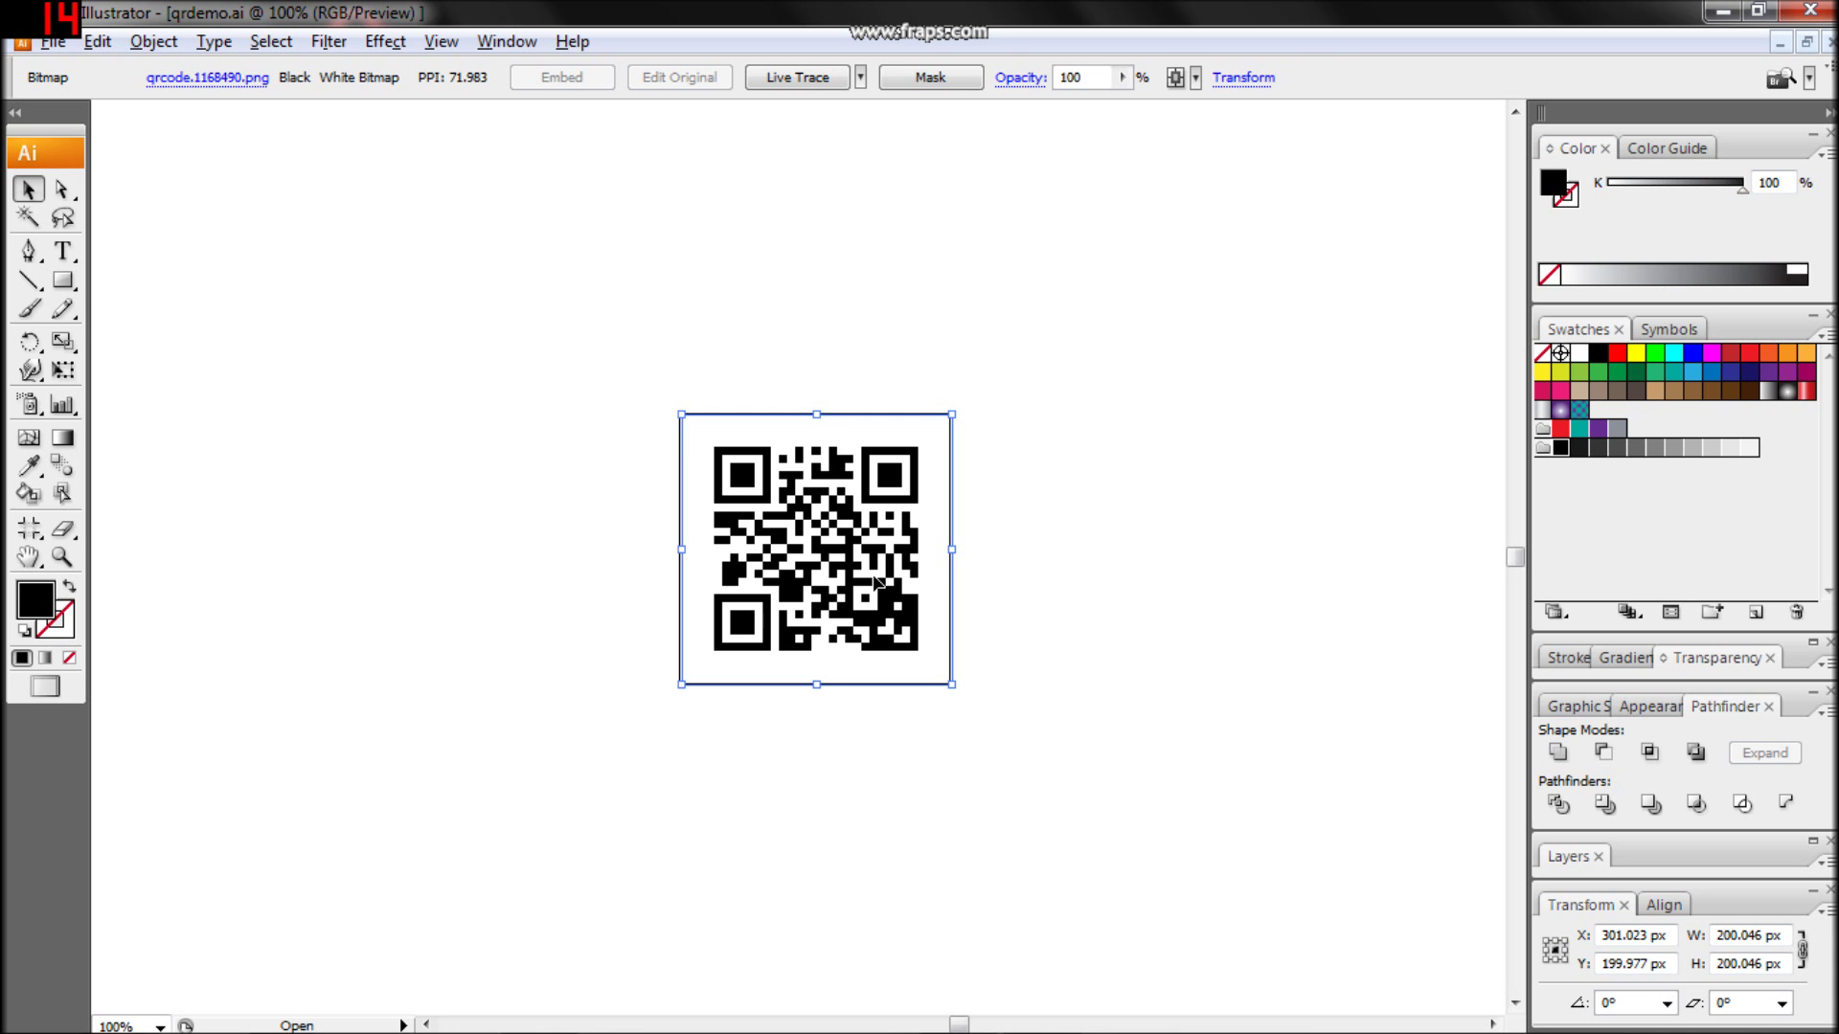
# Step: Alt-drag a copy of the placed QR bitmap upward, above the original
pyautogui.moveTo(878, 581); pyautogui.dragTo(870, 277)
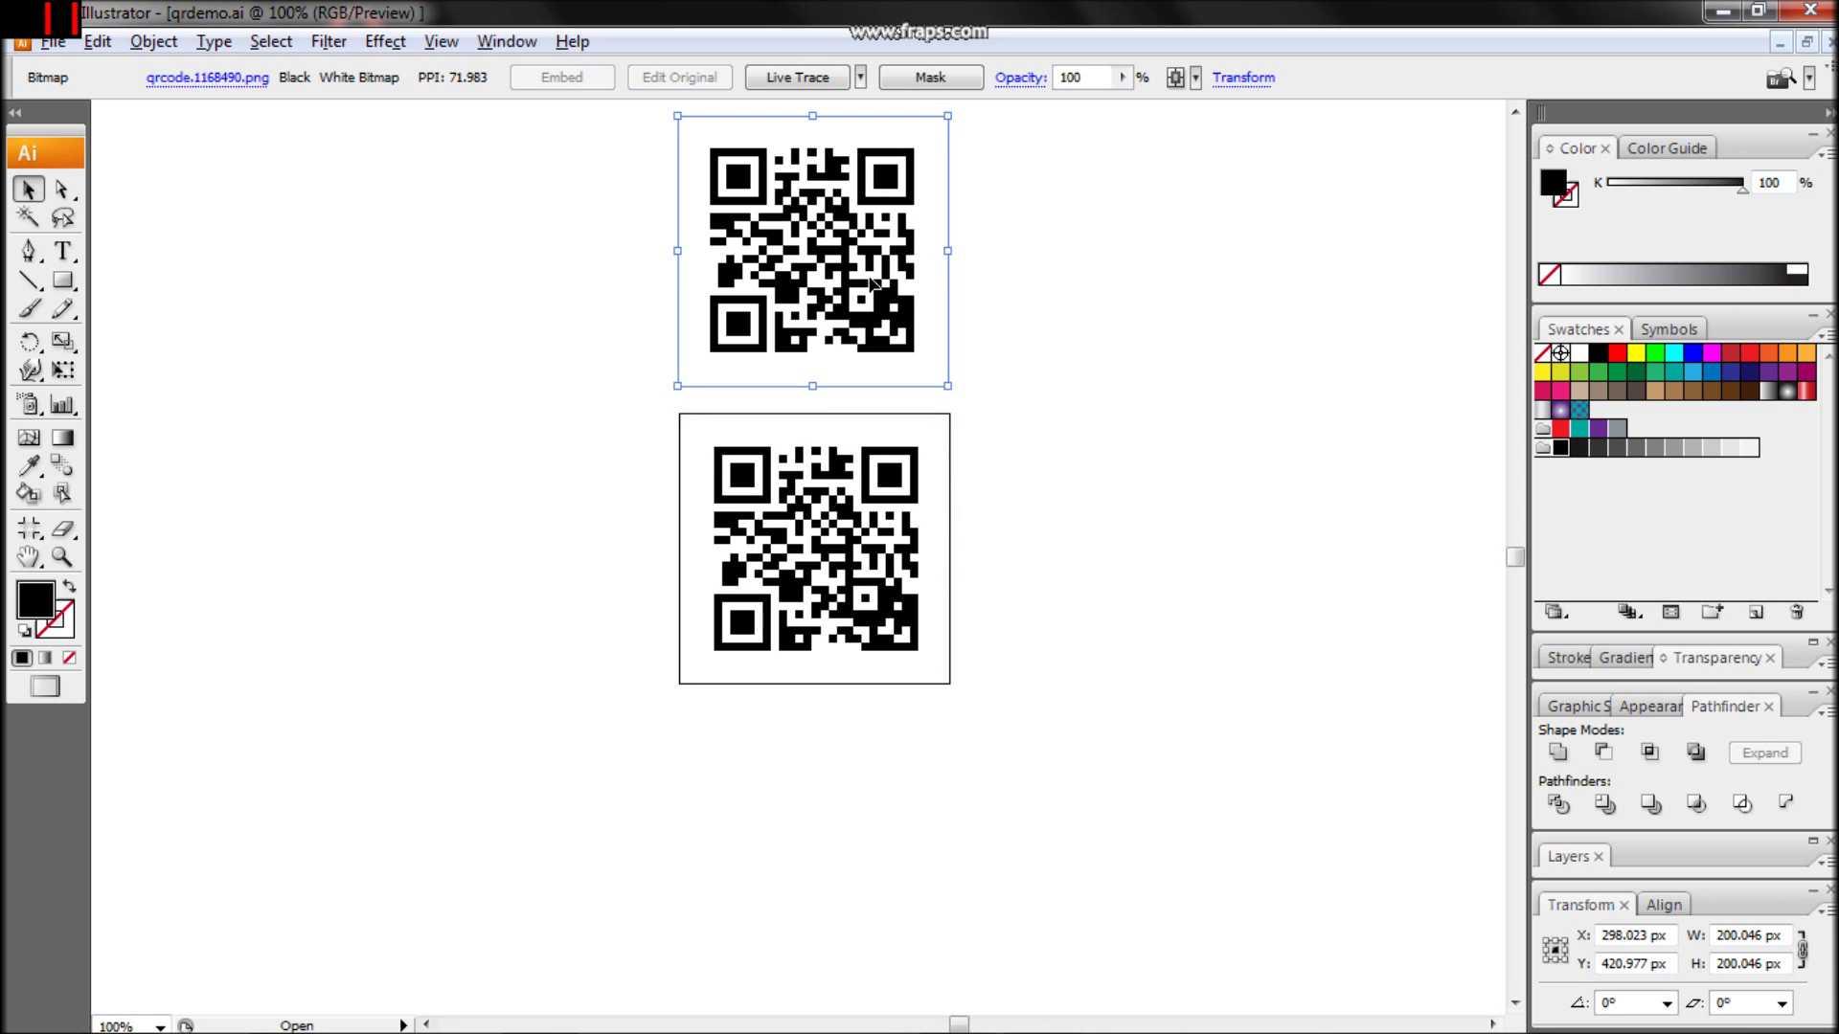
pyautogui.click(153, 41)
# Step: Live Trace the copy with Path Fitting, Minimum Area and Corner Angle 0 and Ignore White on
pyautogui.moveTo(230, 624)
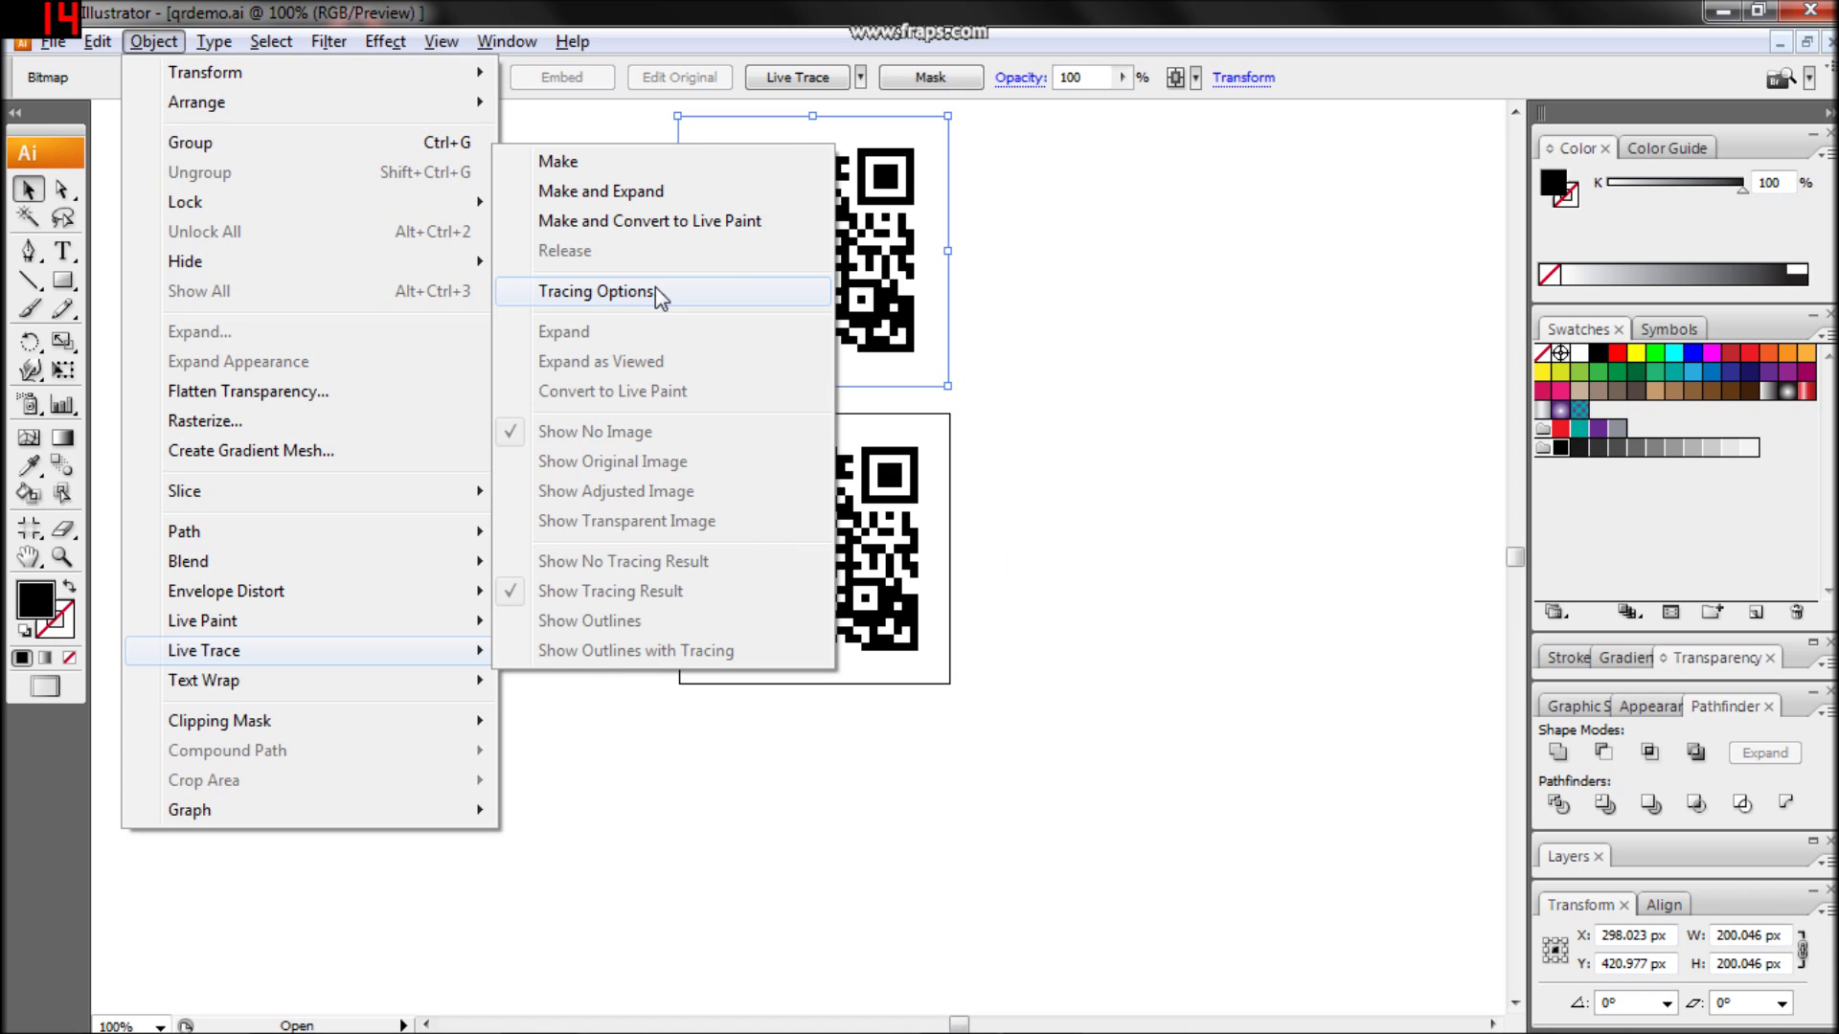
pyautogui.click(659, 292)
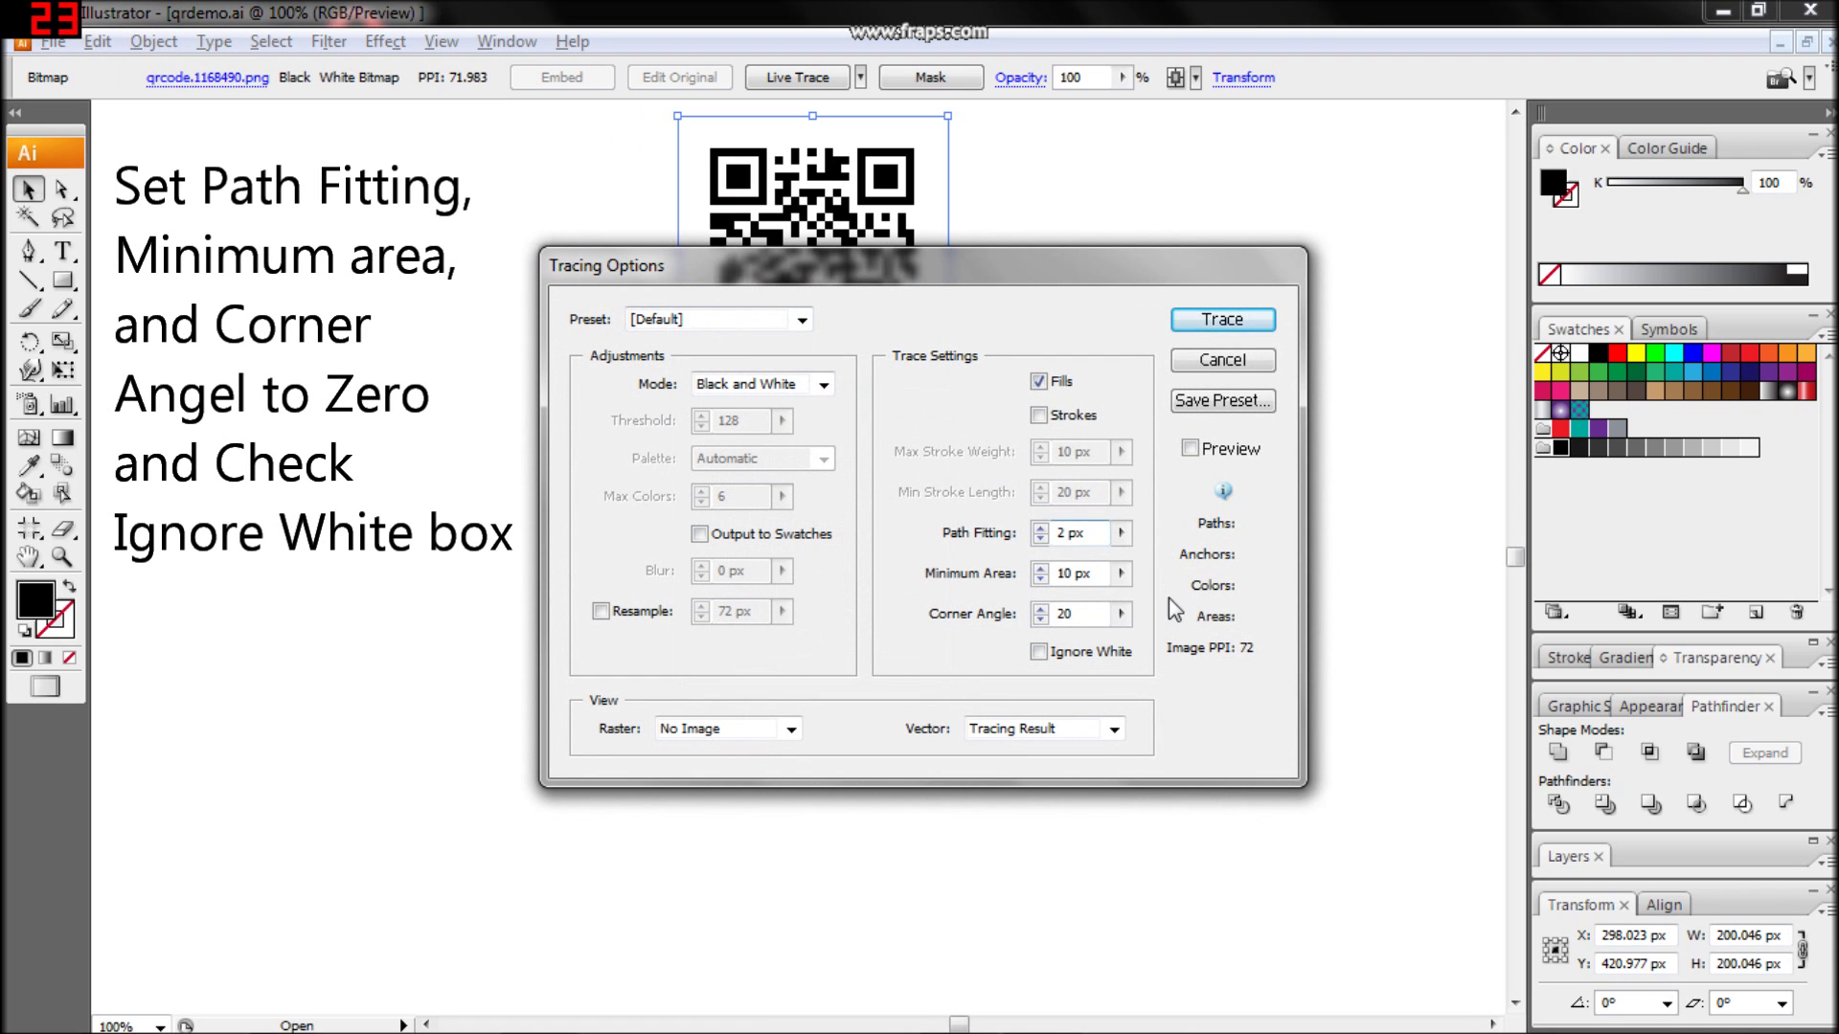
pyautogui.doubleClick(1092, 533)
pyautogui.write('0')
pyautogui.press('Tab')
pyautogui.write('0')
pyautogui.press('Tab')
pyautogui.write('0')
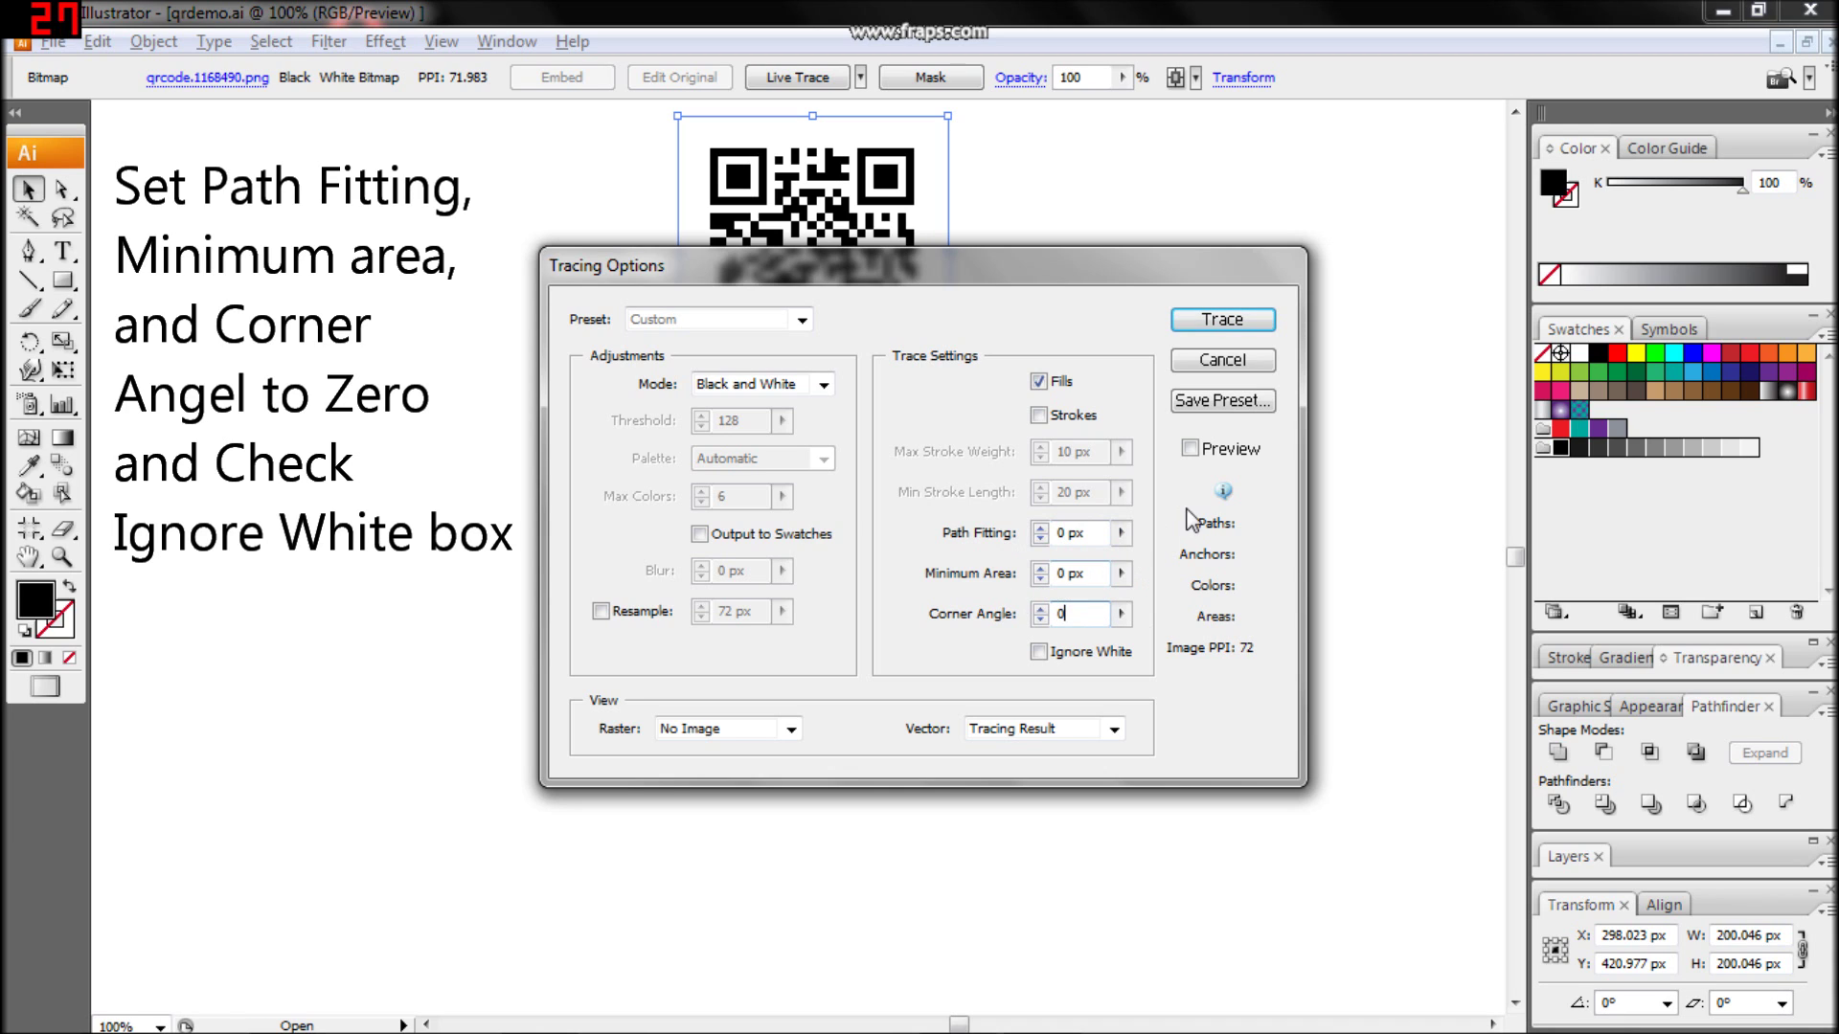
pyautogui.click(1039, 653)
pyautogui.click(1215, 323)
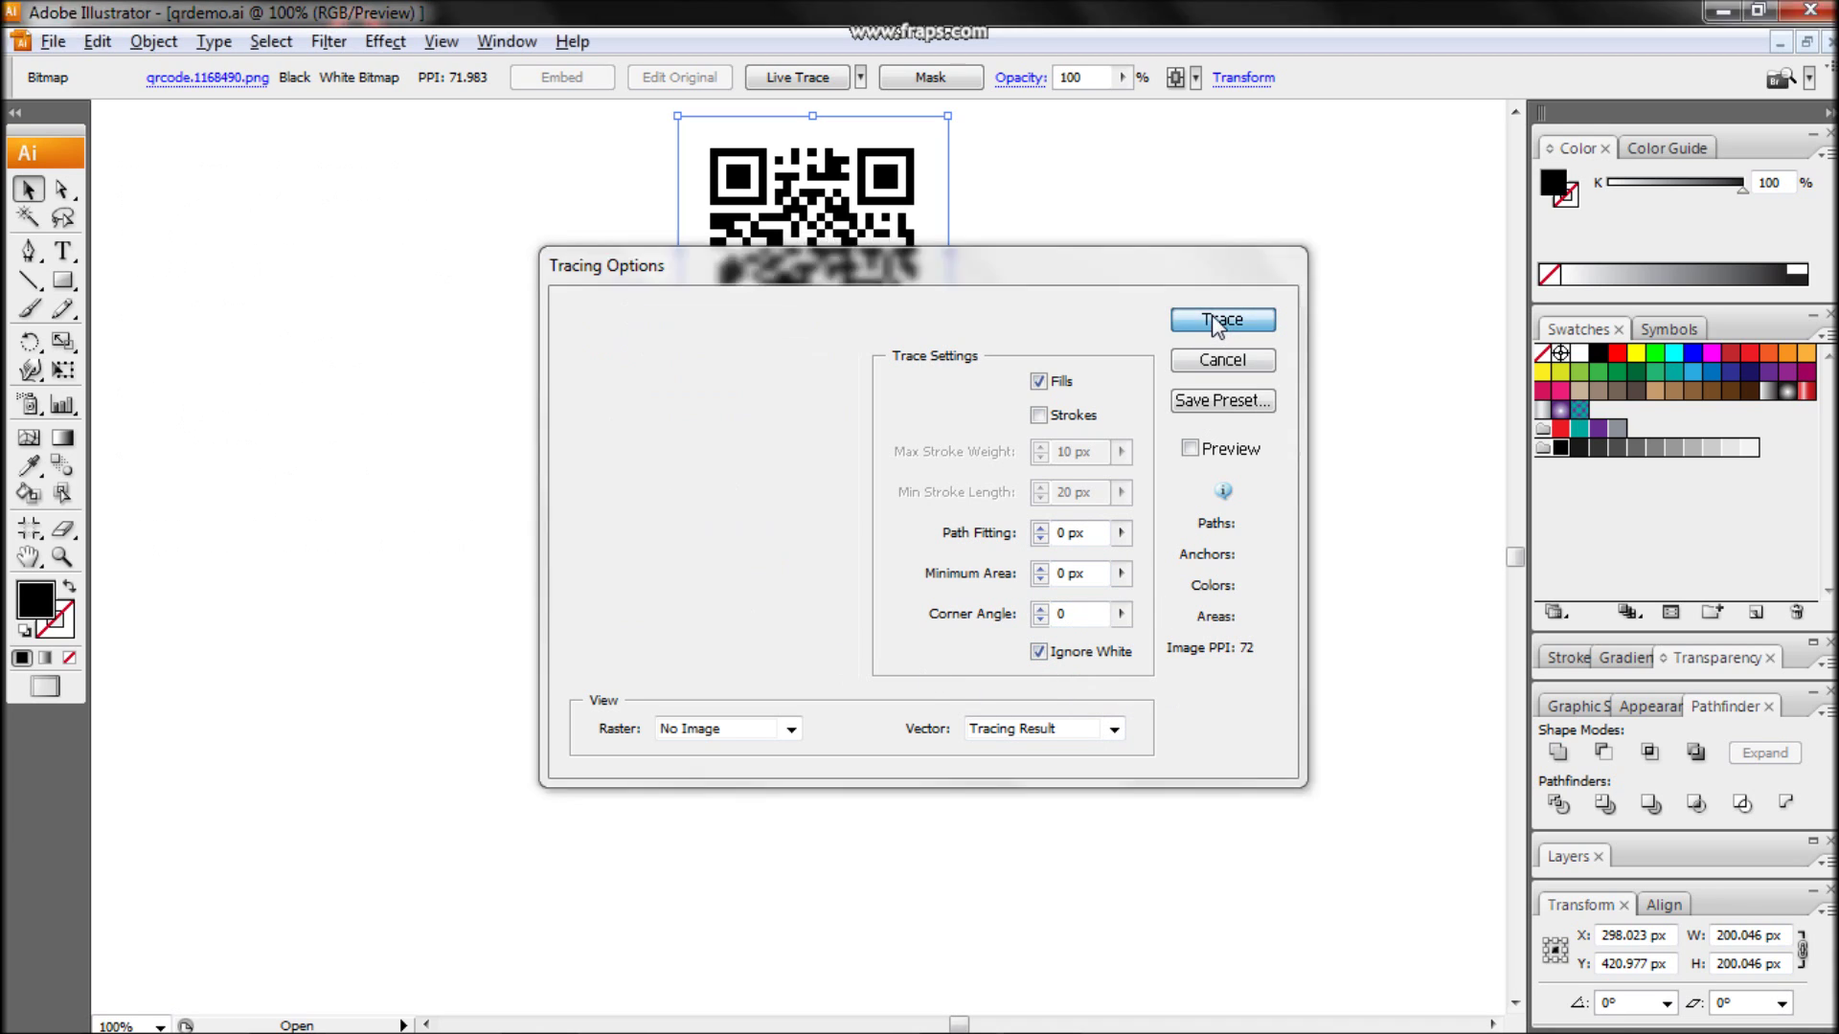
# Step: Deselect, then reselect the traced QR code
pyautogui.click(1214, 322)
pyautogui.scroll(3, 1215, 322)
pyautogui.click(790, 404)
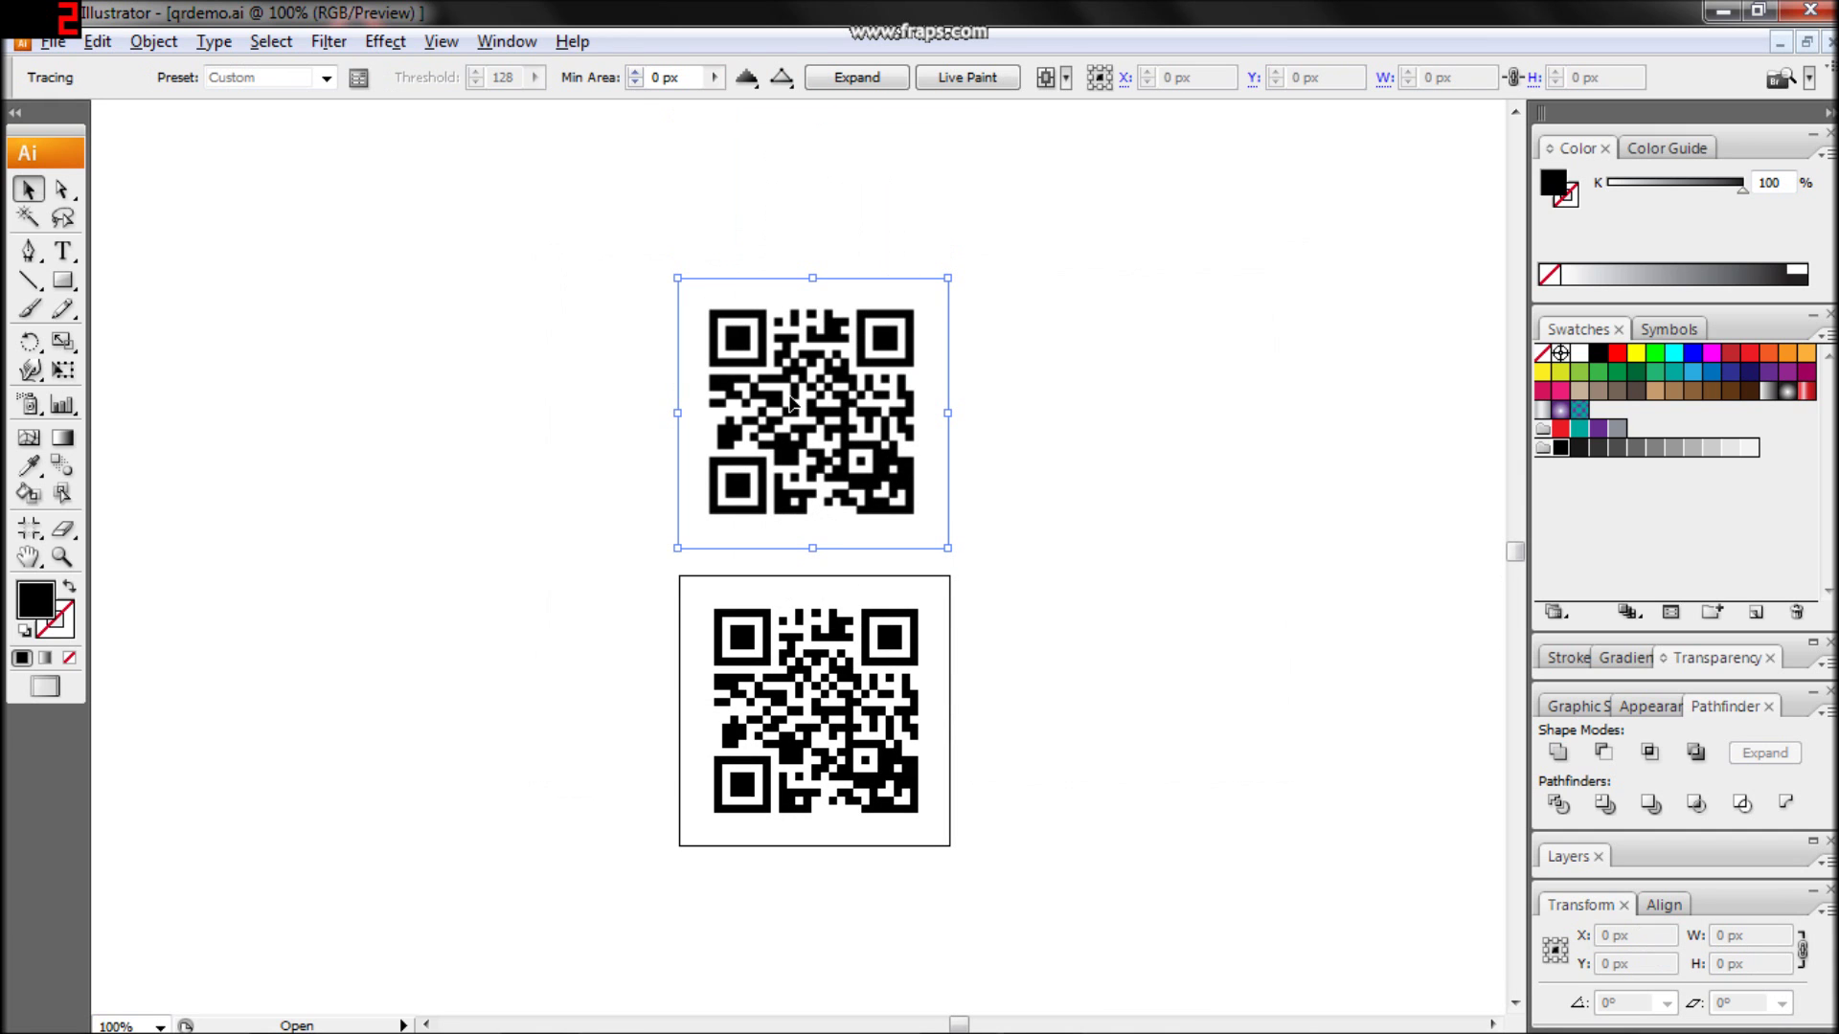
# Step: Alt-drag the traced QR left, expand that trace into paths, and move it down below
pyautogui.moveTo(790, 405); pyautogui.dragTo(457, 394)
pyautogui.click(154, 41)
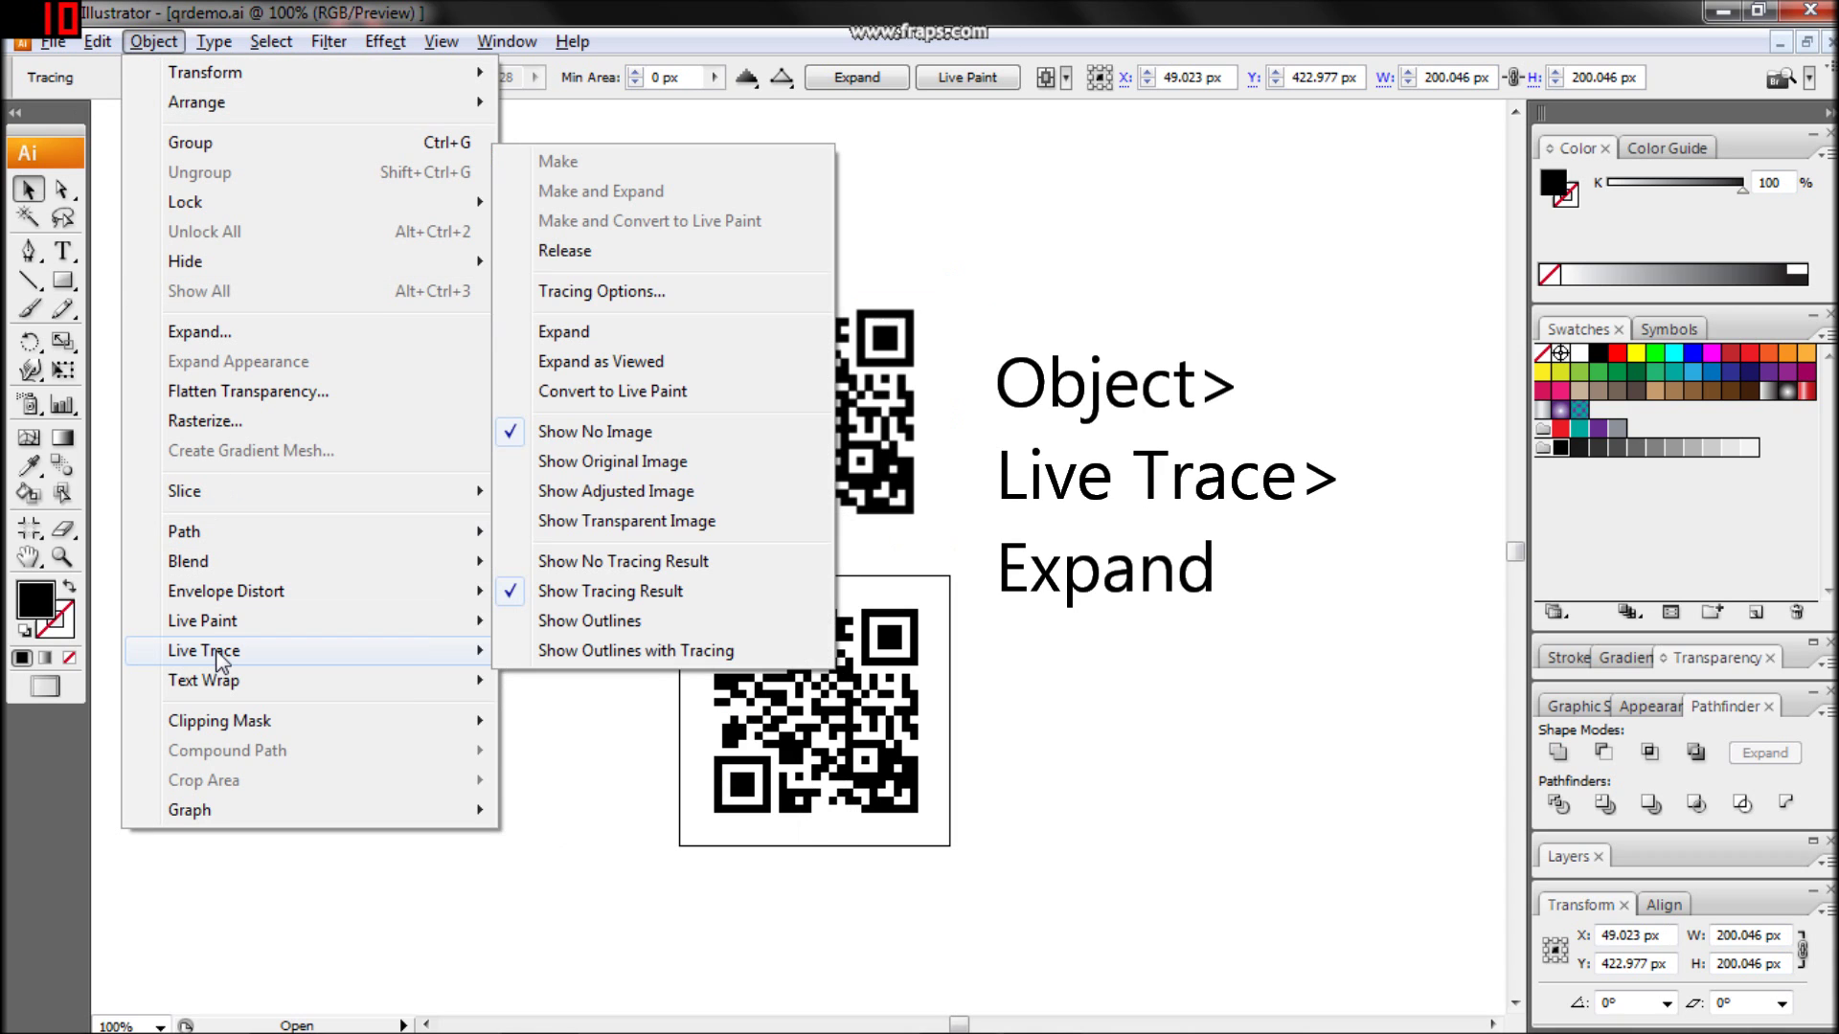
pyautogui.click(630, 337)
pyautogui.moveTo(516, 472); pyautogui.dragTo(521, 762)
# Step: Simplify the expanded QR paths with Angle Threshold 88 and Straight Lines, cutting 771 points to 430
pyautogui.scroll(-3, 521, 762)
pyautogui.click(155, 43)
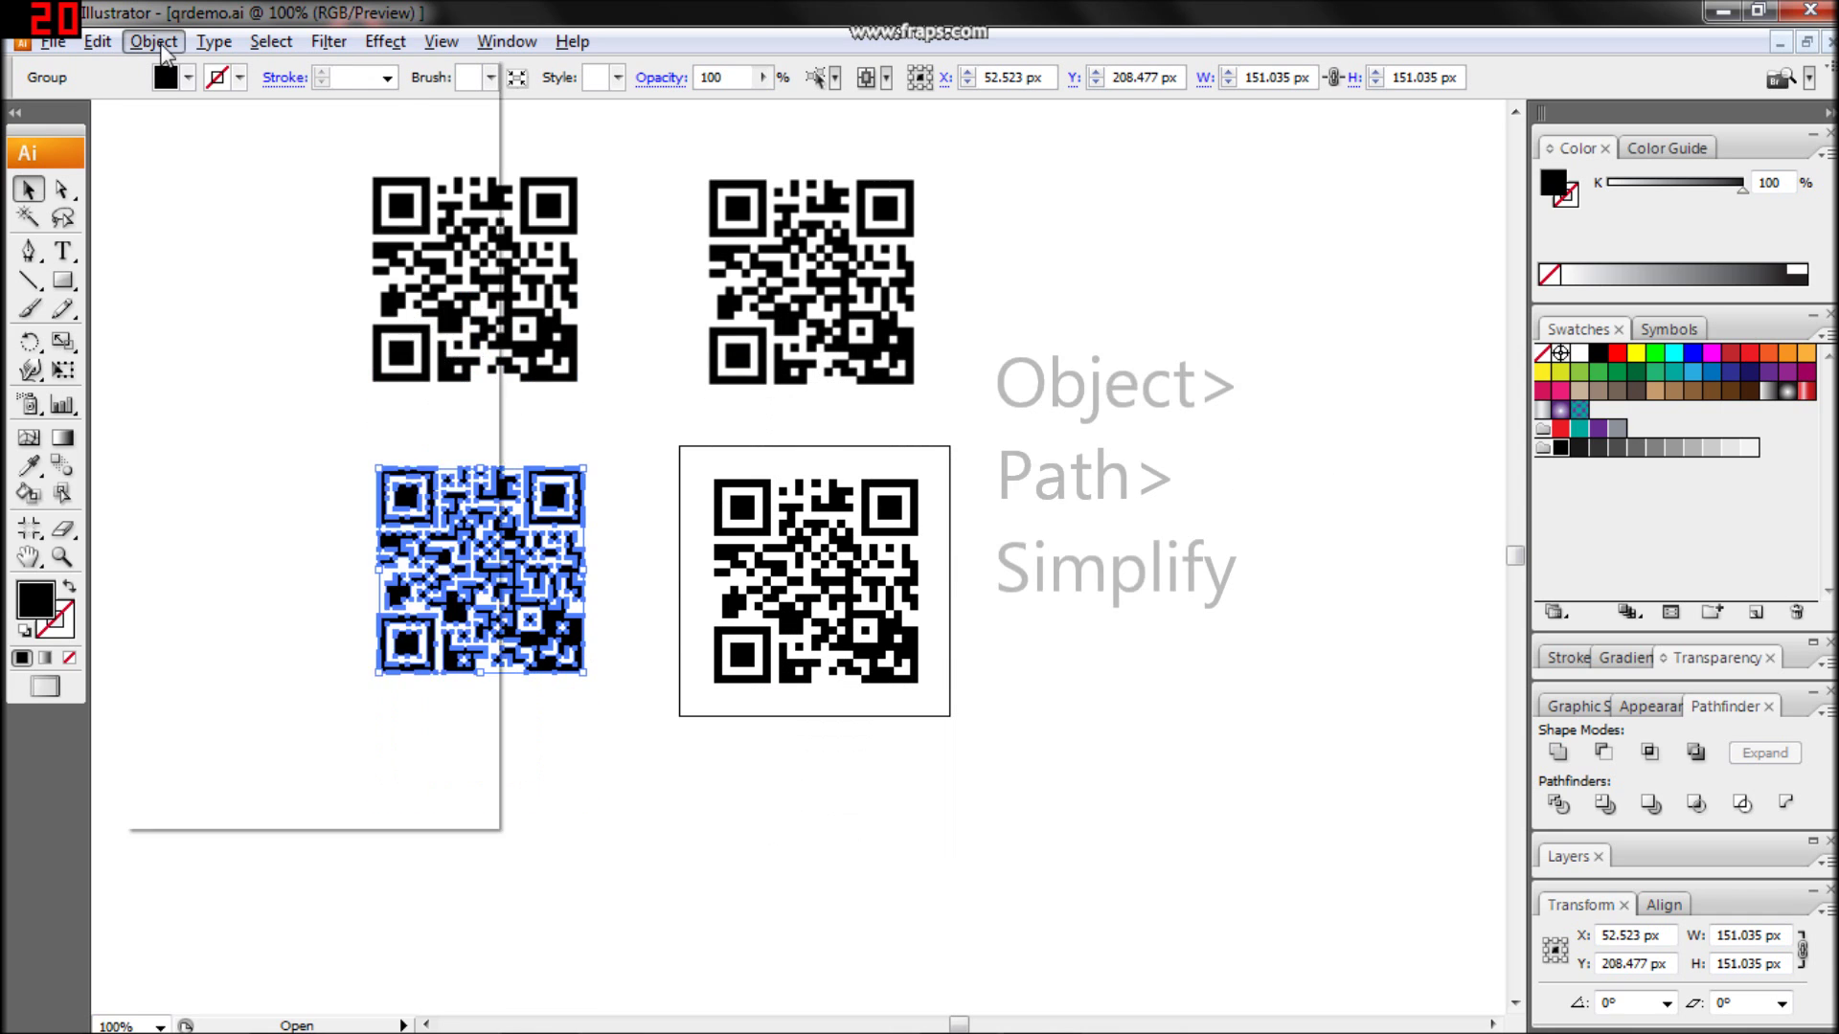
pyautogui.moveTo(287, 528)
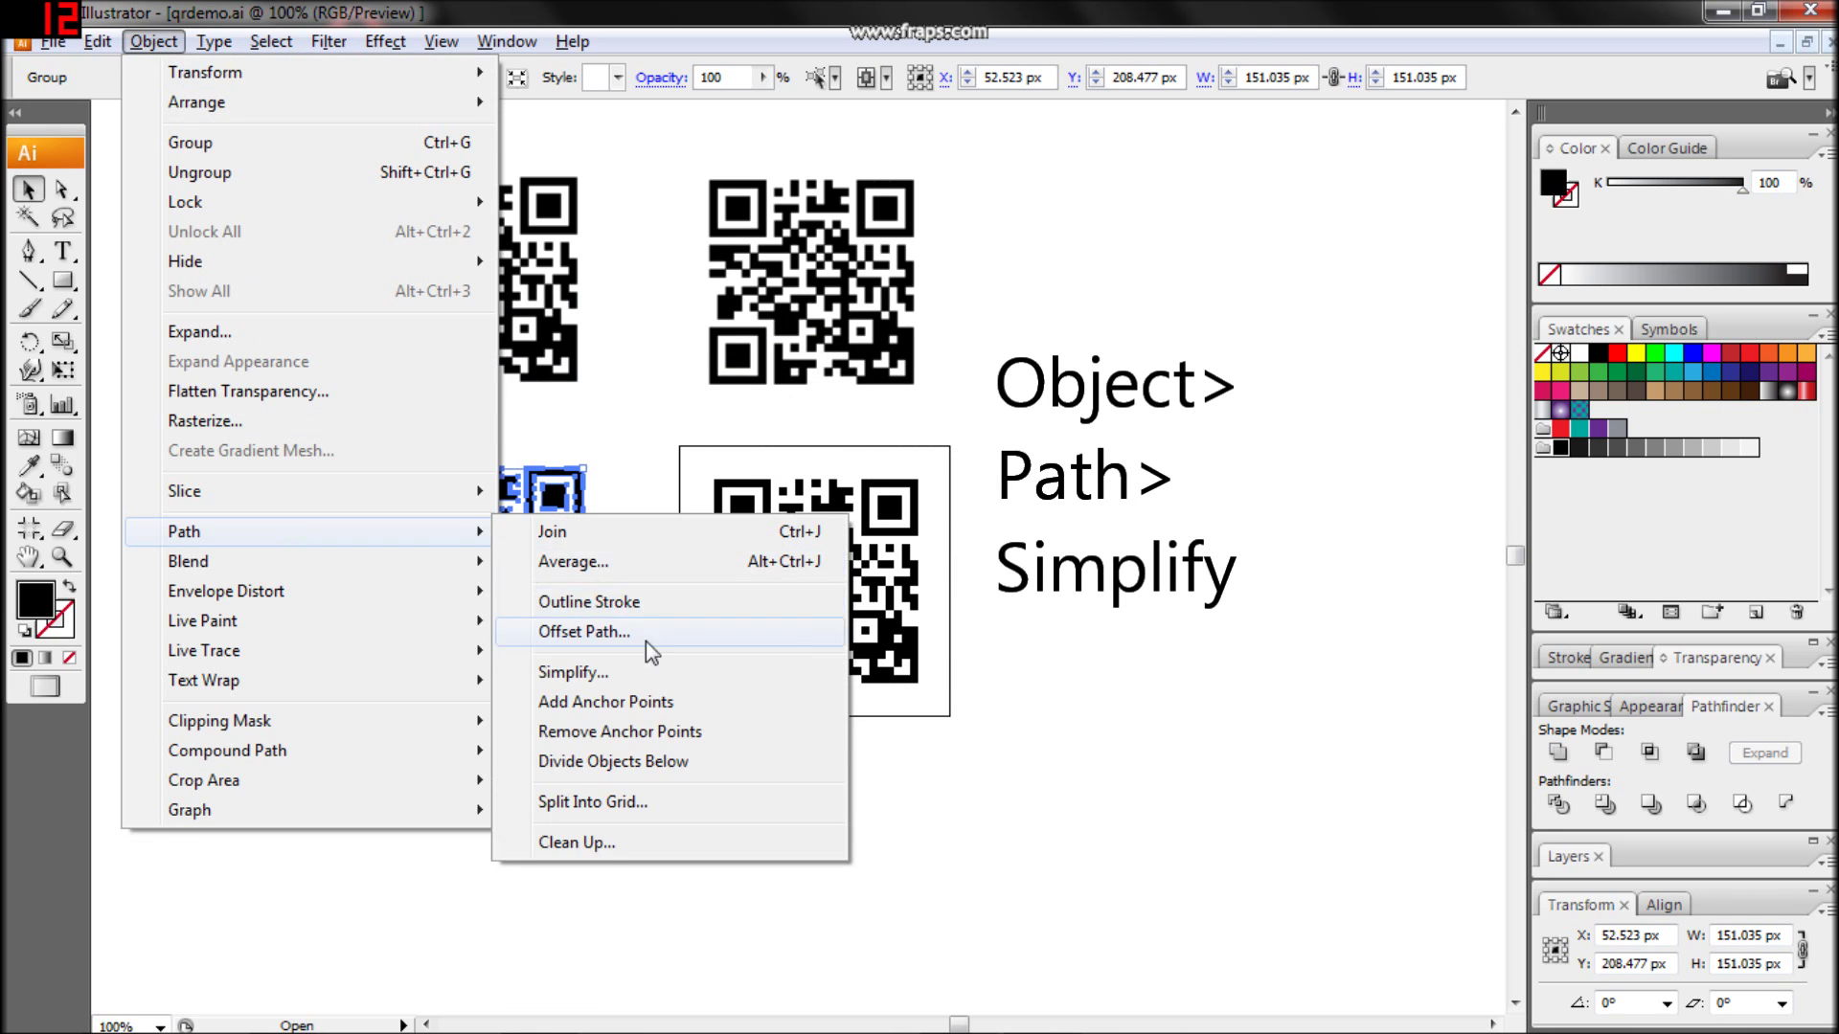
pyautogui.click(573, 672)
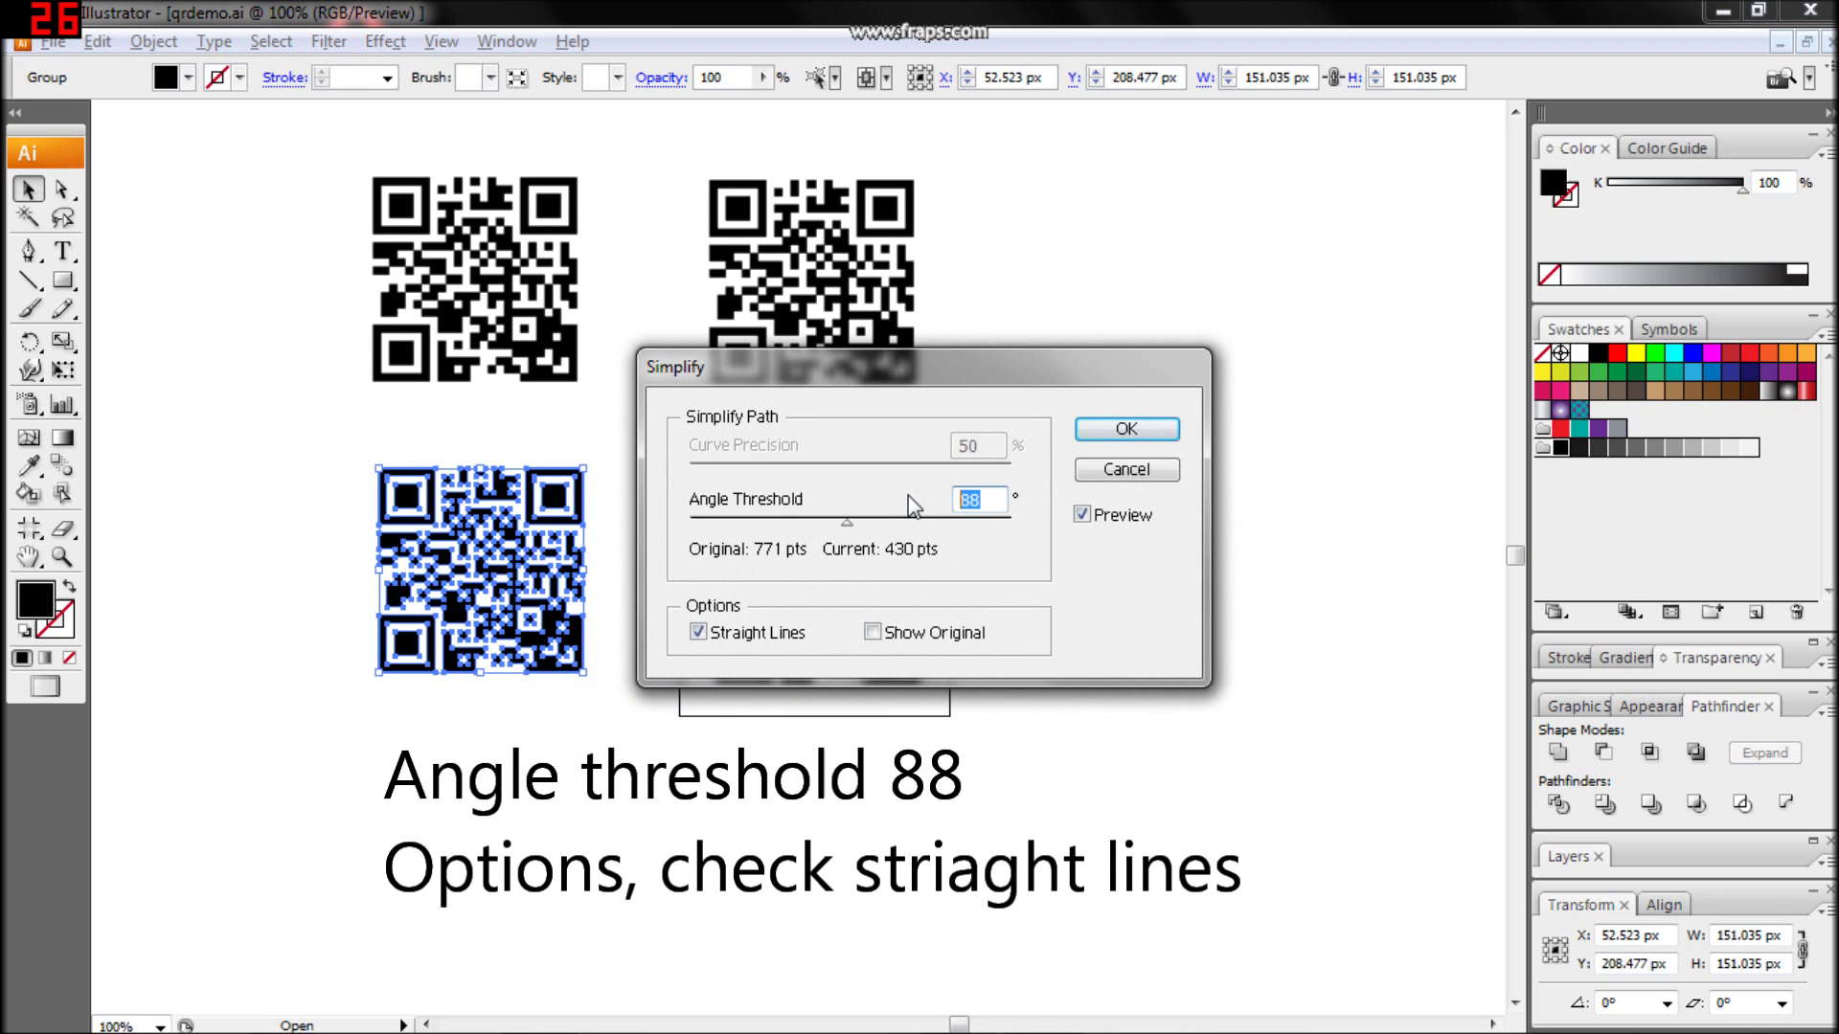
pyautogui.write('0')
pyautogui.click(705, 638)
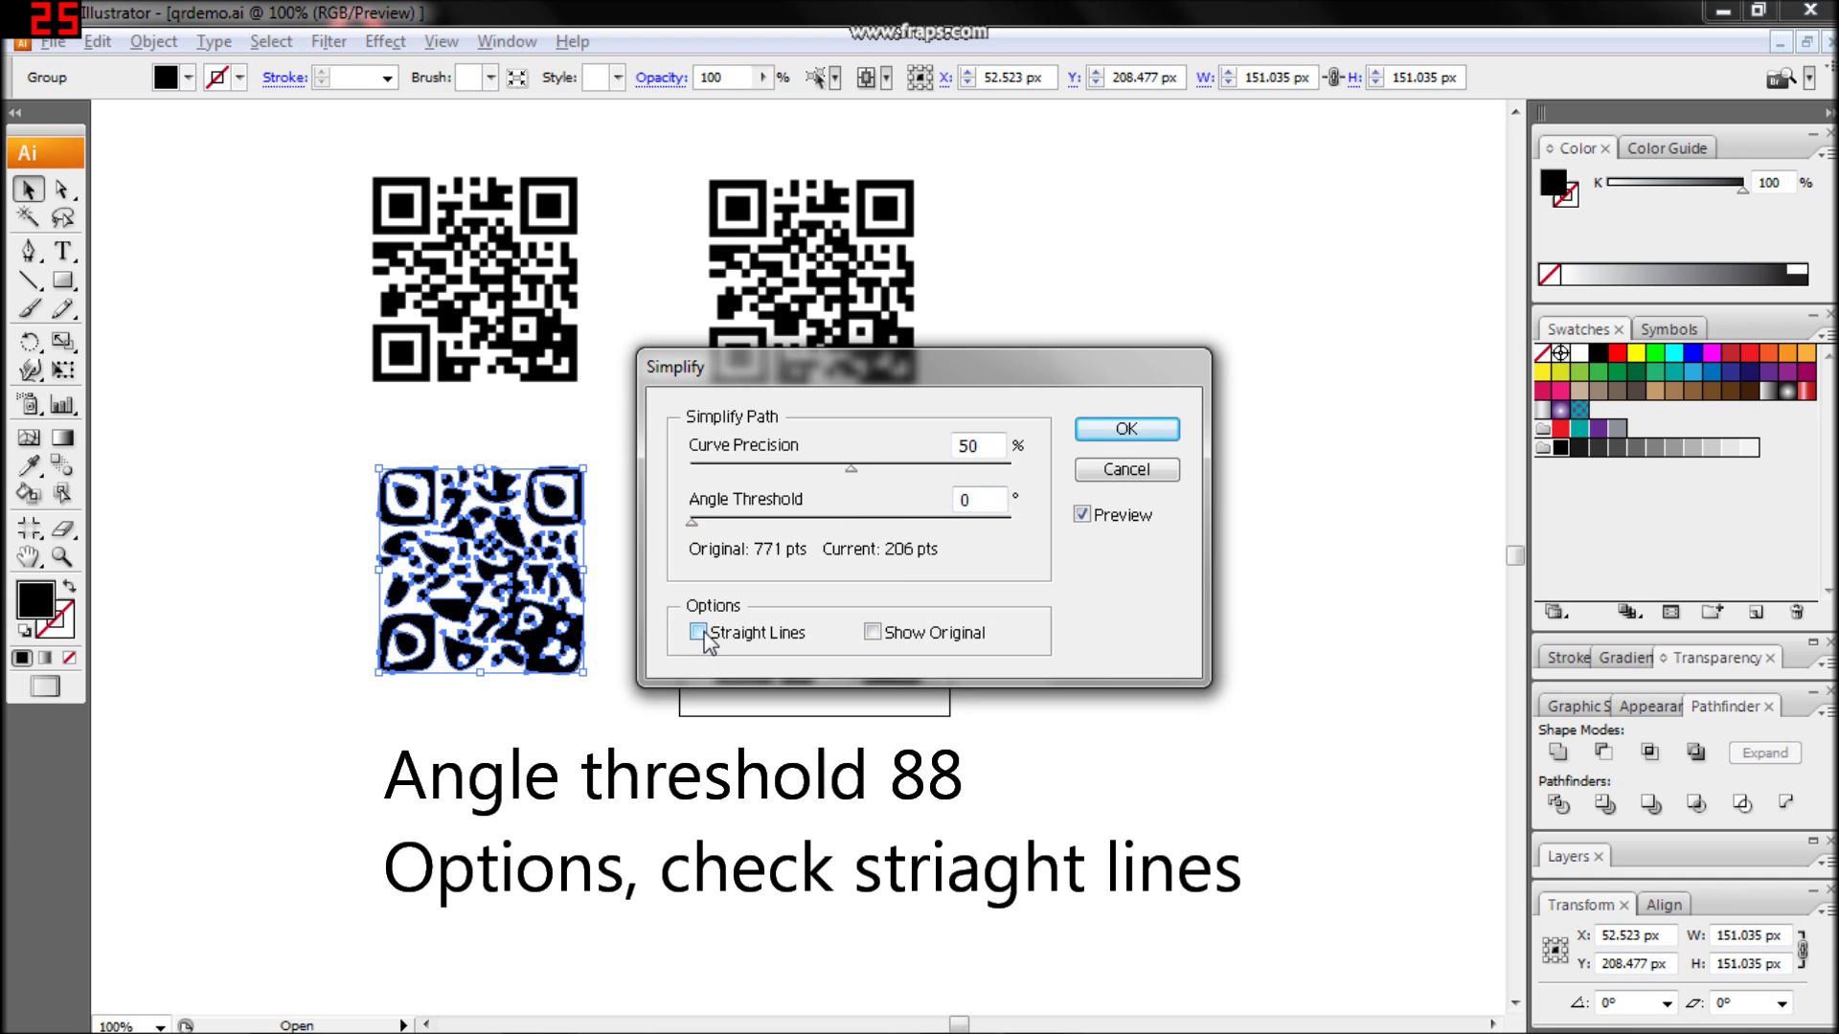
pyautogui.click(705, 638)
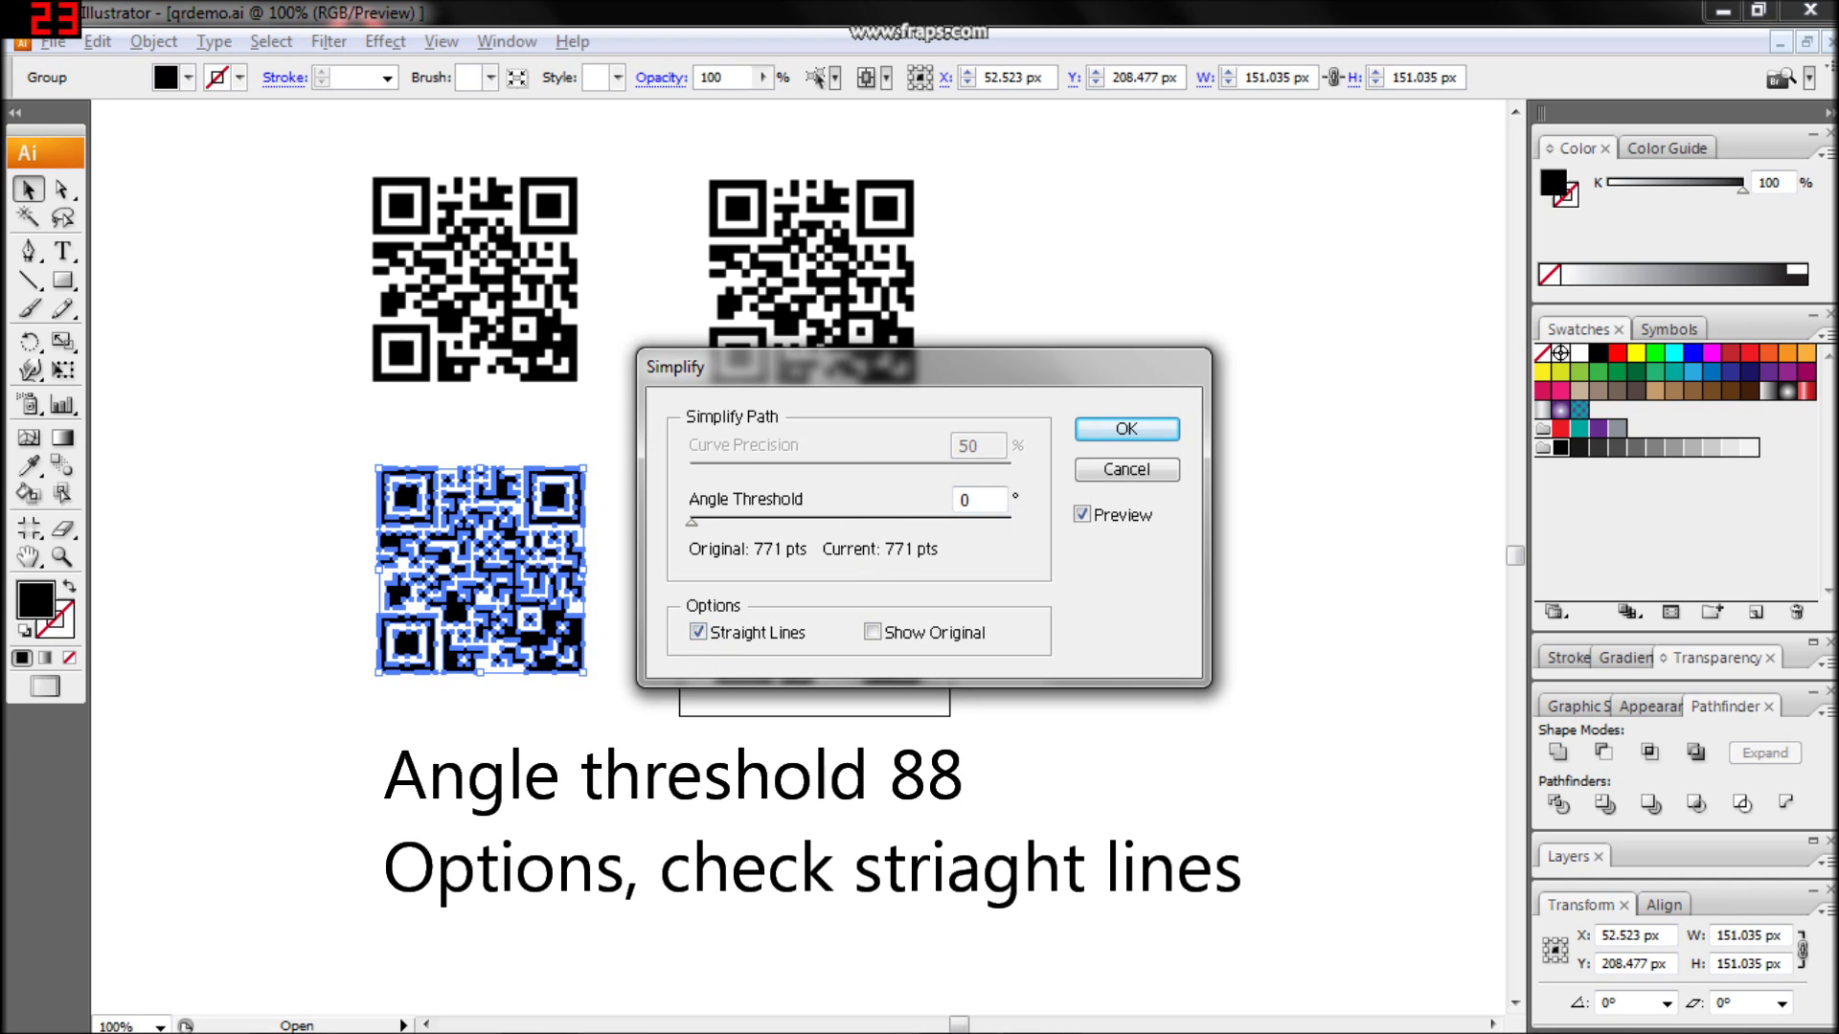
pyautogui.write('88')
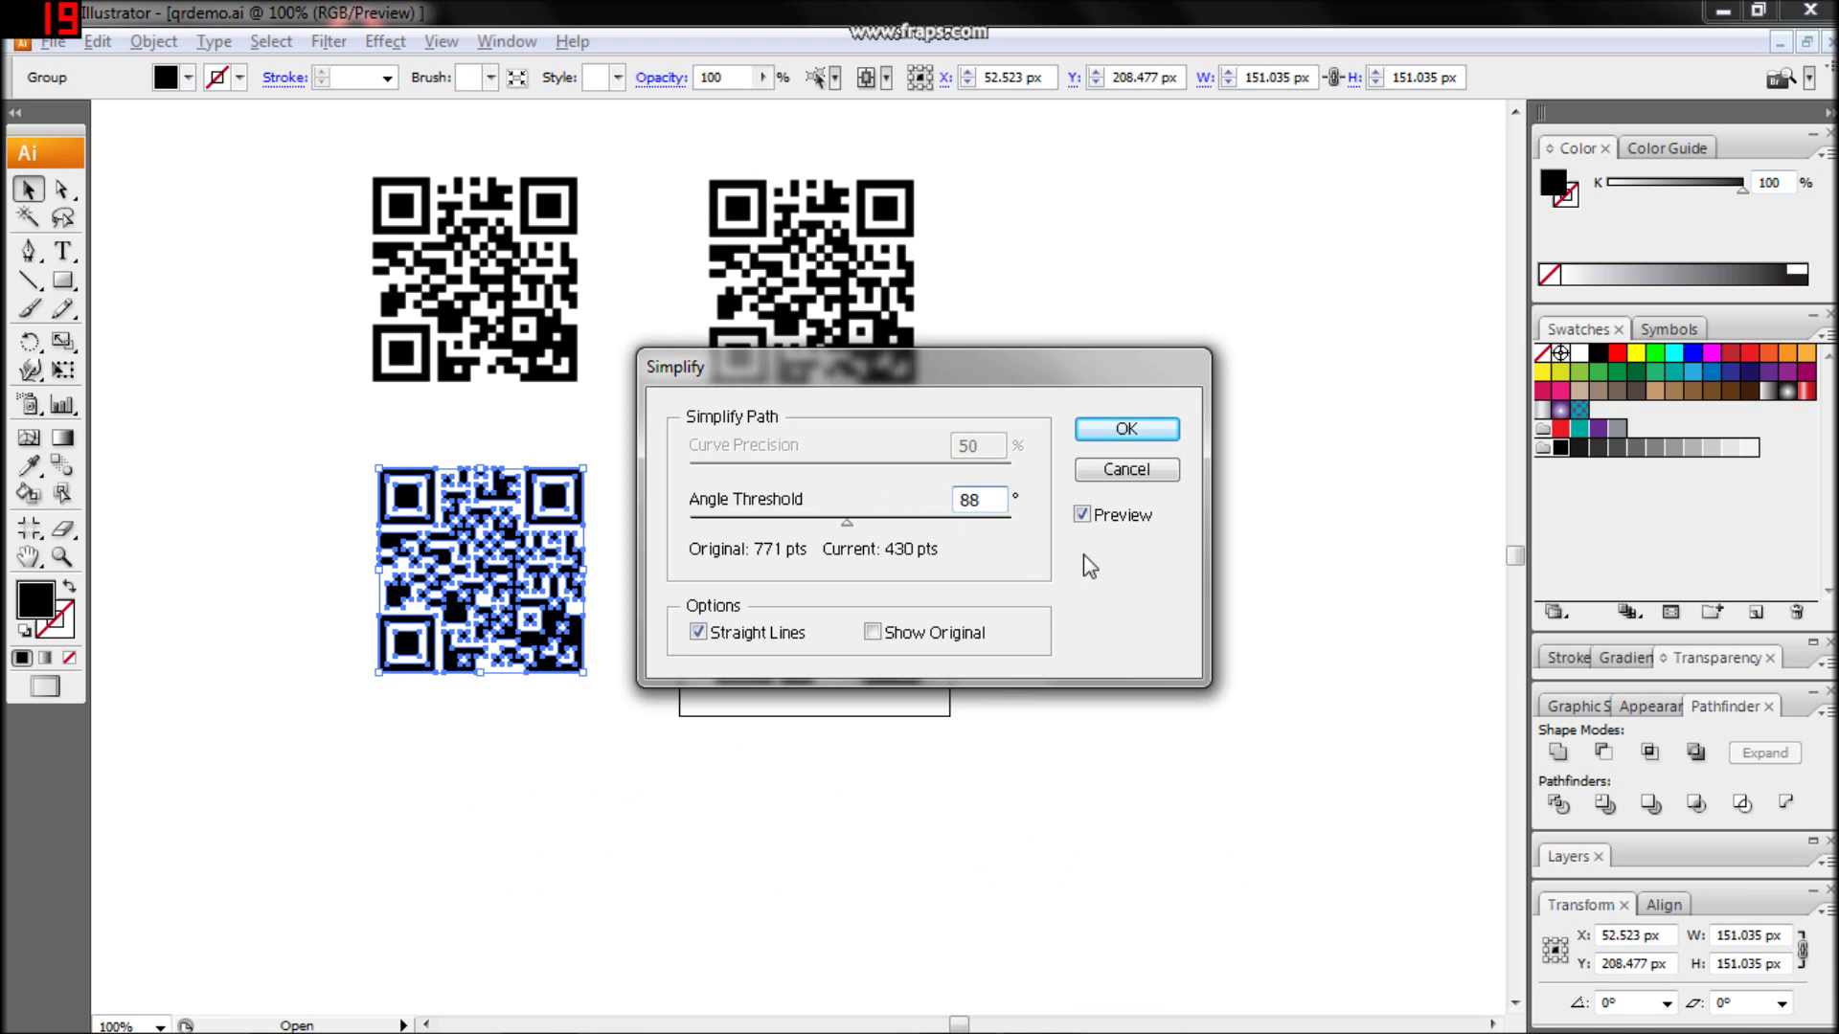
pyautogui.click(1124, 433)
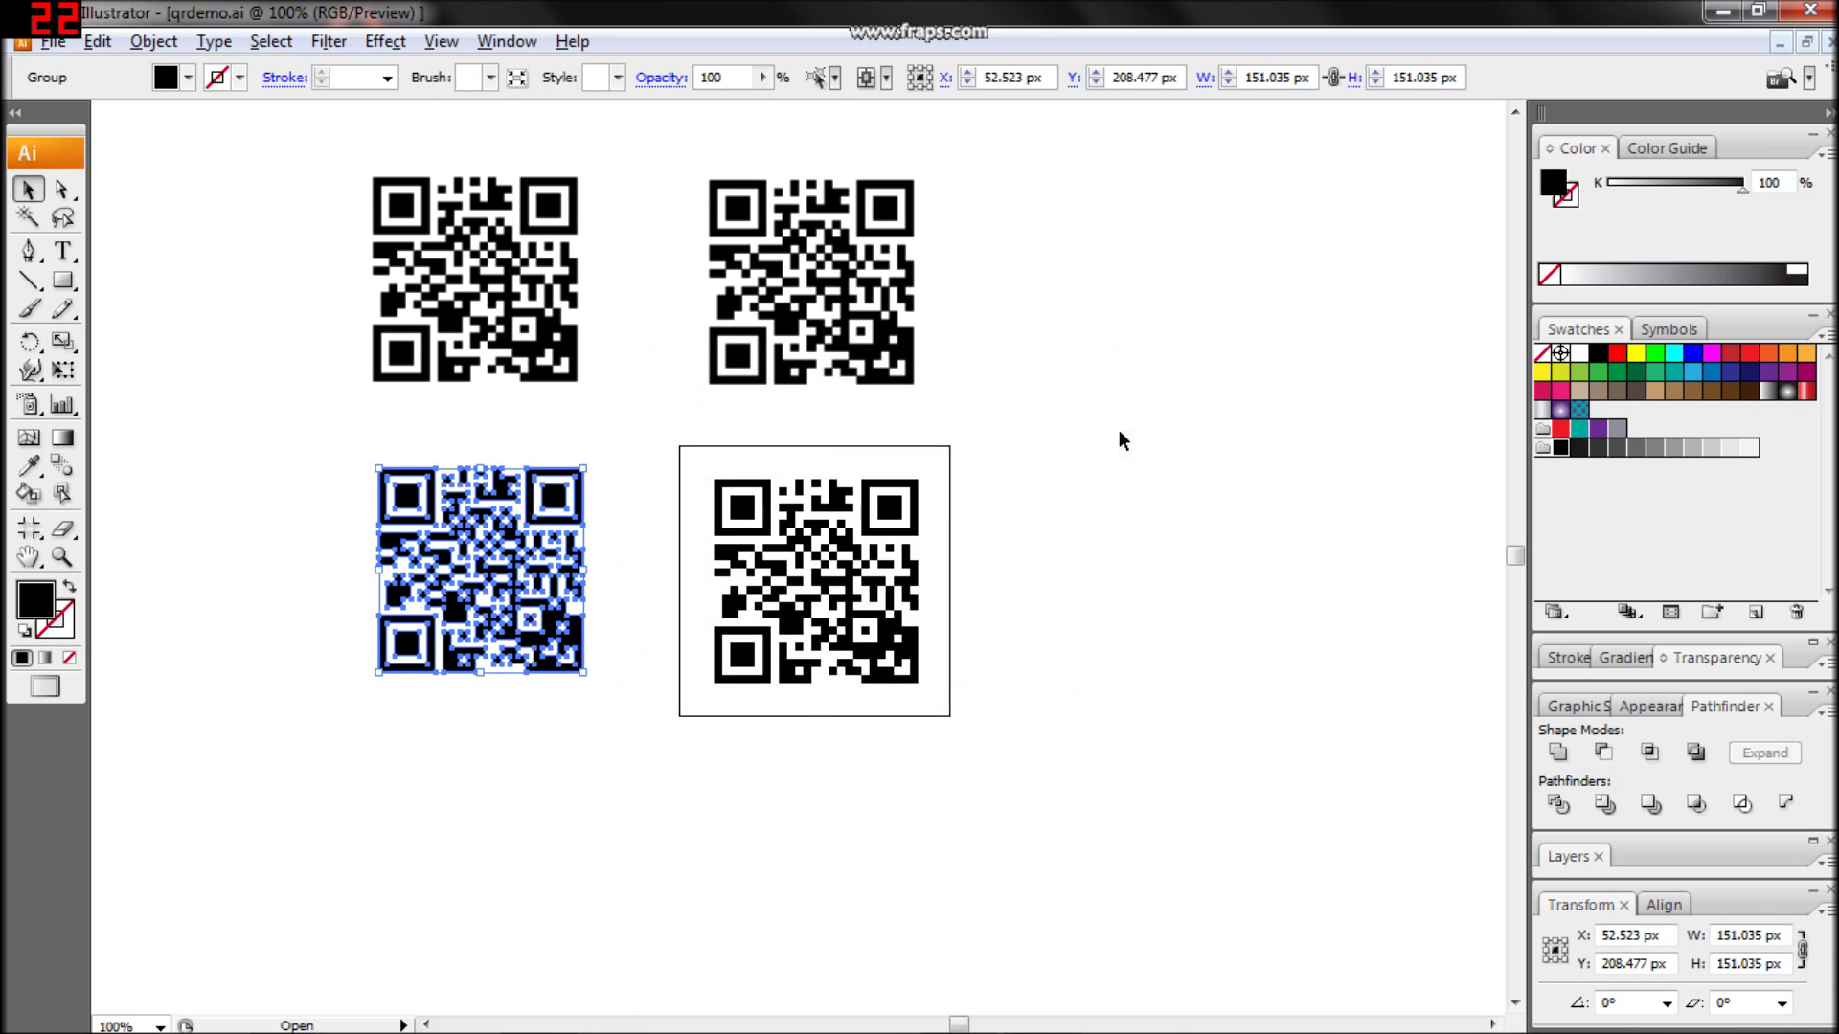
pyautogui.scroll(-3, 551, 407)
pyautogui.moveTo(554, 406); pyautogui.dragTo(550, 708)
# Step: Select the three corner finder markers and group them
pyautogui.scroll(-6, 496, 601)
pyautogui.moveTo(321, 471); pyautogui.dragTo(418, 525)
pyautogui.moveTo(544, 466); pyautogui.dragTo(583, 514)
pyautogui.moveTo(297, 649); pyautogui.dragTo(408, 704)
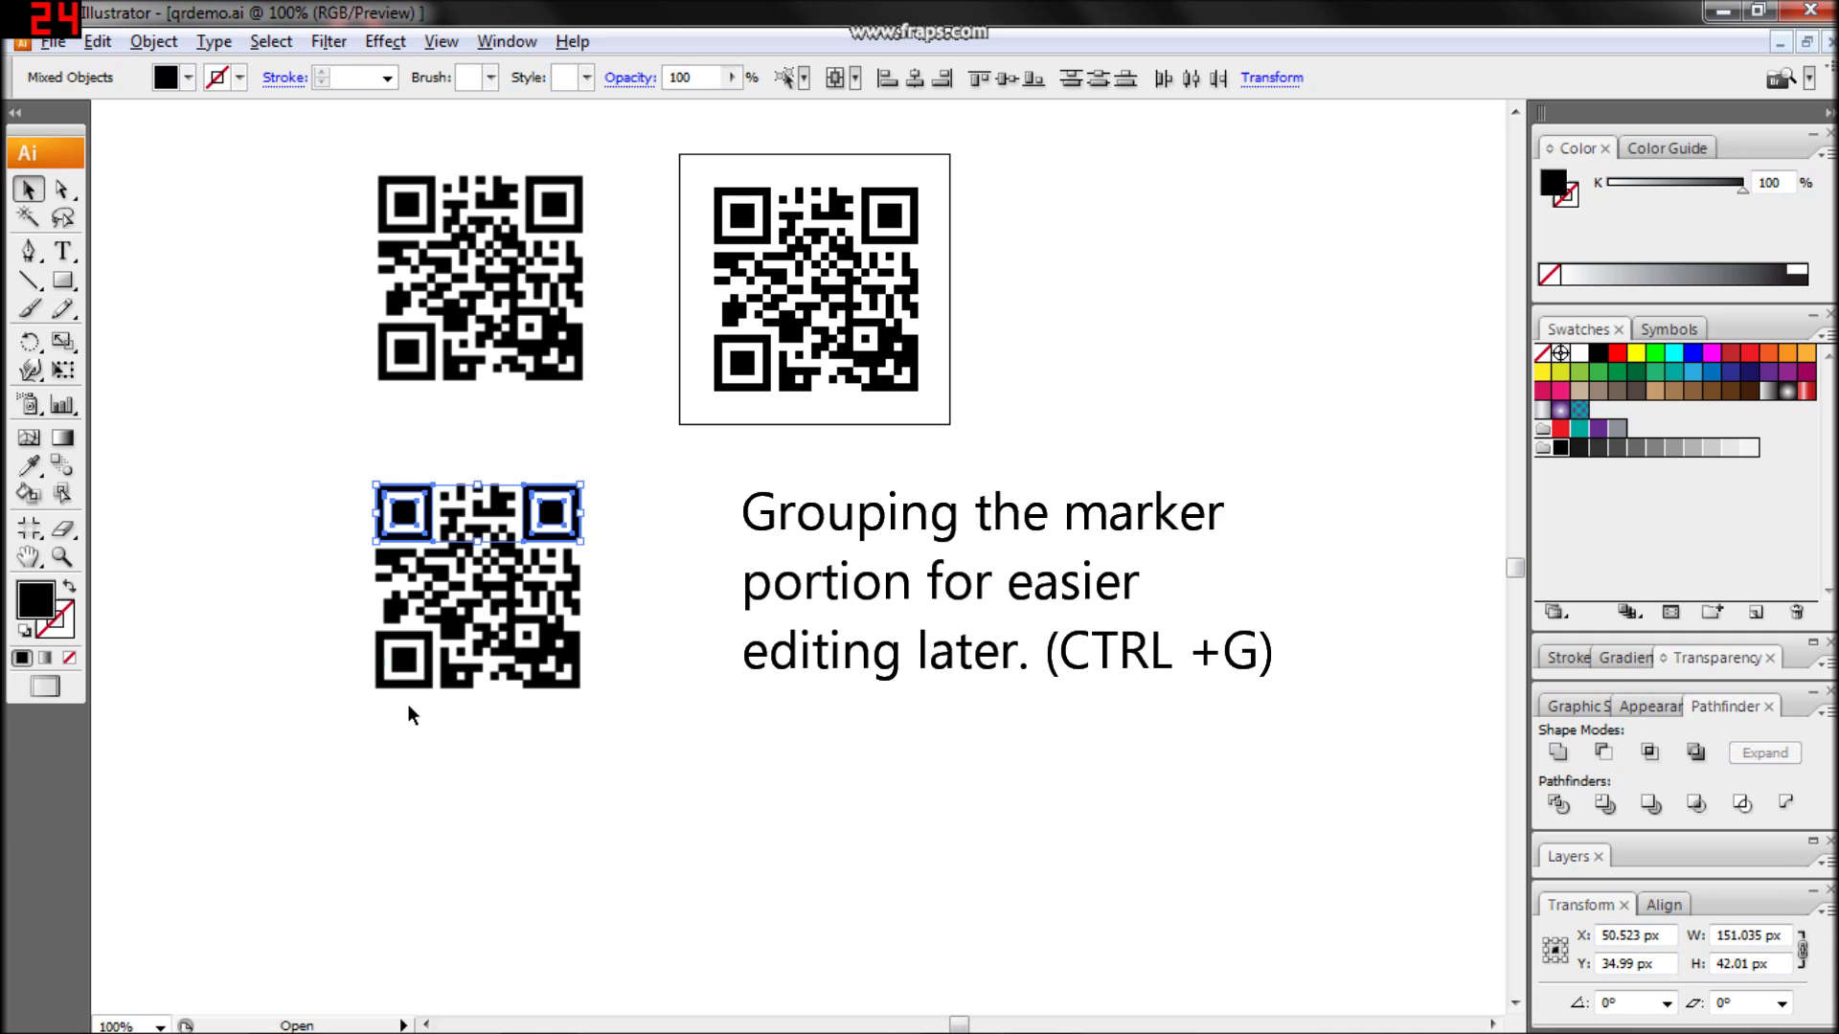
pyautogui.hotkey('ctrl', 'g')
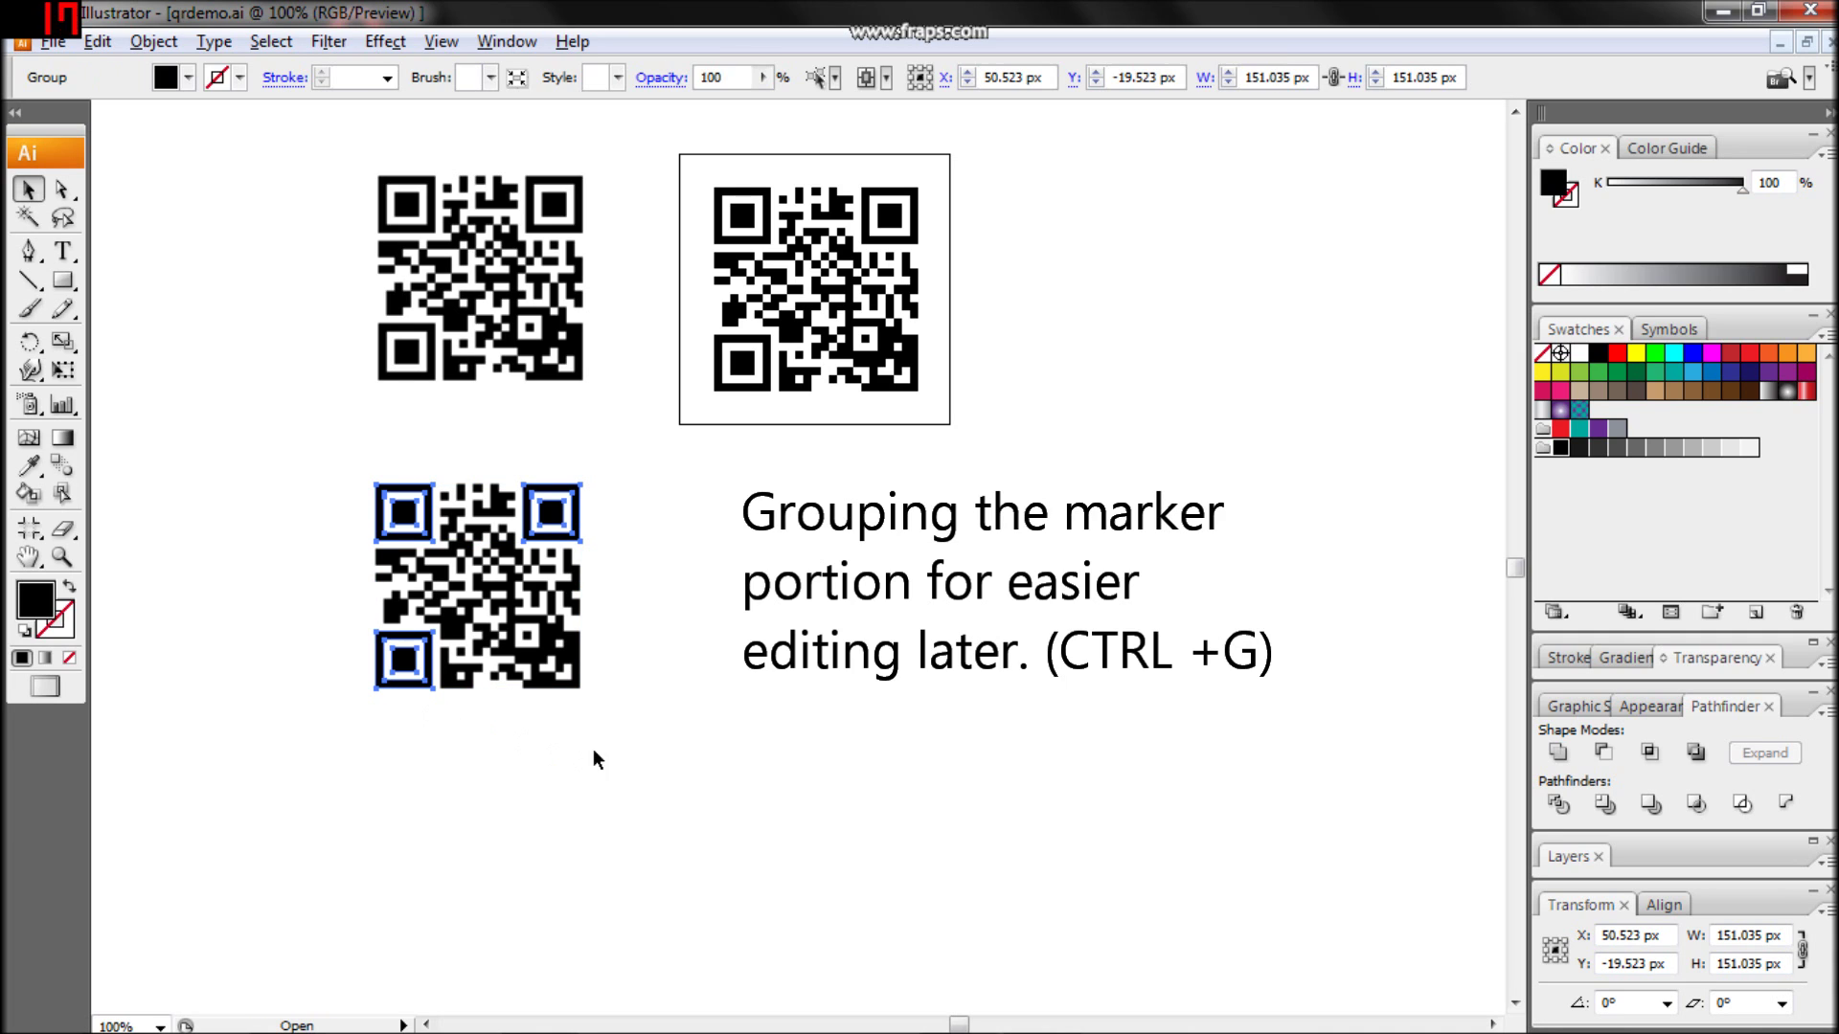
# Step: Merge the data modules with Pathfinder Add and expand them into one shape
pyautogui.moveTo(613, 741); pyautogui.dragTo(307, 451)
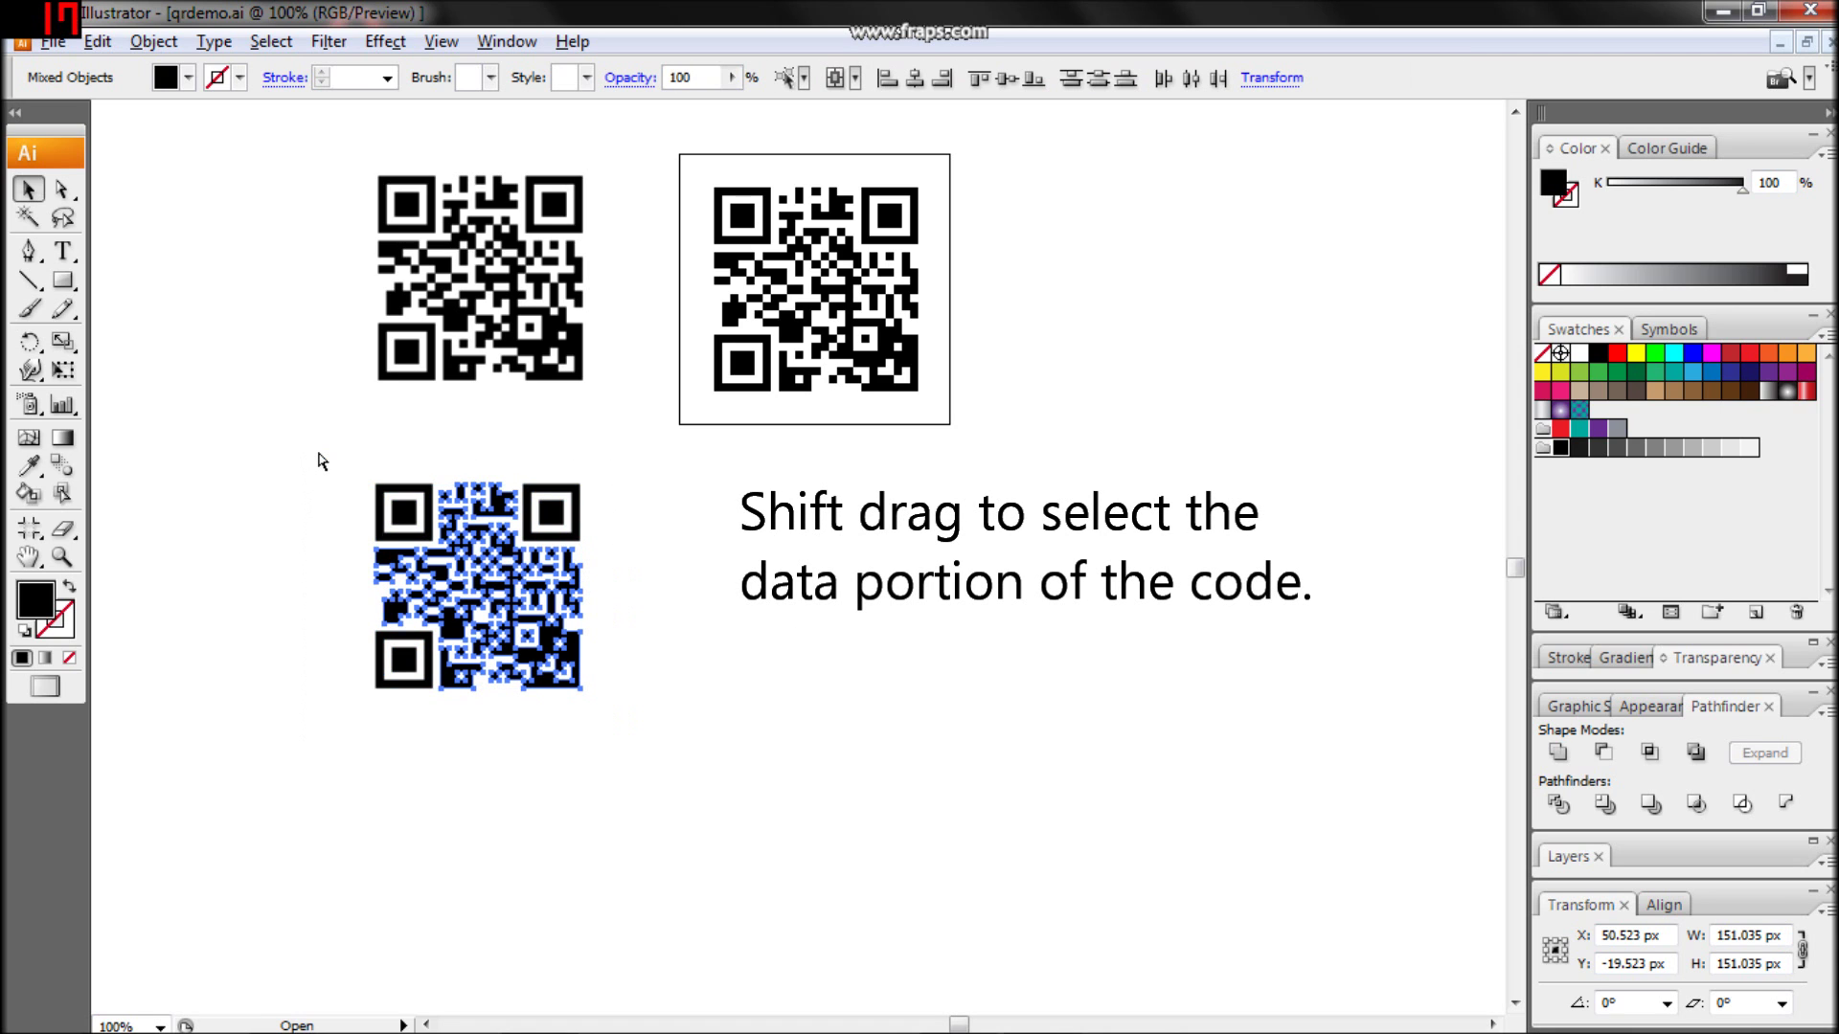
pyautogui.click(1558, 752)
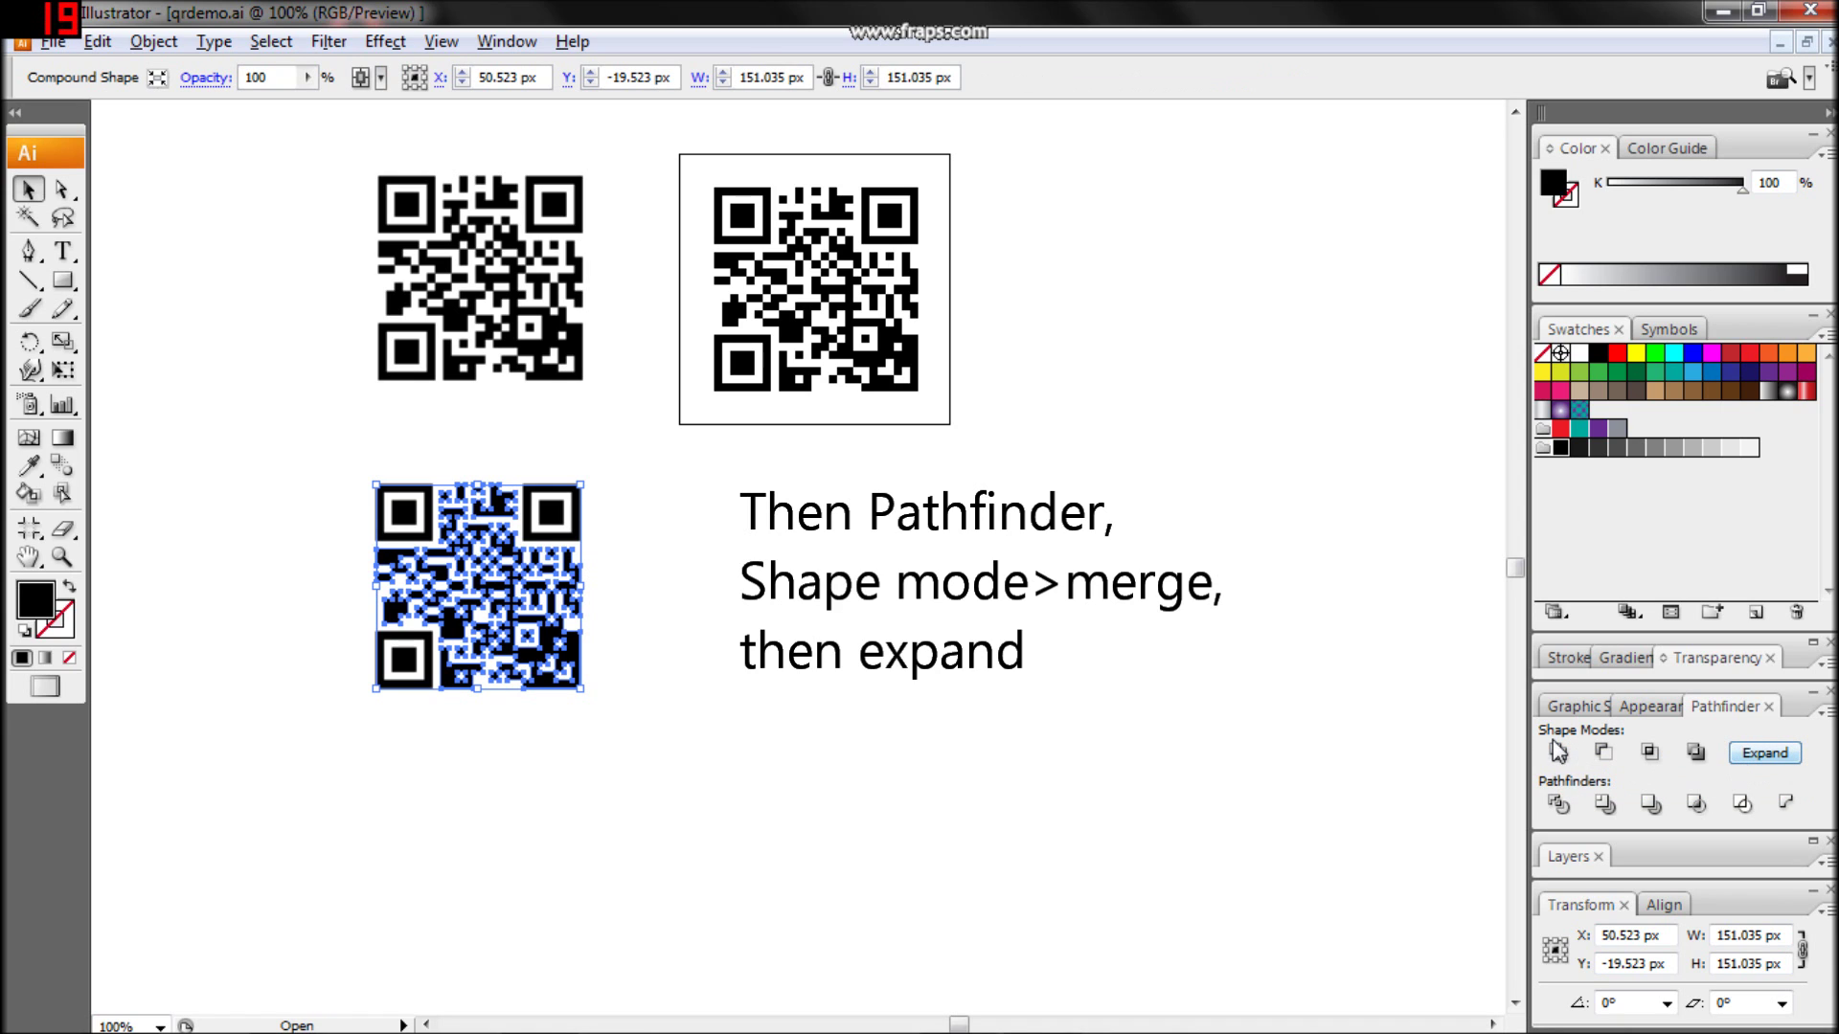
pyautogui.click(1764, 753)
# Step: Alt-drag a duplicate of the whole QR code to the right
pyautogui.click(409, 522)
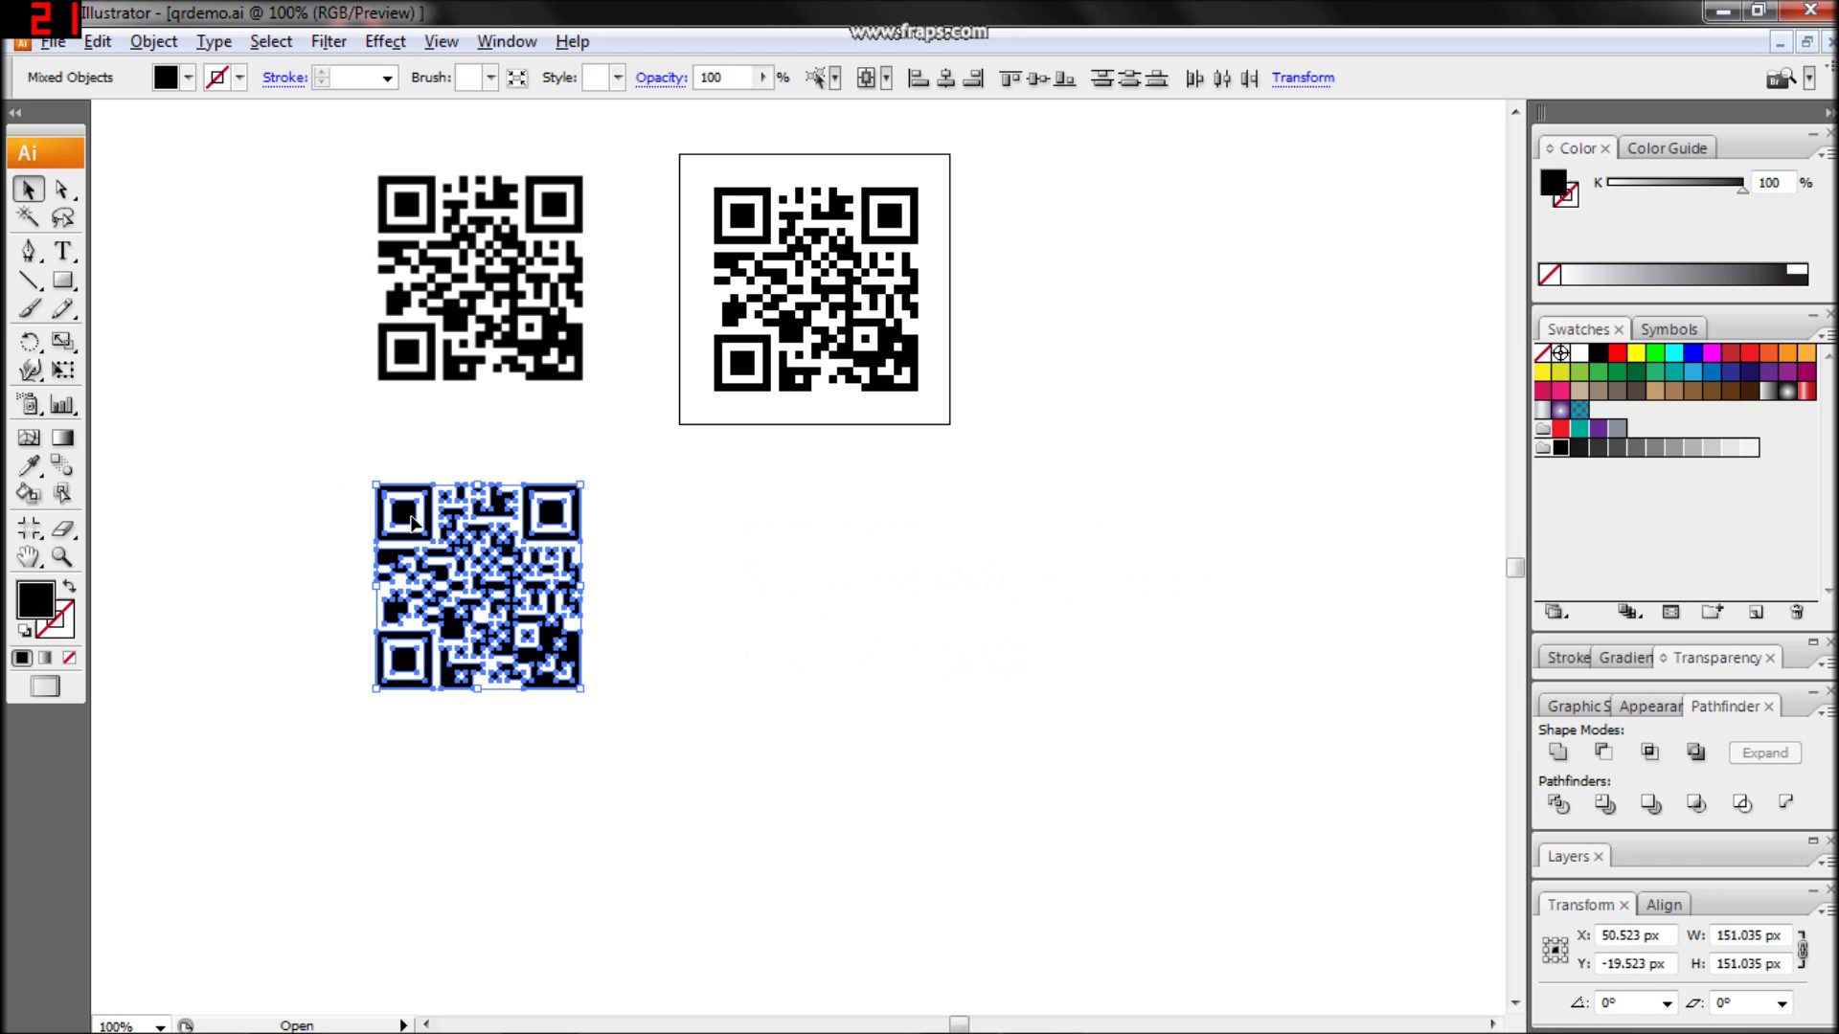
pyautogui.moveTo(414, 522); pyautogui.dragTo(724, 526)
pyautogui.click(153, 41)
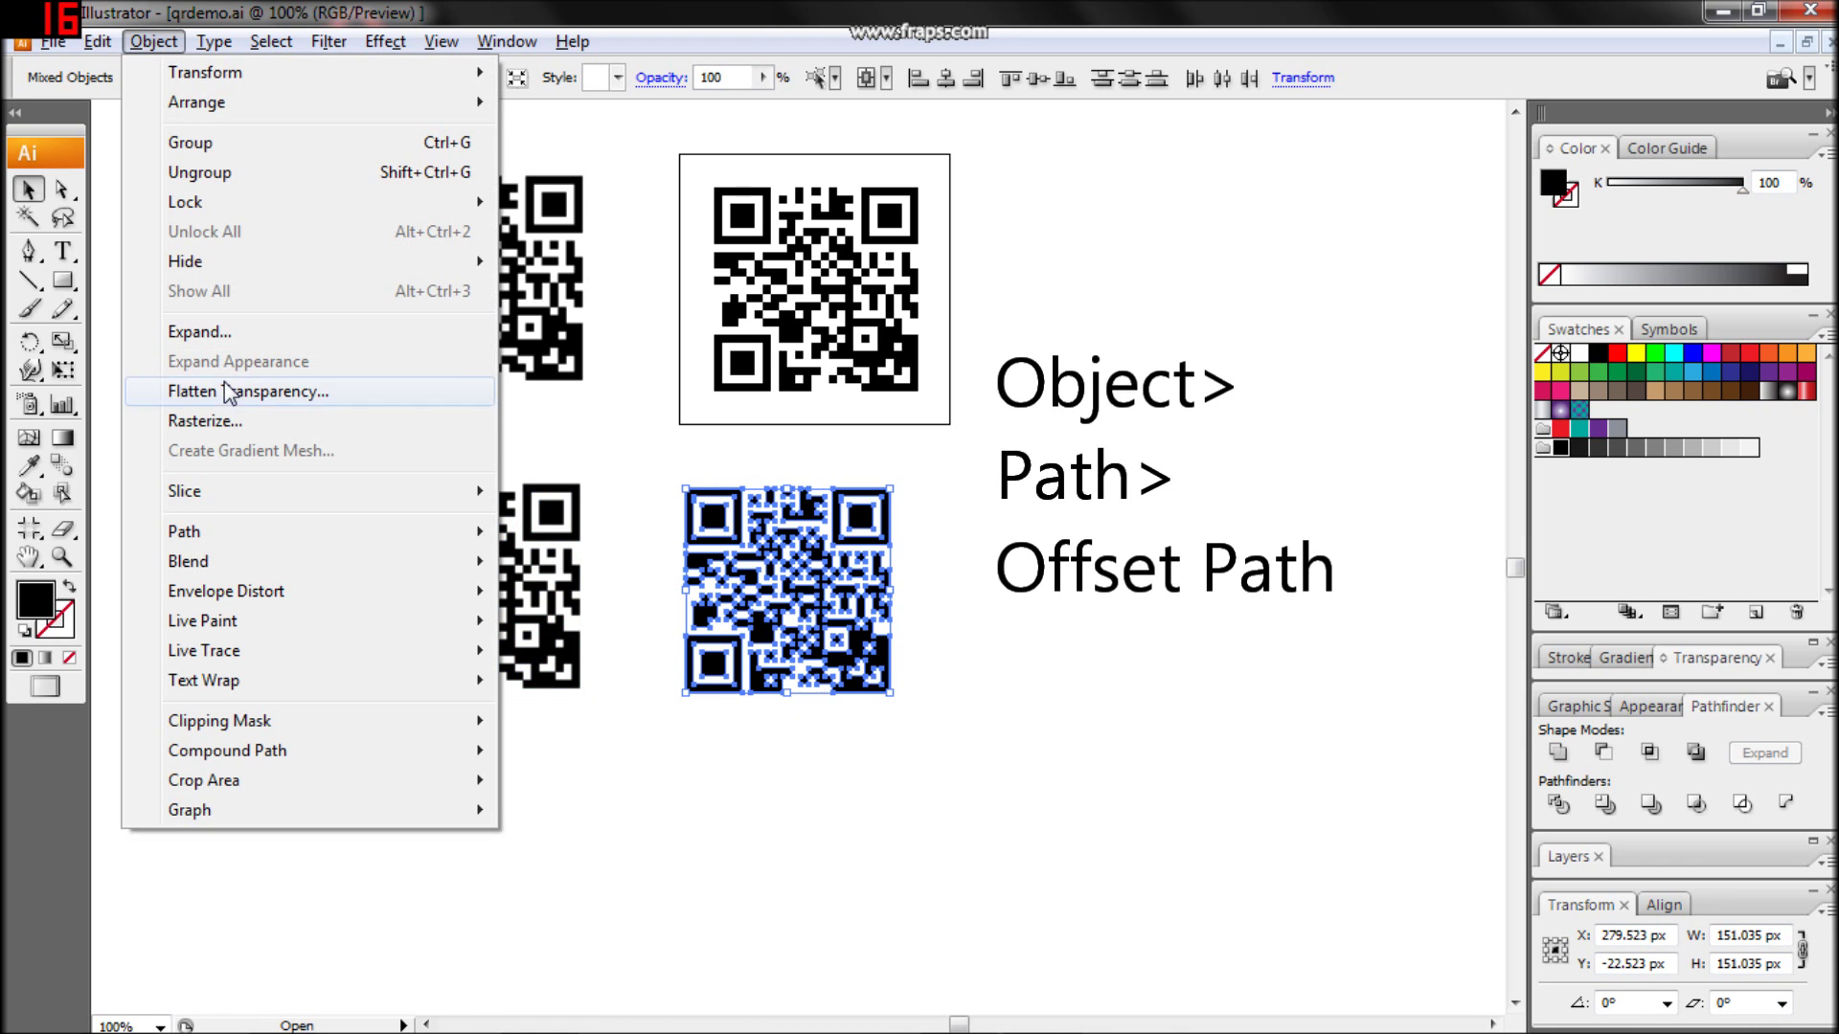
# Step: Apply a -2.5 px Offset Path to the duplicated QR code, then zoom in
pyautogui.moveTo(254, 537)
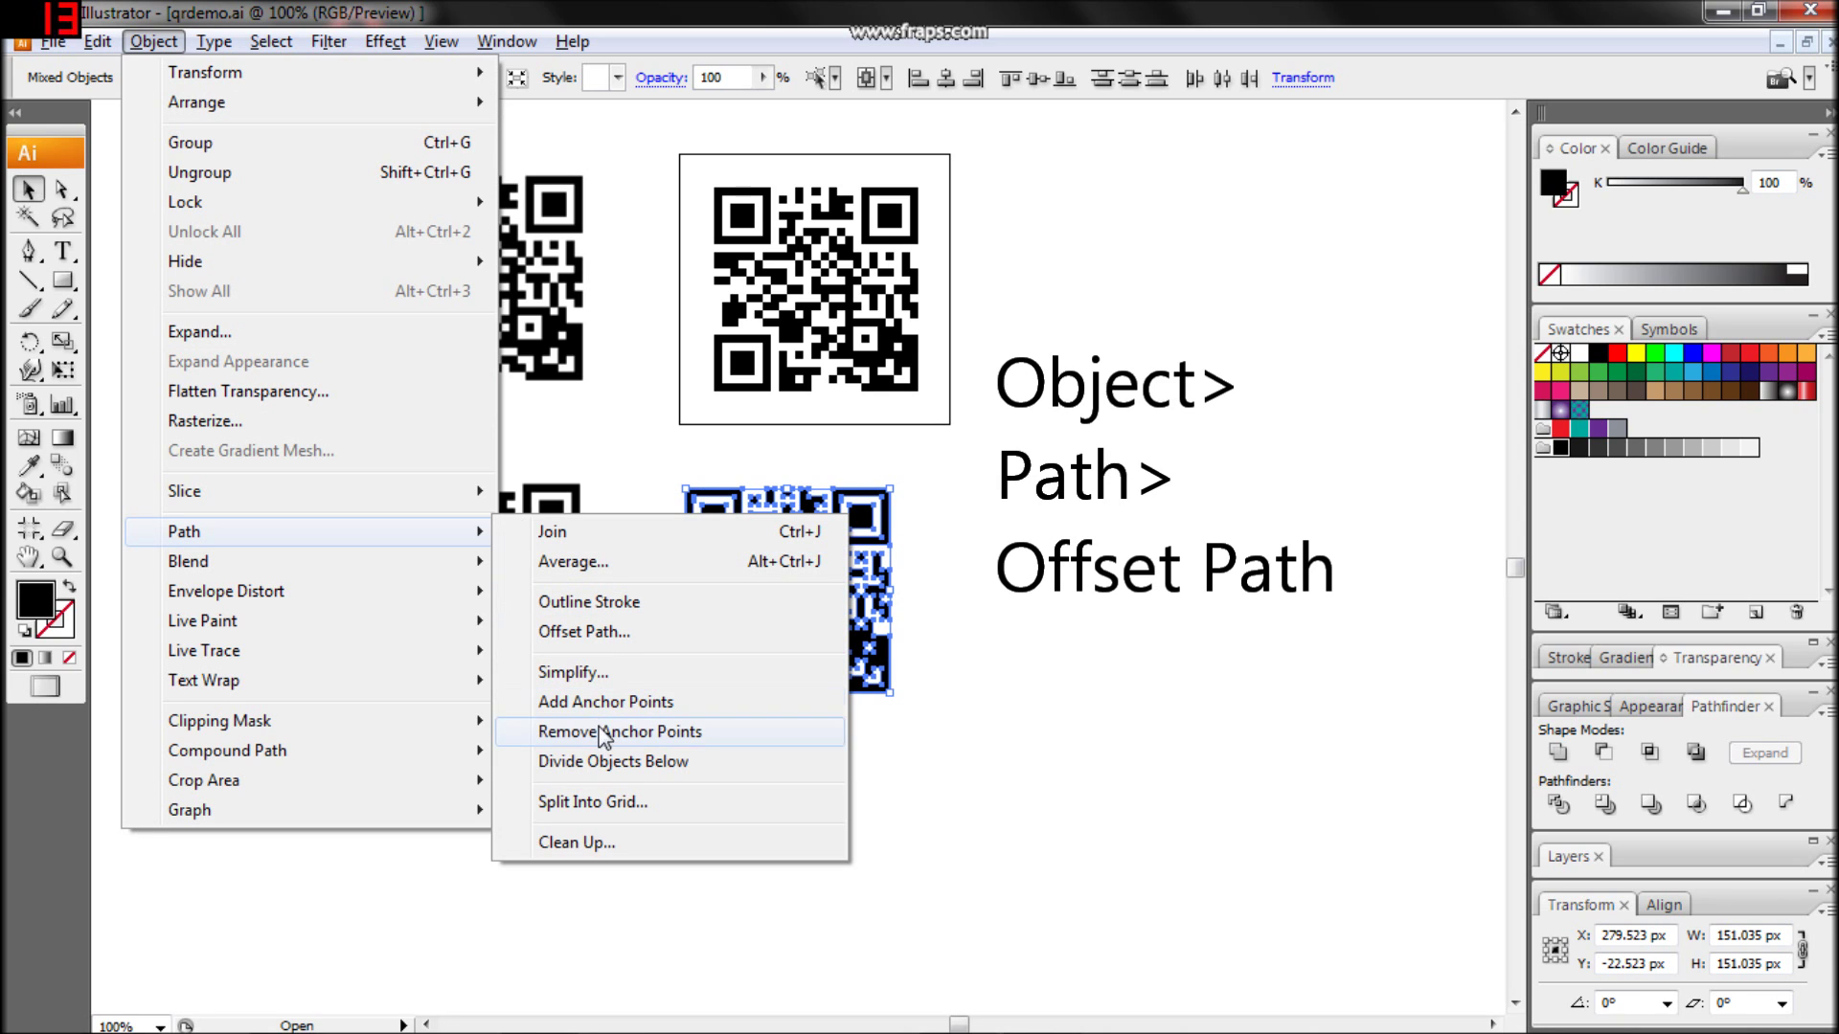
pyautogui.click(606, 632)
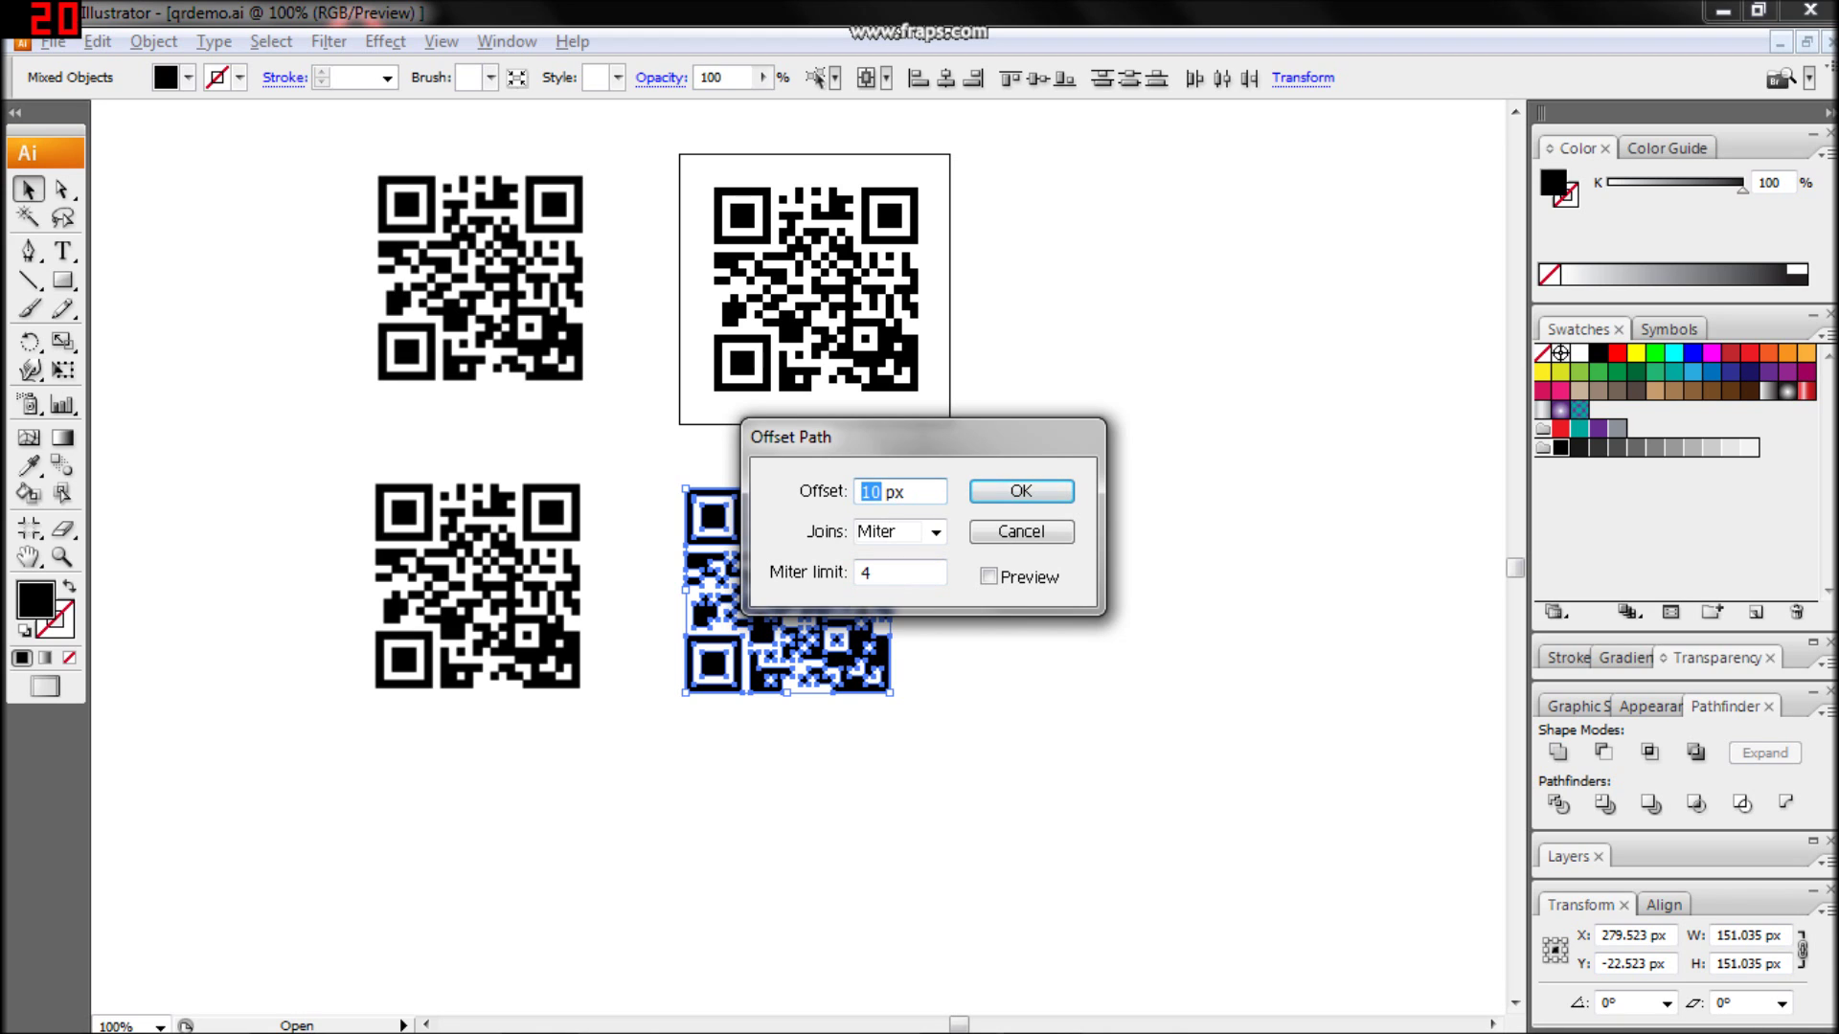
pyautogui.write('3')
pyautogui.write('4')
pyautogui.click(988, 576)
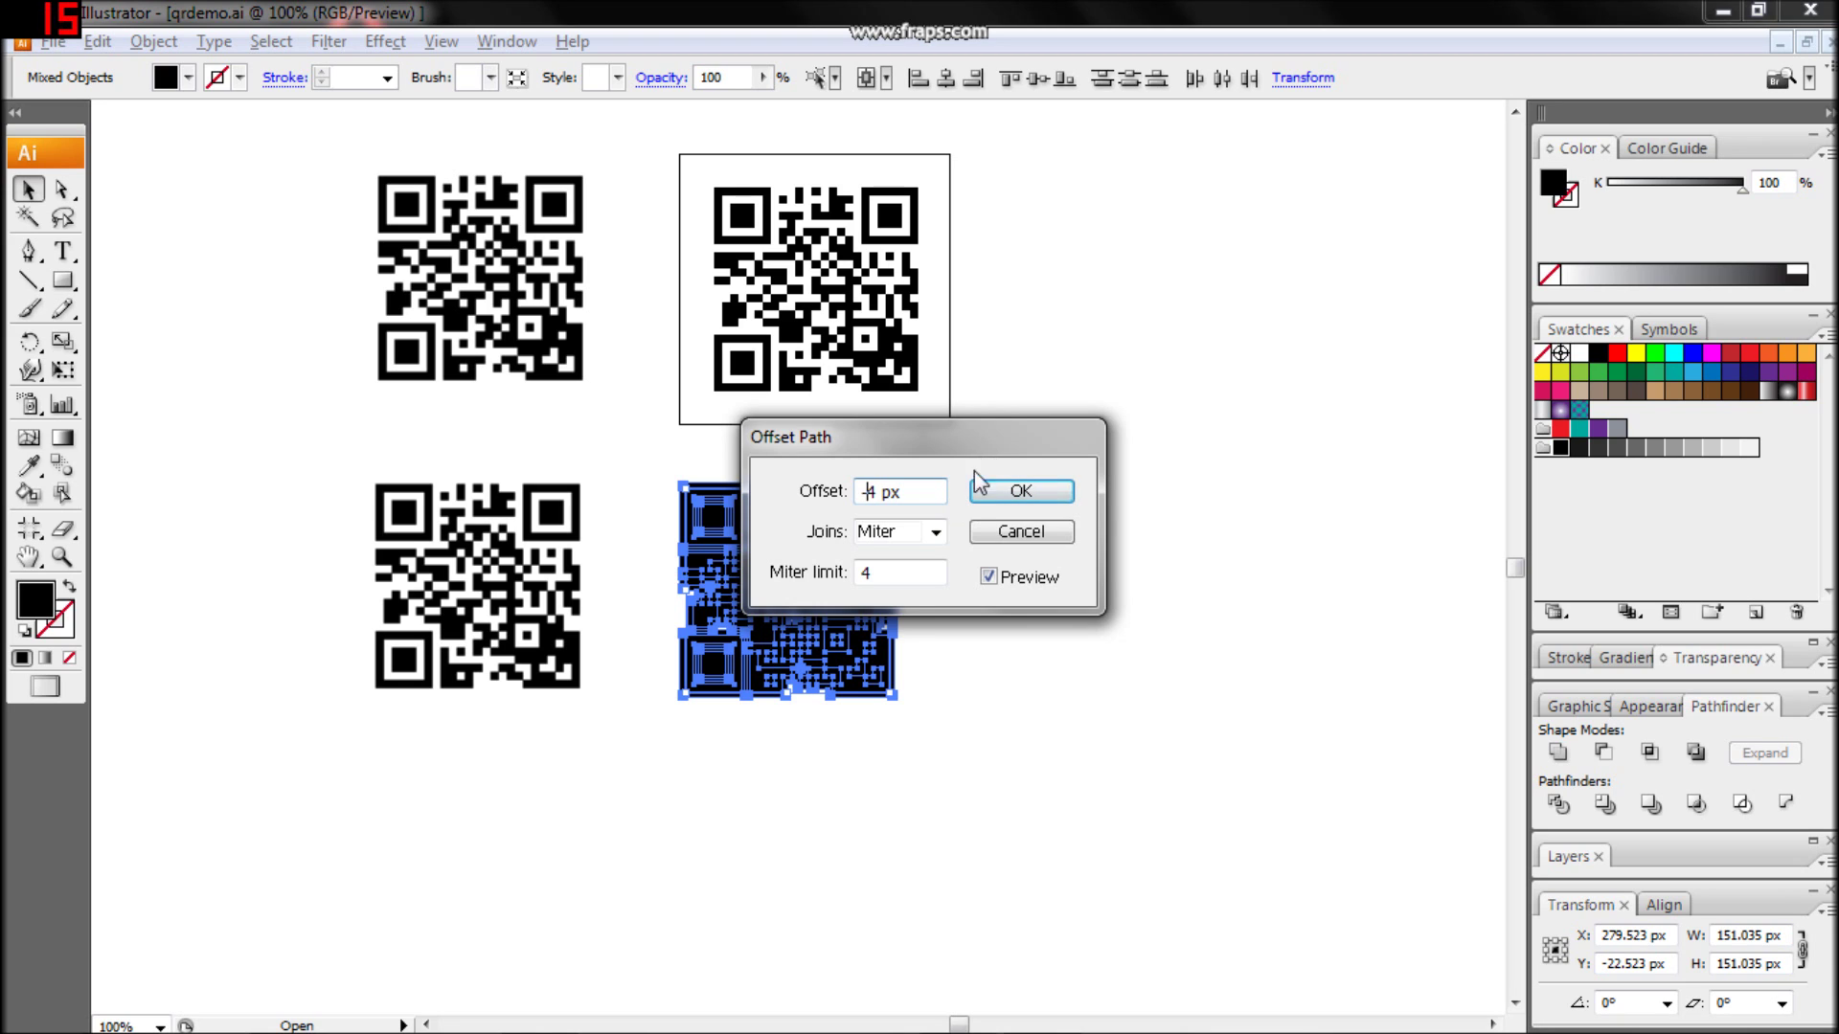
pyautogui.write('-3')
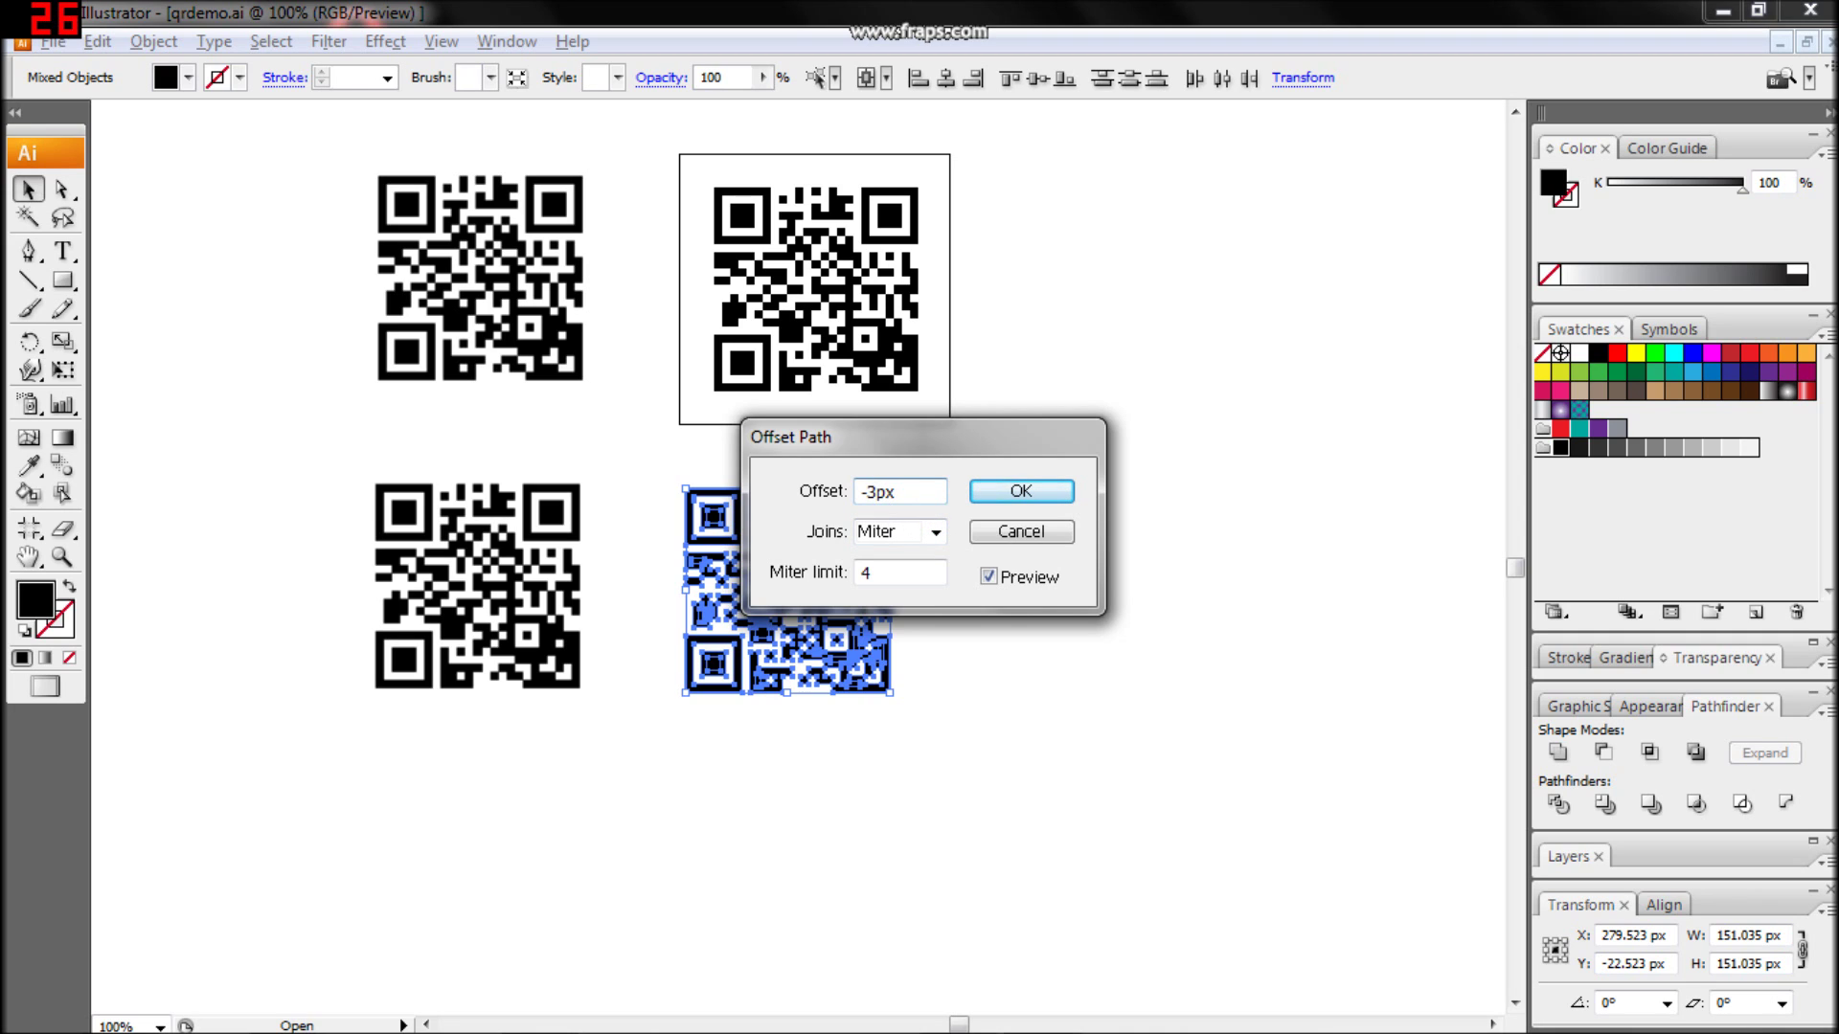
pyautogui.press('BackSpace')
pyautogui.write('2.5')
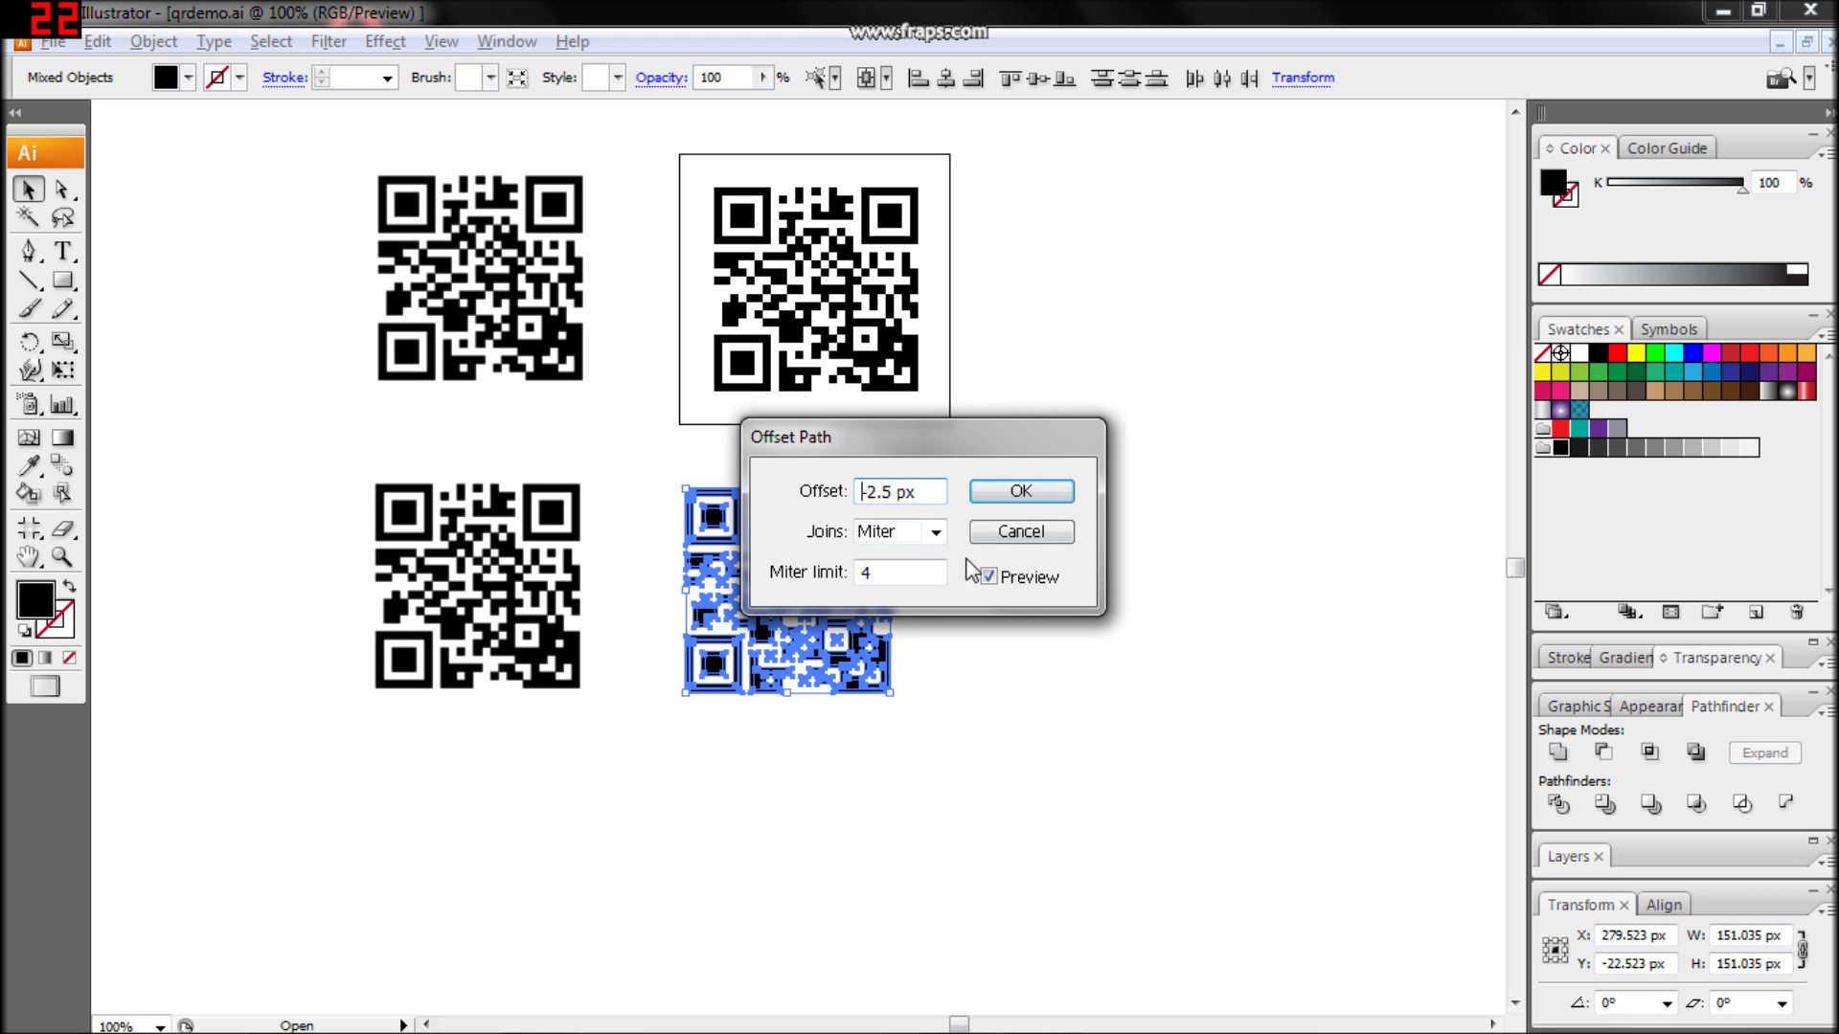
pyautogui.click(1021, 492)
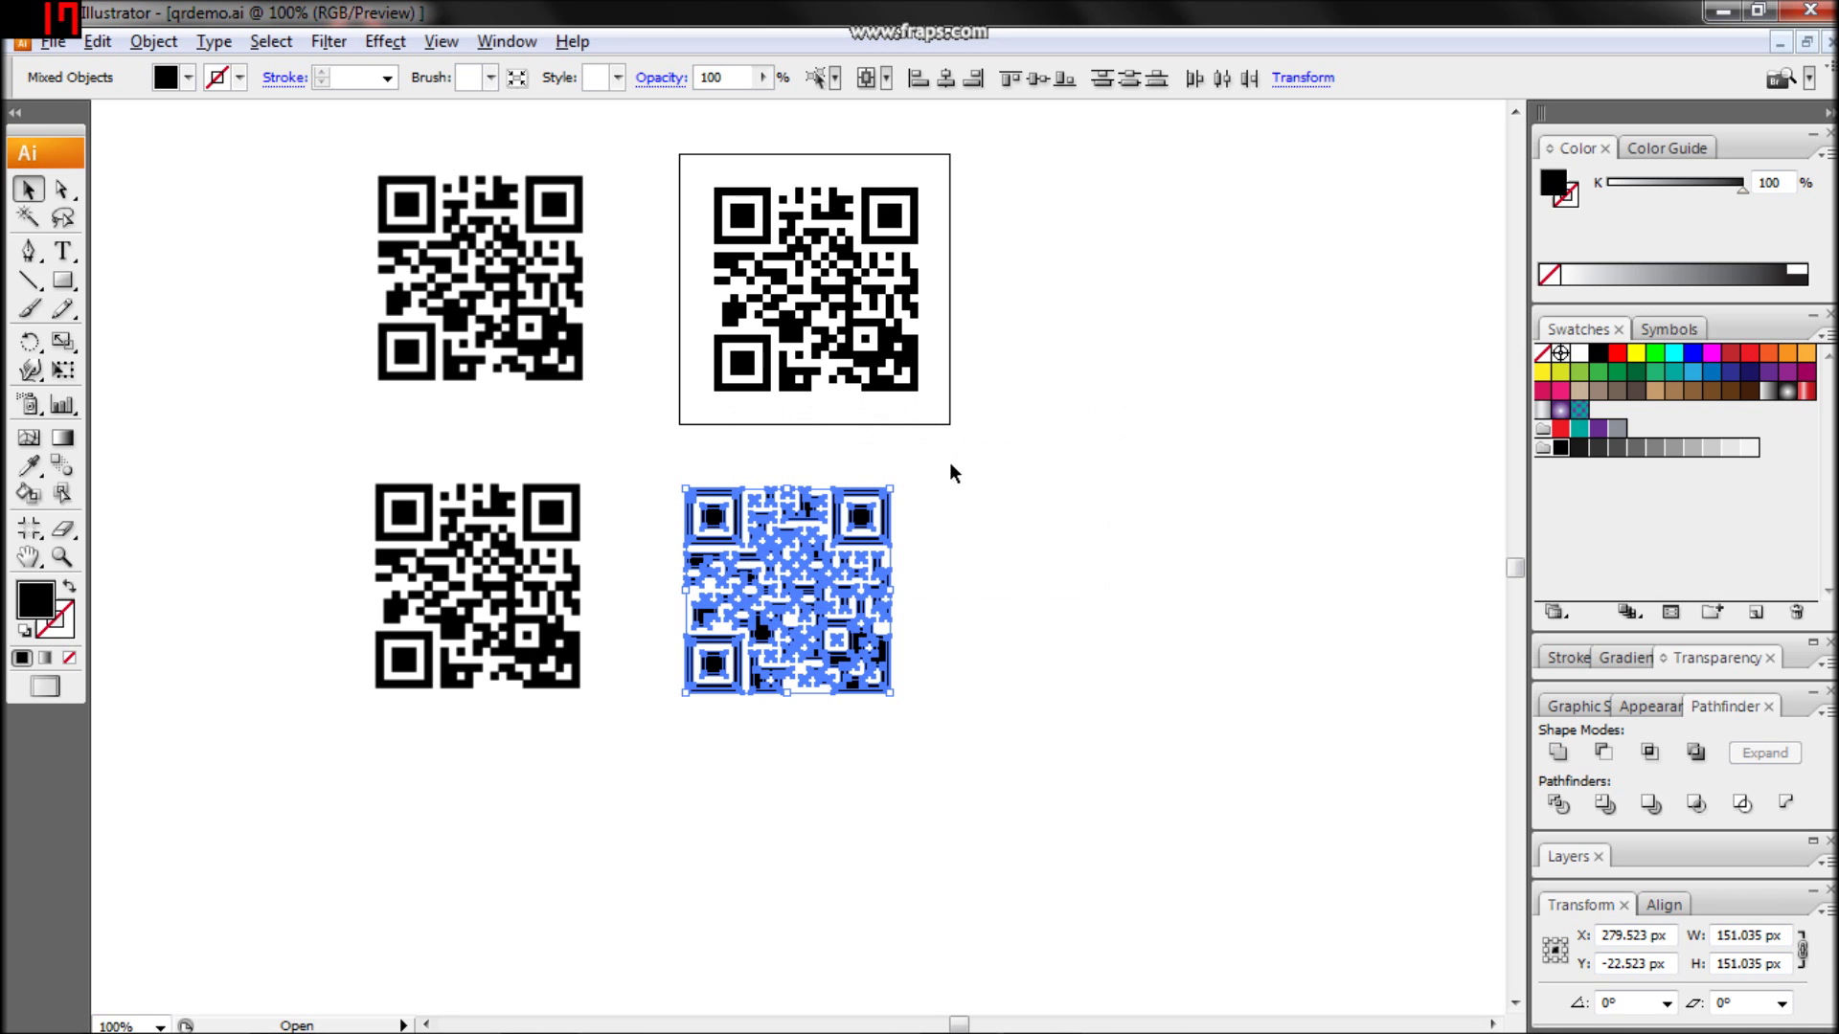
pyautogui.hotkey('ctrl', '+')
pyautogui.hotkey('ctrl', '+')
pyautogui.hotkey('ctrl', '+')
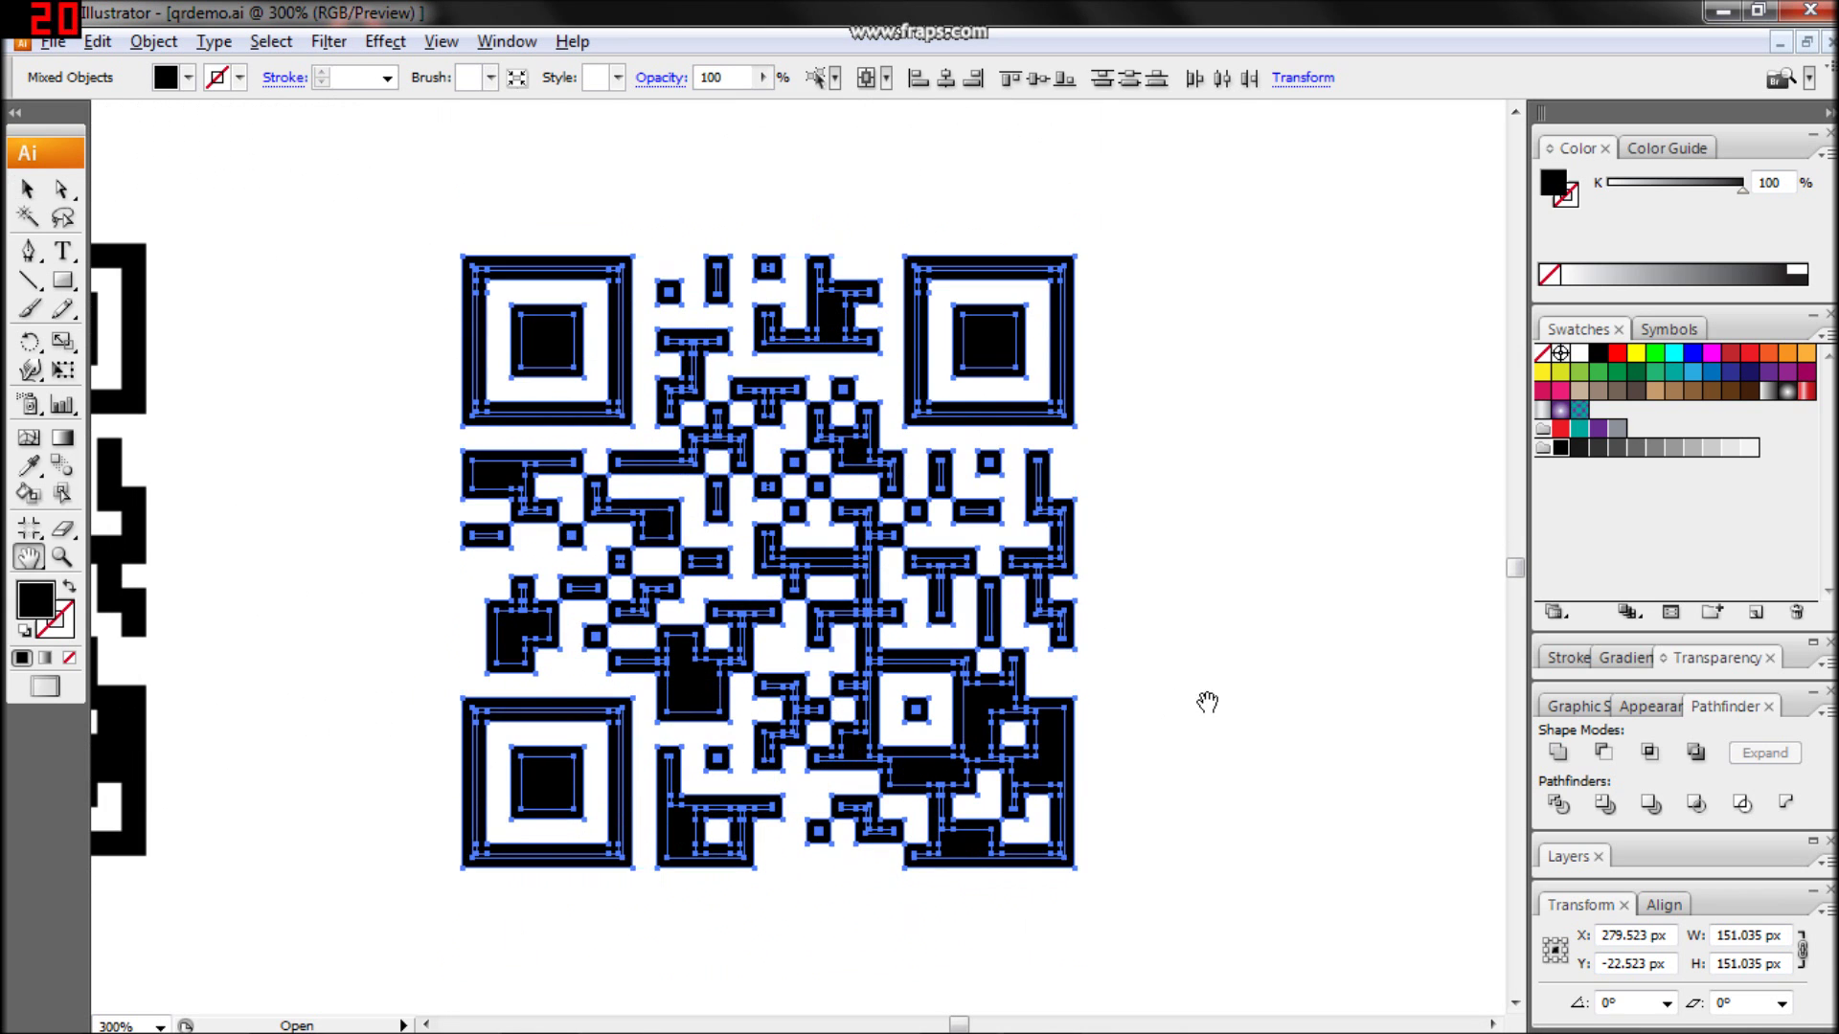
# Step: Alt-drag a copy of the offset QR to the right and delete that copy's data-area shape
pyautogui.moveTo(1203, 702); pyautogui.dragTo(783, 673)
pyautogui.press('v')
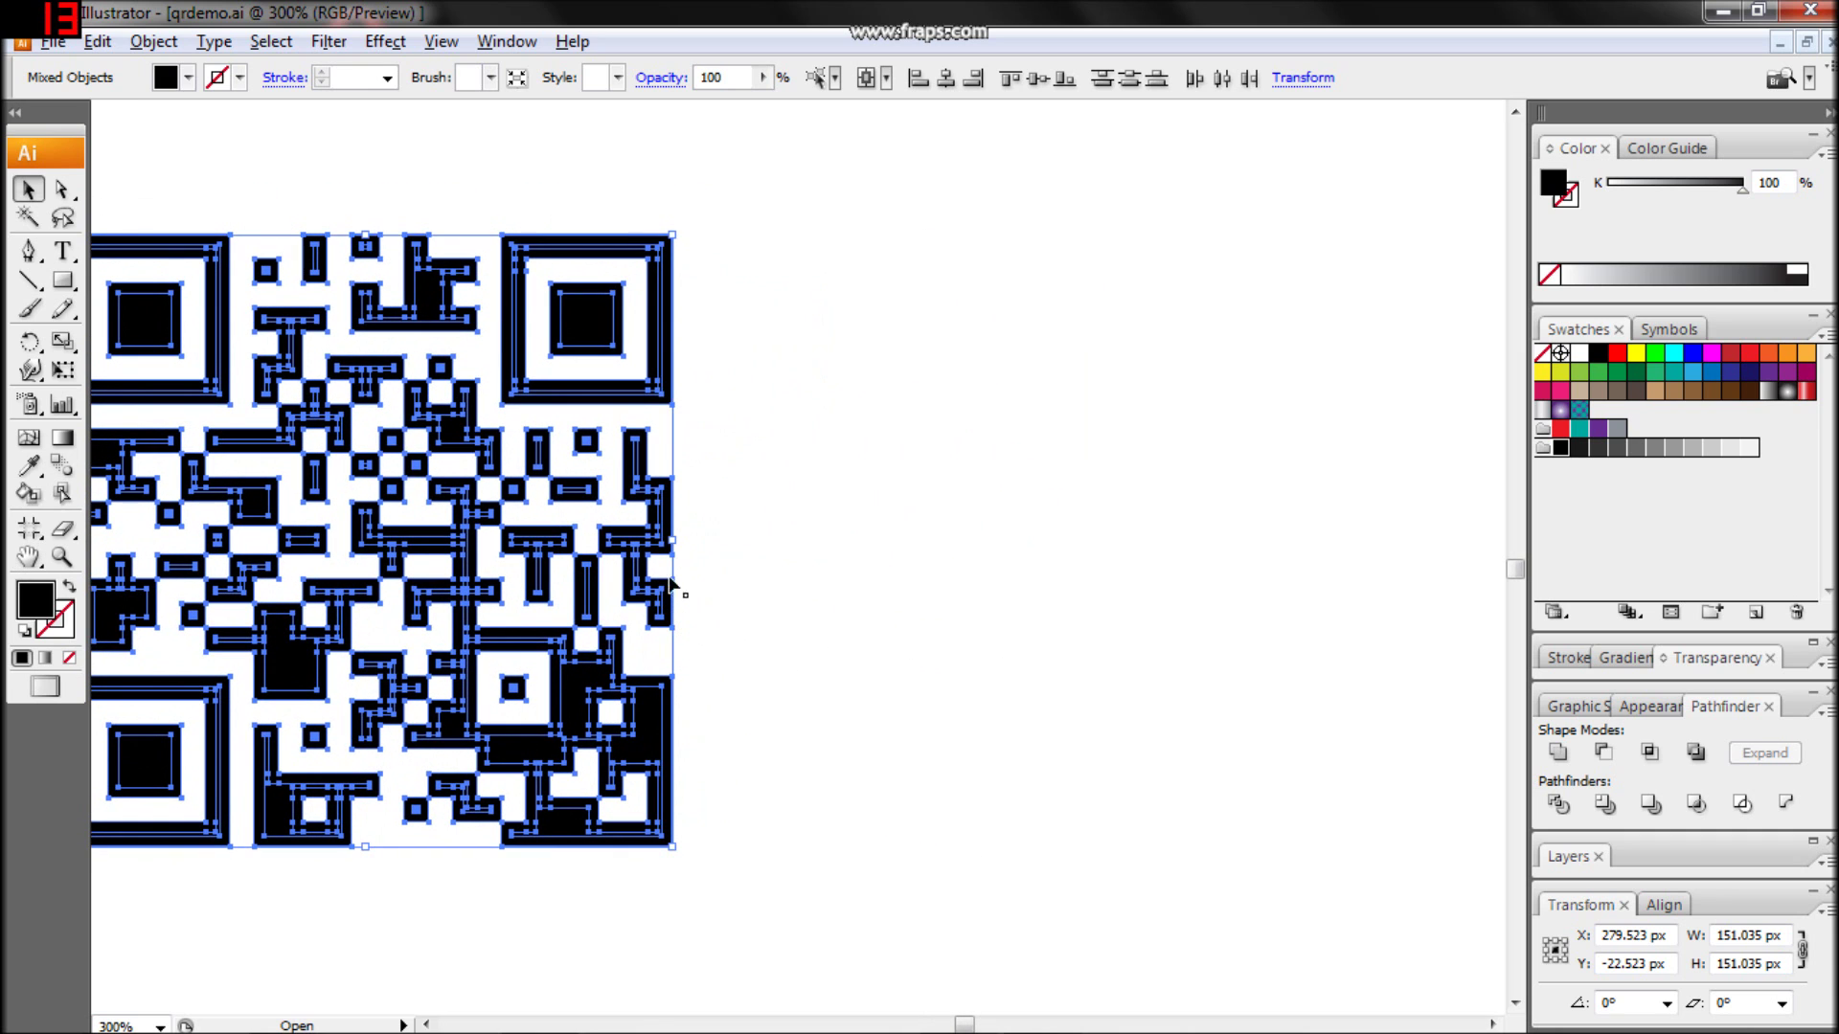
pyautogui.moveTo(609, 405); pyautogui.dragTo(1354, 433)
pyautogui.click(981, 223)
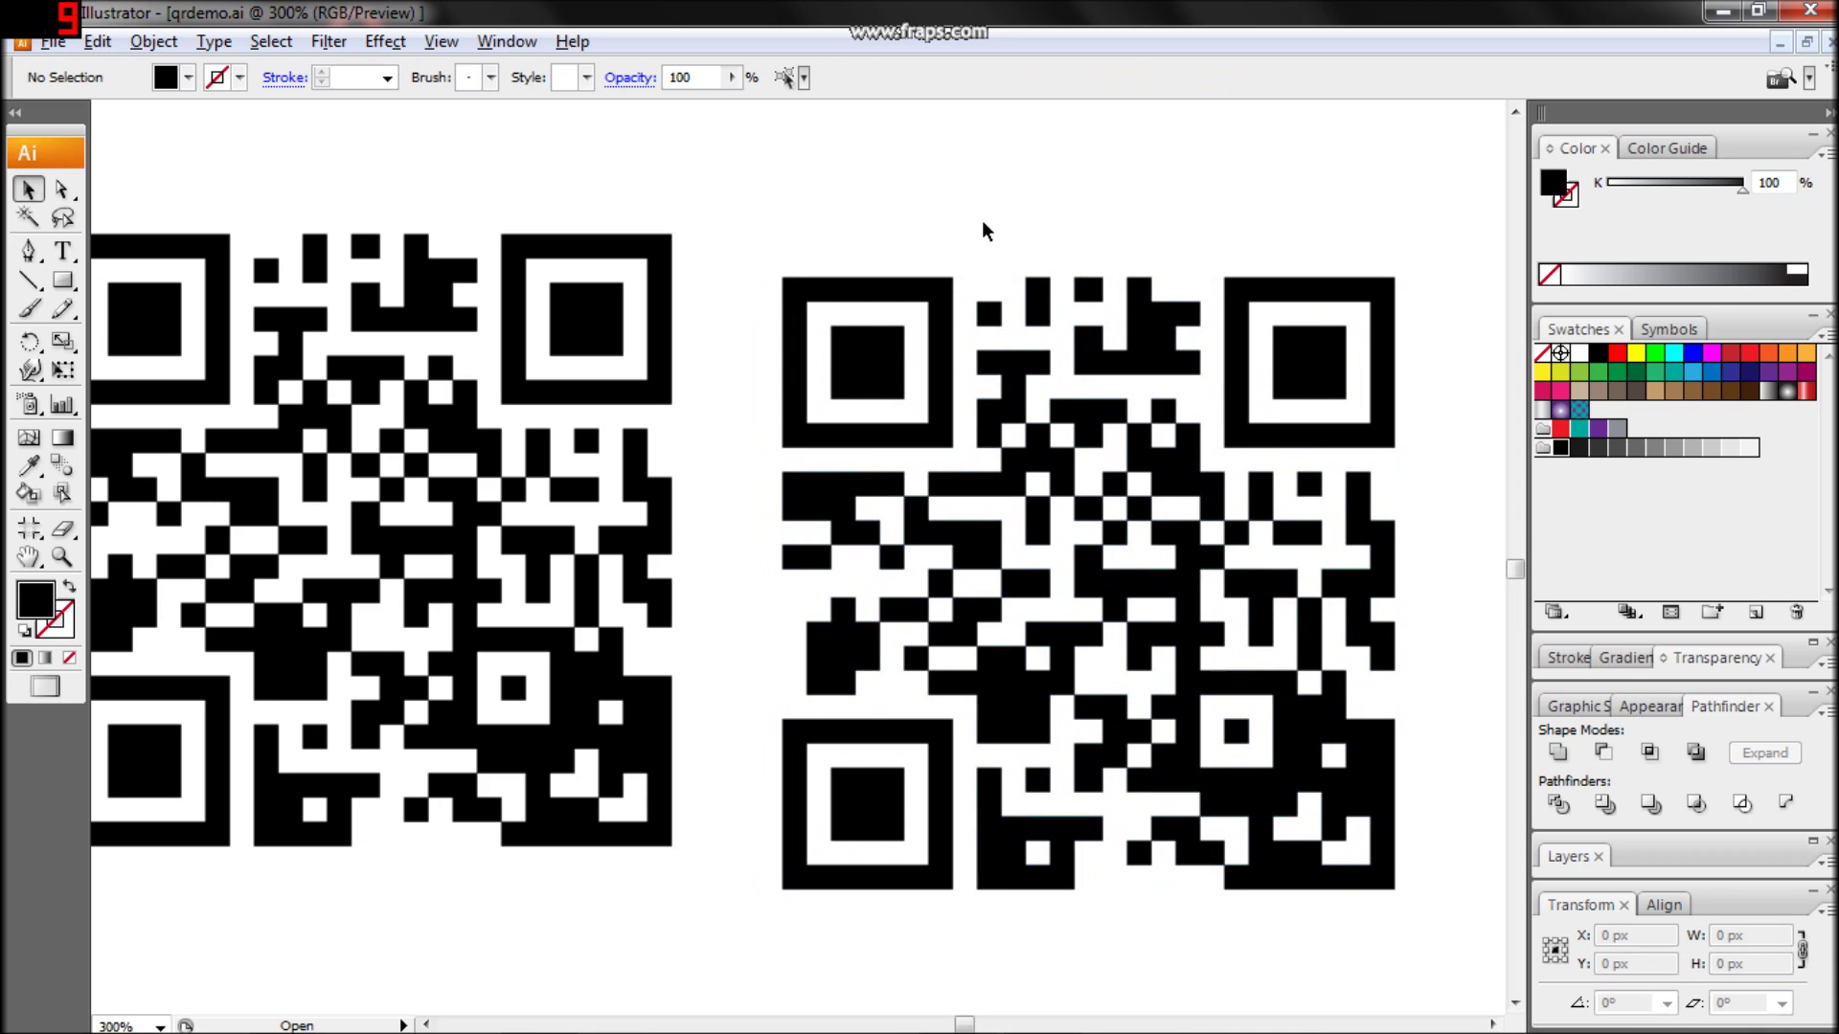
pyautogui.moveTo(985, 220); pyautogui.dragTo(1042, 292)
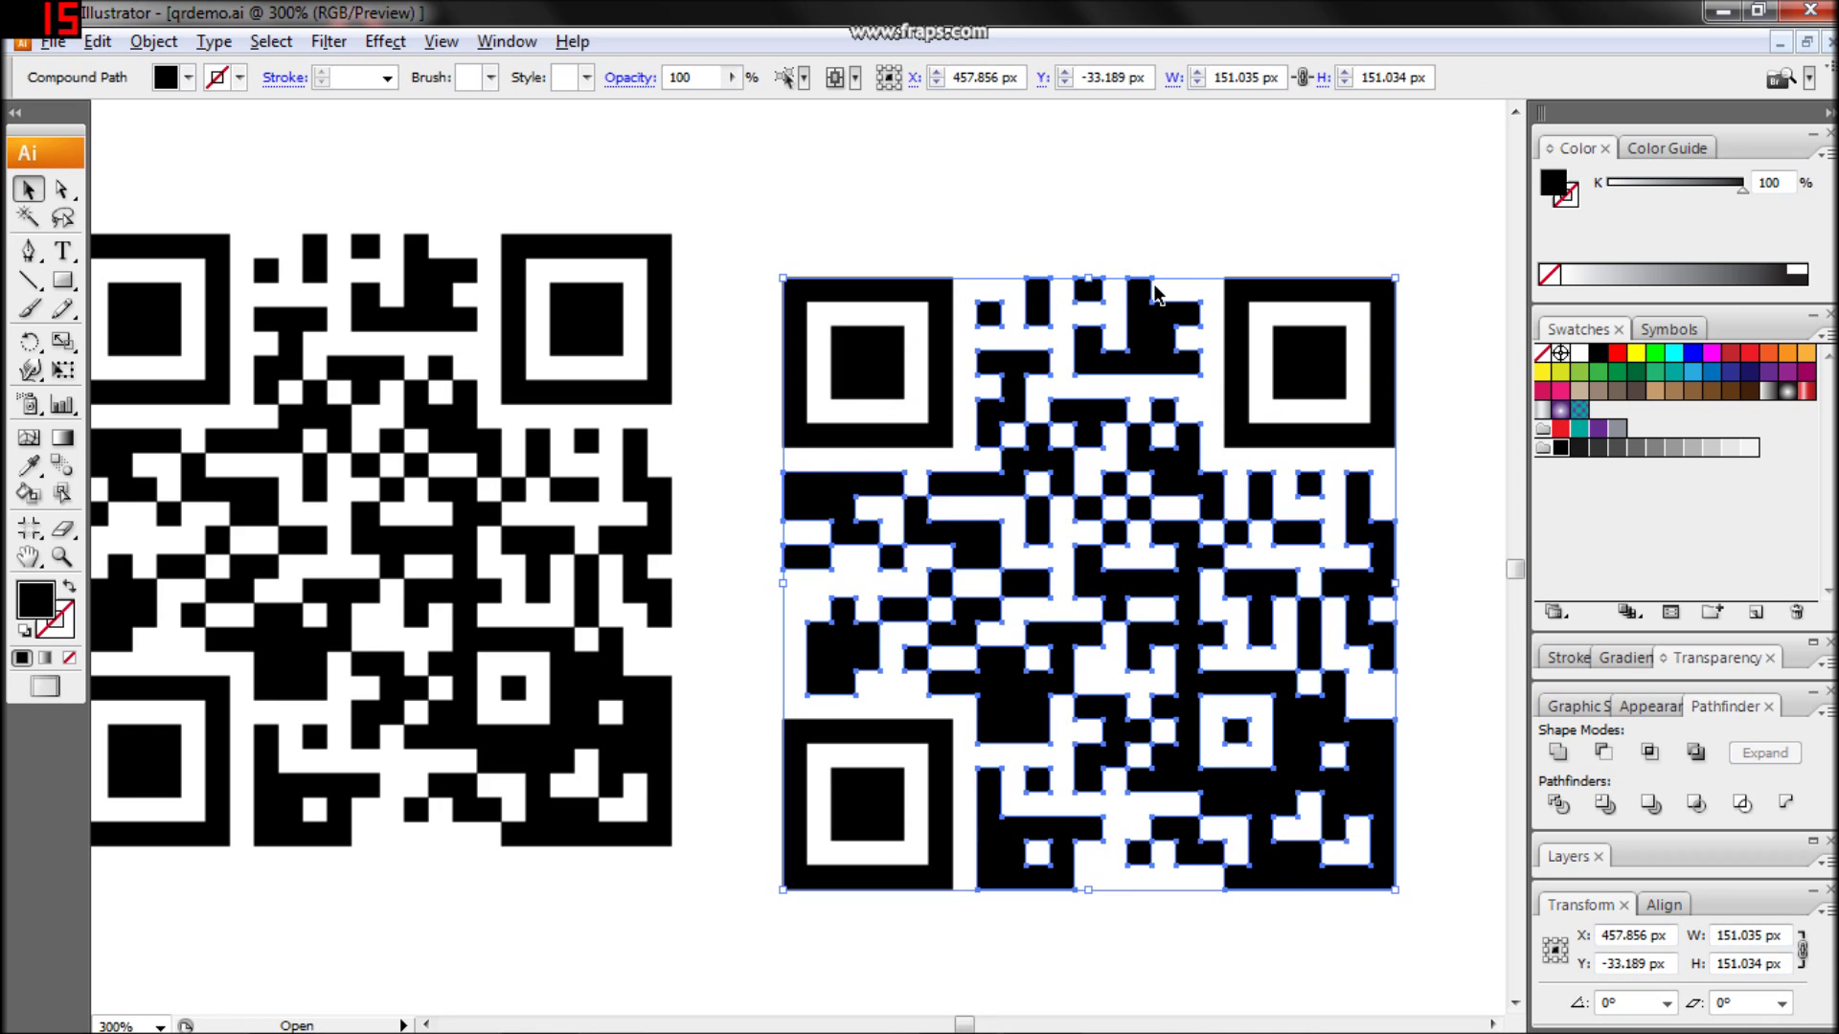
pyautogui.press('Delete')
pyautogui.moveTo(1216, 251); pyautogui.dragTo(1260, 283)
# Step: Delete the thick outer rings and large inner squares from all three corner markers
pyautogui.press('Delete')
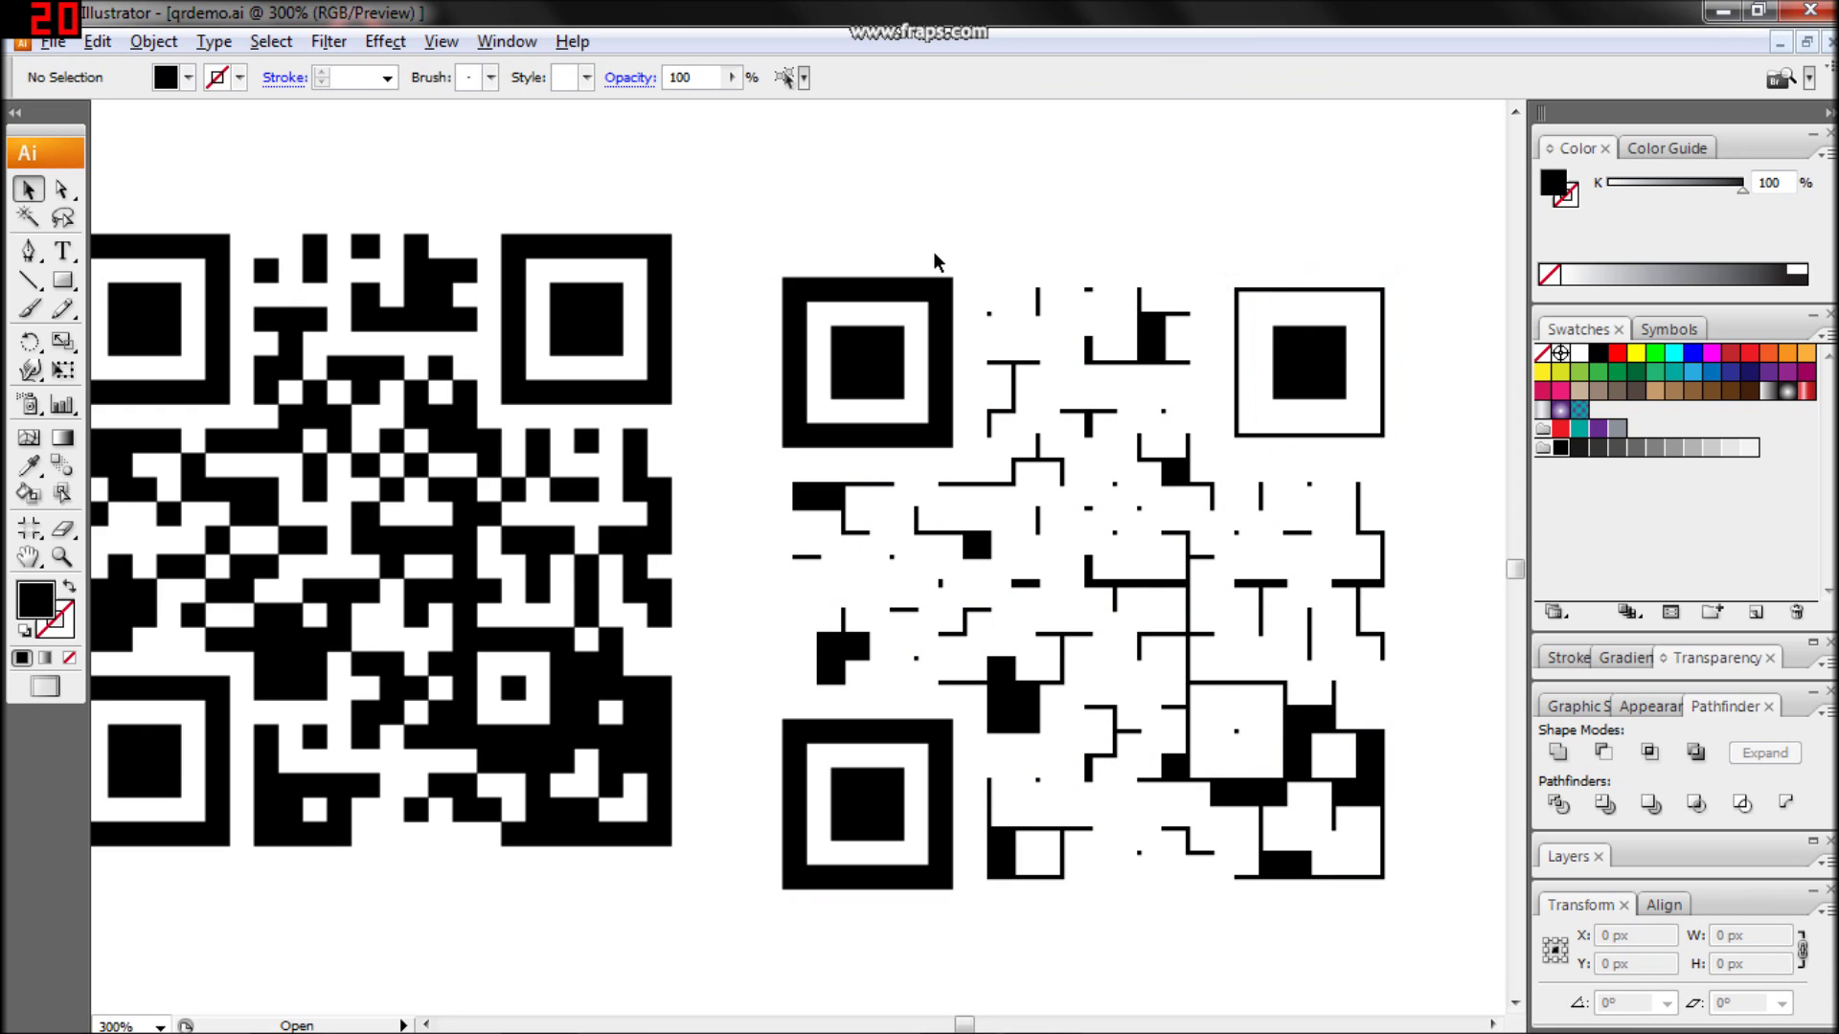
pyautogui.moveTo(974, 278); pyautogui.dragTo(975, 280)
pyautogui.press('Delete')
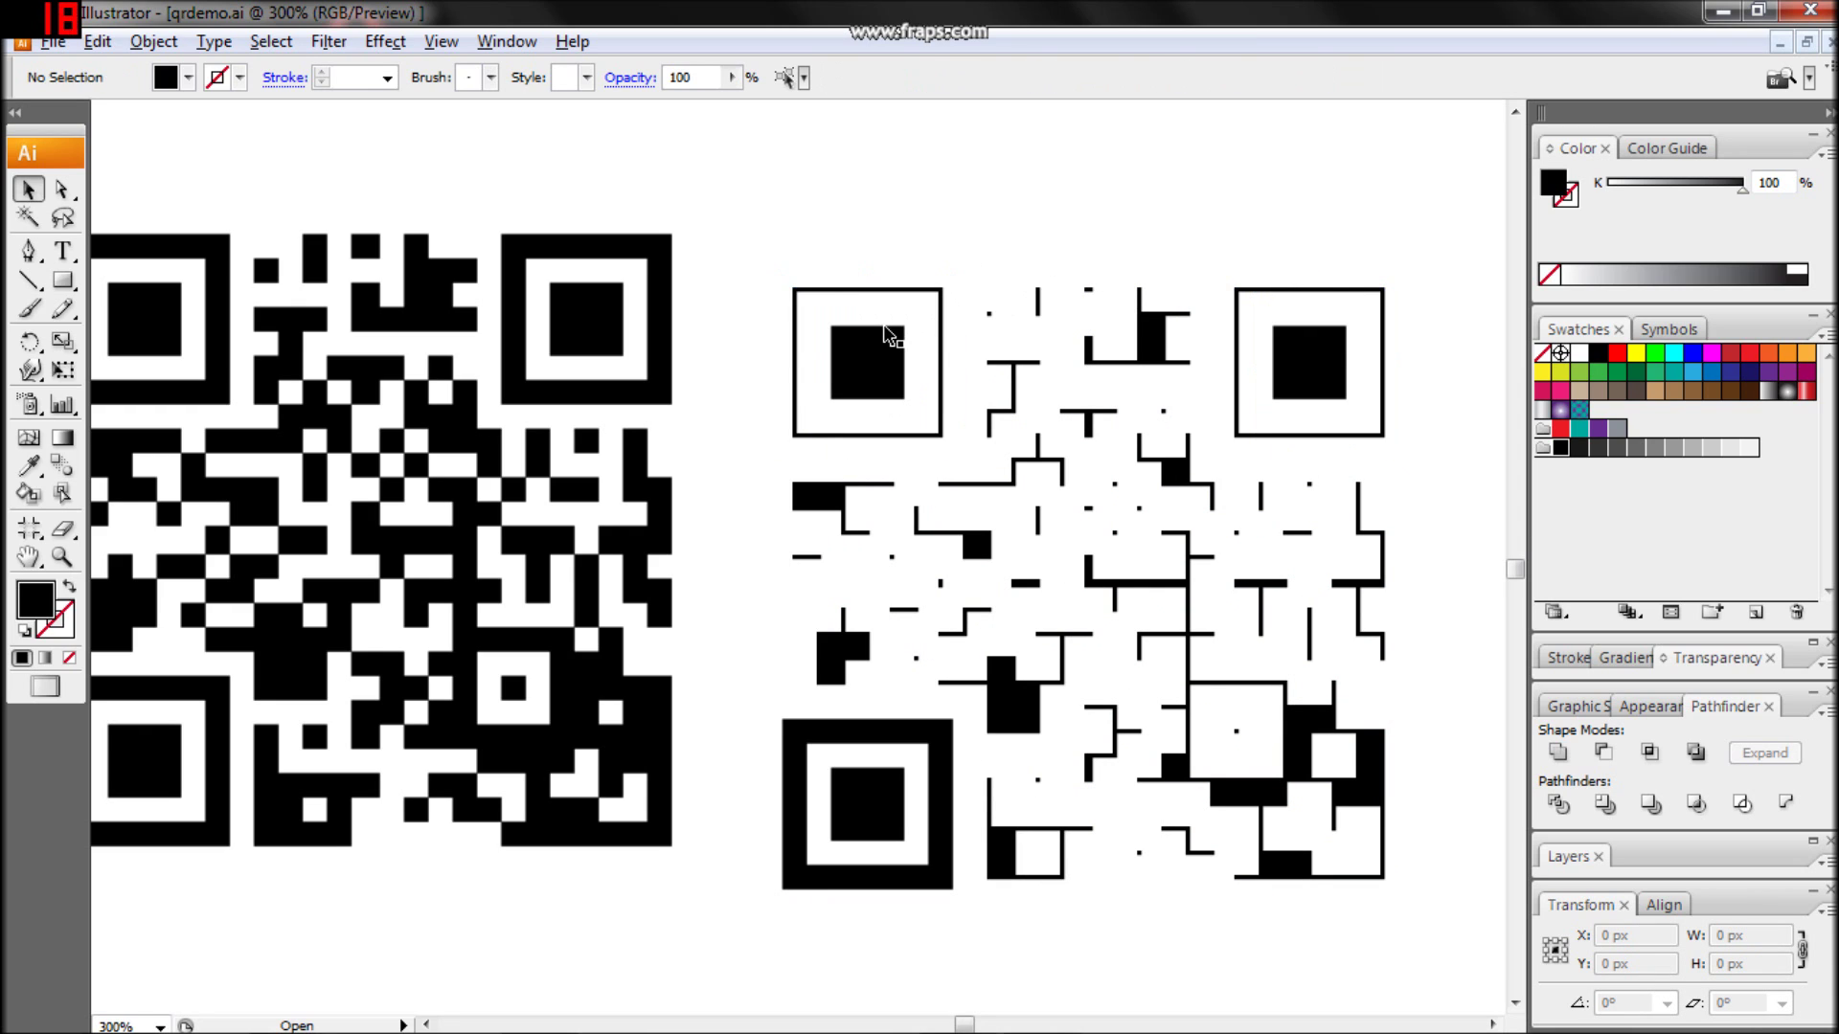
pyautogui.click(885, 335)
pyautogui.press('Delete')
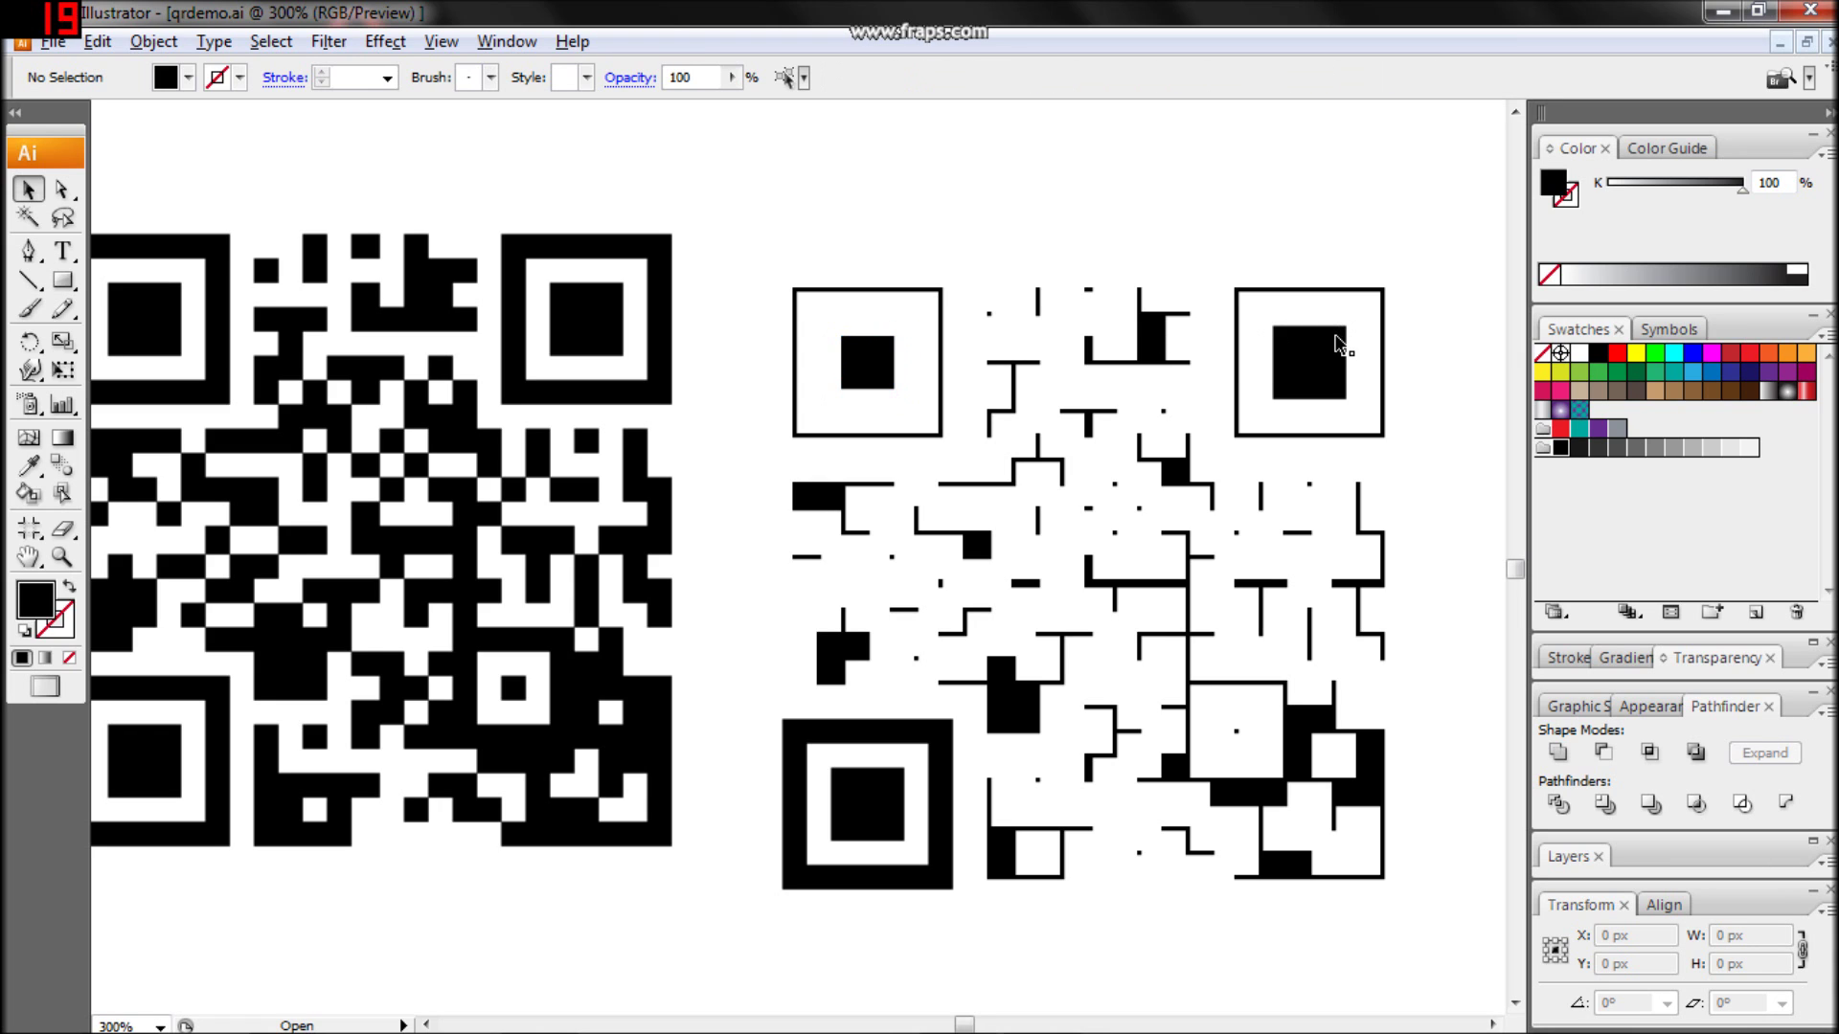
pyautogui.click(1338, 340)
pyautogui.press('Delete')
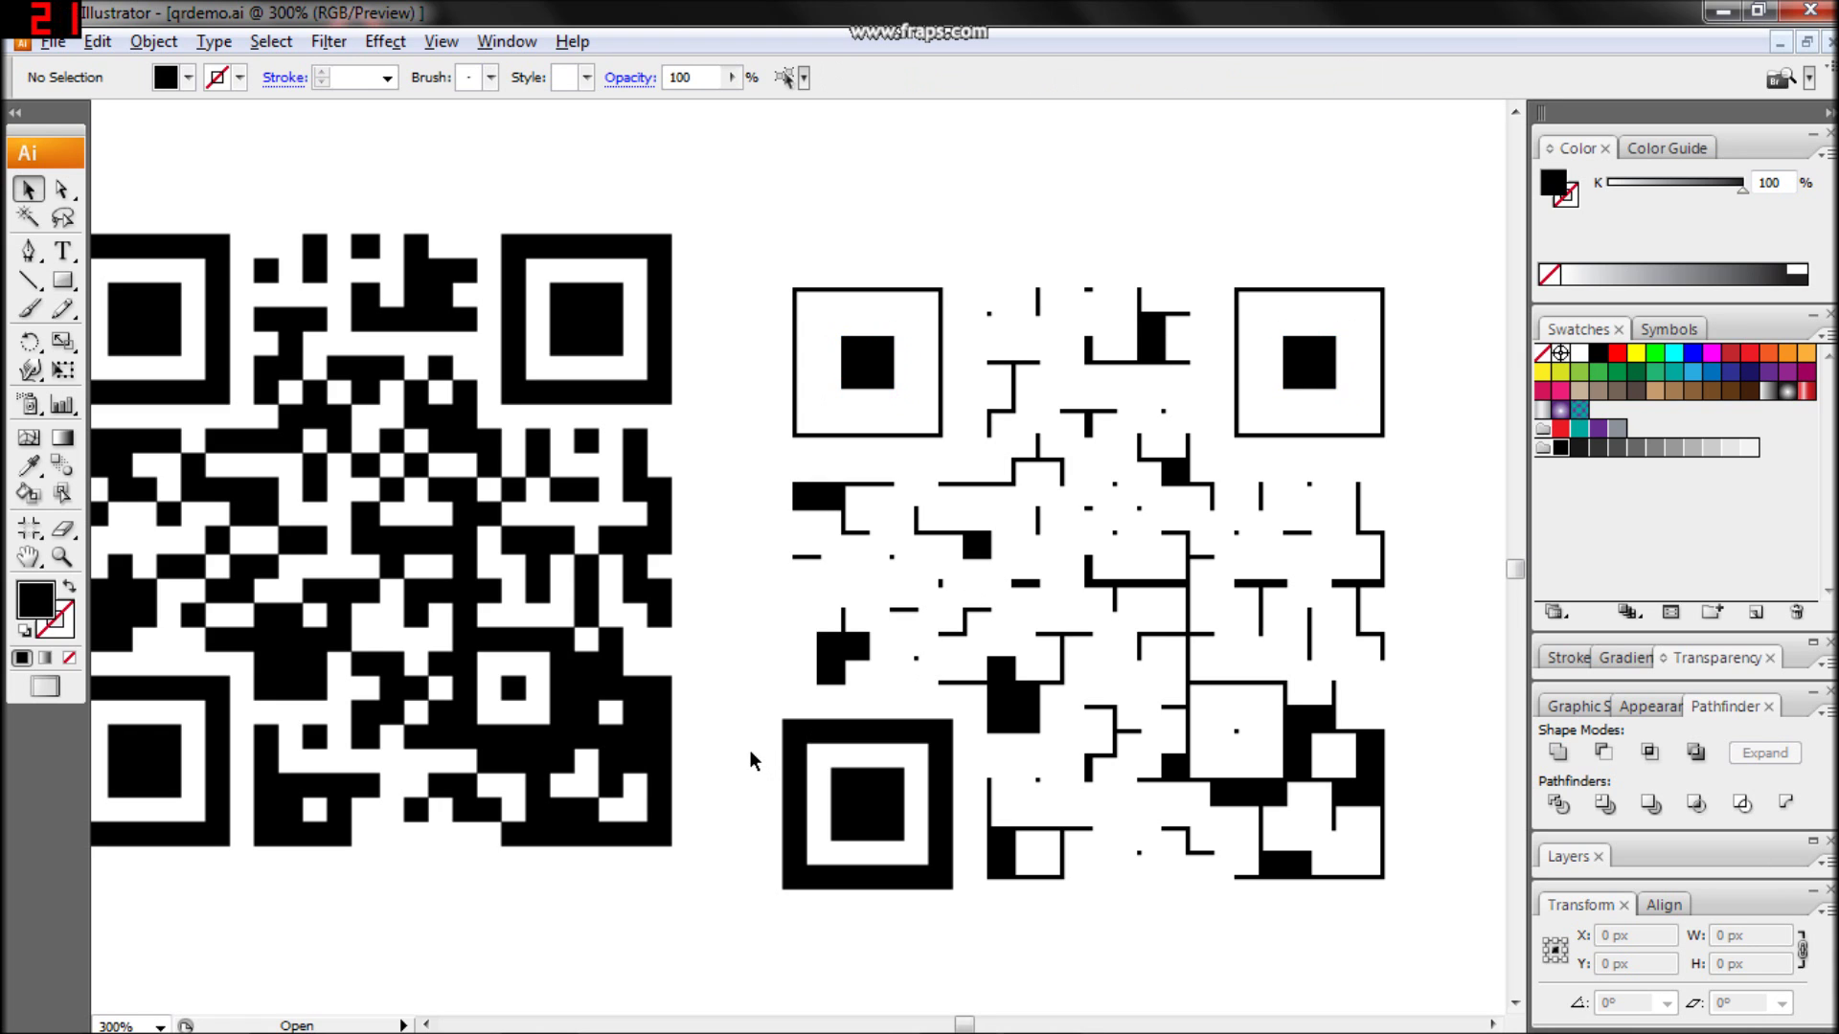
pyautogui.moveTo(800, 725); pyautogui.dragTo(810, 732)
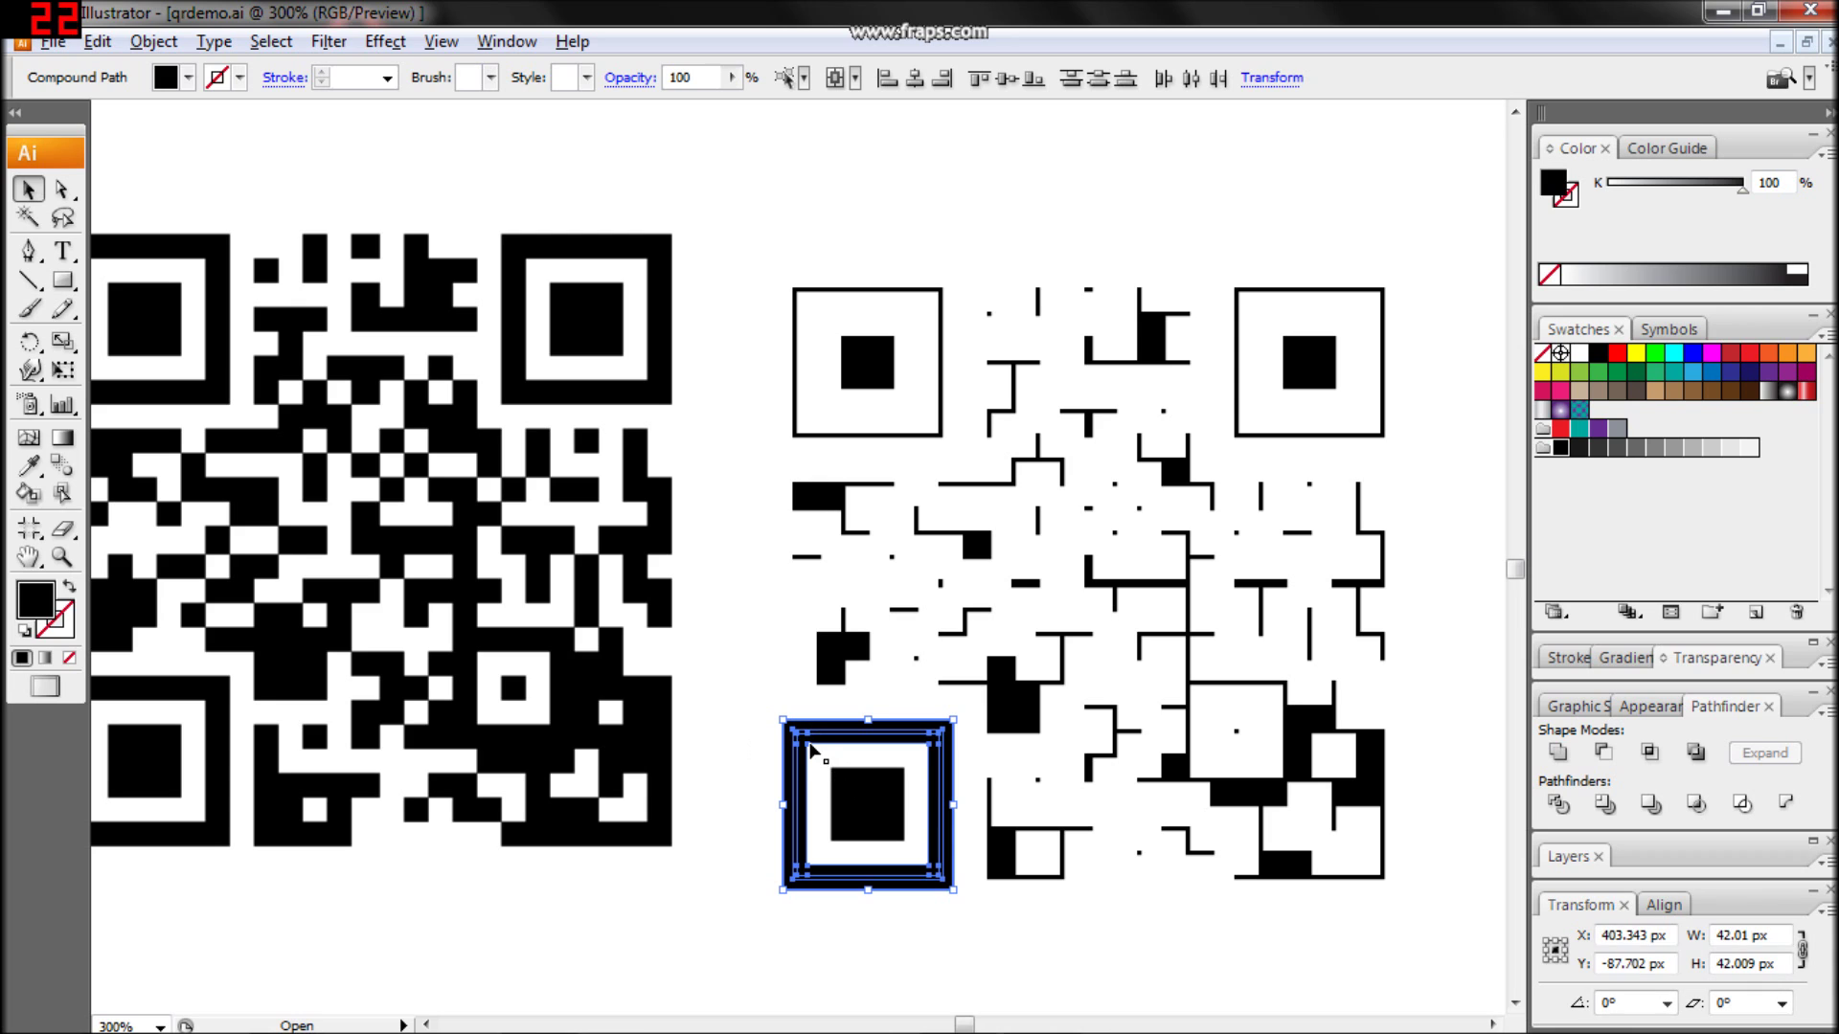
pyautogui.press('Delete')
pyautogui.click(843, 786)
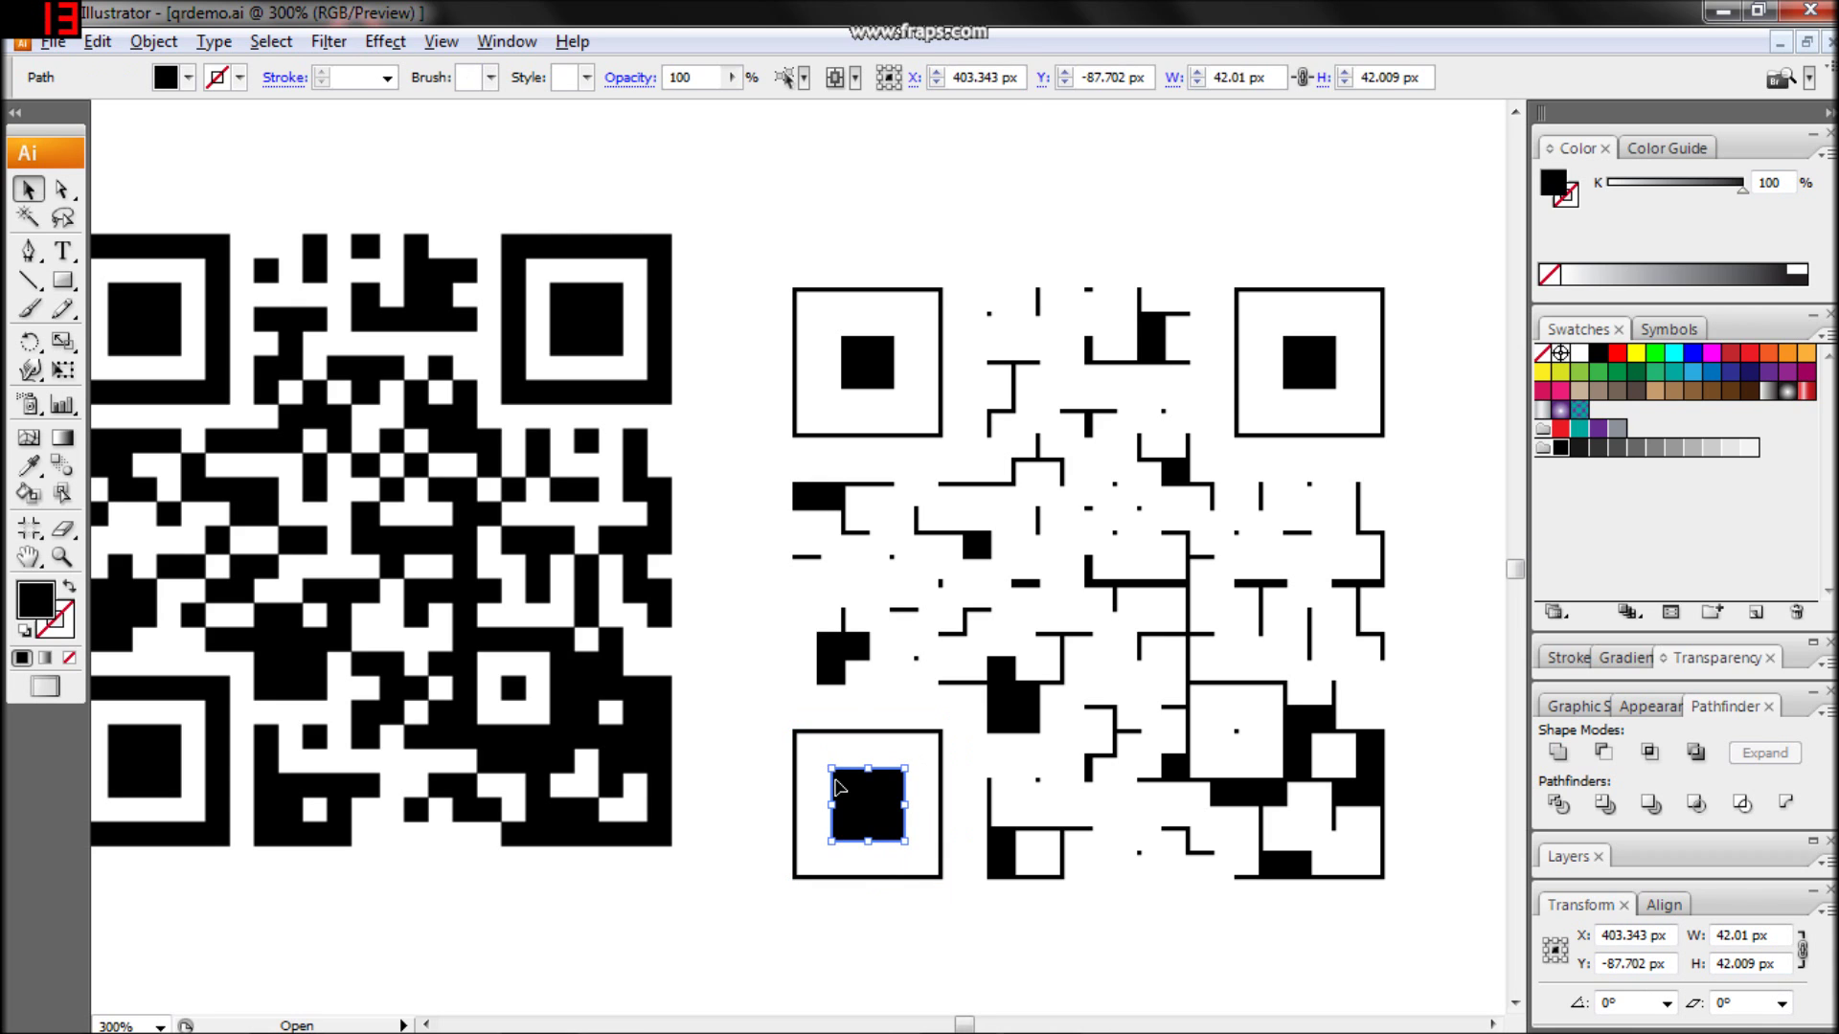
pyautogui.press('Delete')
# Step: Zoom out, select only the three thinned corner markers, and group them
pyautogui.hotkey('ctrl', '-')
pyautogui.click(1064, 470)
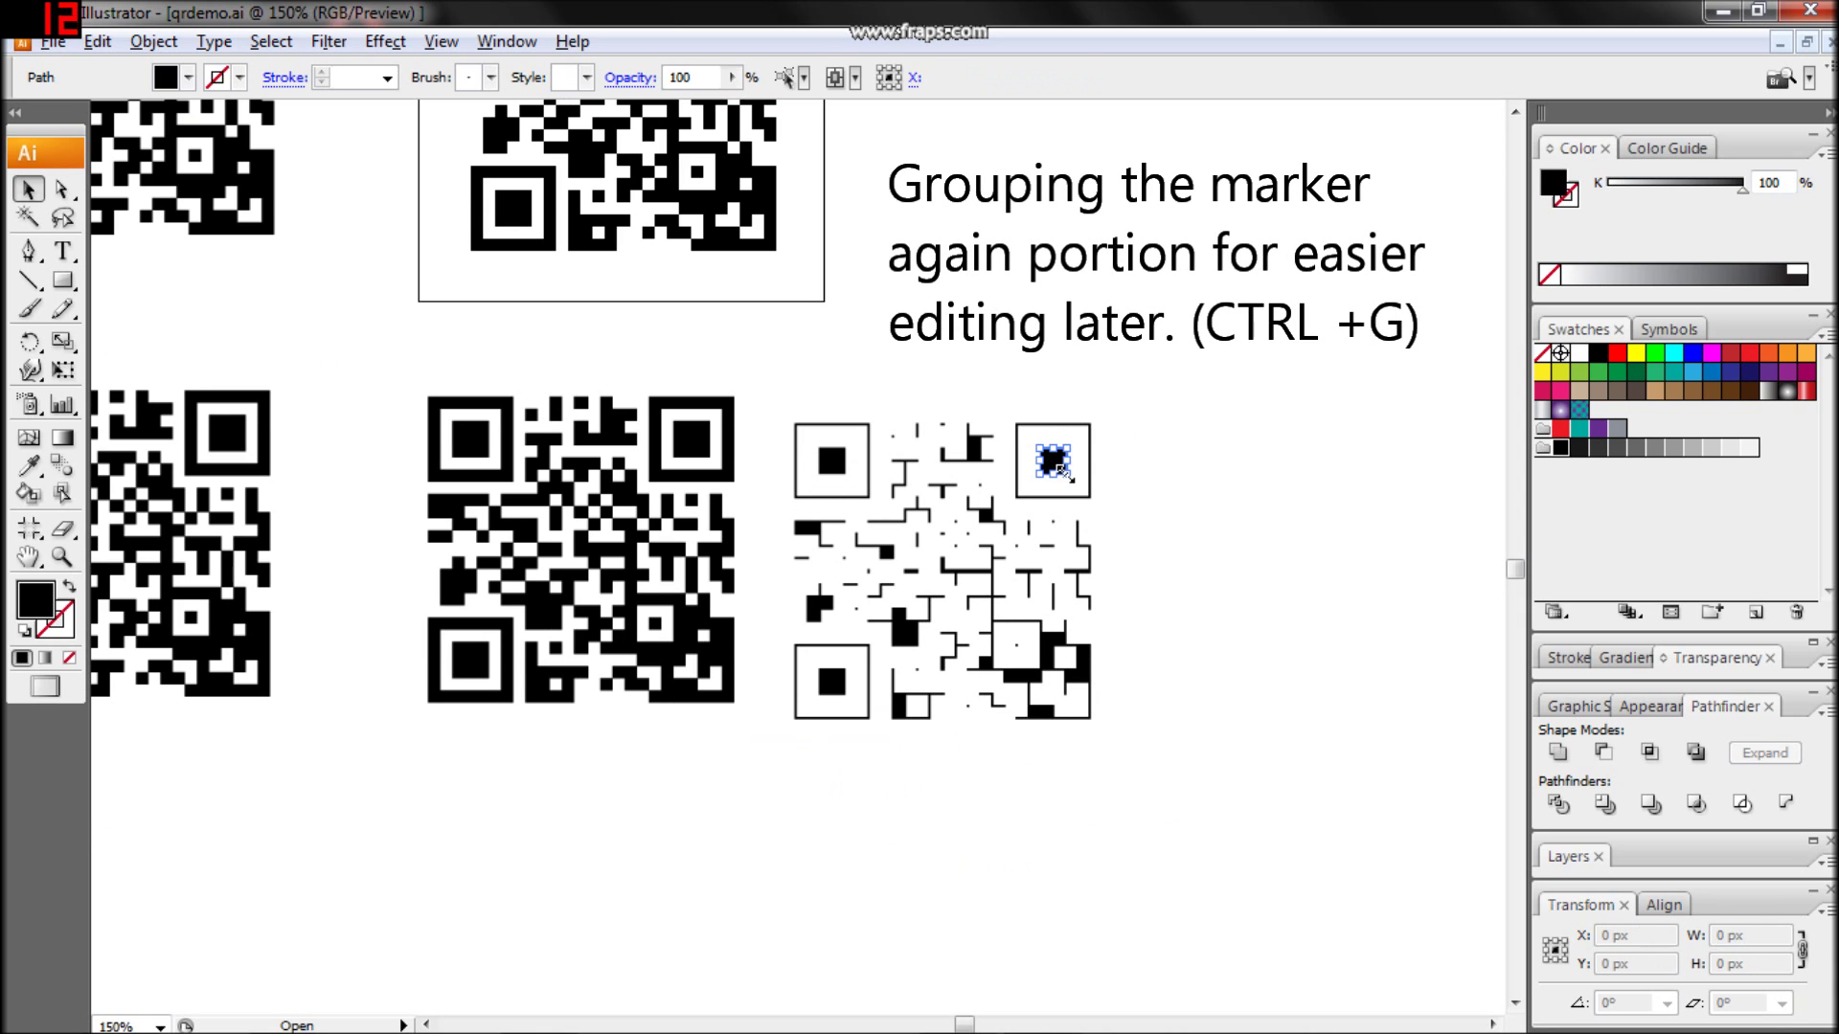
pyautogui.click(1168, 363)
pyautogui.moveTo(1145, 368); pyautogui.dragTo(797, 760)
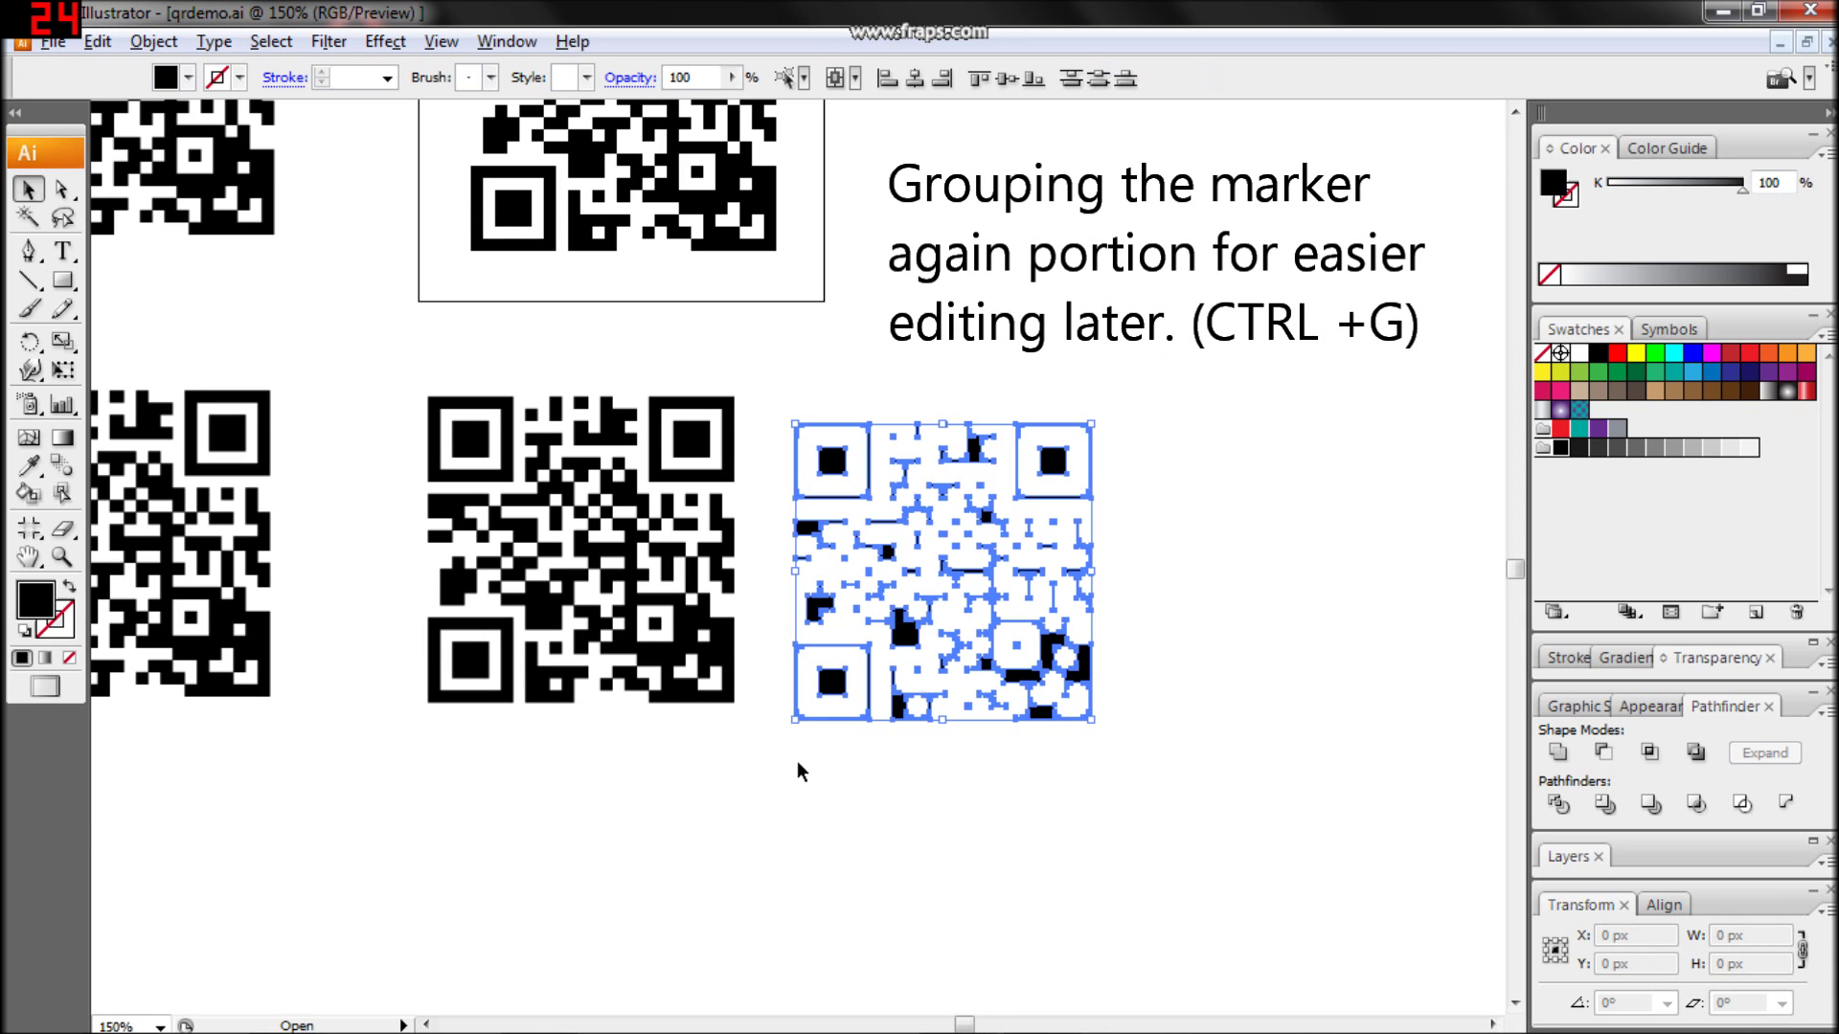
pyautogui.keyDown('shift'); pyautogui.click(950, 569); pyautogui.keyUp('shift')
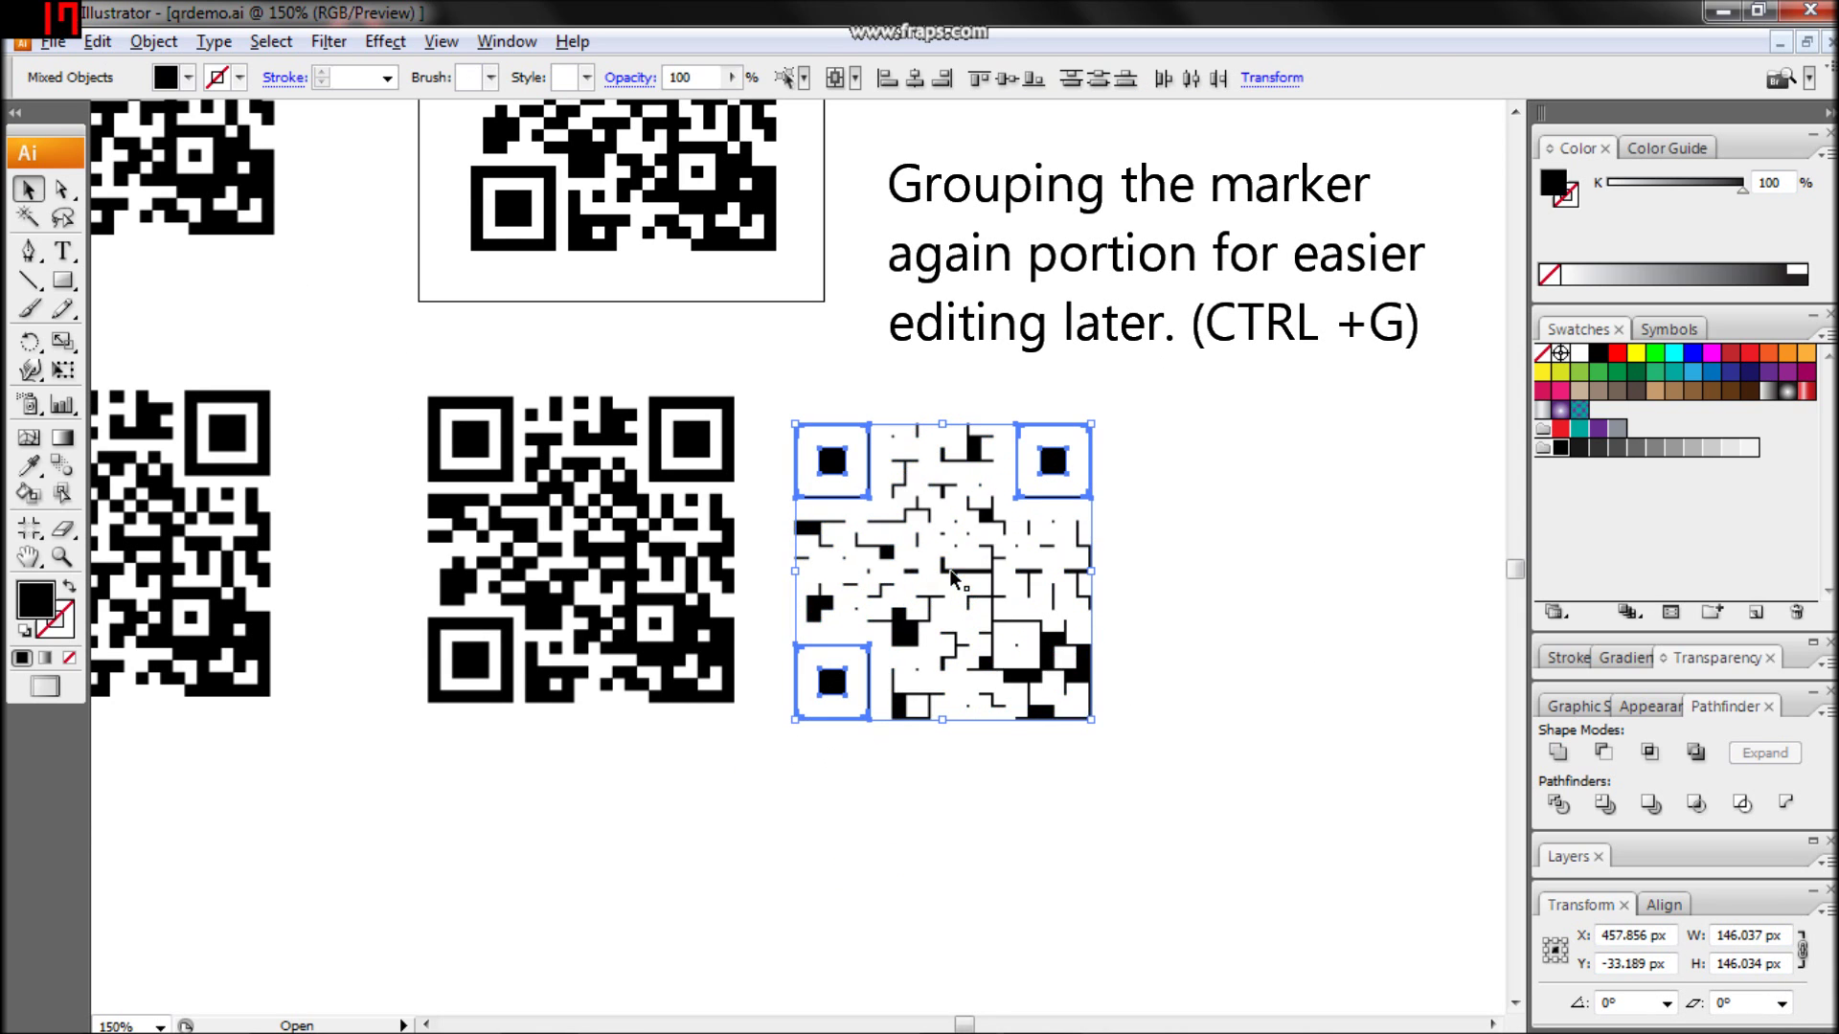
pyautogui.hotkey('ctrl', 'g')
pyautogui.moveTo(1169, 378); pyautogui.dragTo(777, 793)
# Step: Alt-drag a copy of the QR code upward and give its data area a 5 pt round-join stroke
pyautogui.scroll(3, 928, 624)
pyautogui.moveTo(851, 654); pyautogui.dragTo(968, 217)
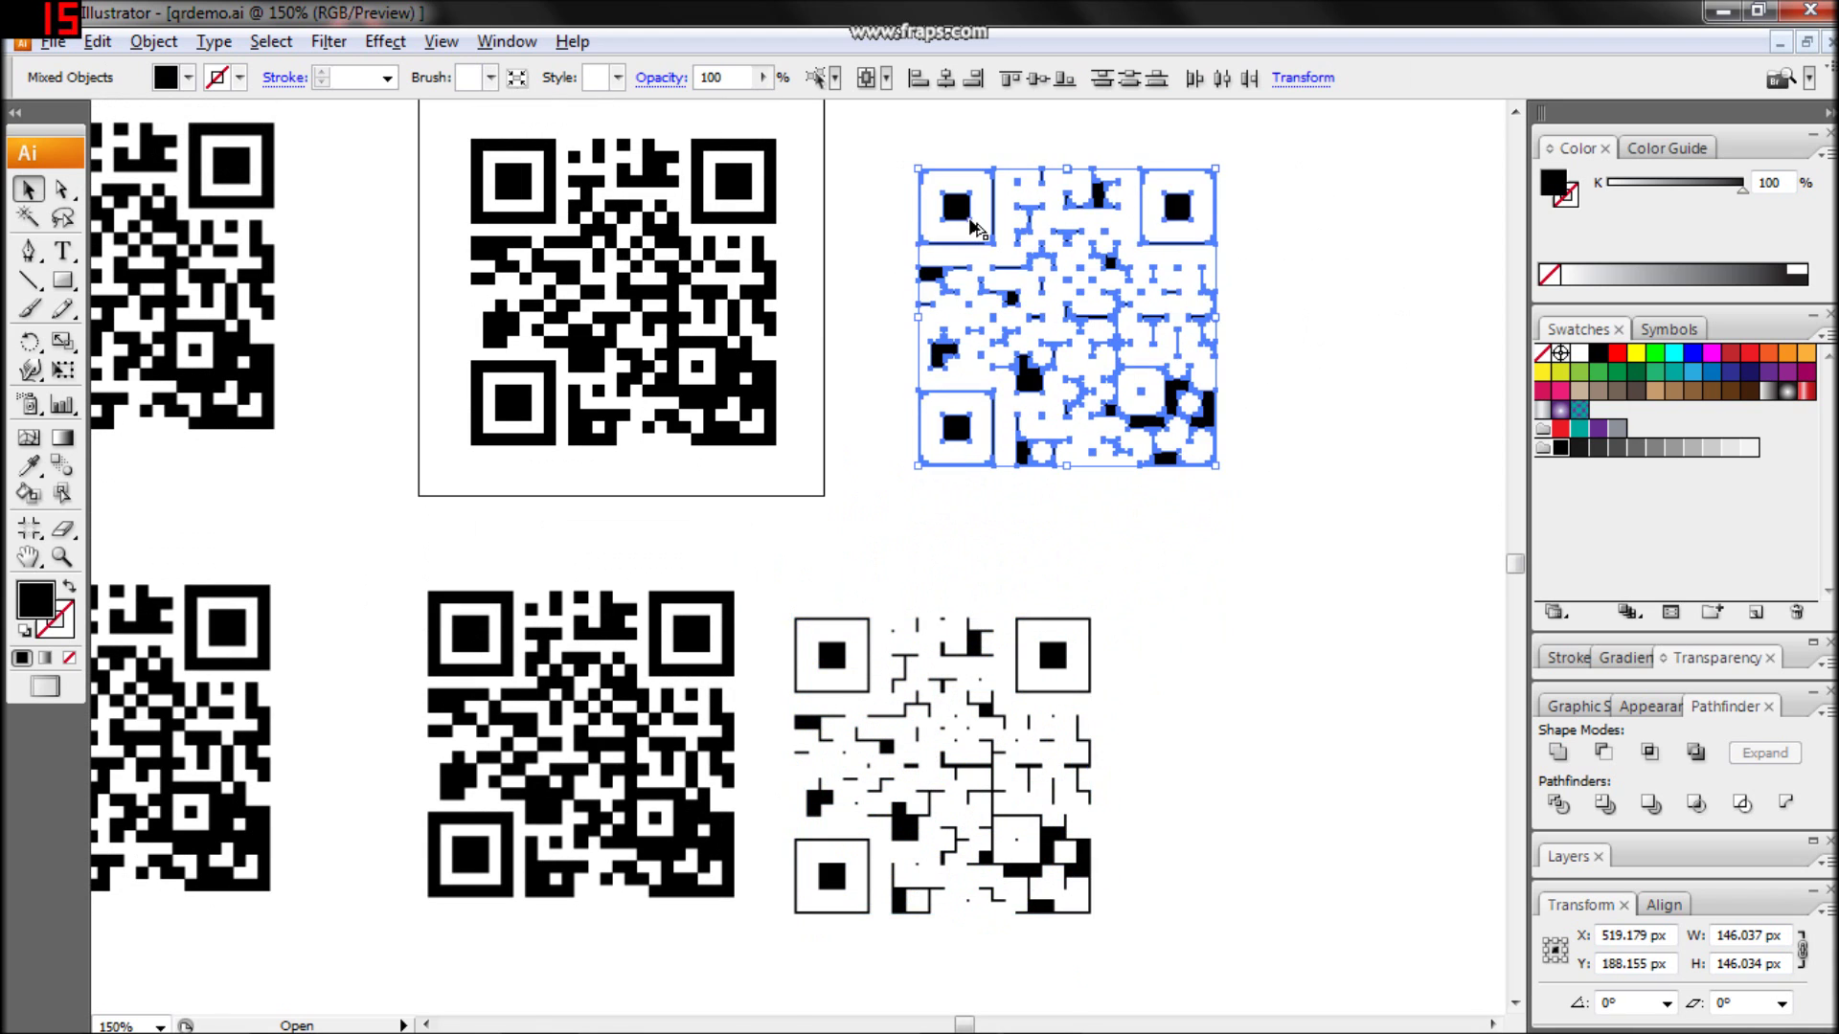
pyautogui.click(1241, 399)
pyautogui.scroll(2, 1241, 399)
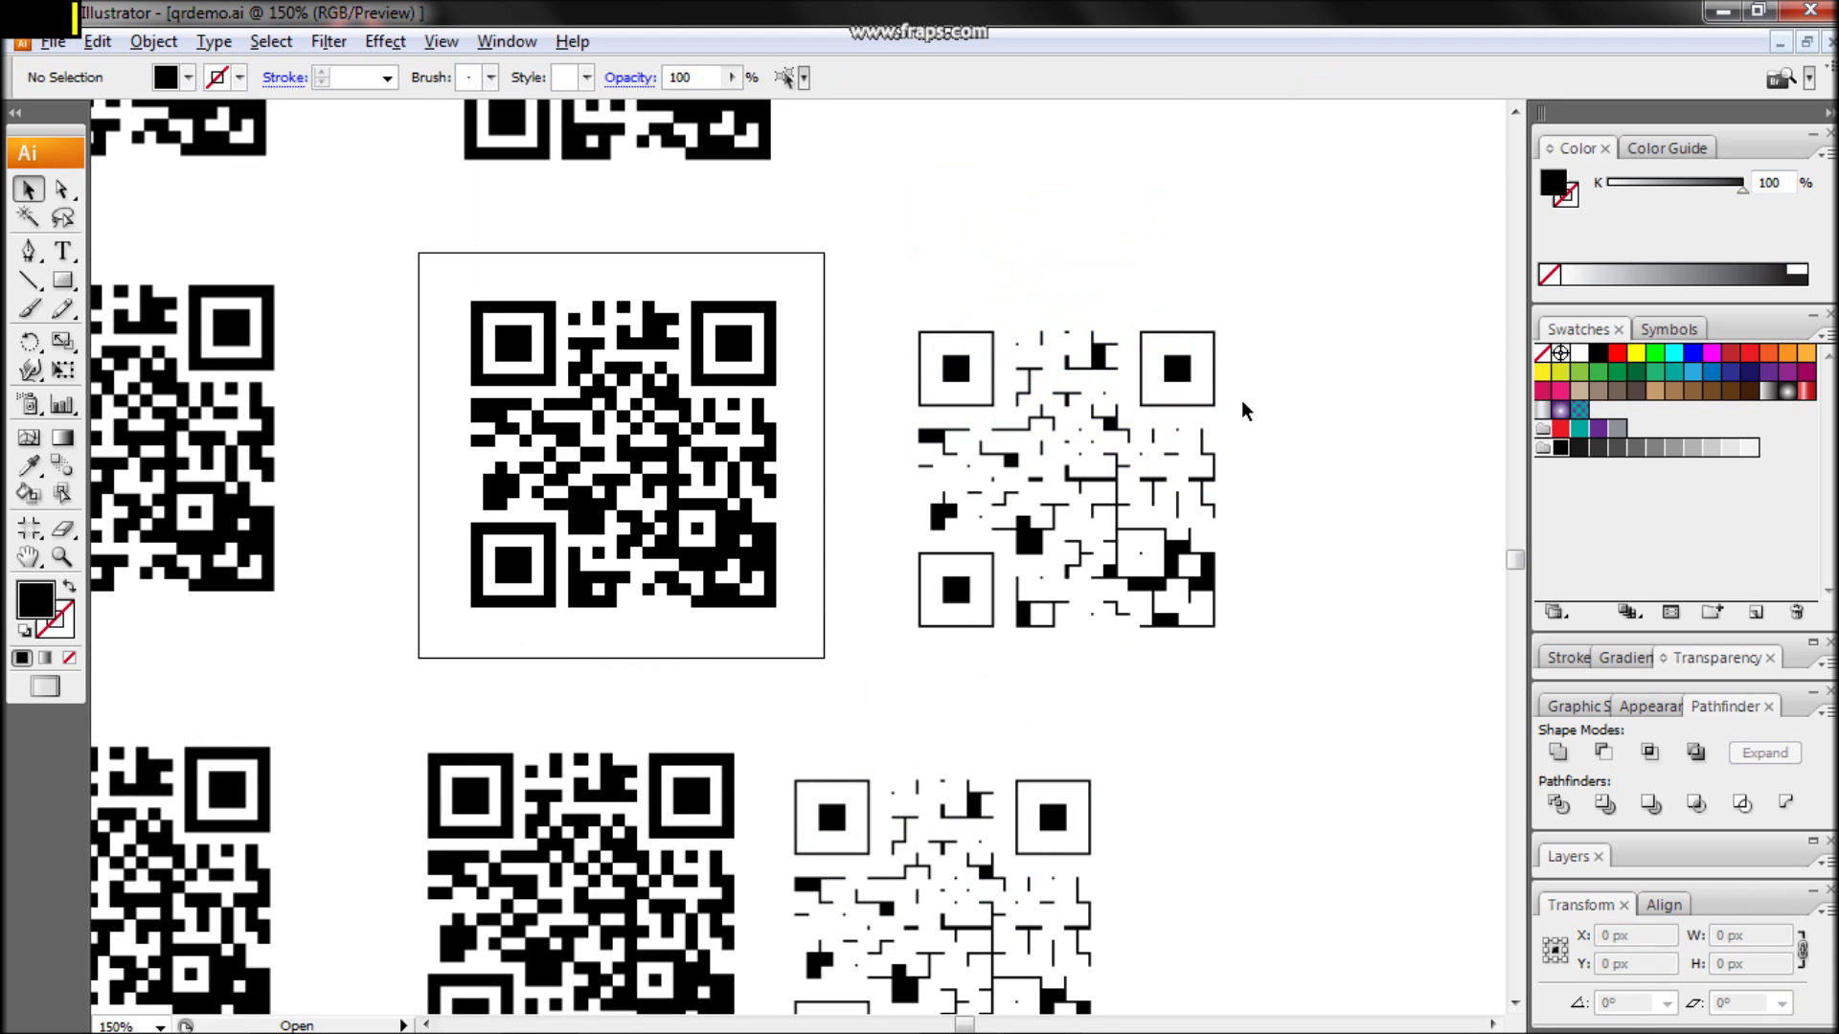
pyautogui.click(1114, 486)
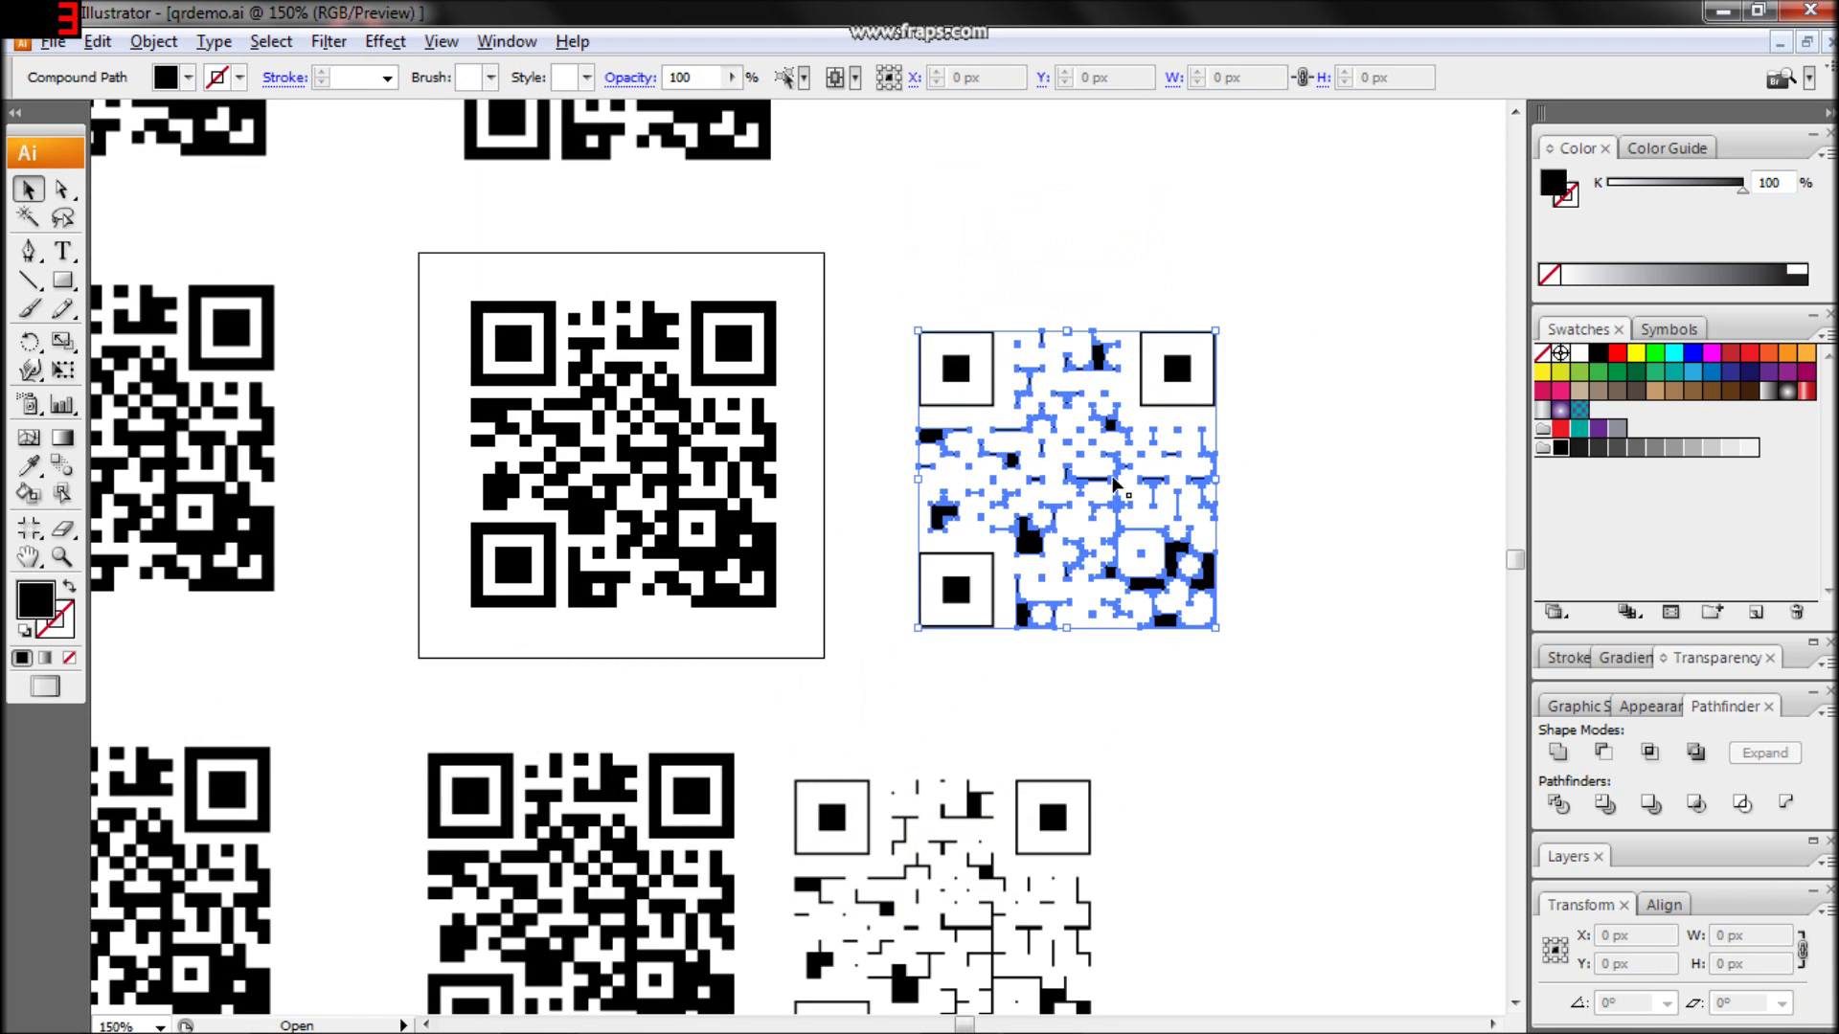
pyautogui.click(1575, 659)
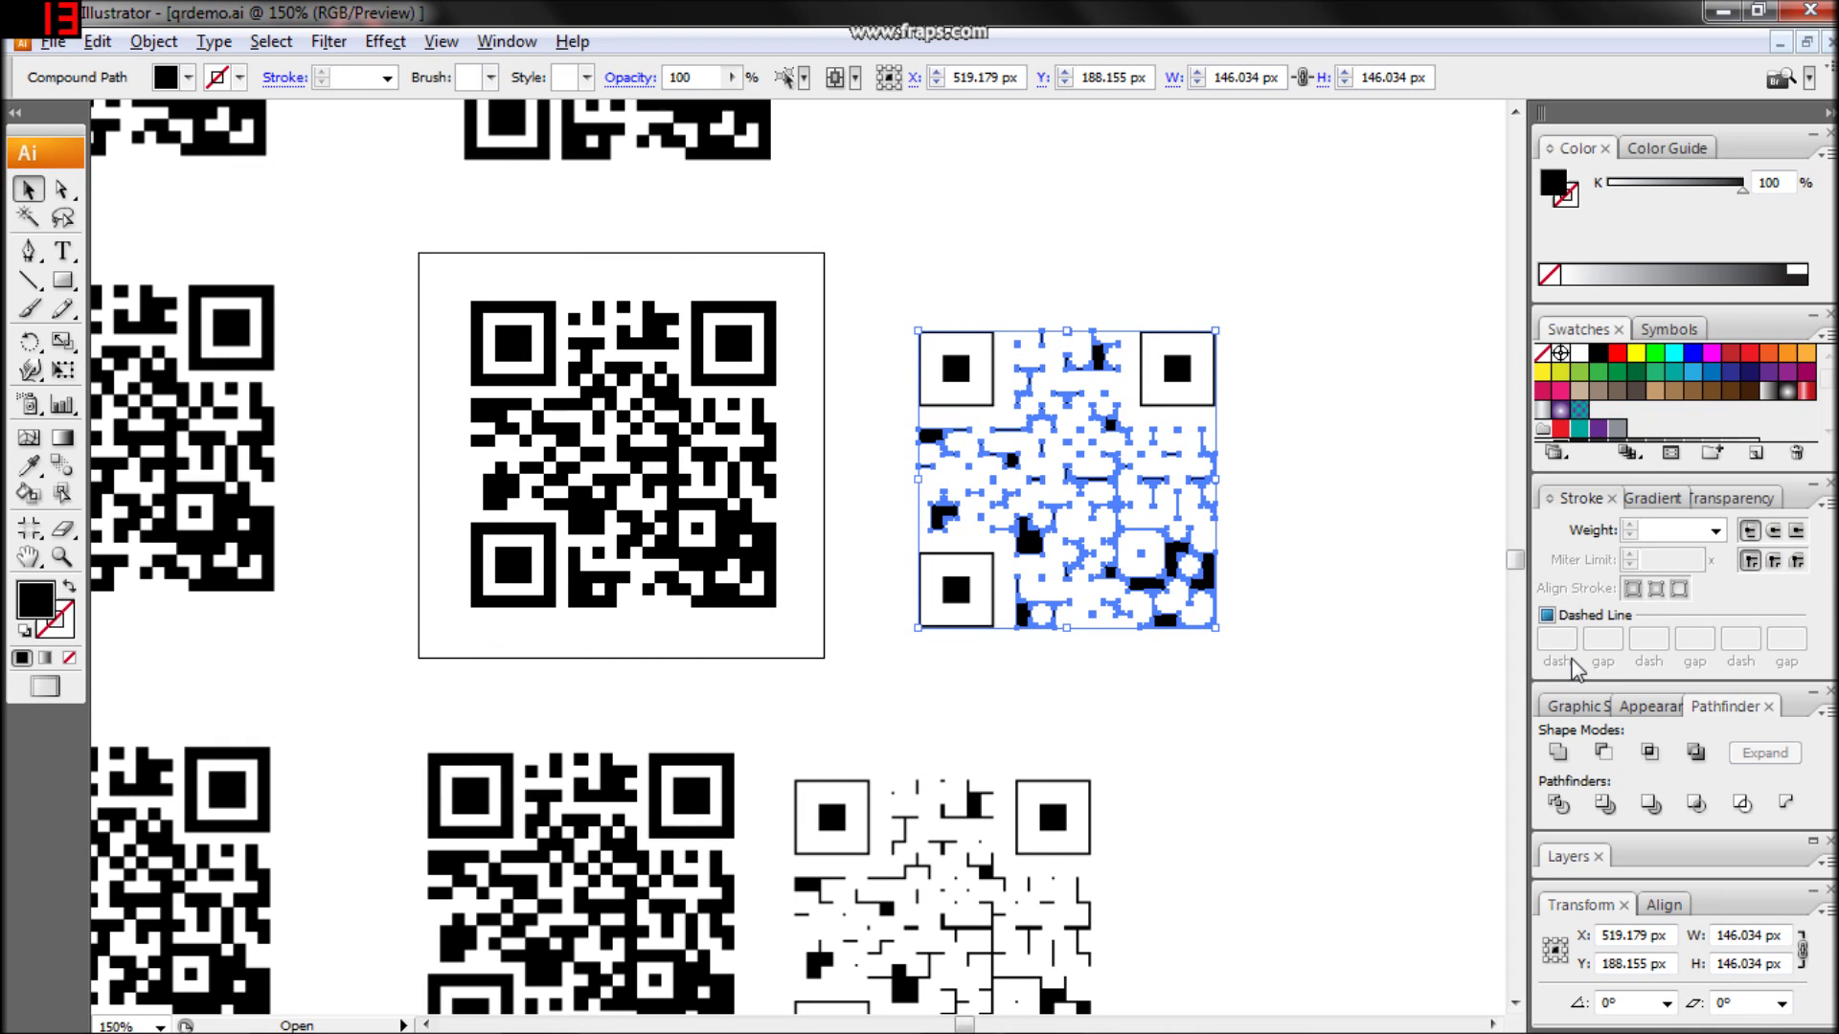
pyautogui.click(1717, 531)
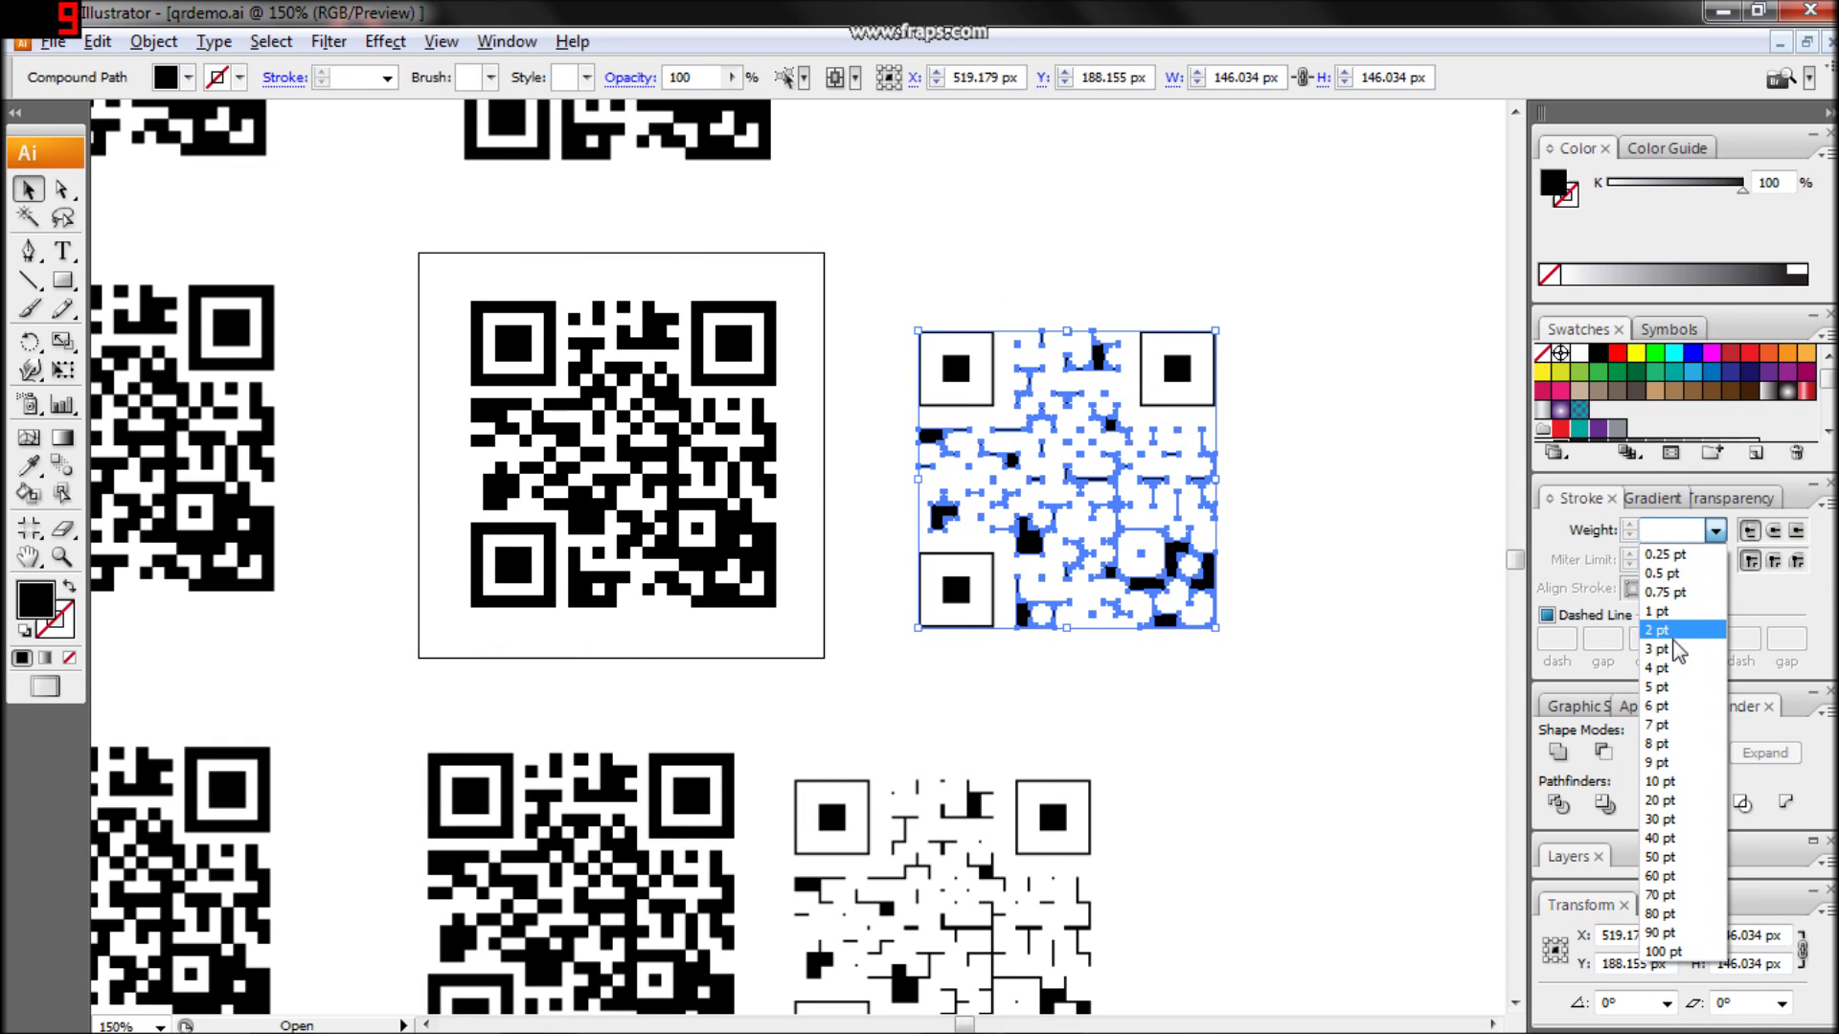
pyautogui.click(1670, 683)
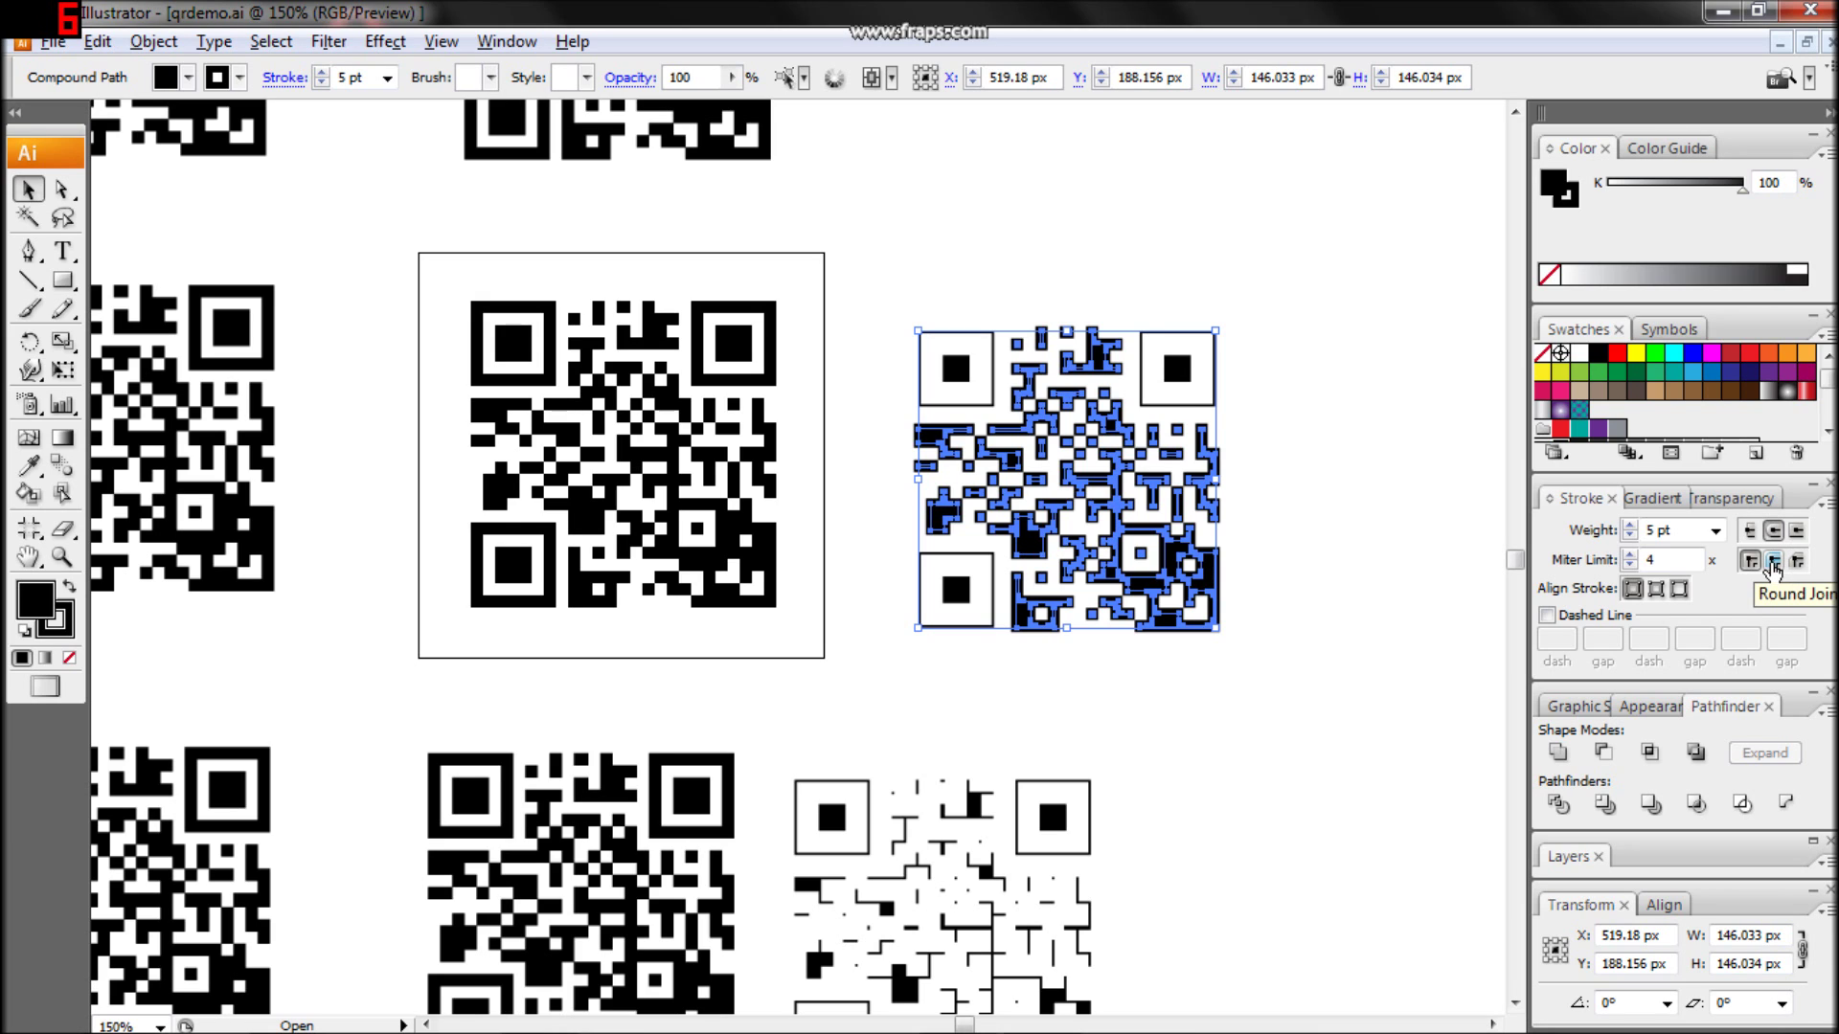
pyautogui.click(1773, 566)
pyautogui.click(1399, 556)
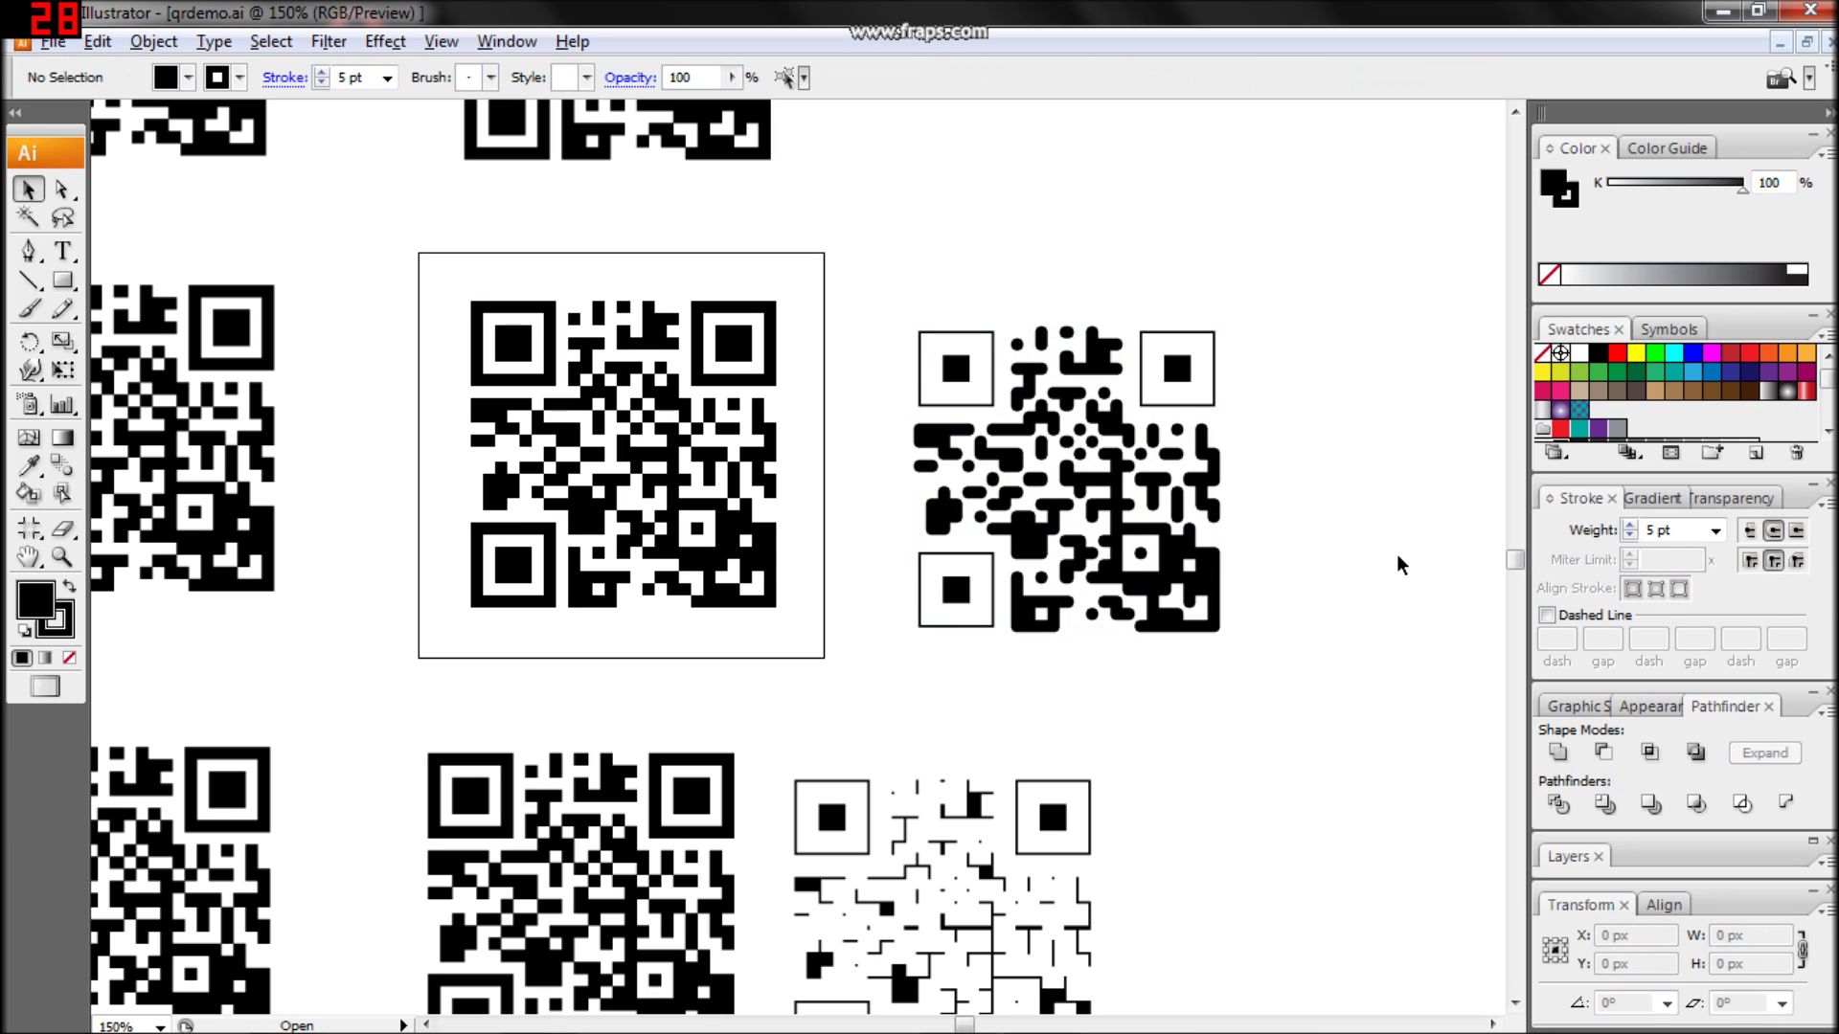
# Step: Adjust the data area's stroke weight, trying 7 pt and settling on 6 pt
pyautogui.click(1137, 542)
pyautogui.click(1666, 530)
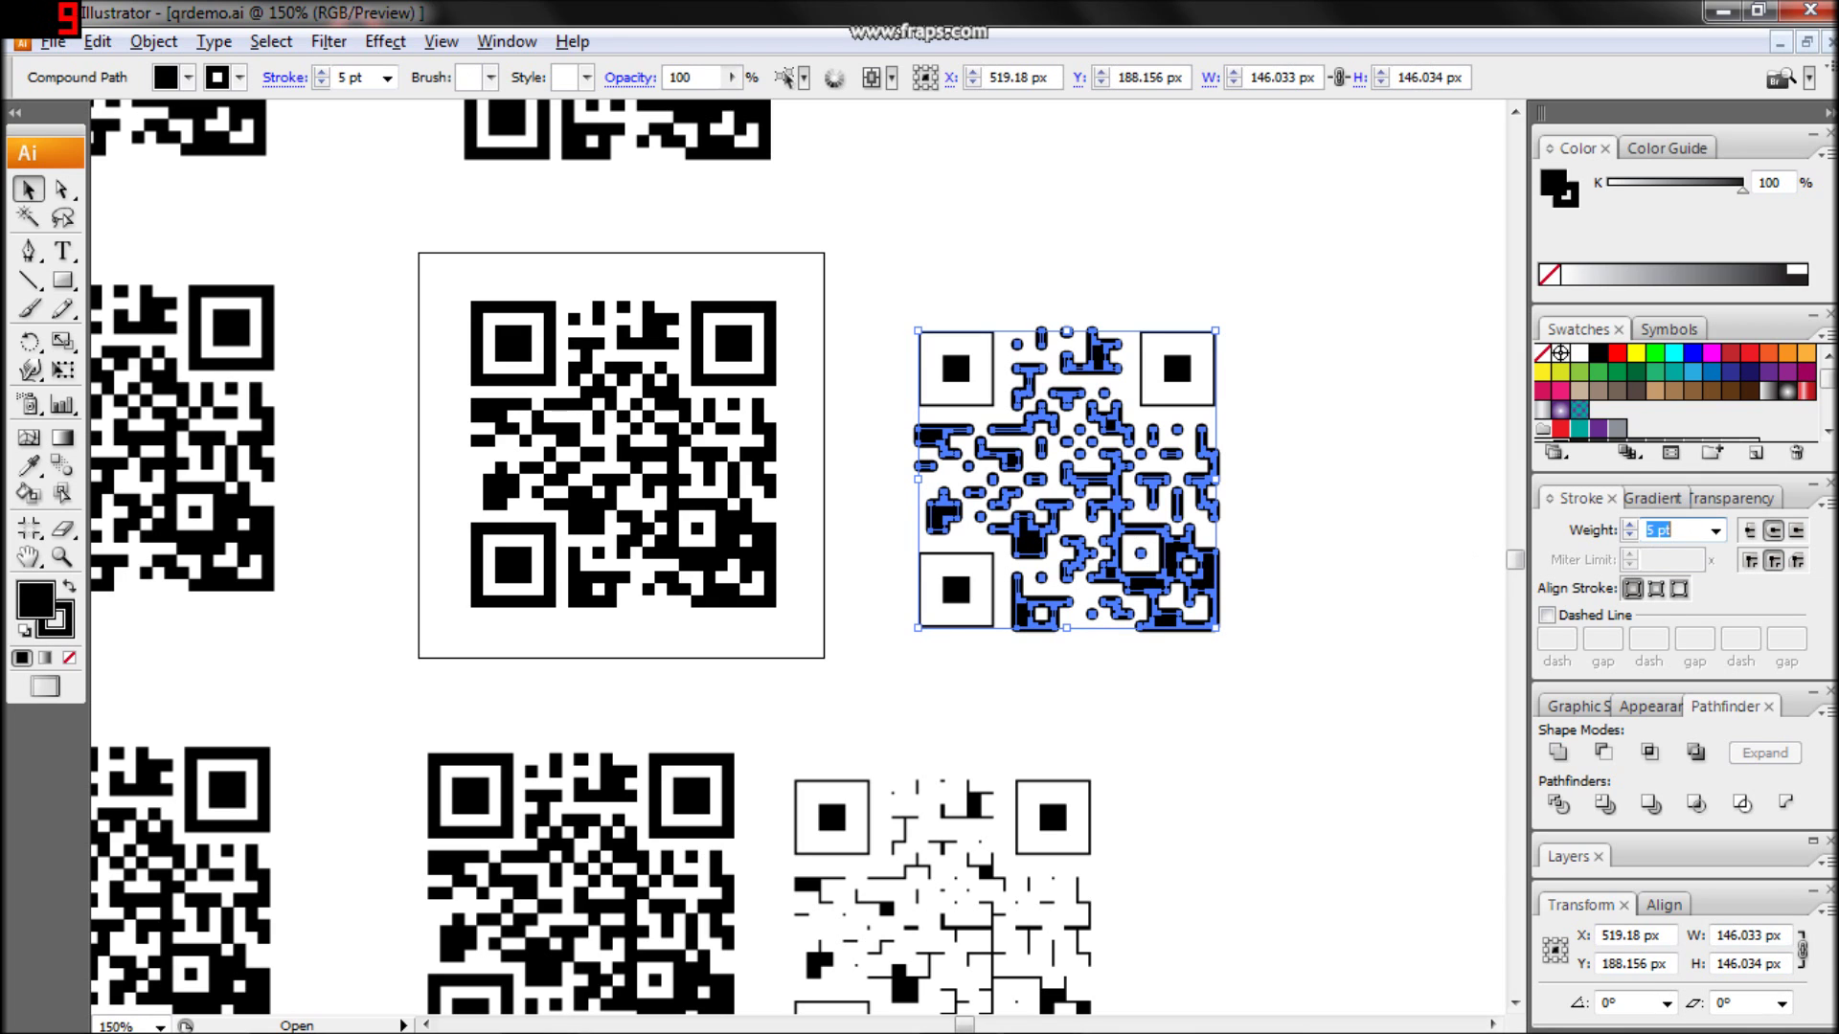
pyautogui.press('Return')
pyautogui.click(1383, 517)
pyautogui.moveTo(1275, 517); pyautogui.dragTo(1219, 483)
pyautogui.keyDown('ctrl'); pyautogui.click(1006, 450); pyautogui.keyUp('ctrl')
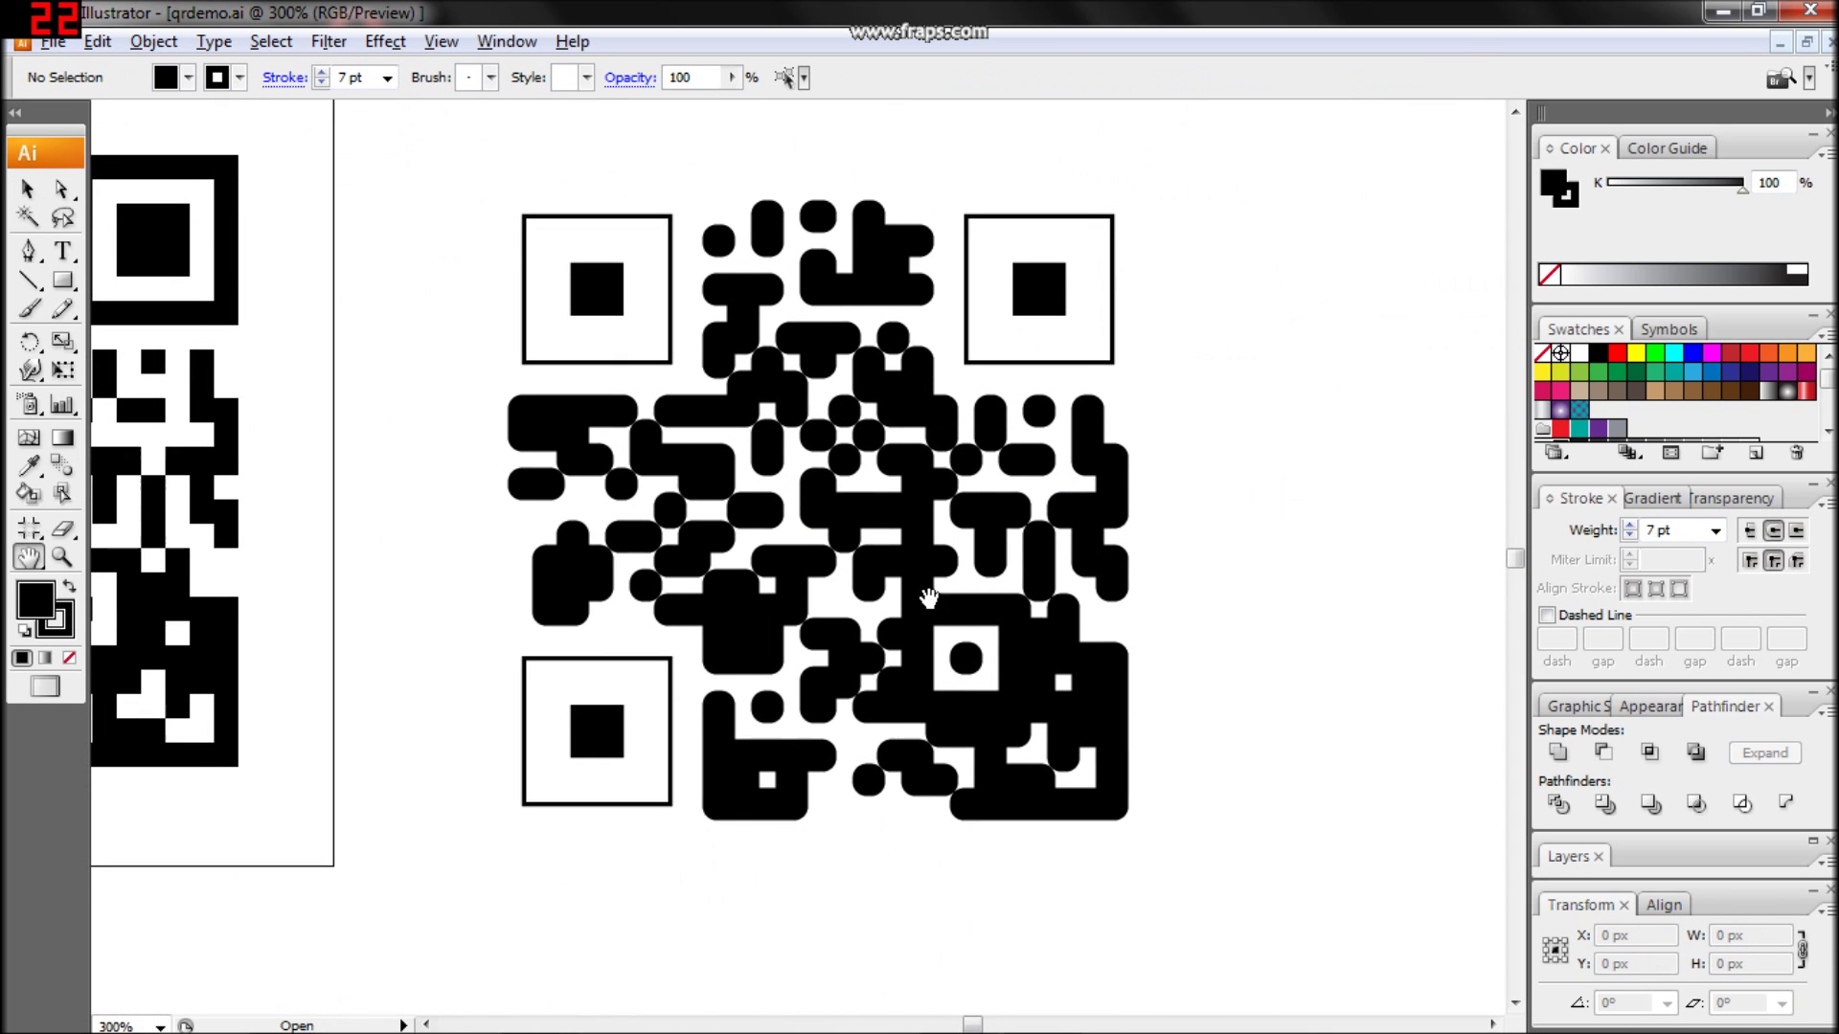
pyautogui.press('v')
pyautogui.click(738, 632)
pyautogui.click(1666, 530)
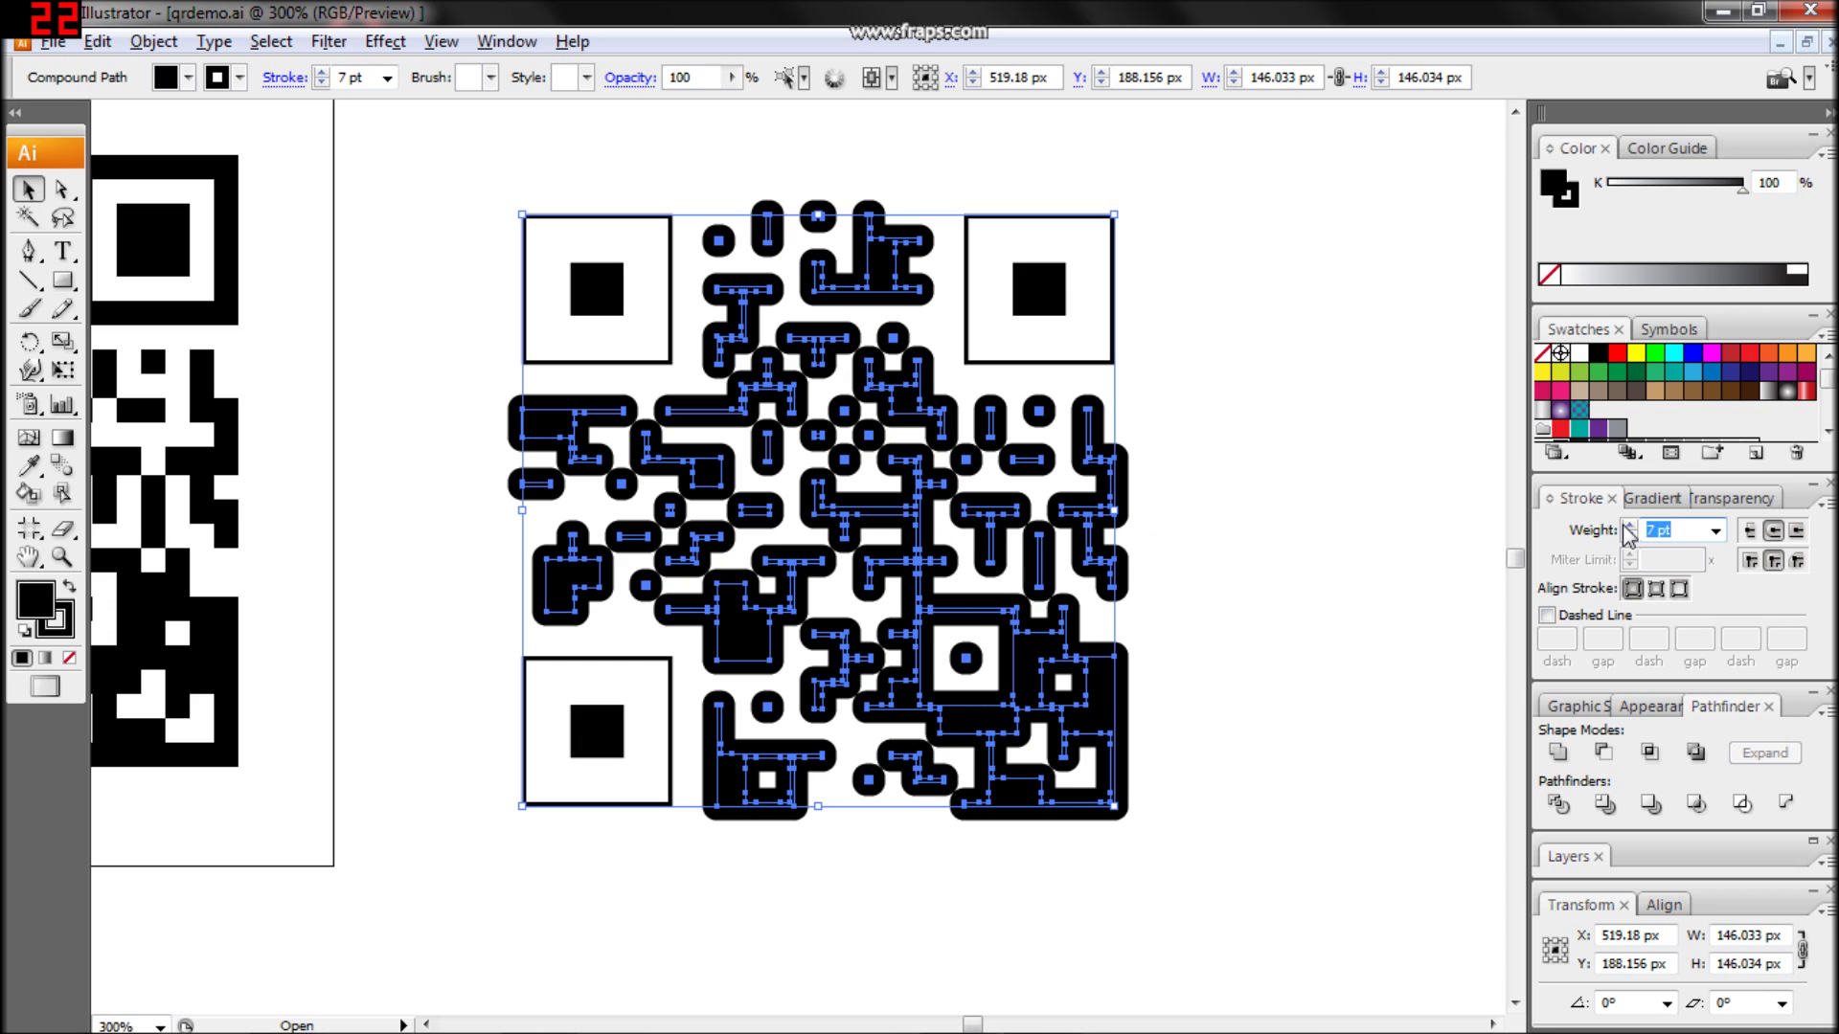
pyautogui.write('6')
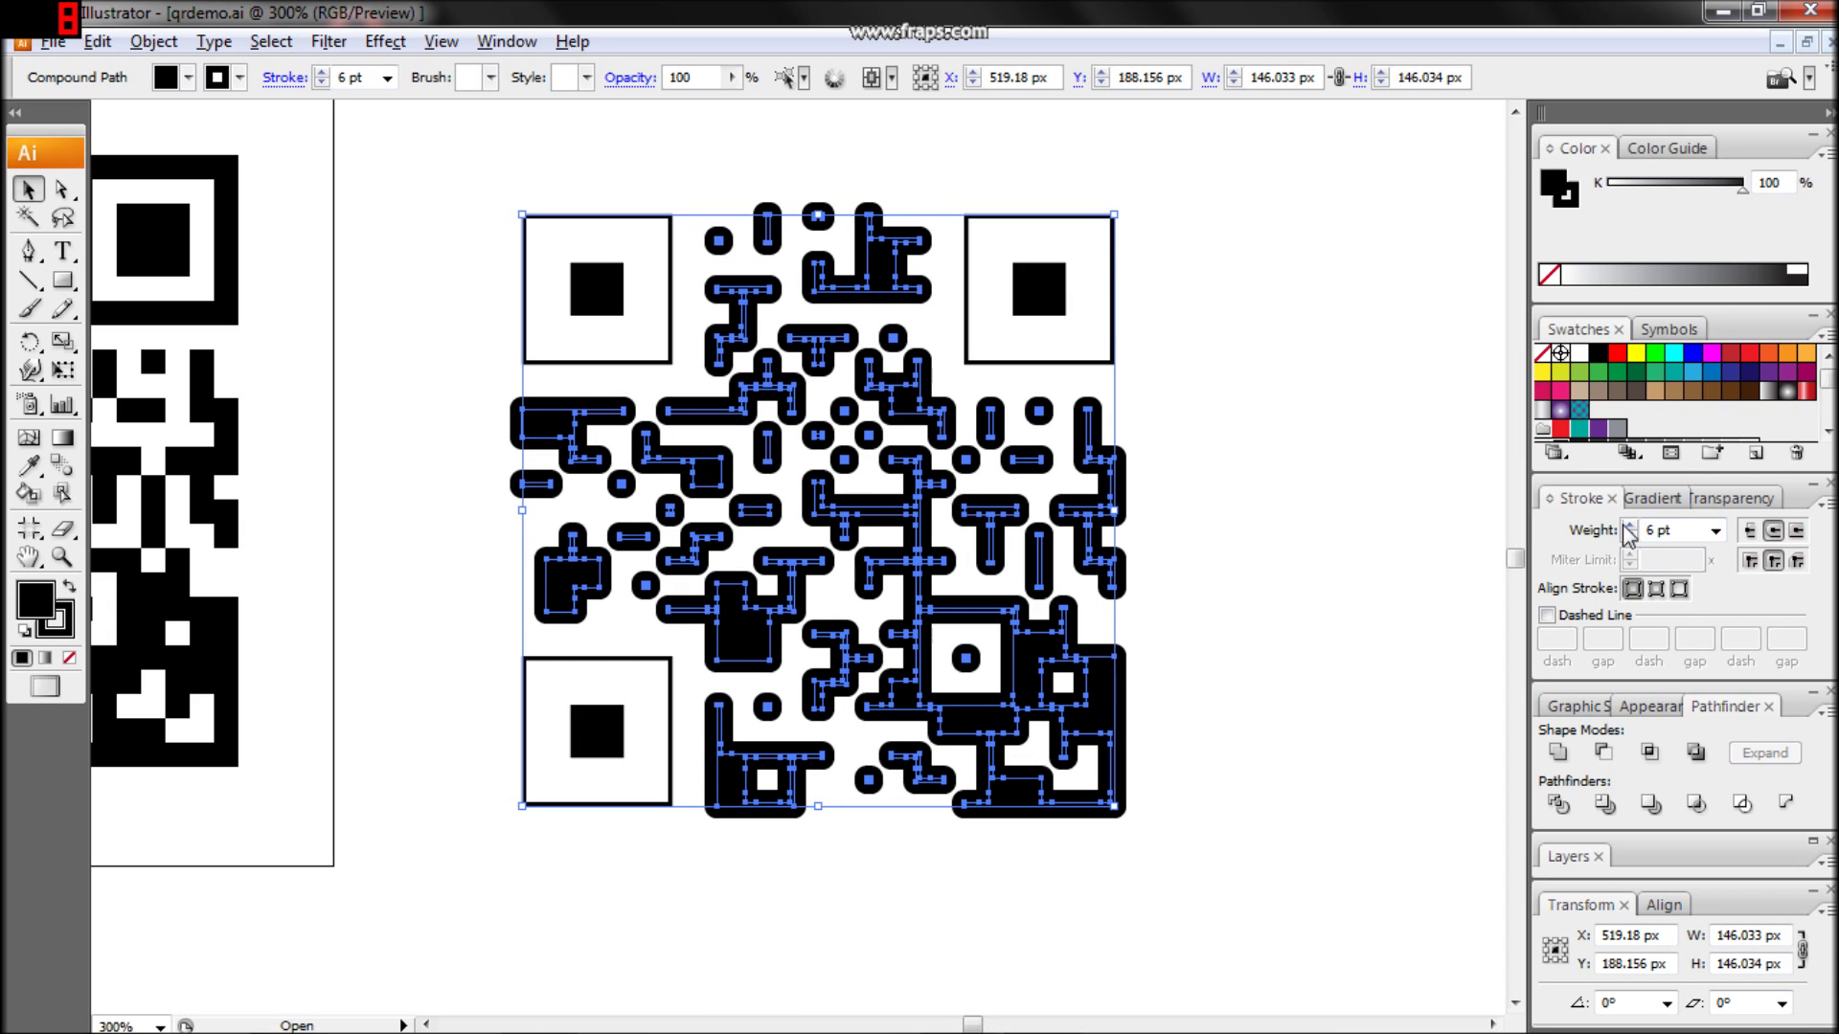
# Step: Outline the rounded strokes, ungroup, merge with Pathfinder Add and expand, then Alt-drag a copy
pyautogui.click(153, 41)
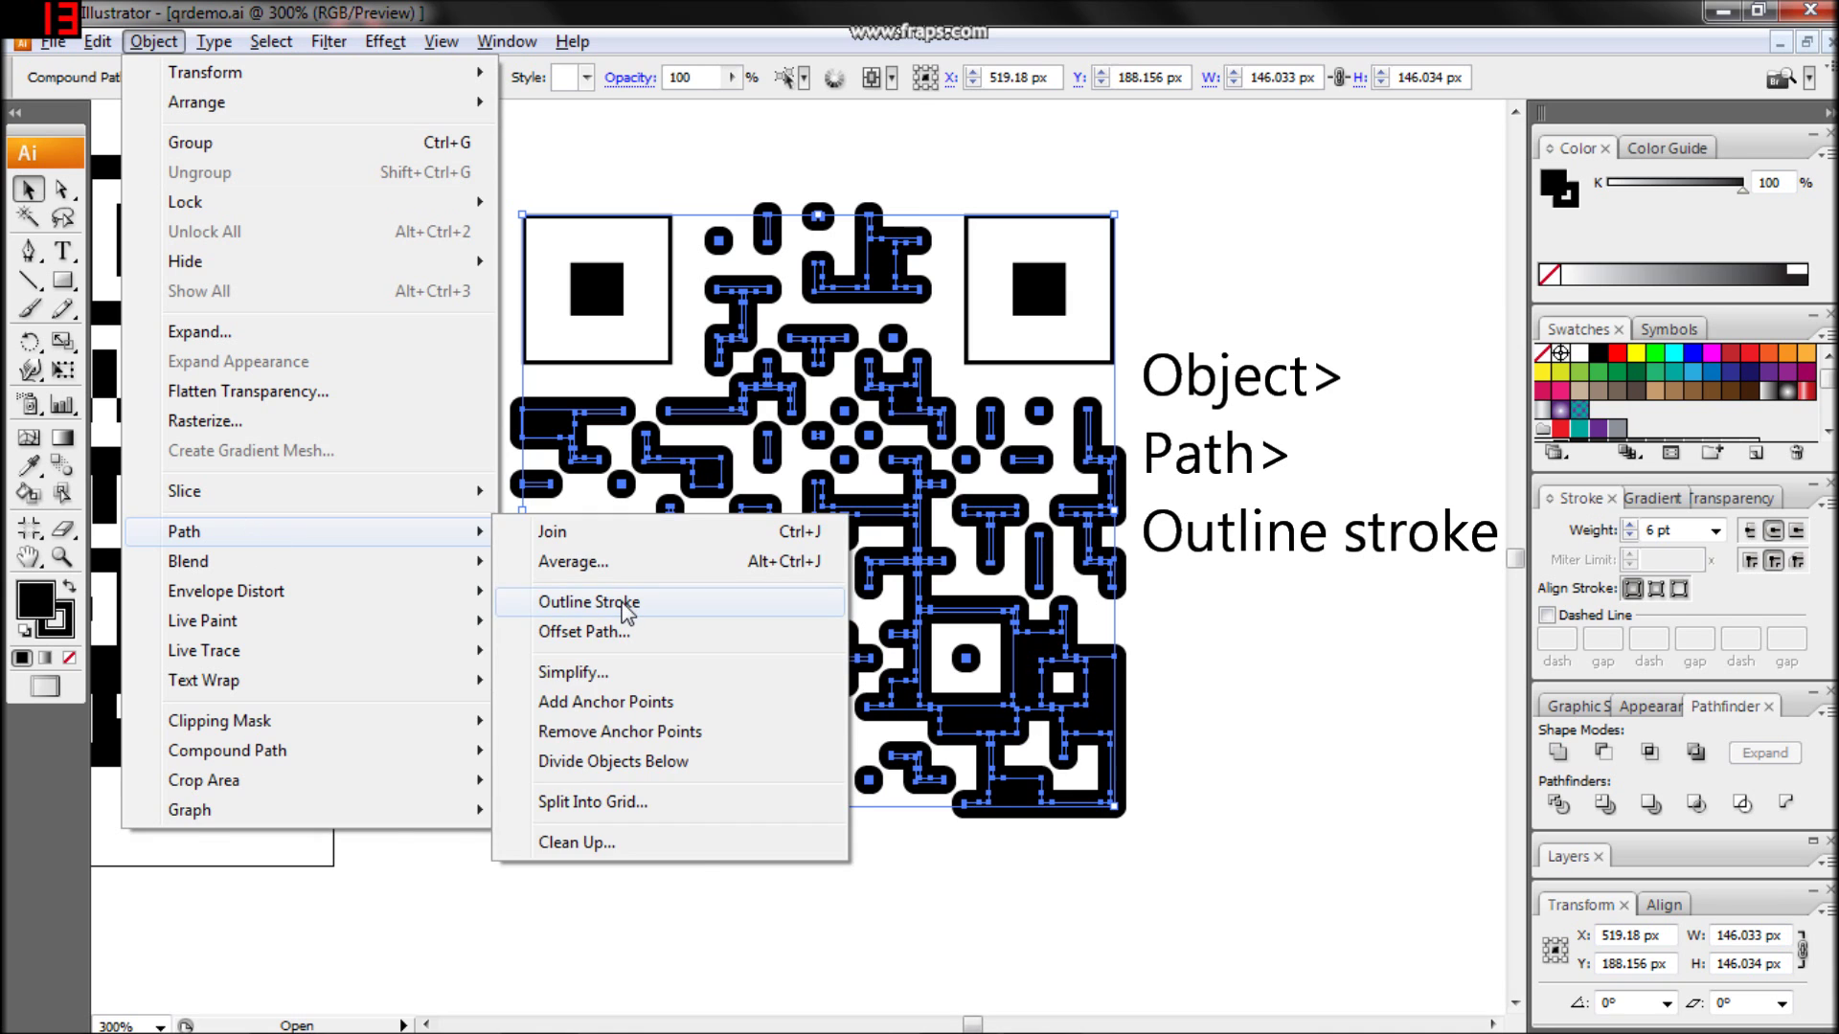
pyautogui.click(588, 601)
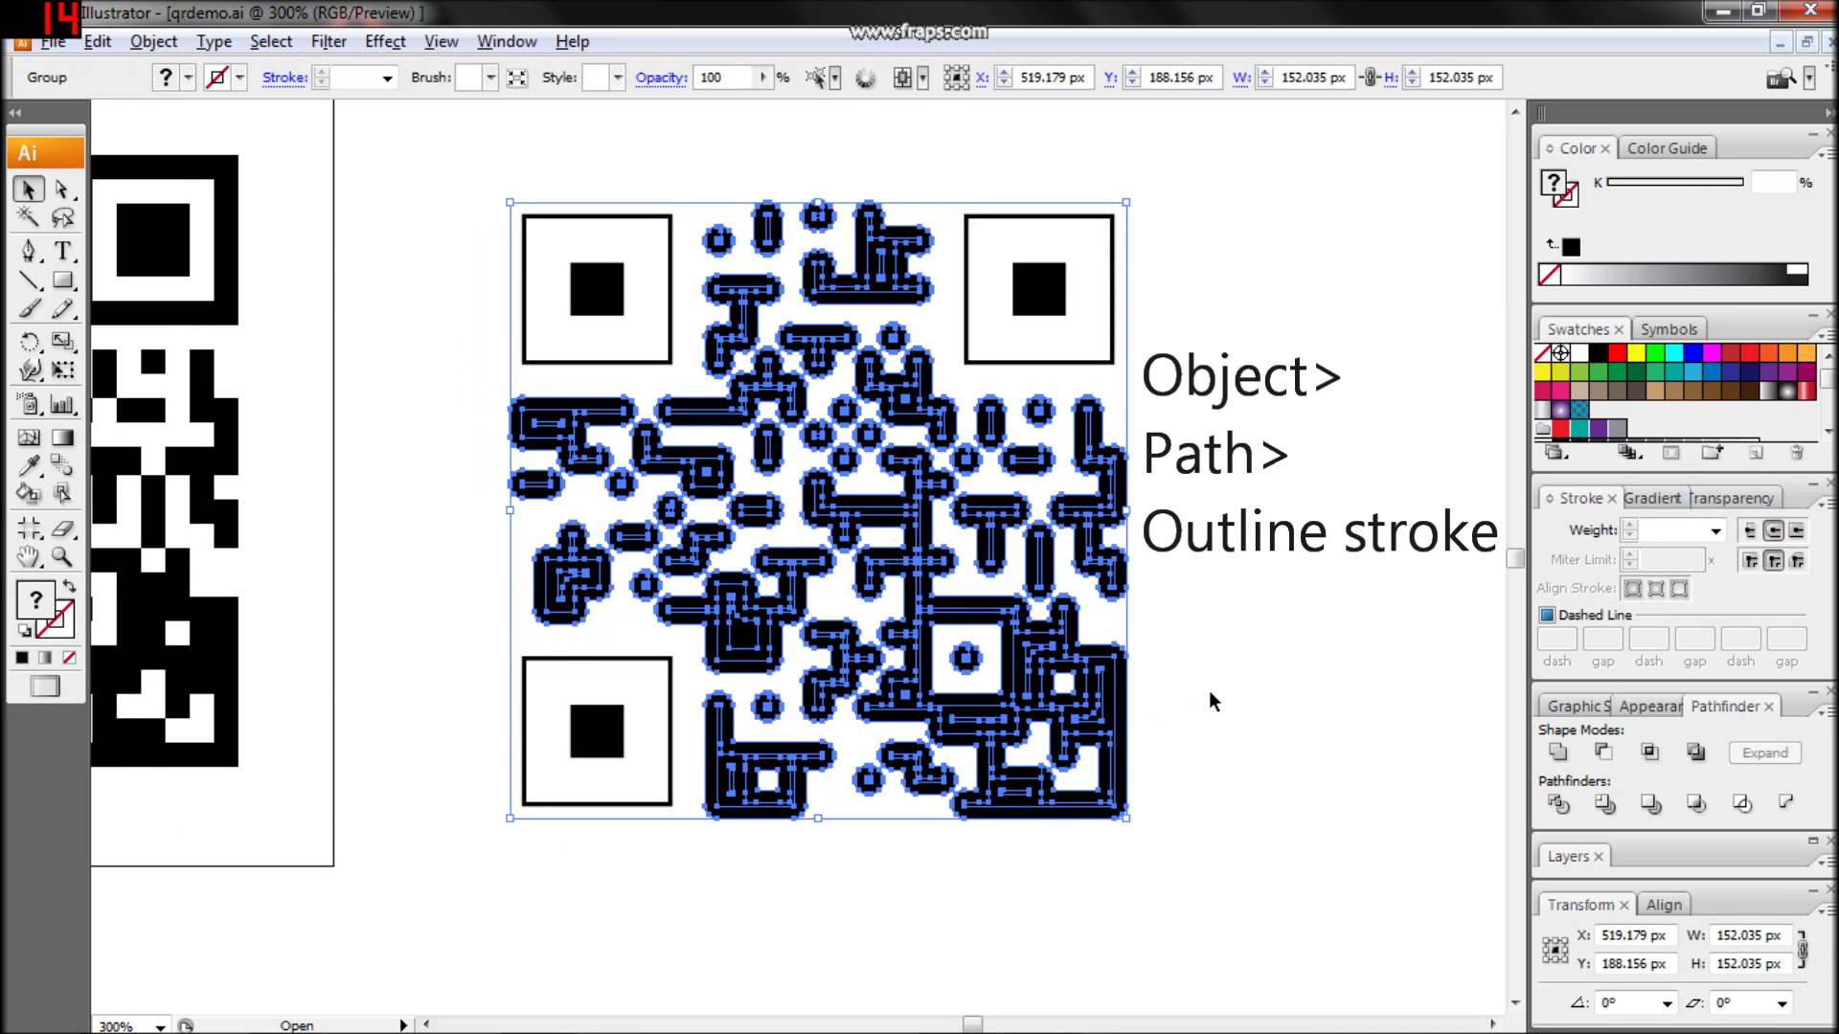
pyautogui.rightClick(1035, 653)
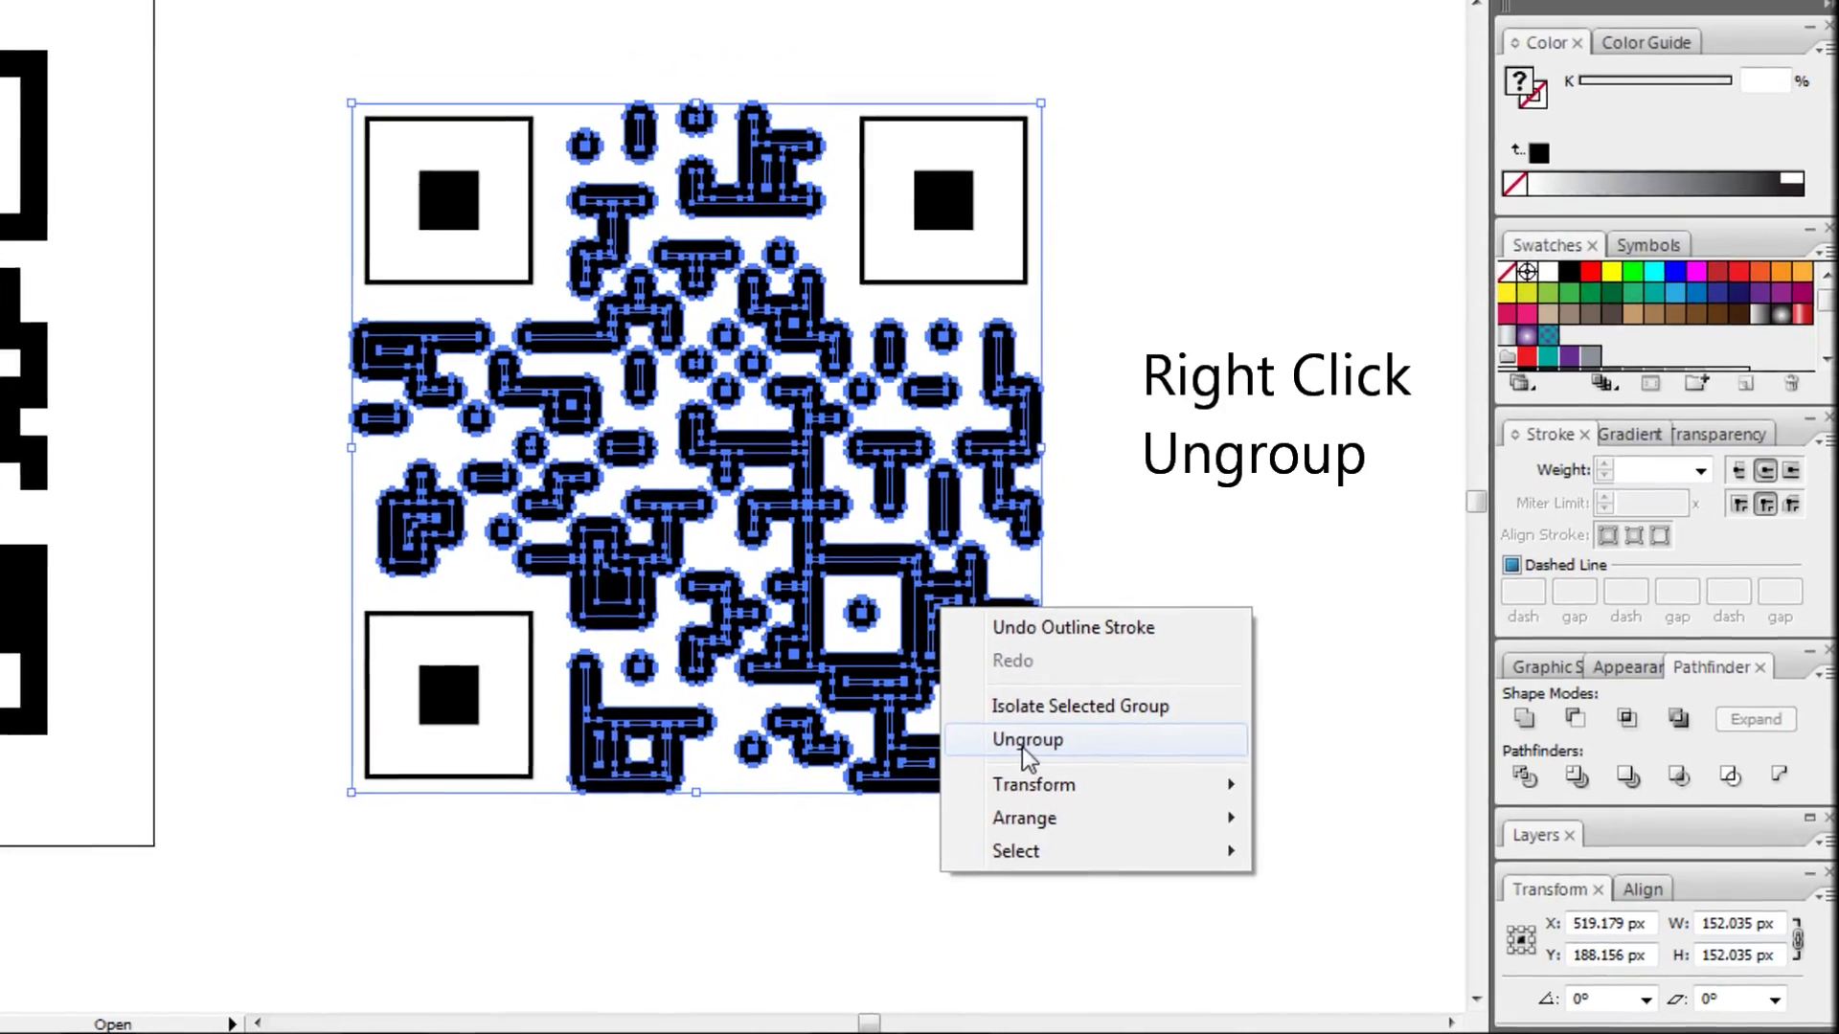
pyautogui.click(1072, 757)
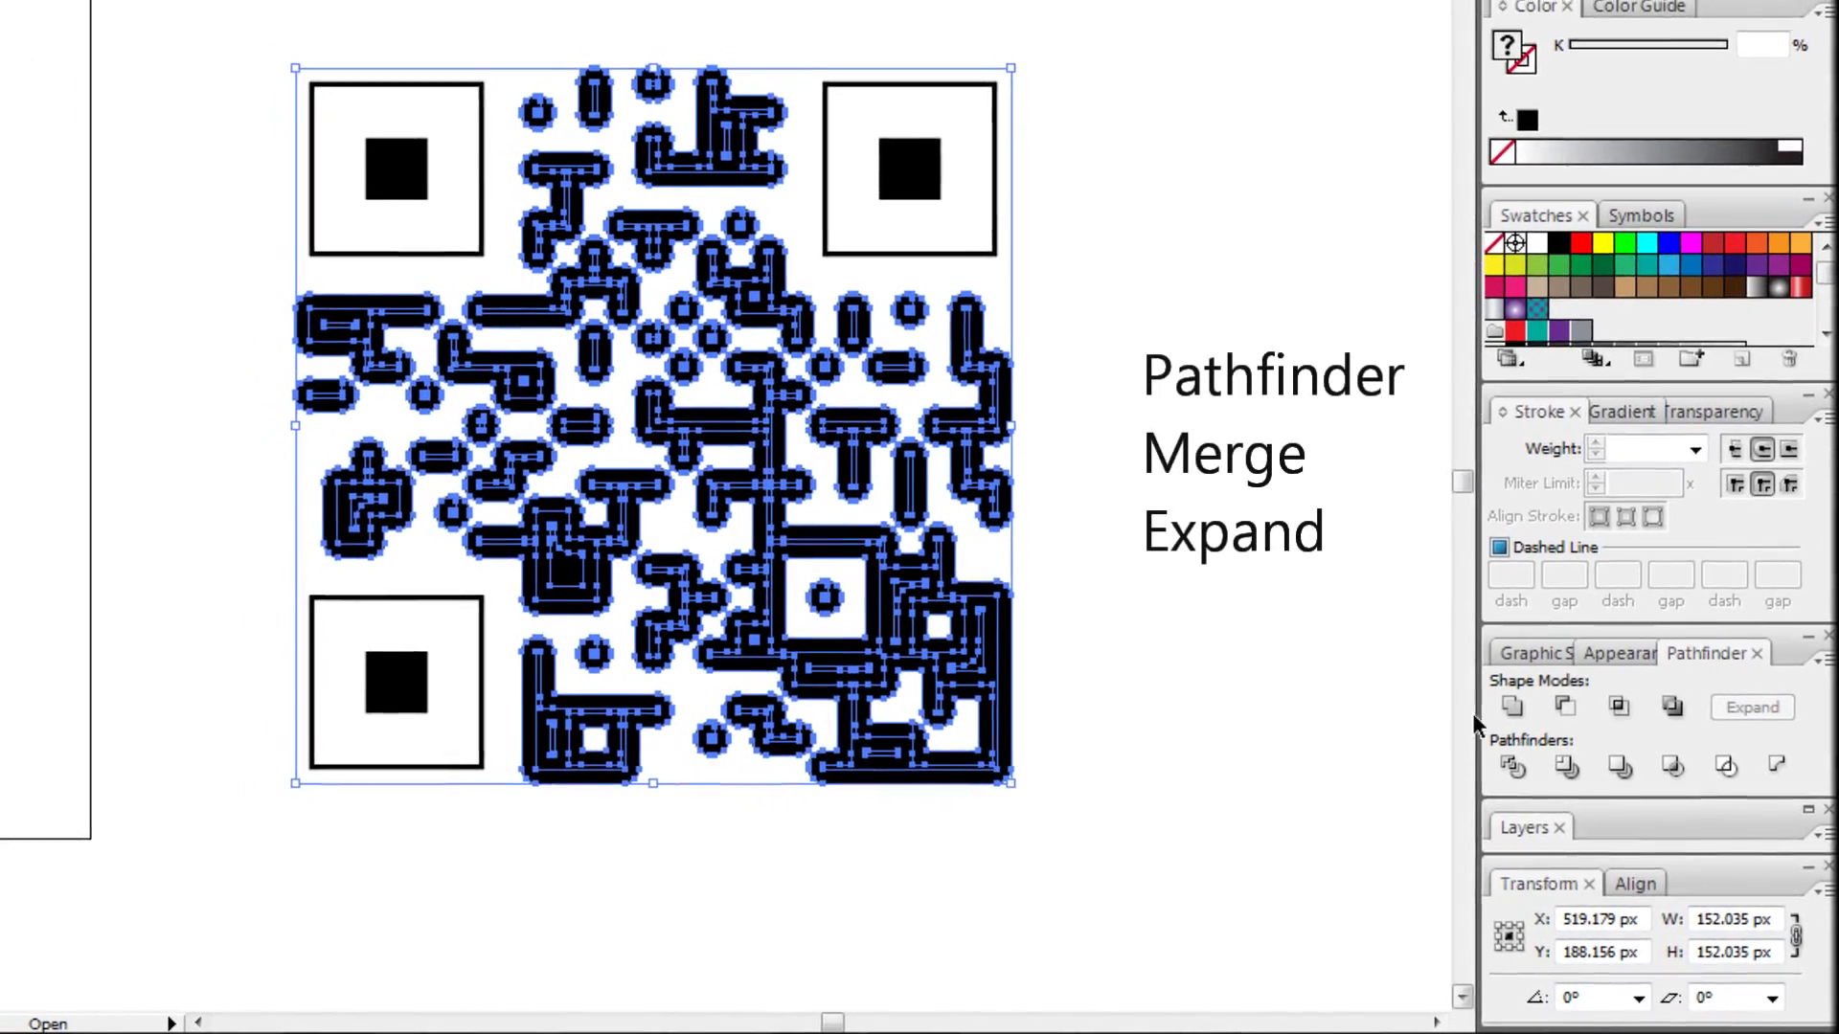
pyautogui.click(1524, 720)
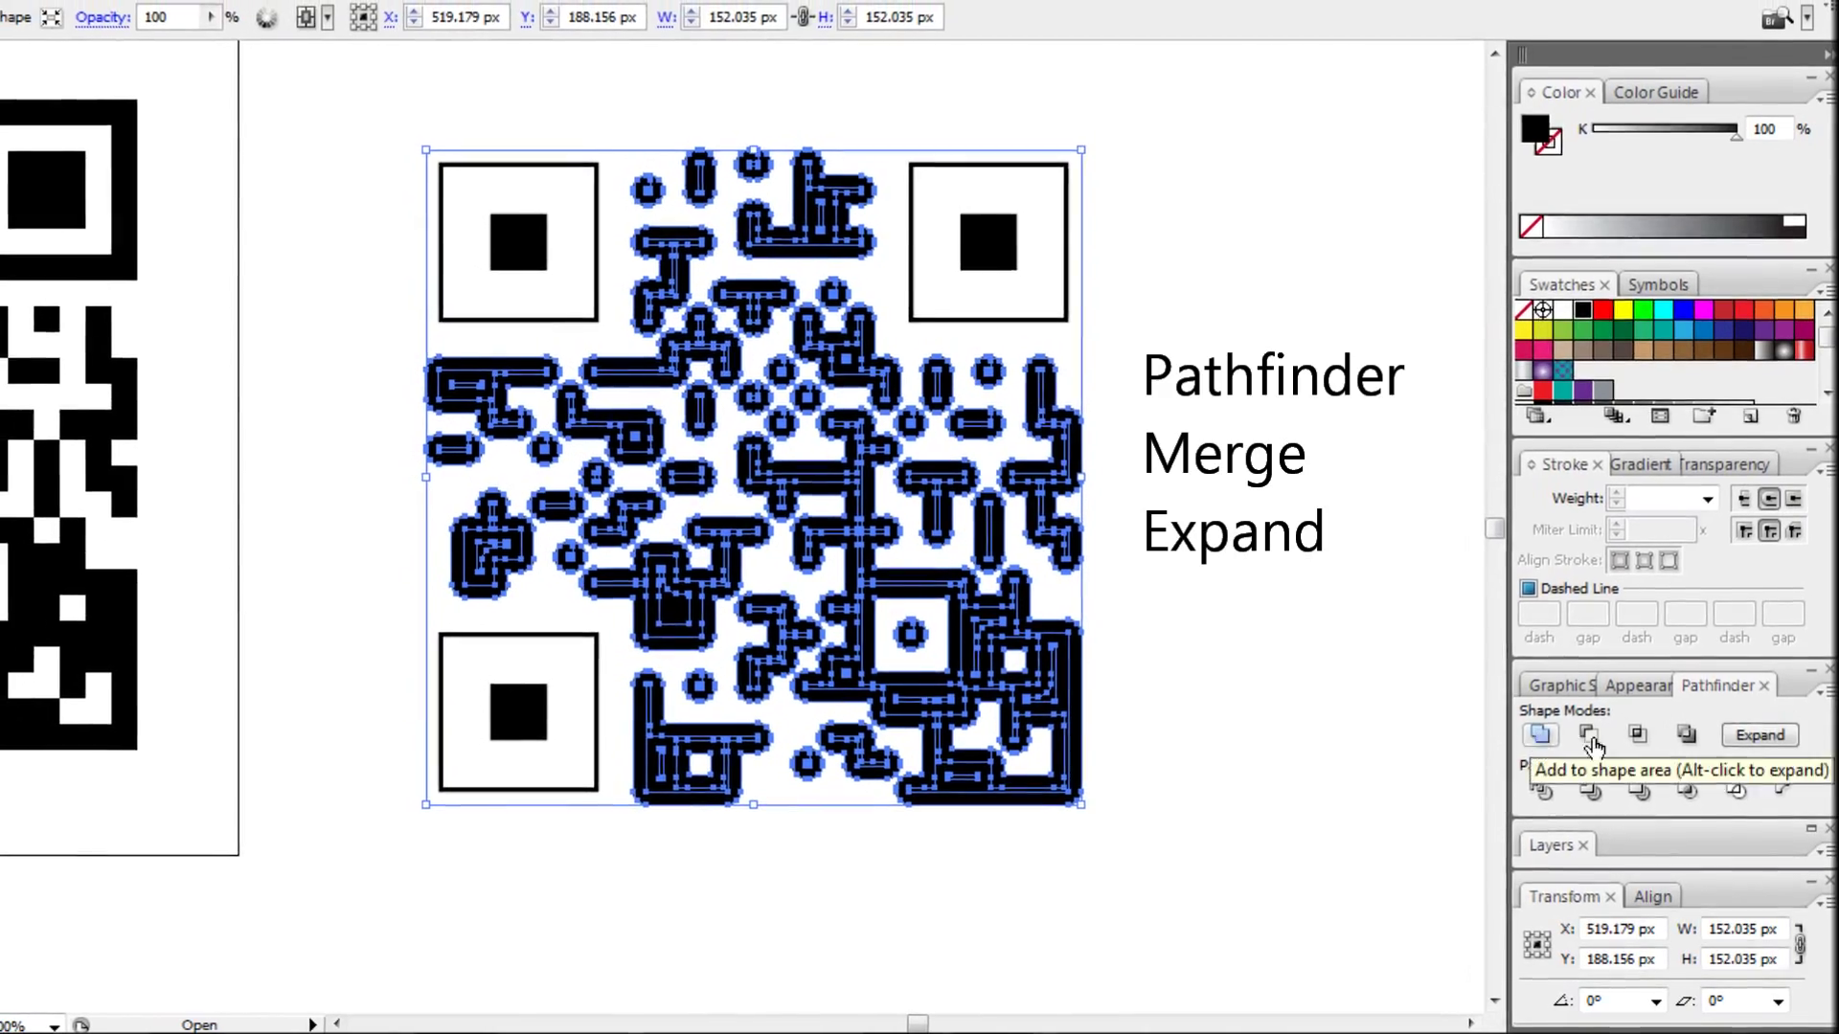
pyautogui.click(1765, 748)
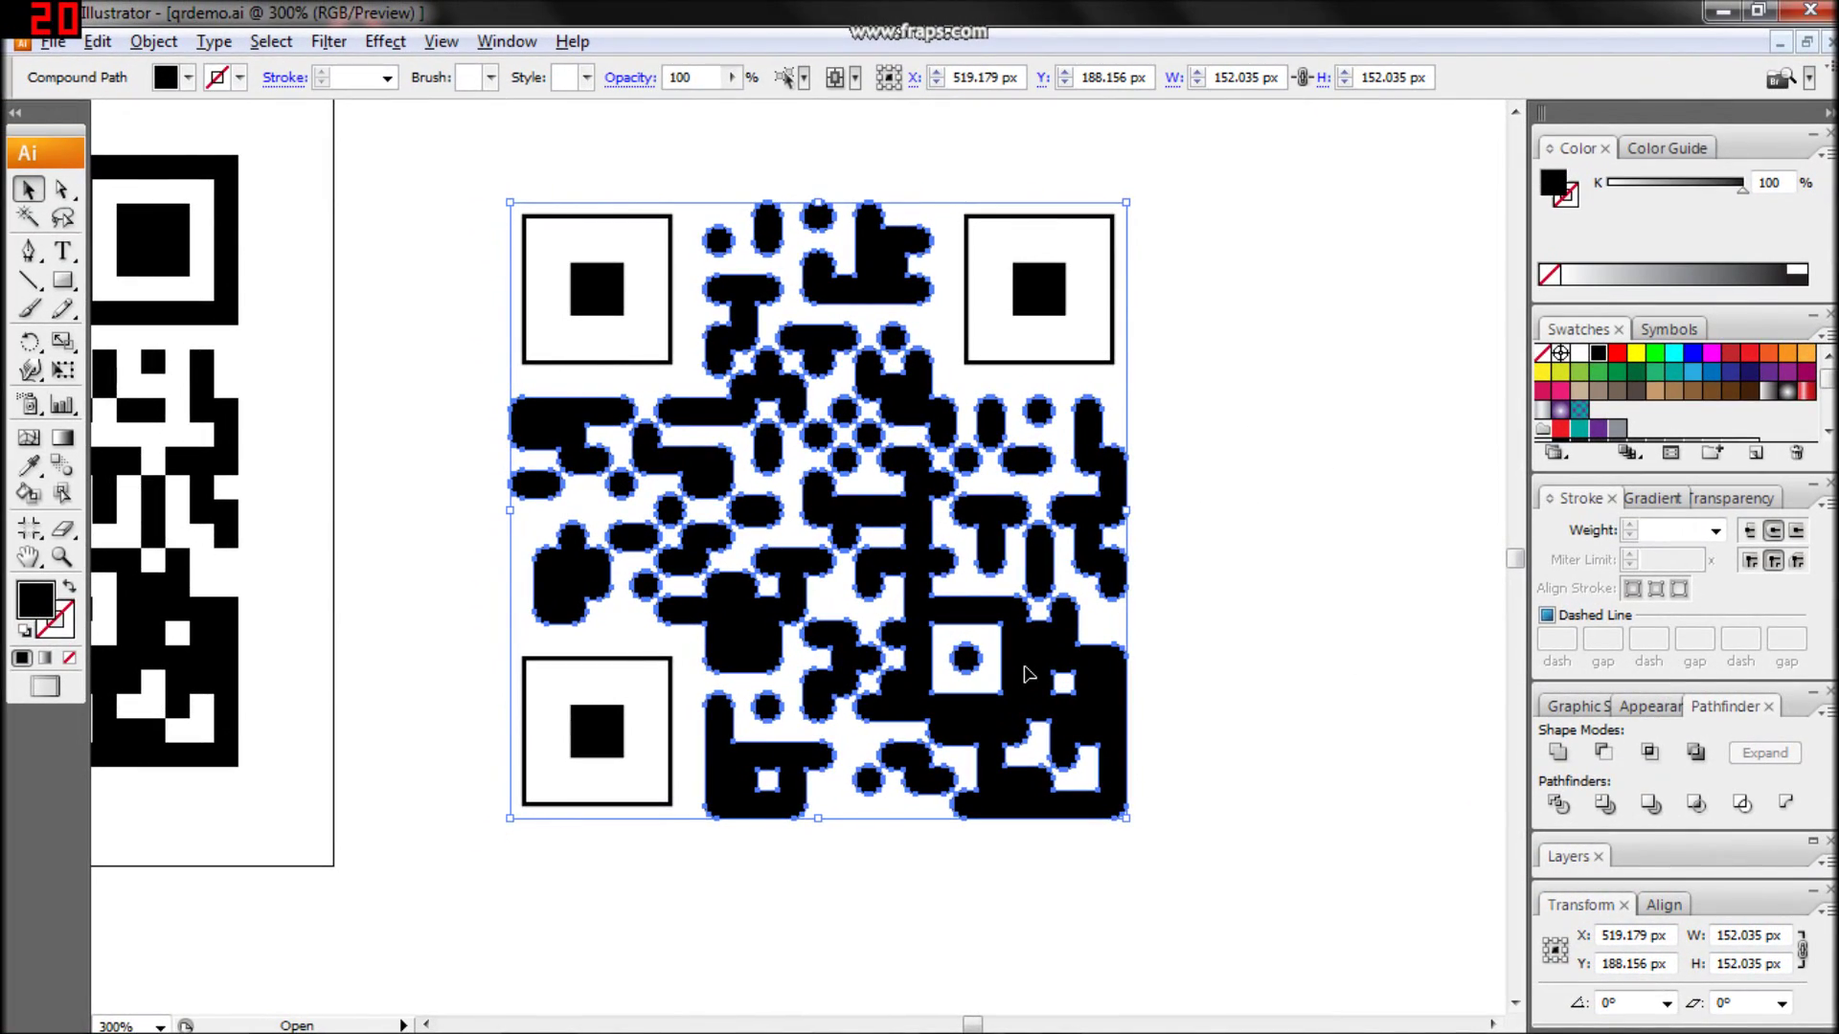
pyautogui.moveTo(1030, 675); pyautogui.dragTo(1144, 775)
# Step: Stack the data-module copy exactly on the original using left and top alignment
pyautogui.keyDown('shift'); pyautogui.click(774, 239); pyautogui.keyUp('shift')
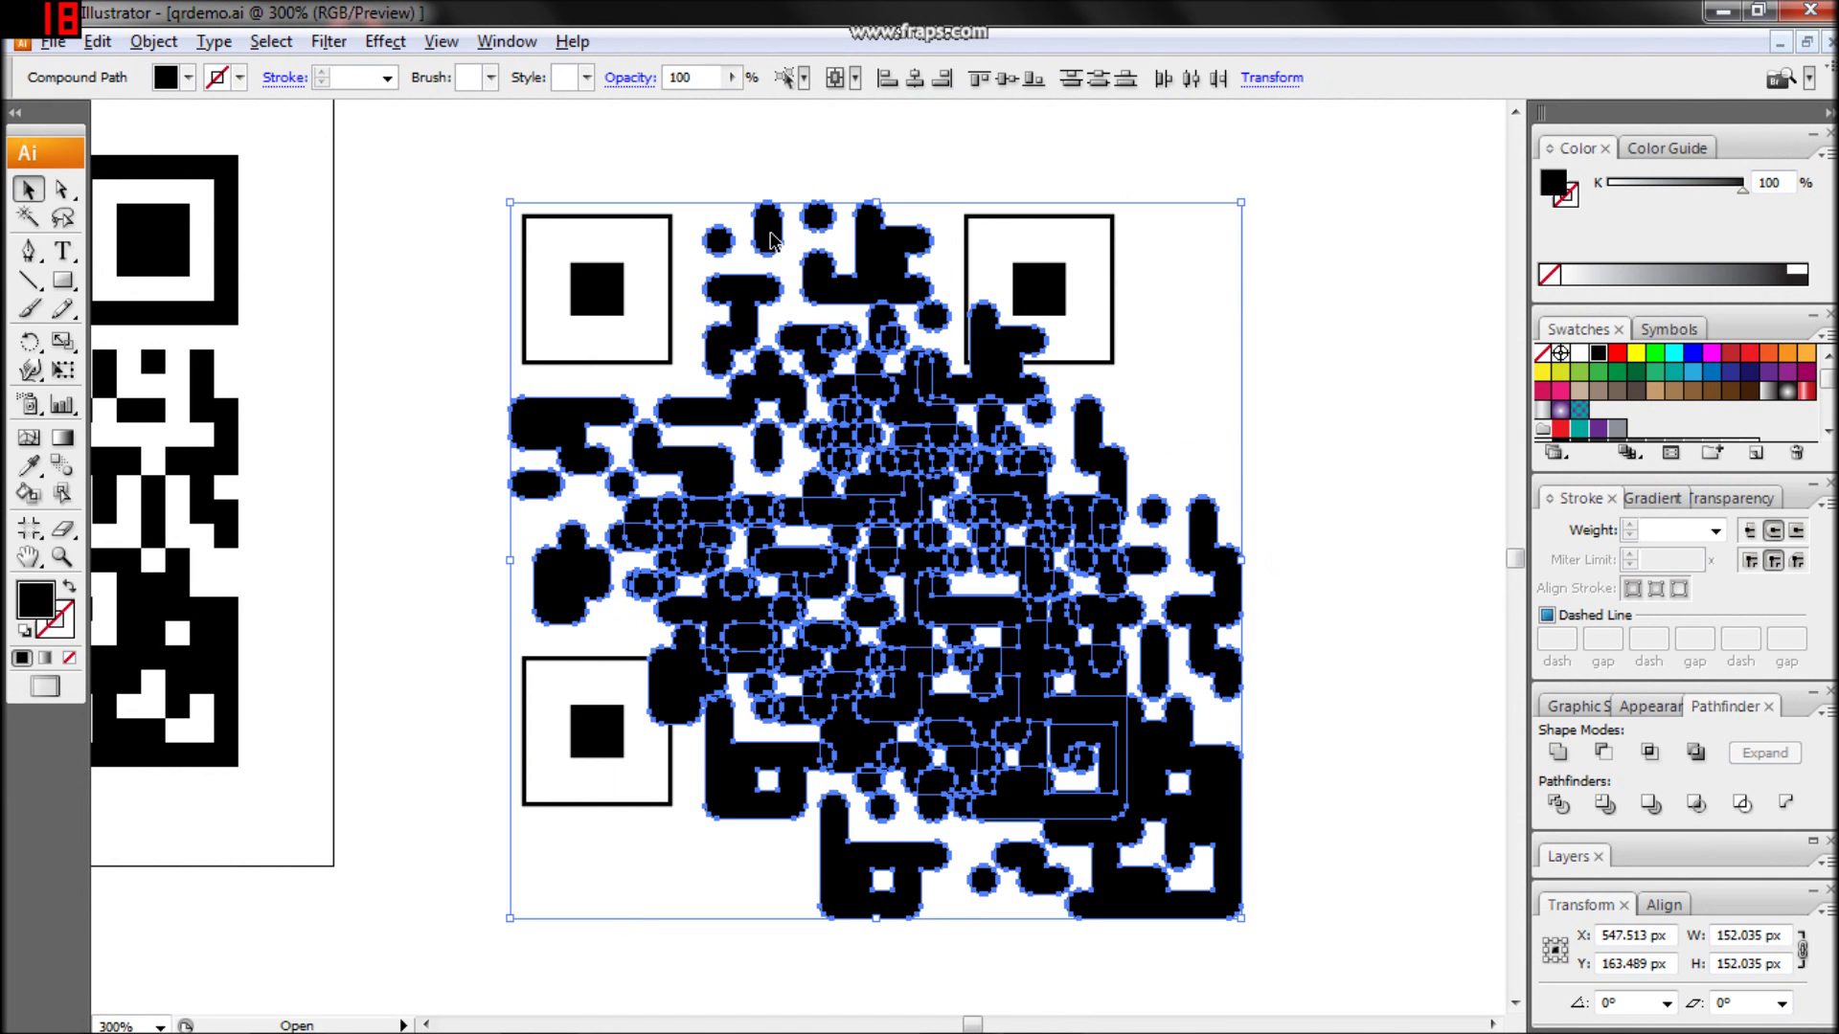
pyautogui.click(885, 80)
pyautogui.click(979, 80)
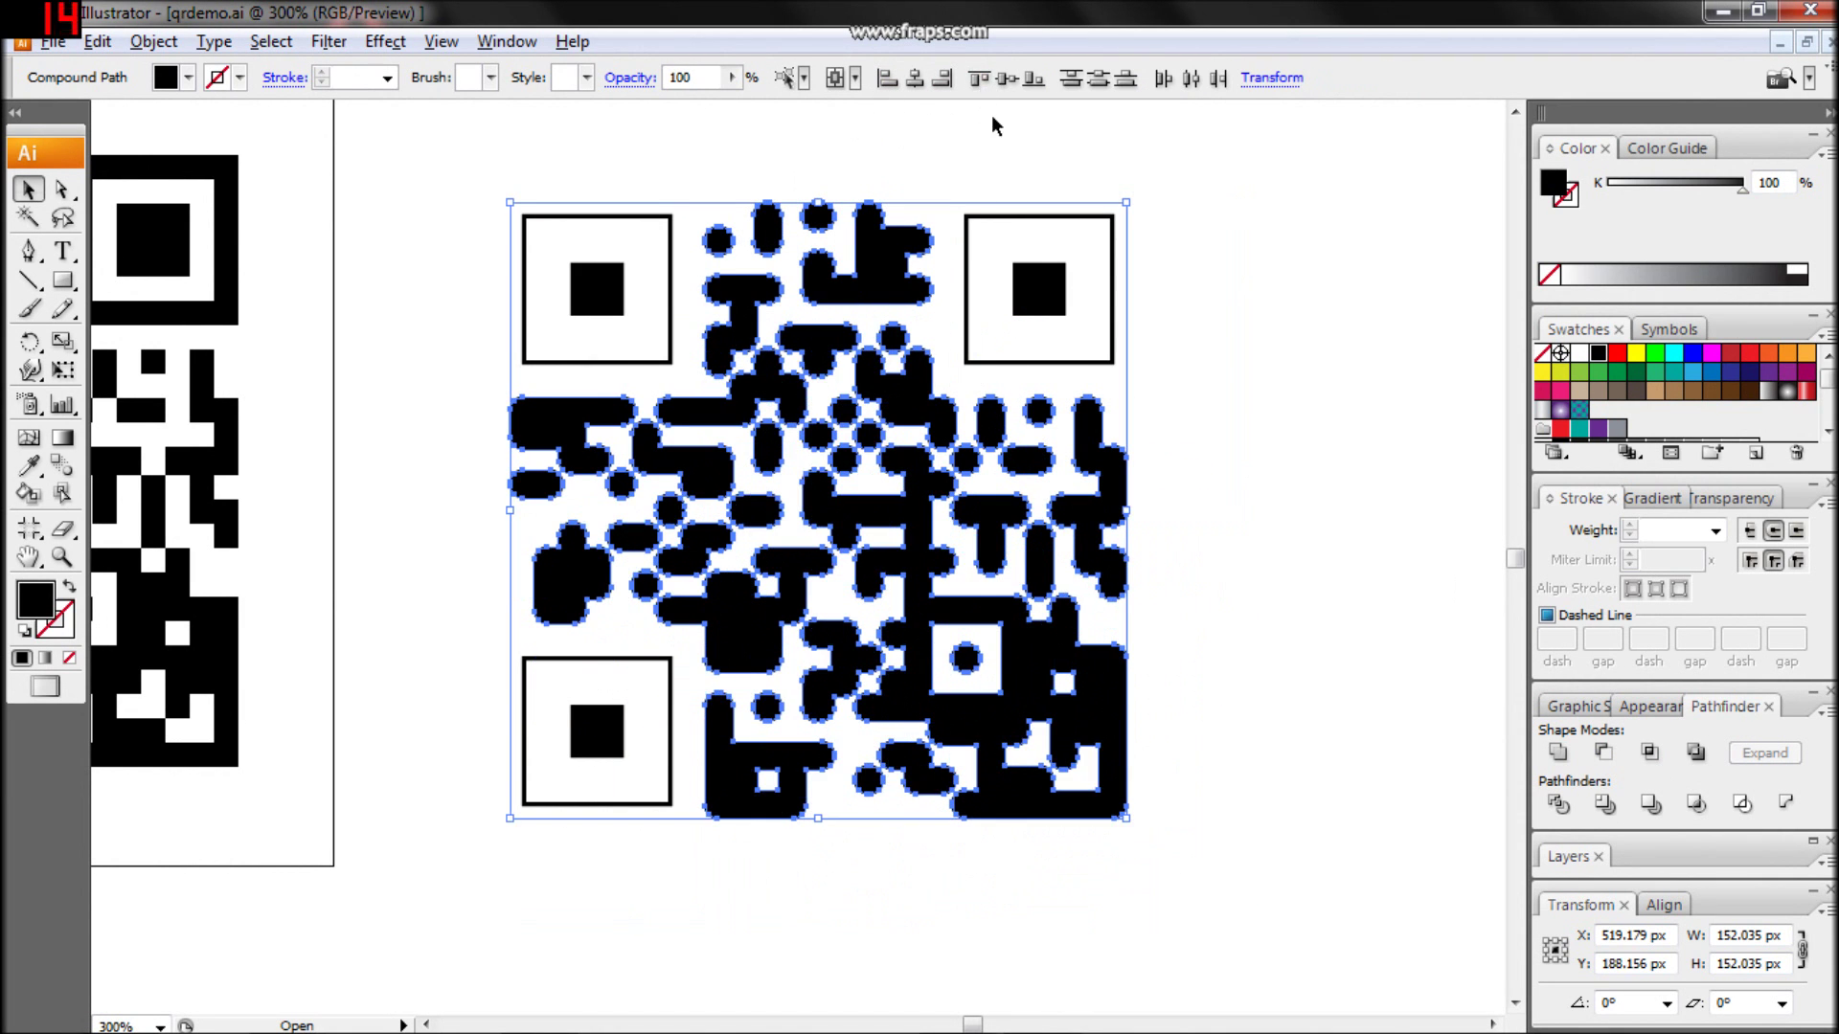
pyautogui.click(1446, 584)
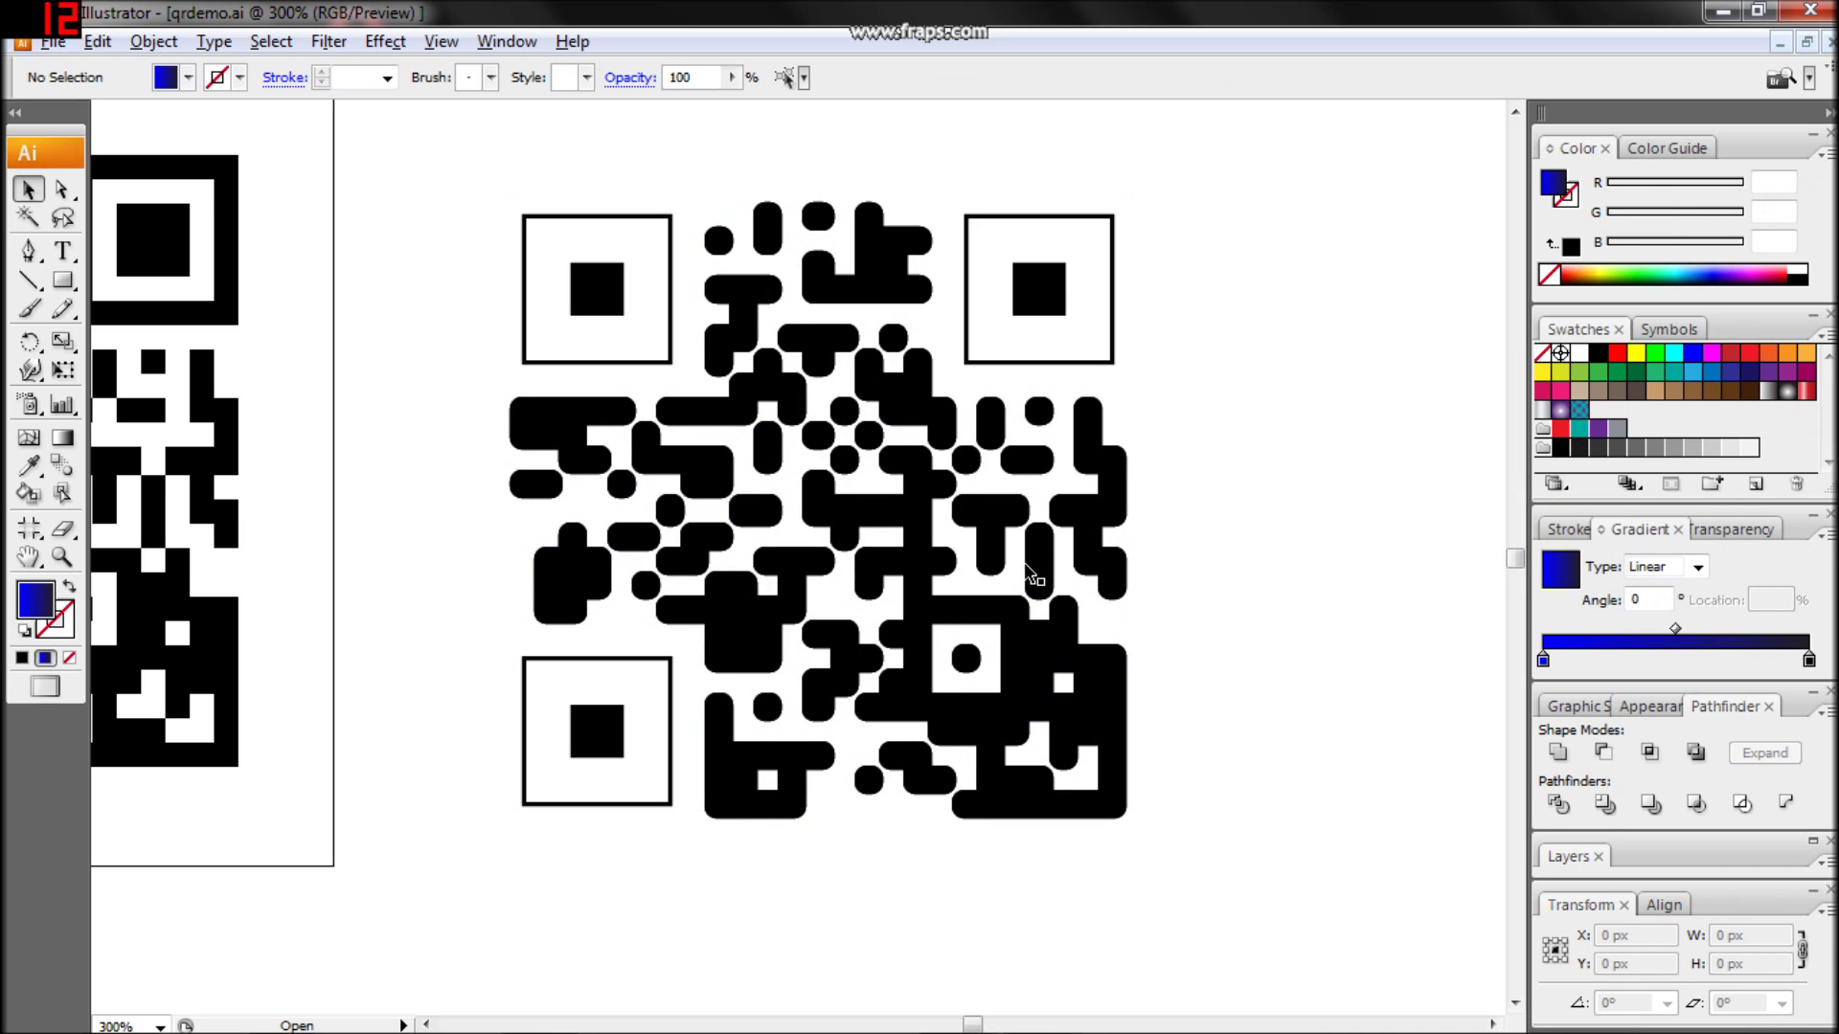
# Step: Fill the merged QR data shape with a blue-to-dark-navy linear gradient at 22°
pyautogui.click(987, 541)
pyautogui.click(1562, 572)
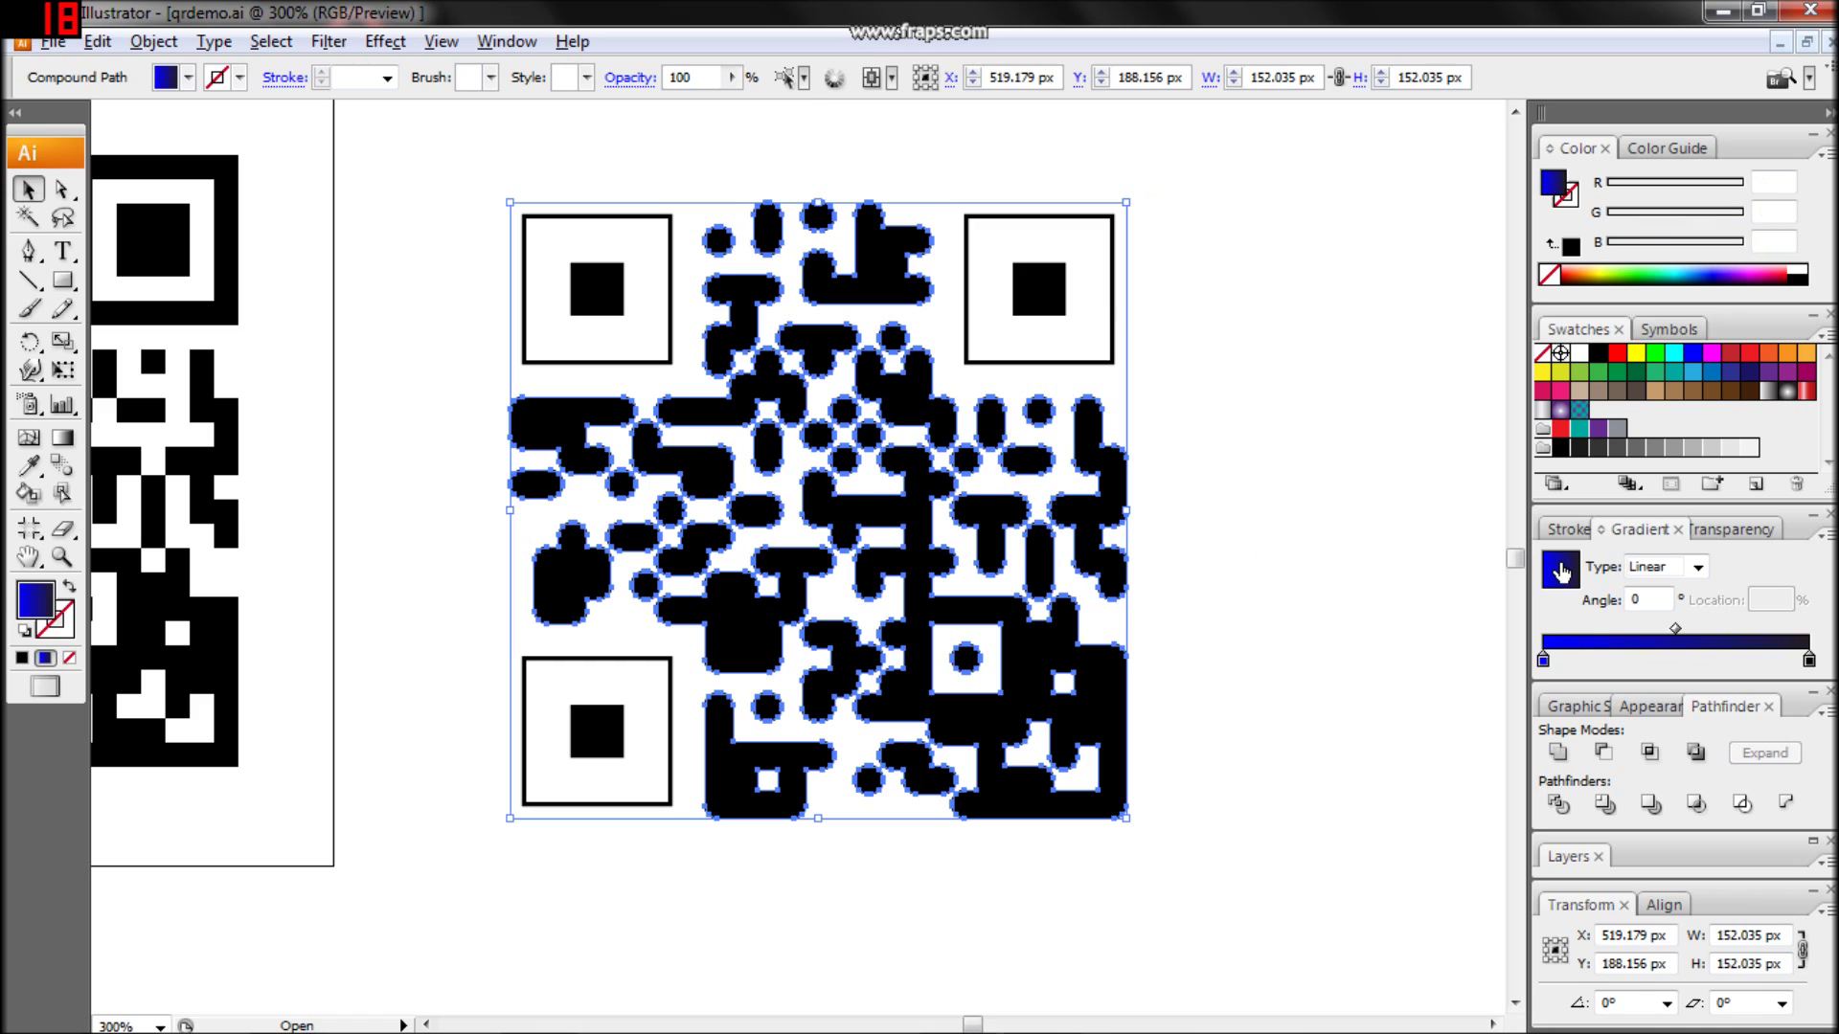
pyautogui.click(1809, 660)
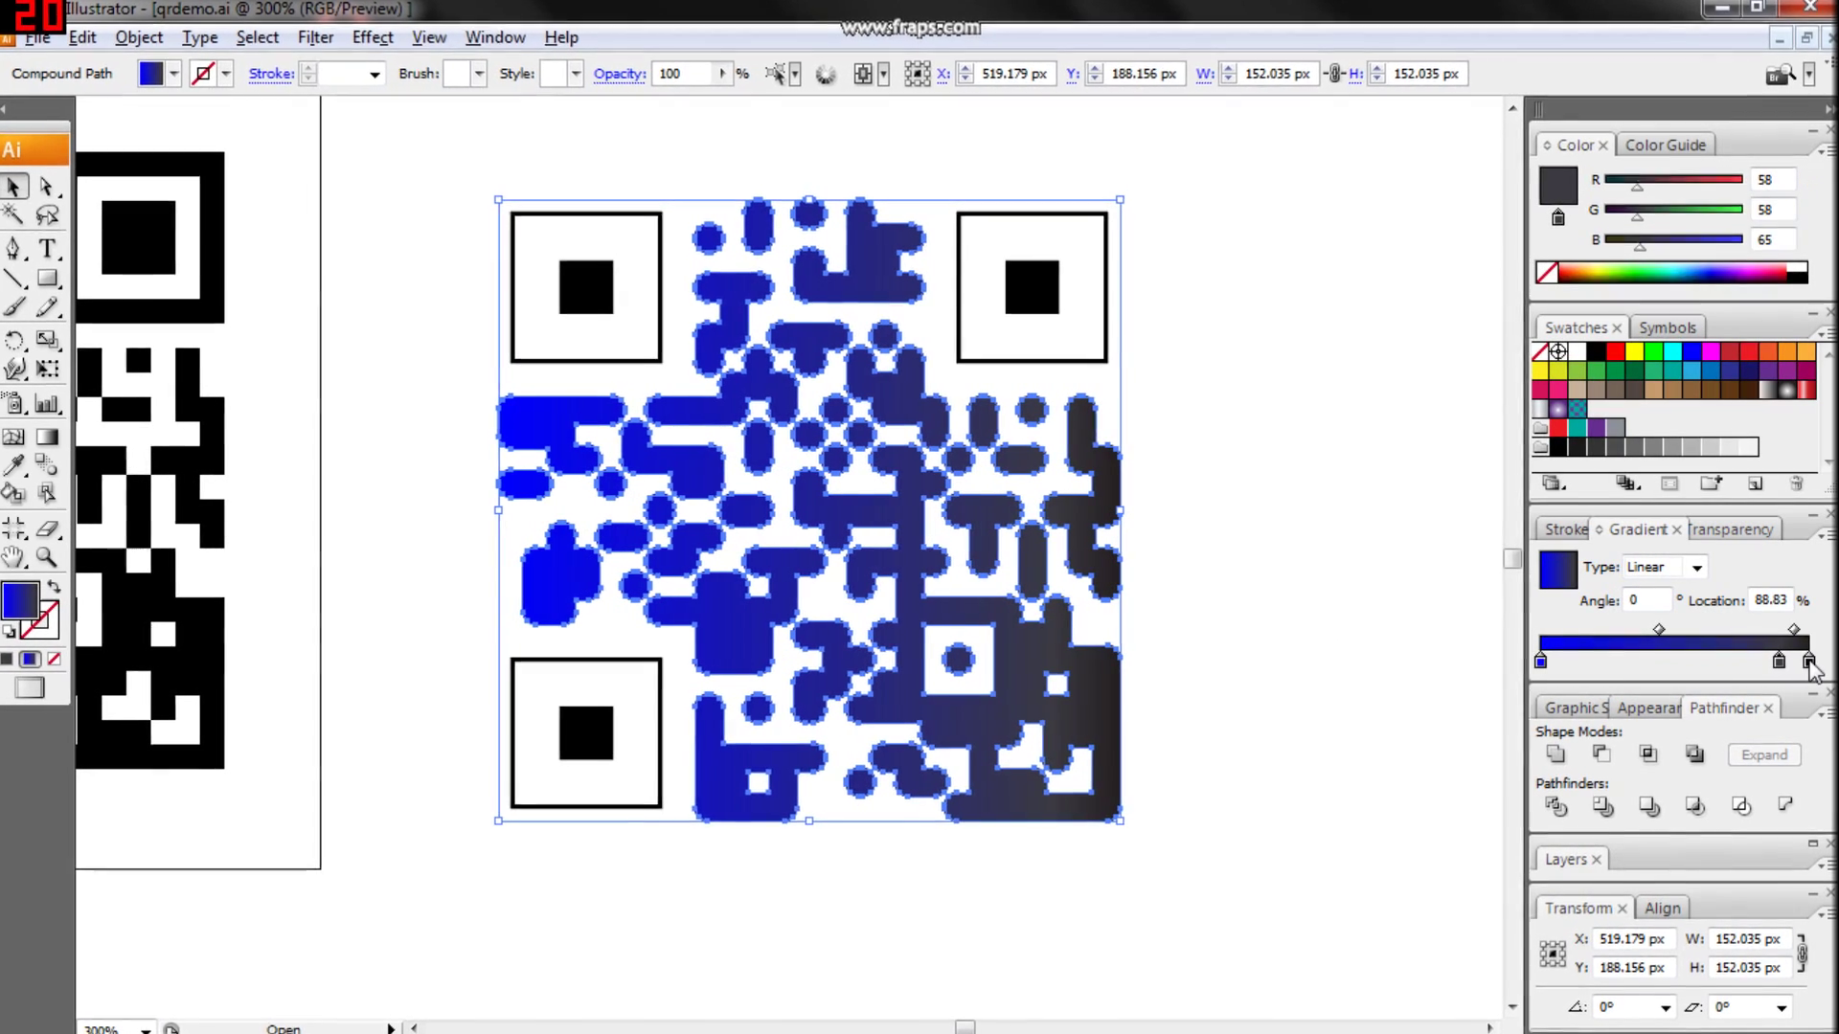
pyautogui.click(1781, 282)
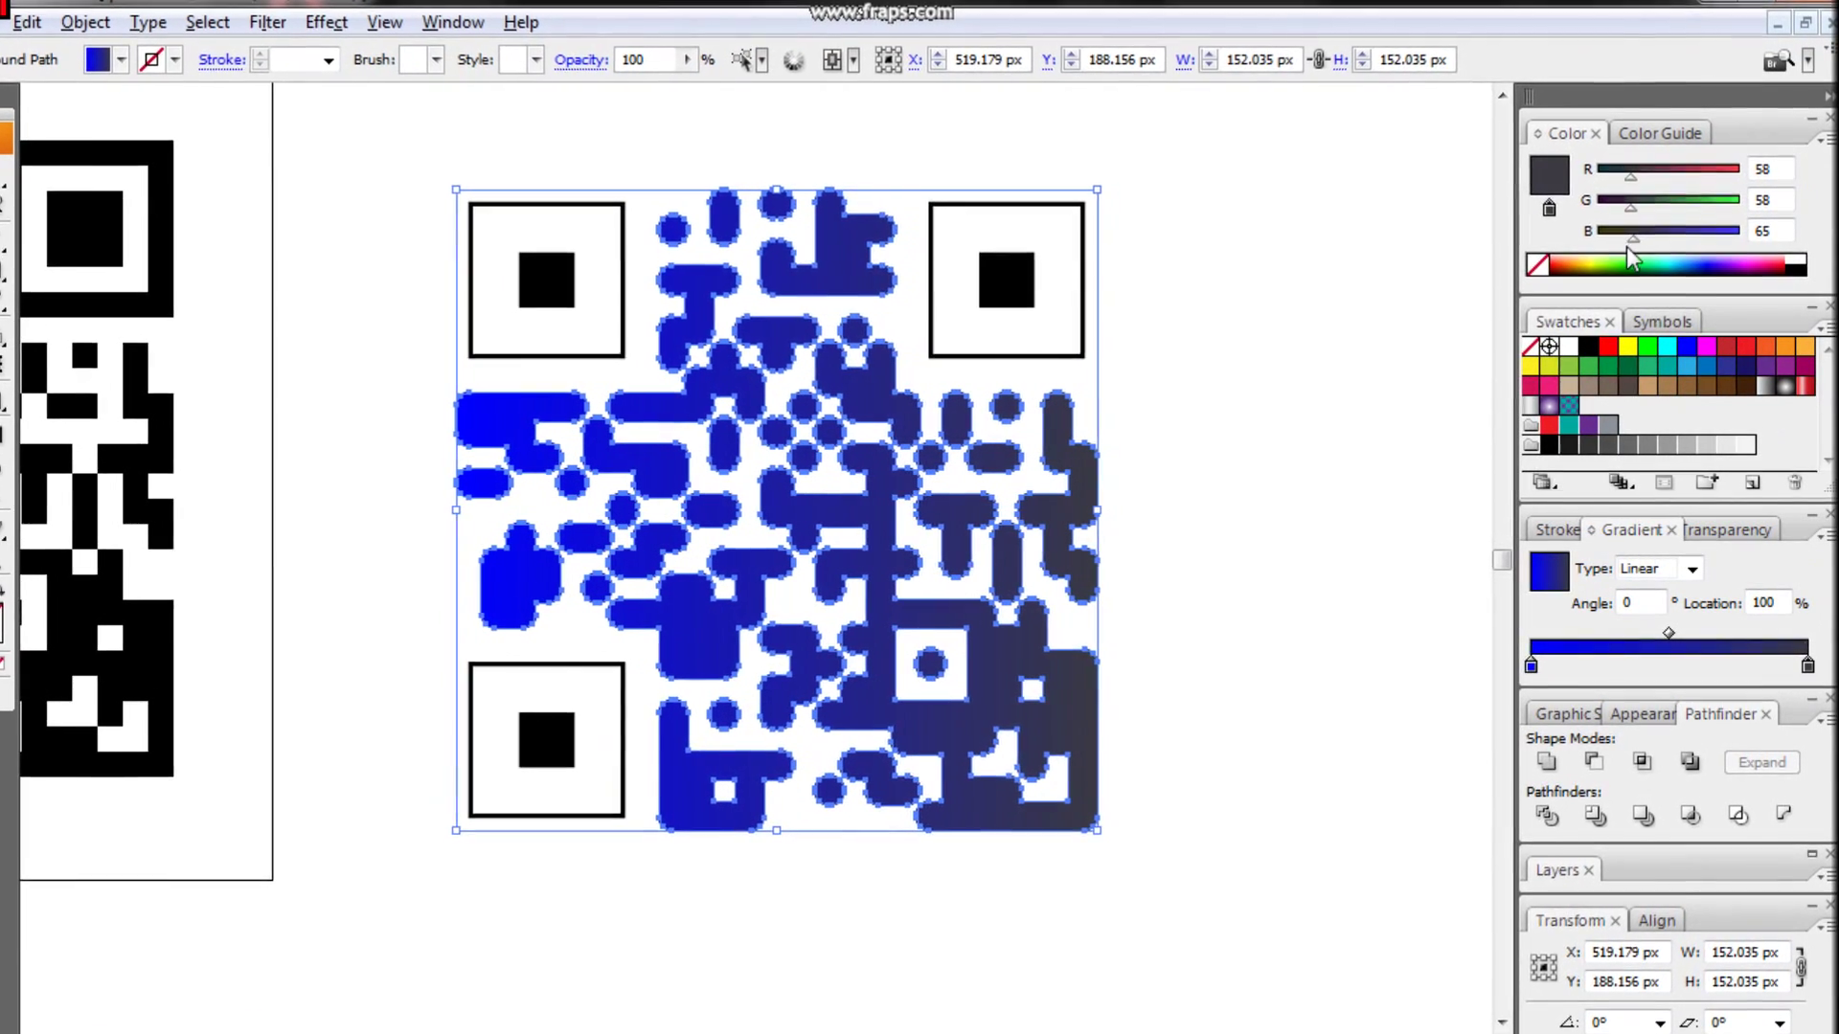
pyautogui.moveTo(1634, 210); pyautogui.dragTo(1586, 226)
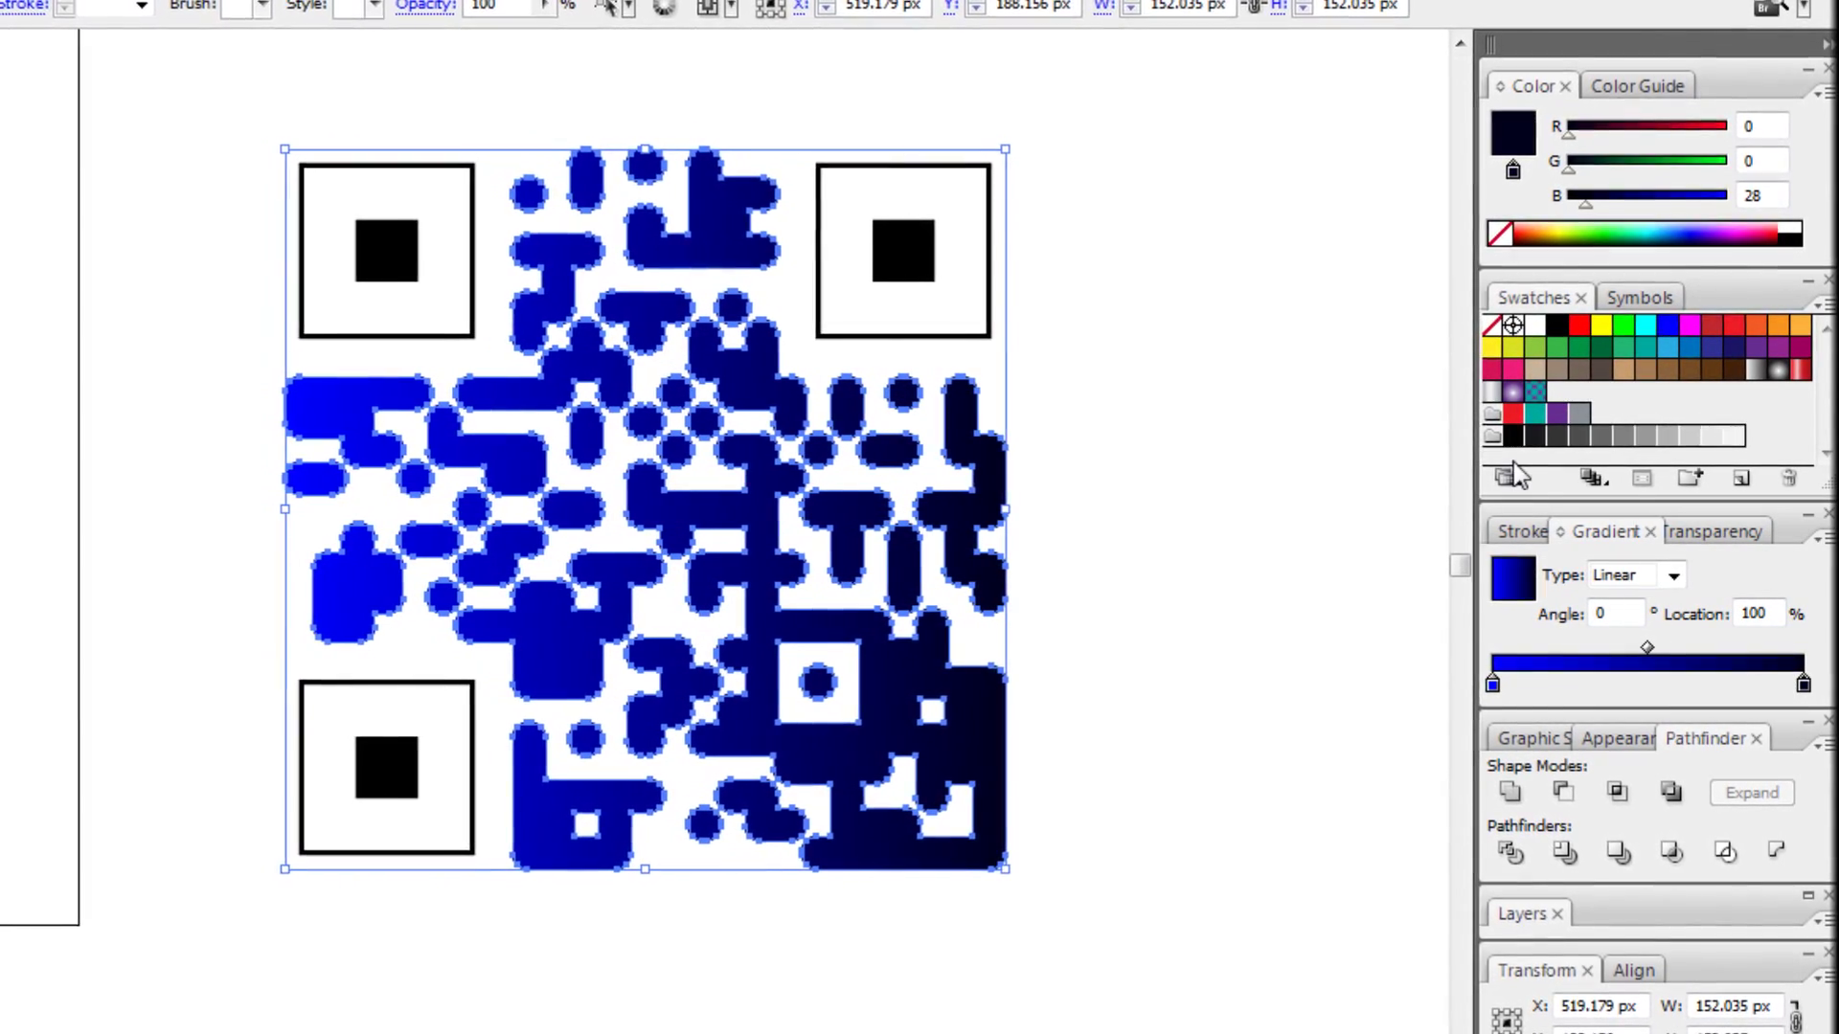
pyautogui.write('22')
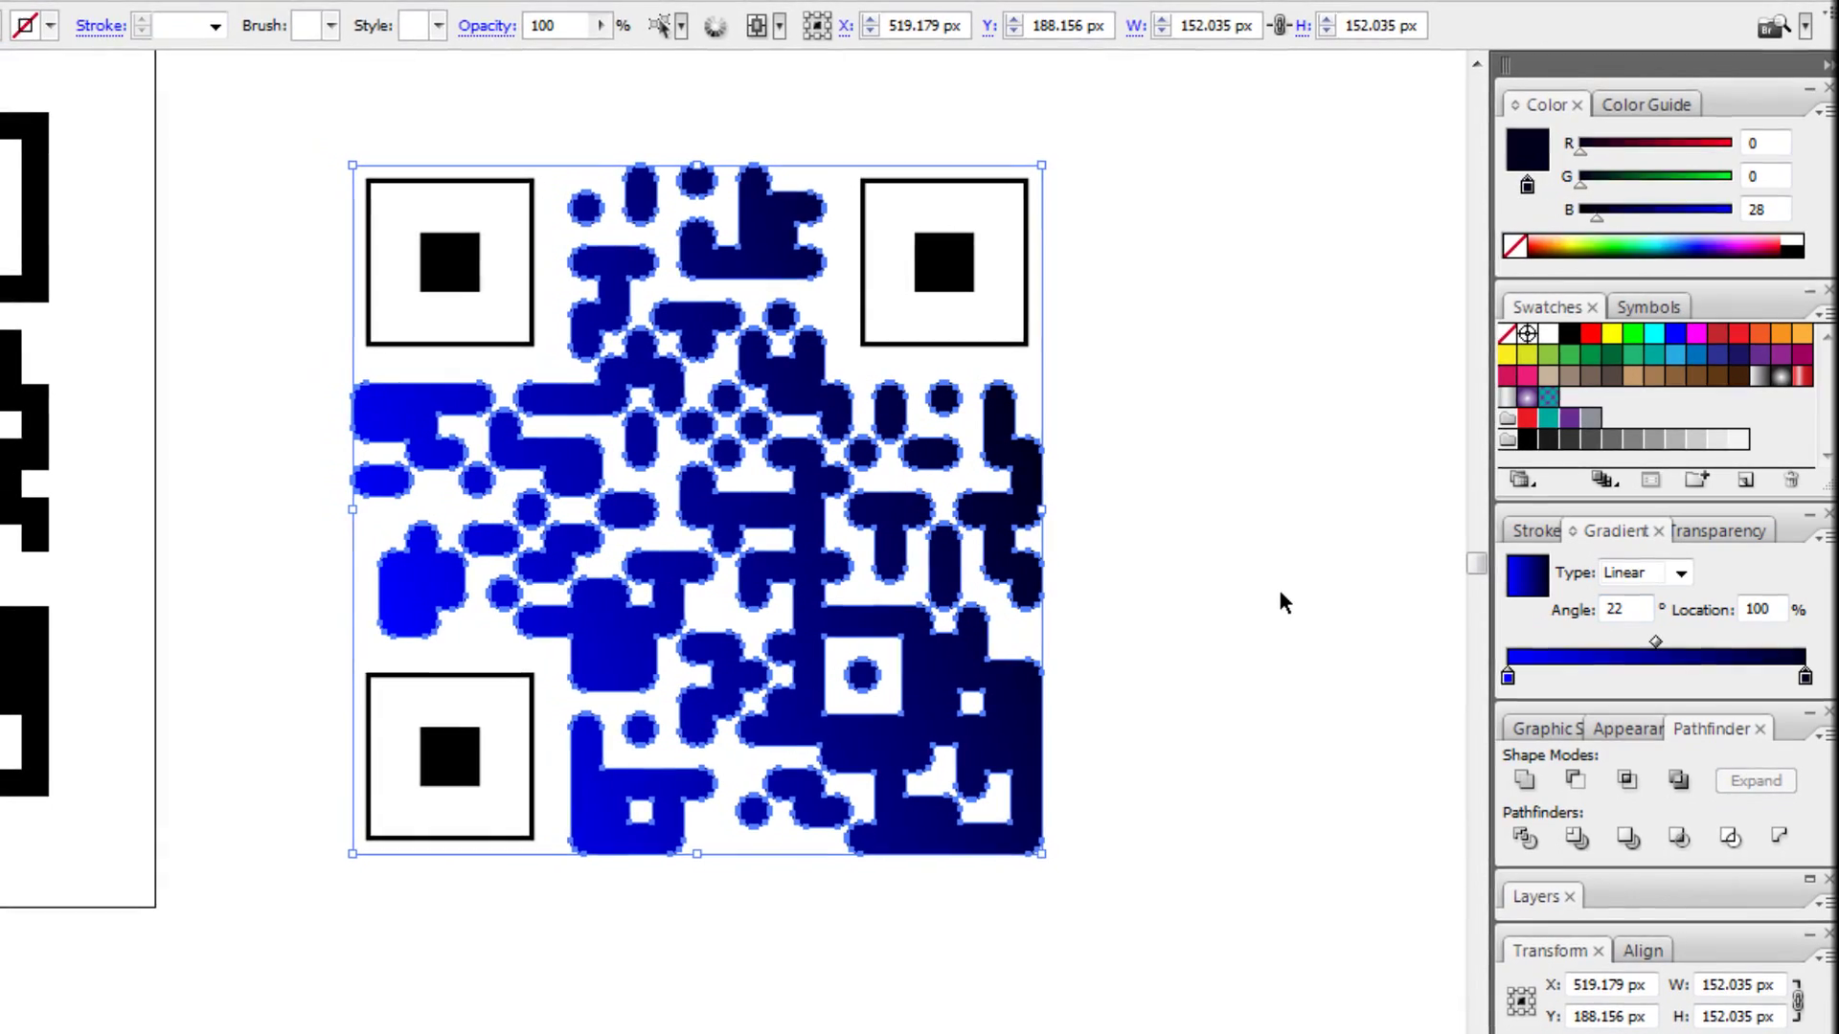
pyautogui.click(1279, 586)
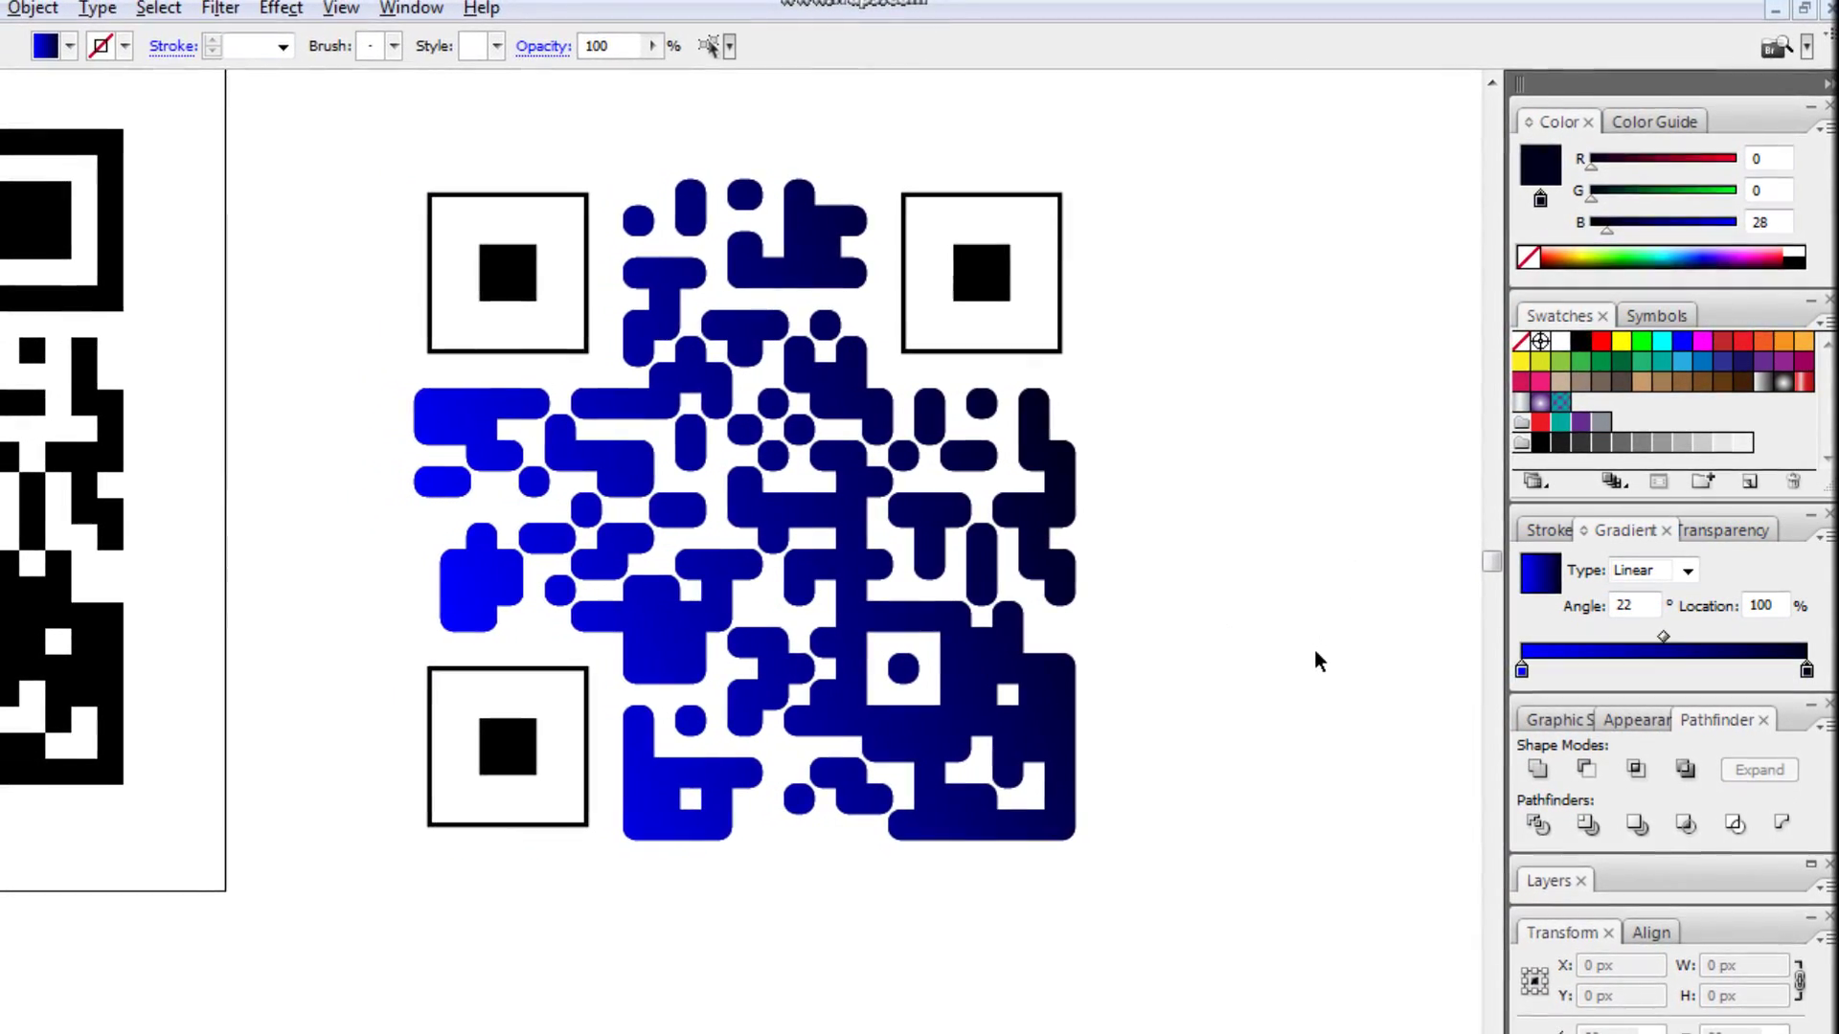
# Step: Send the blue gradient copy behind the black data modules
pyautogui.click(915, 730)
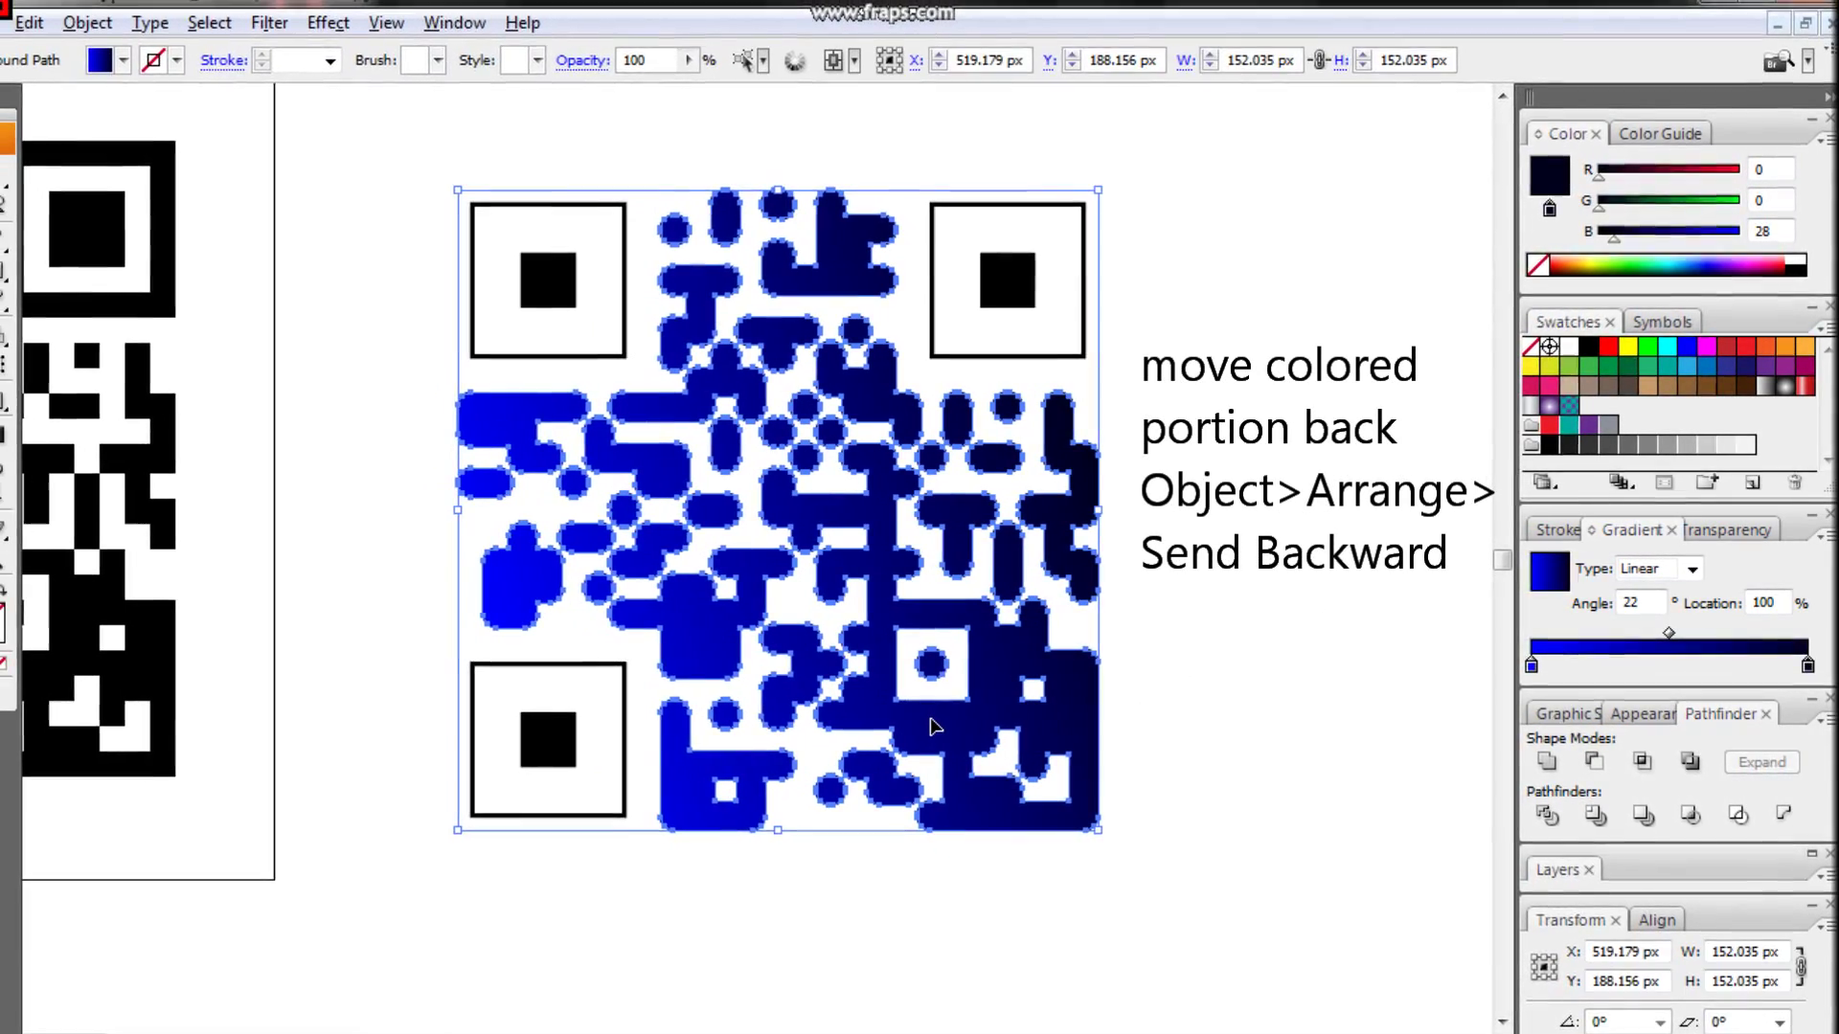
pyautogui.hotkey('ctrl', '[')
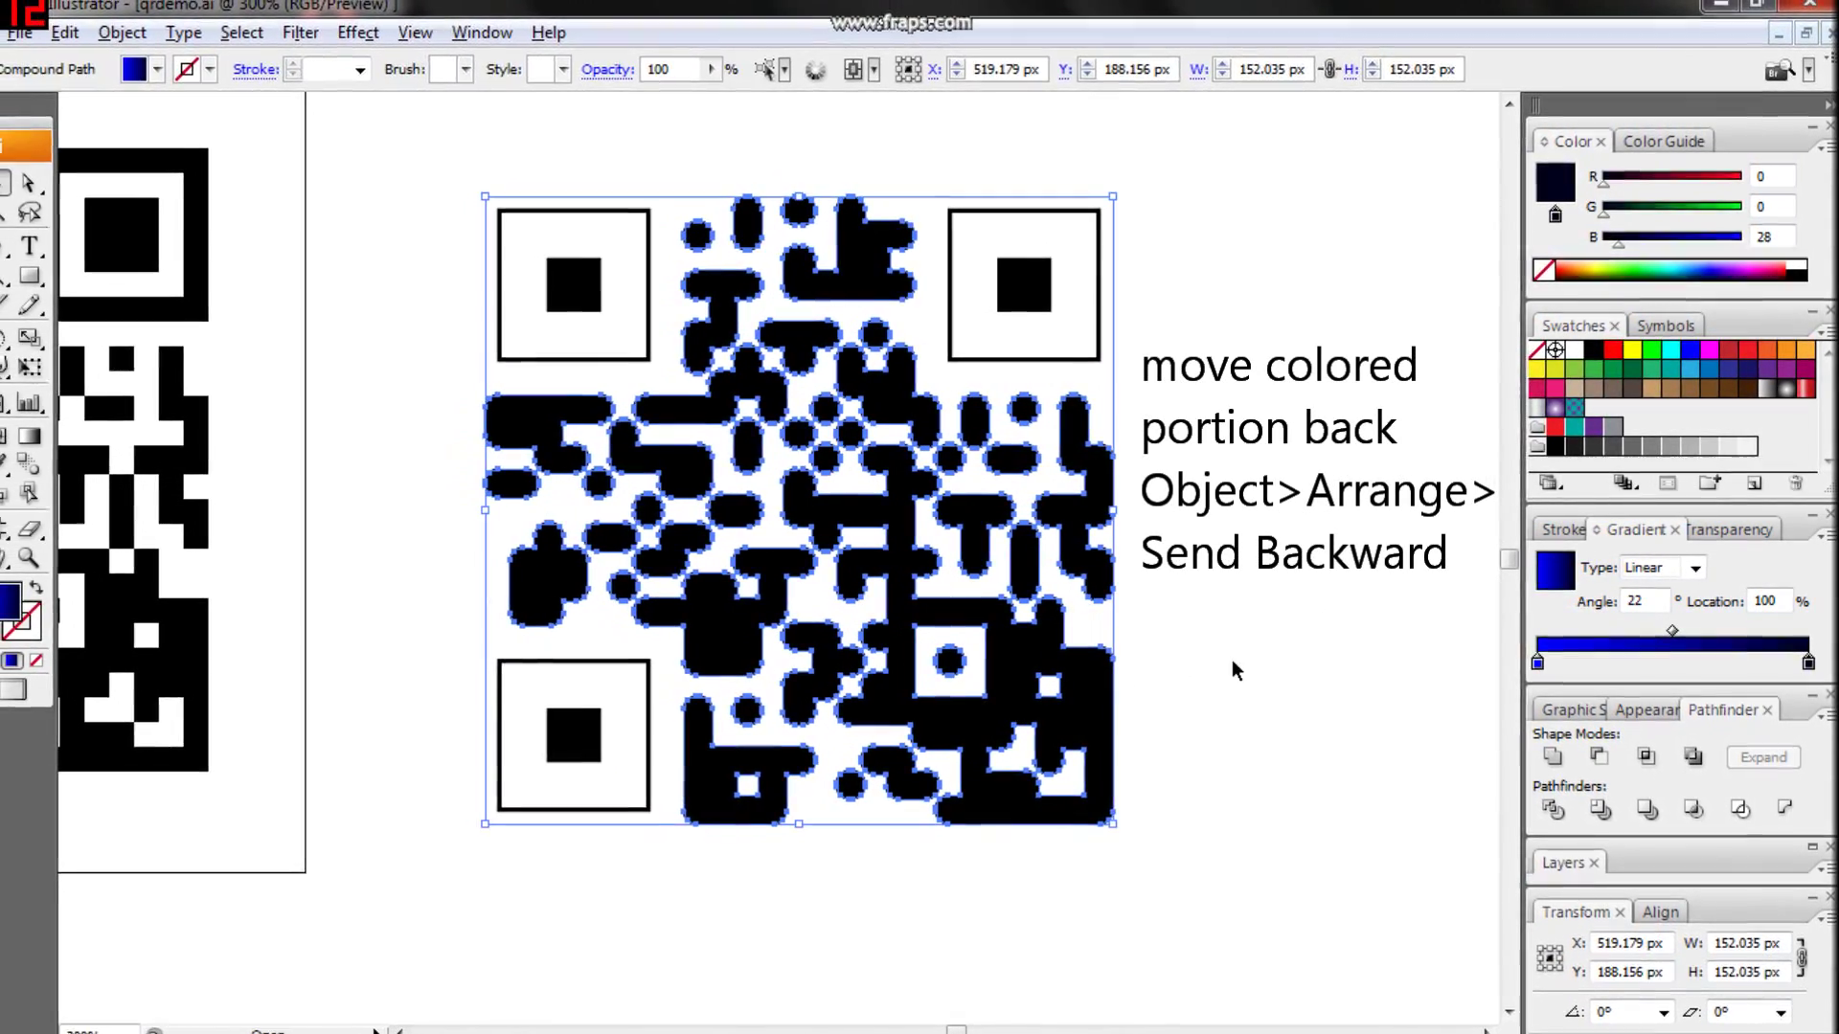
pyautogui.click(1237, 657)
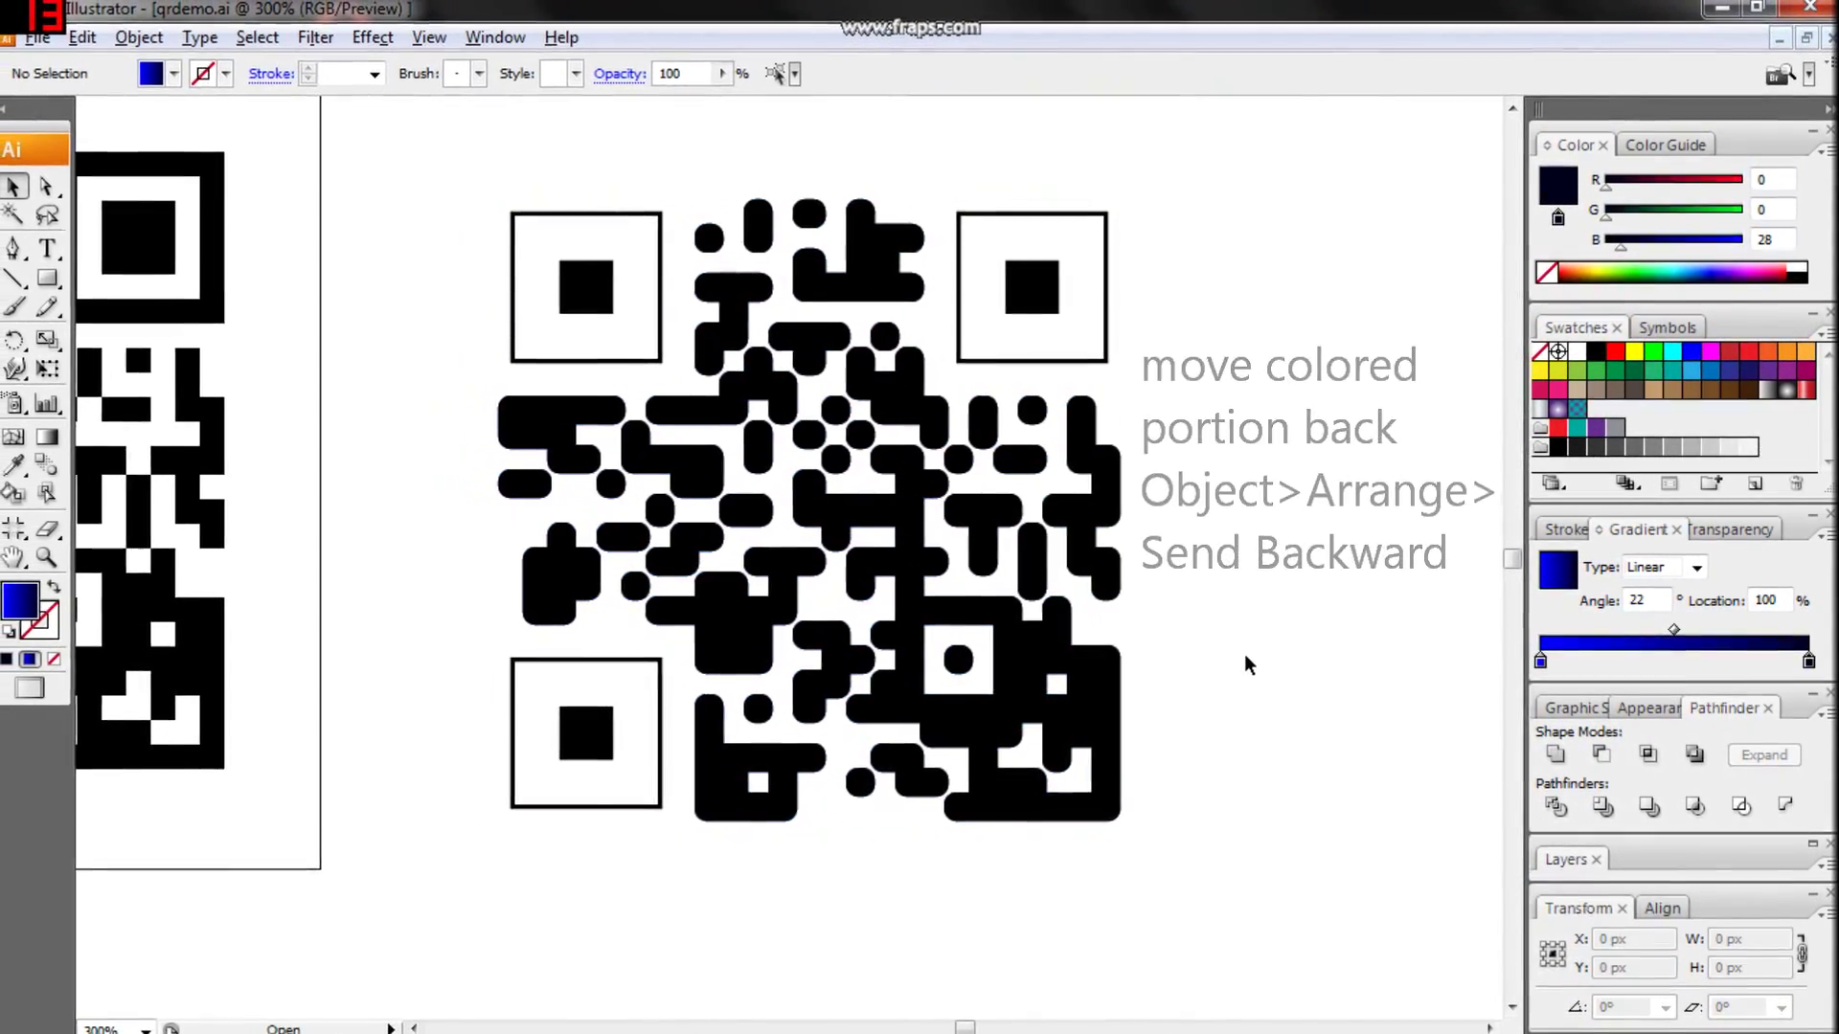
# Step: Set the Document Raster Effects resolution to High (300 ppi)
pyautogui.click(1020, 681)
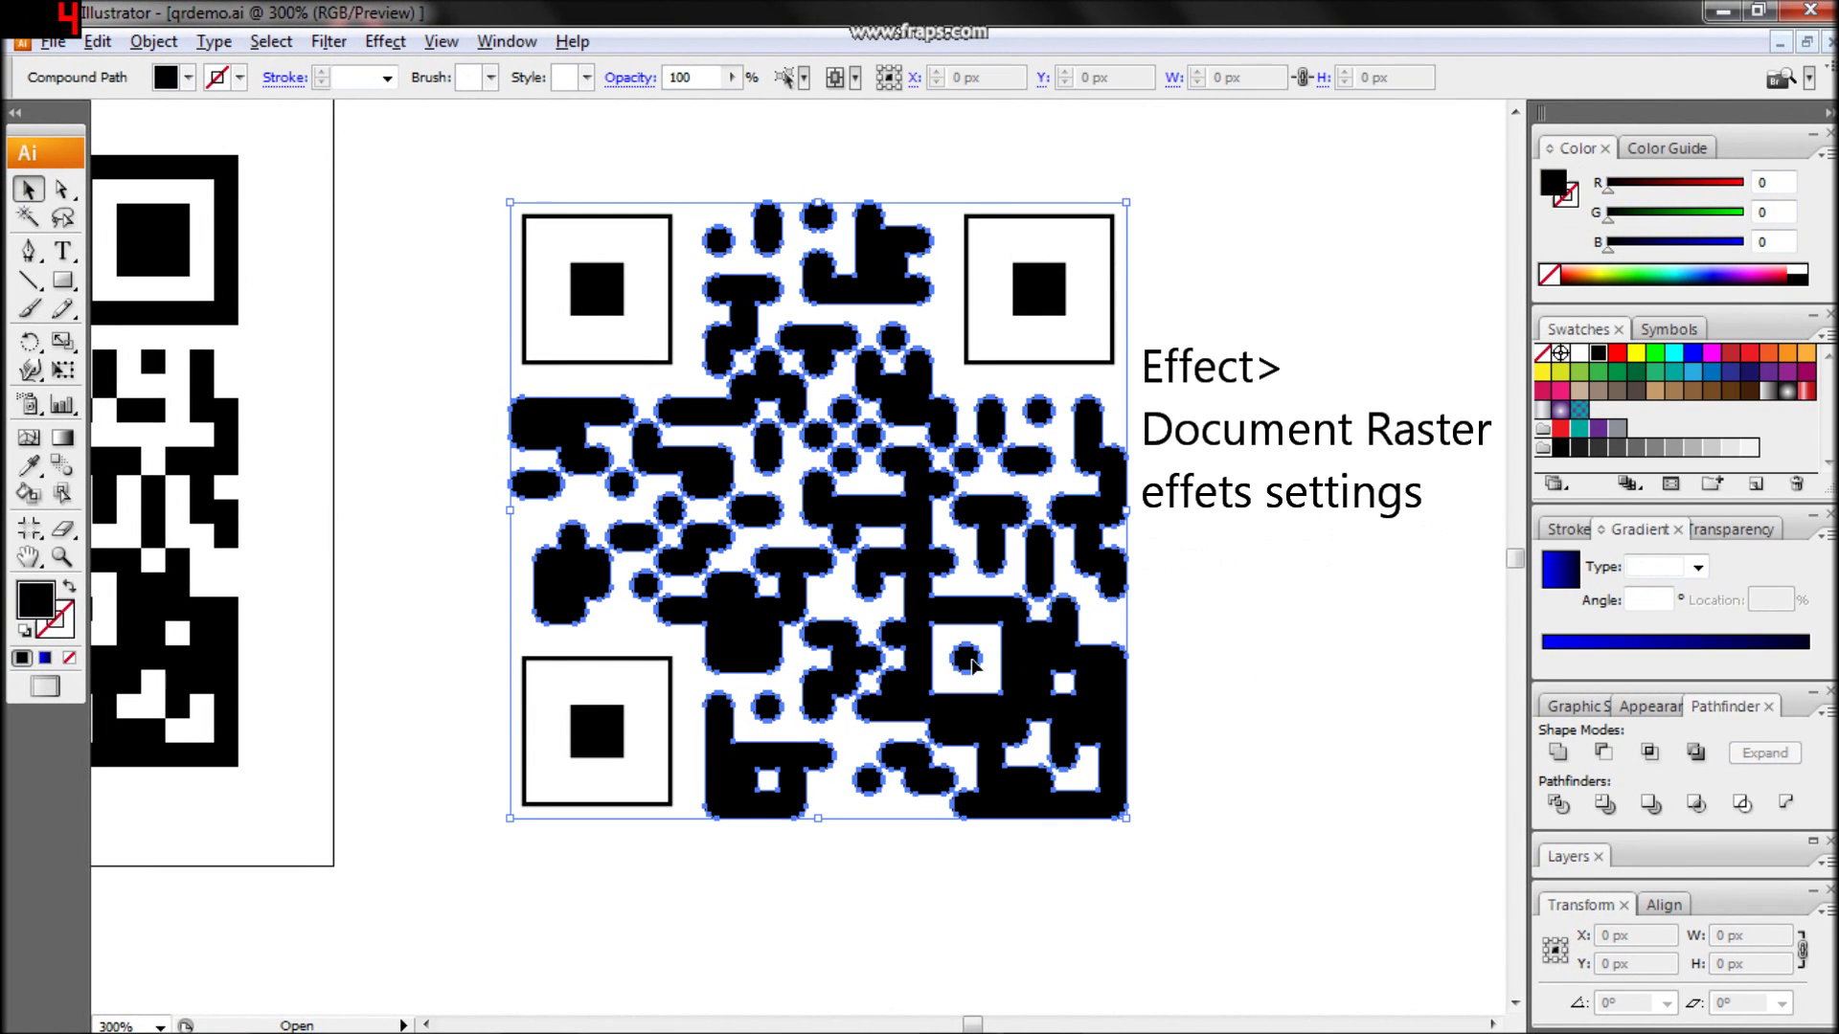
pyautogui.click(383, 41)
pyautogui.click(415, 133)
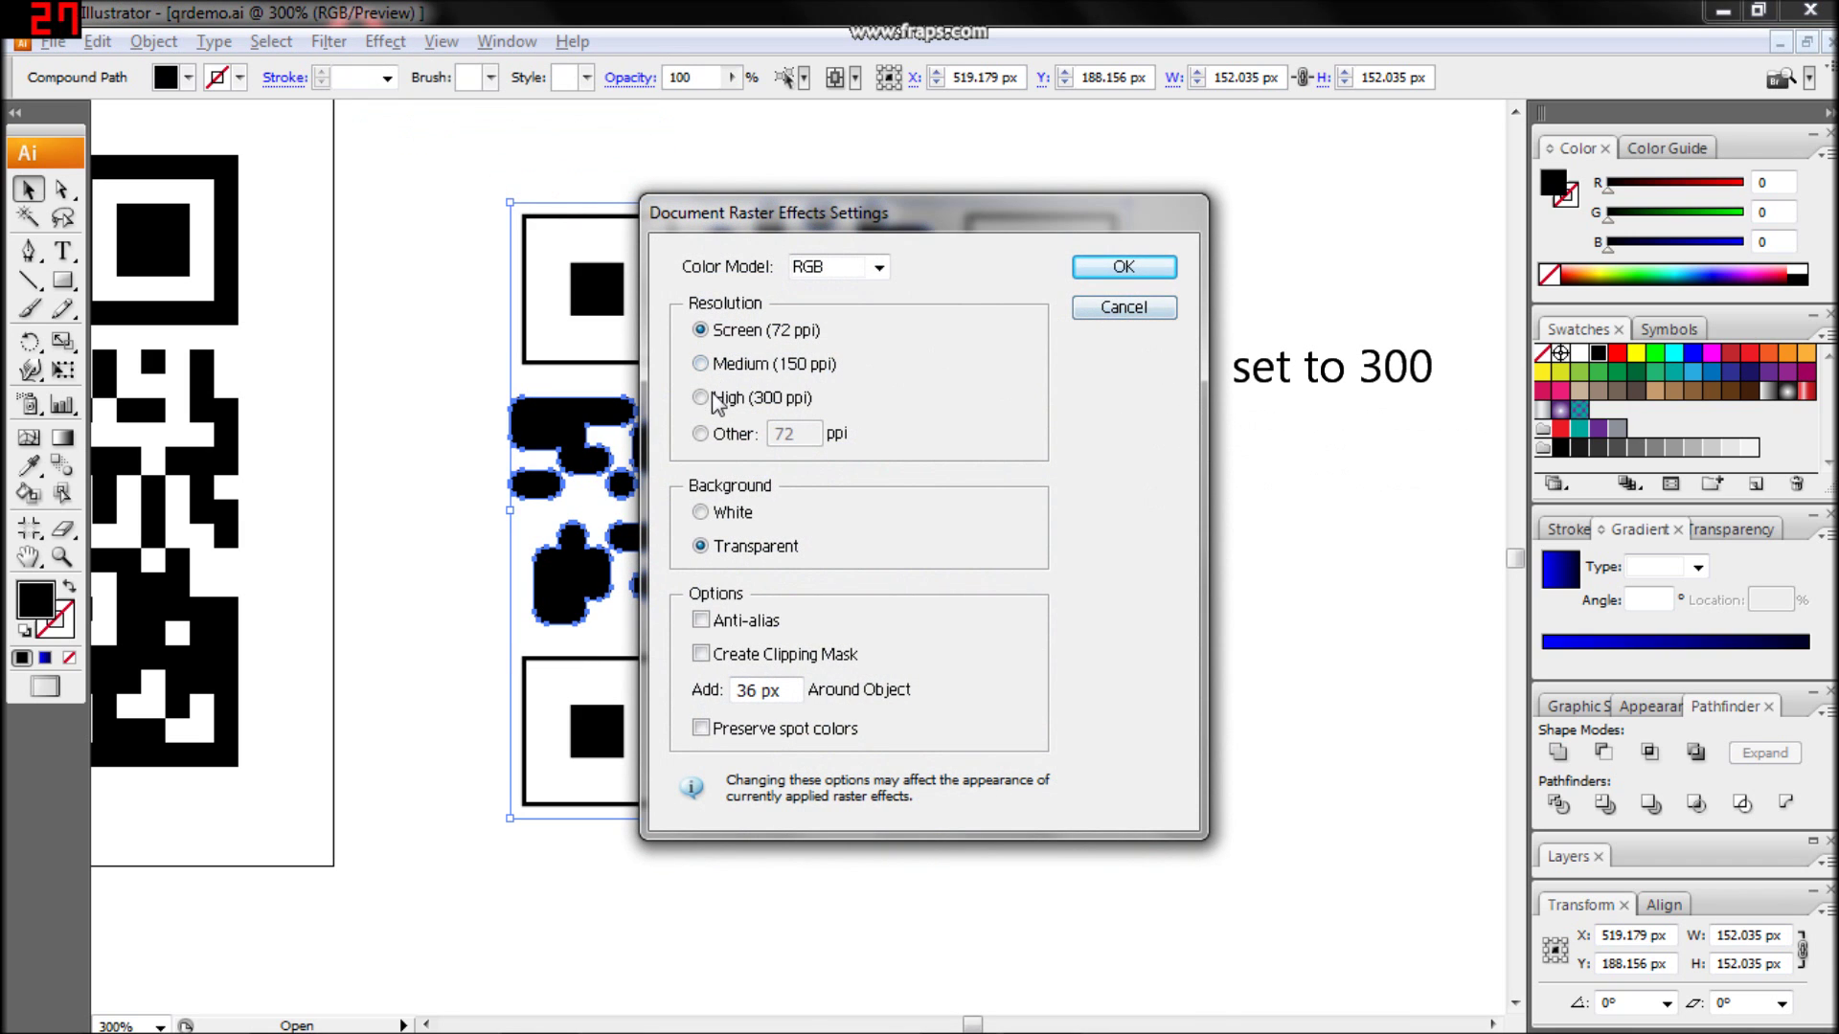
pyautogui.click(1093, 277)
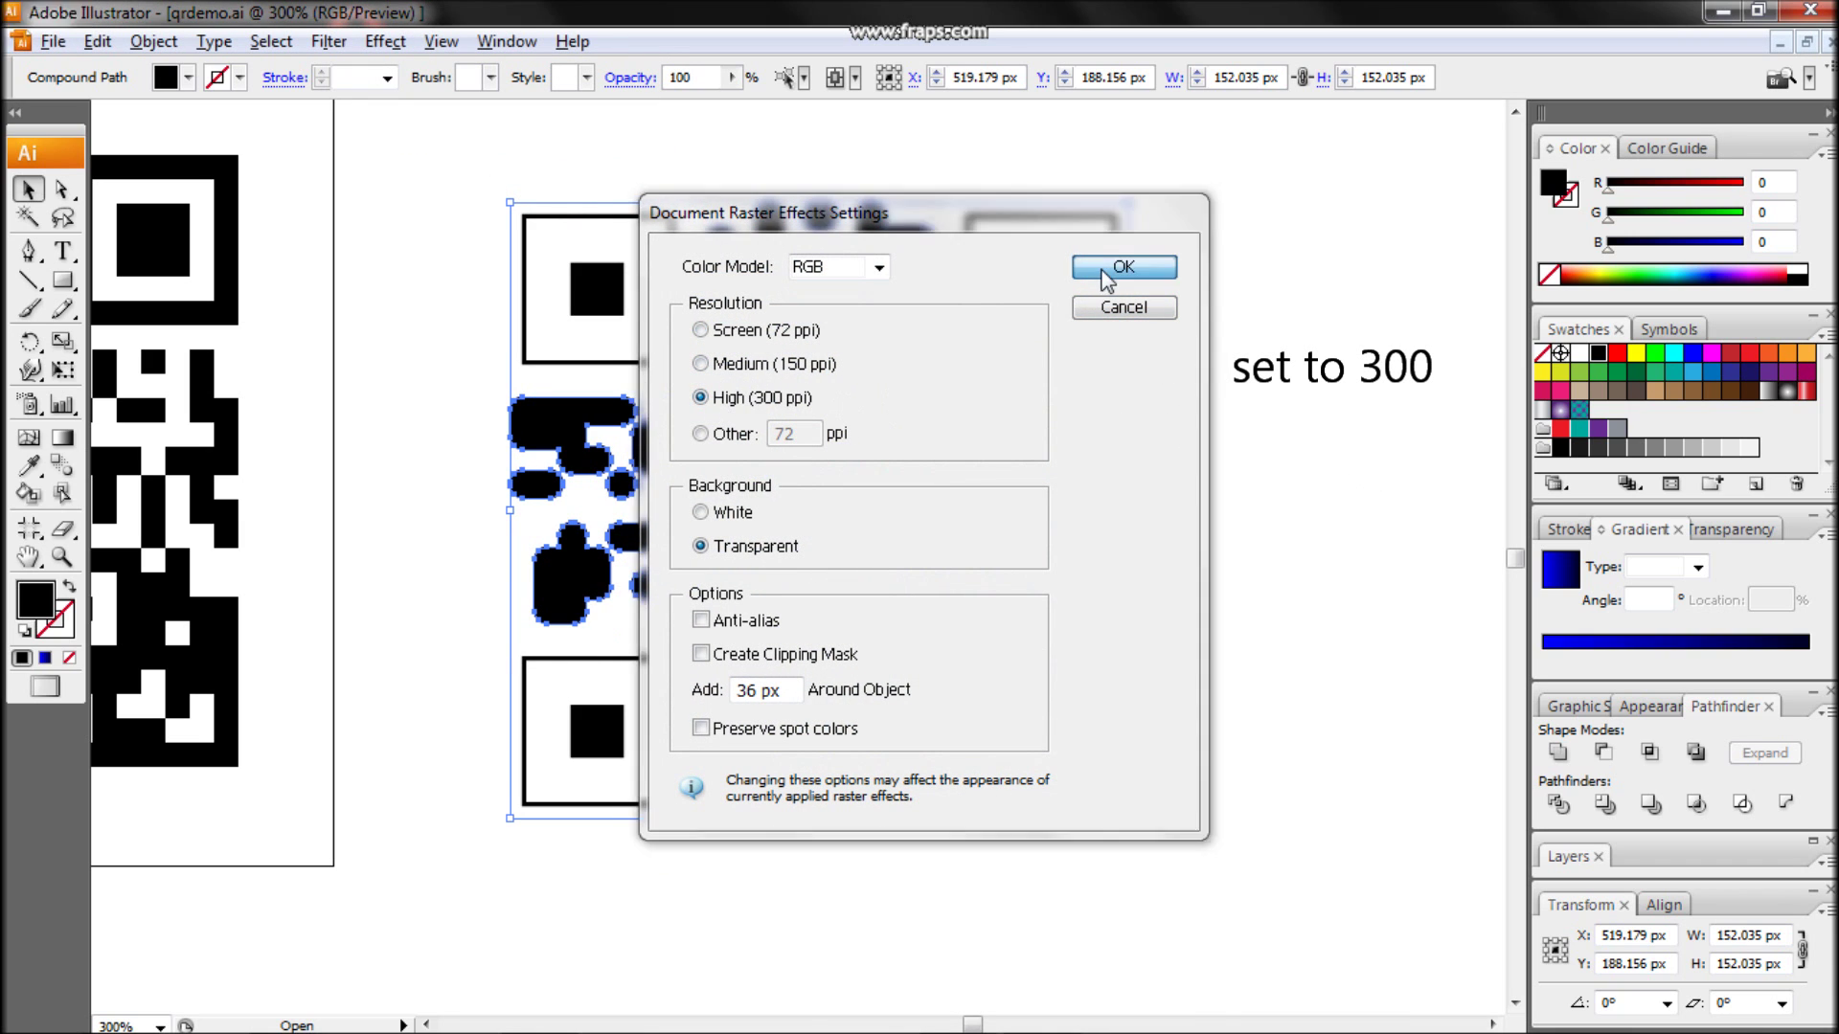
pyautogui.click(680, 293)
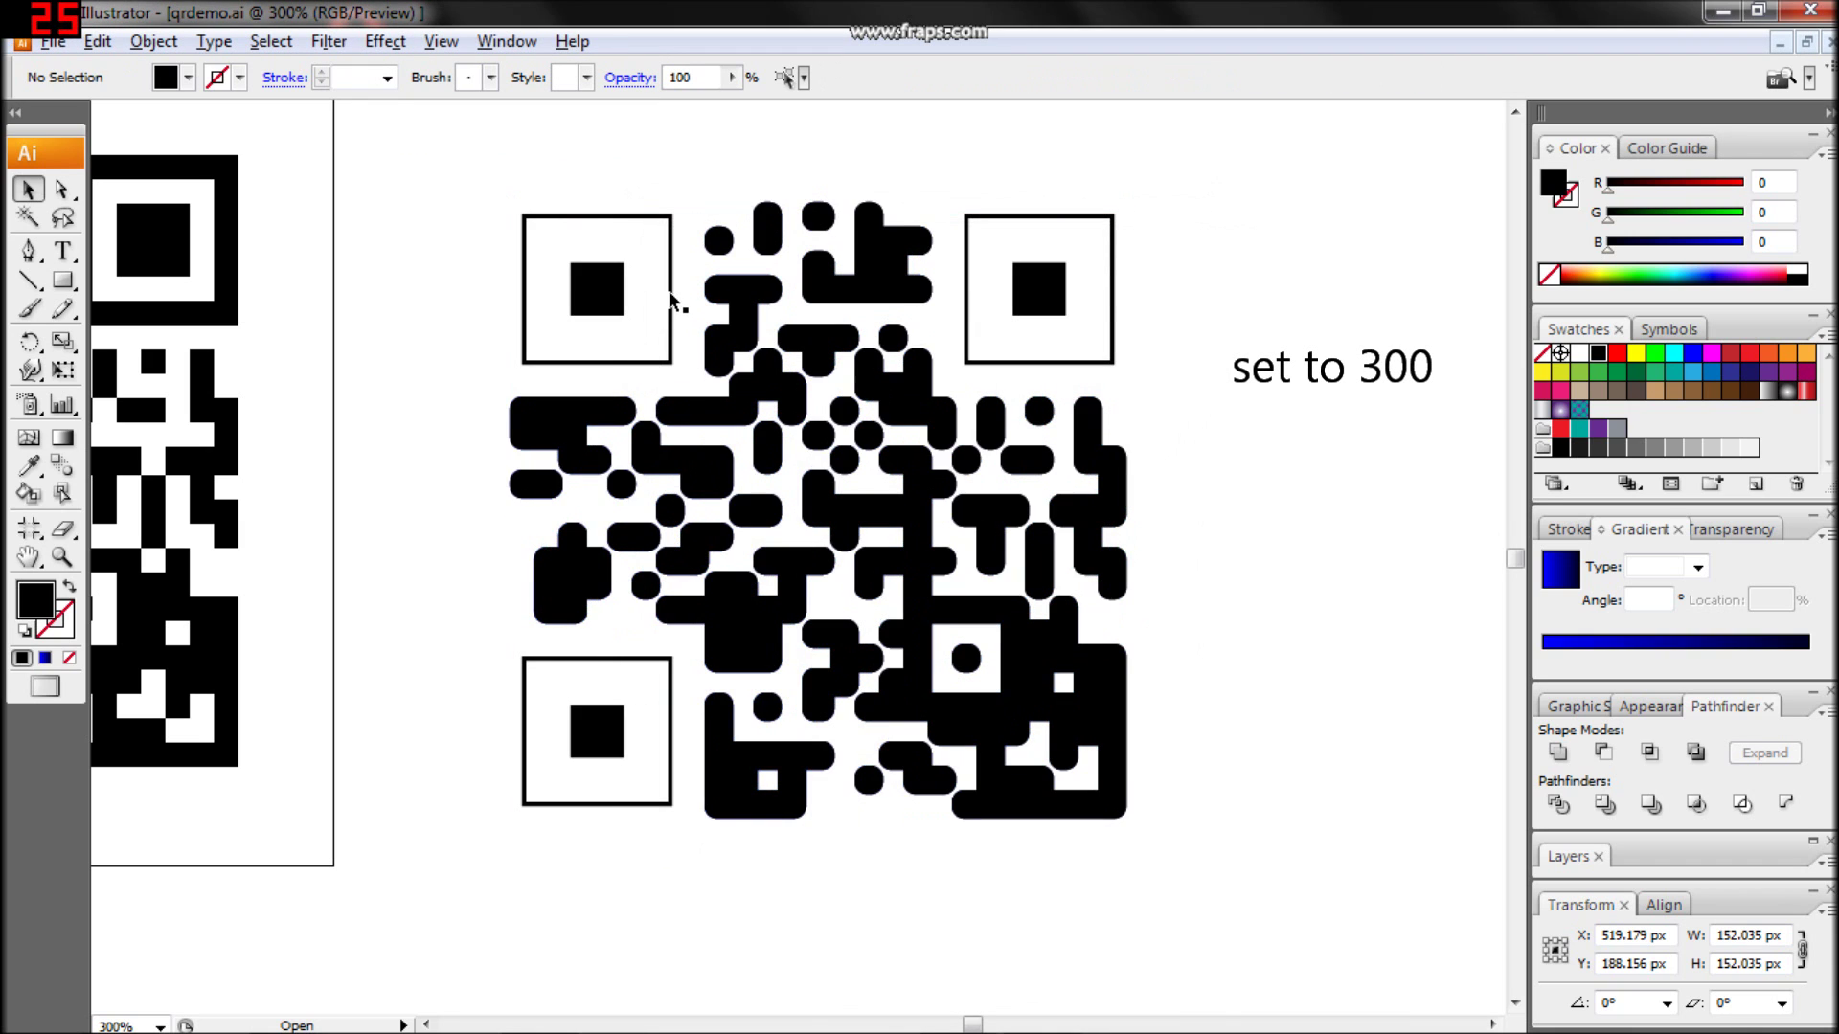
pyautogui.hotkey('ctrl', 'a')
pyautogui.click(384, 42)
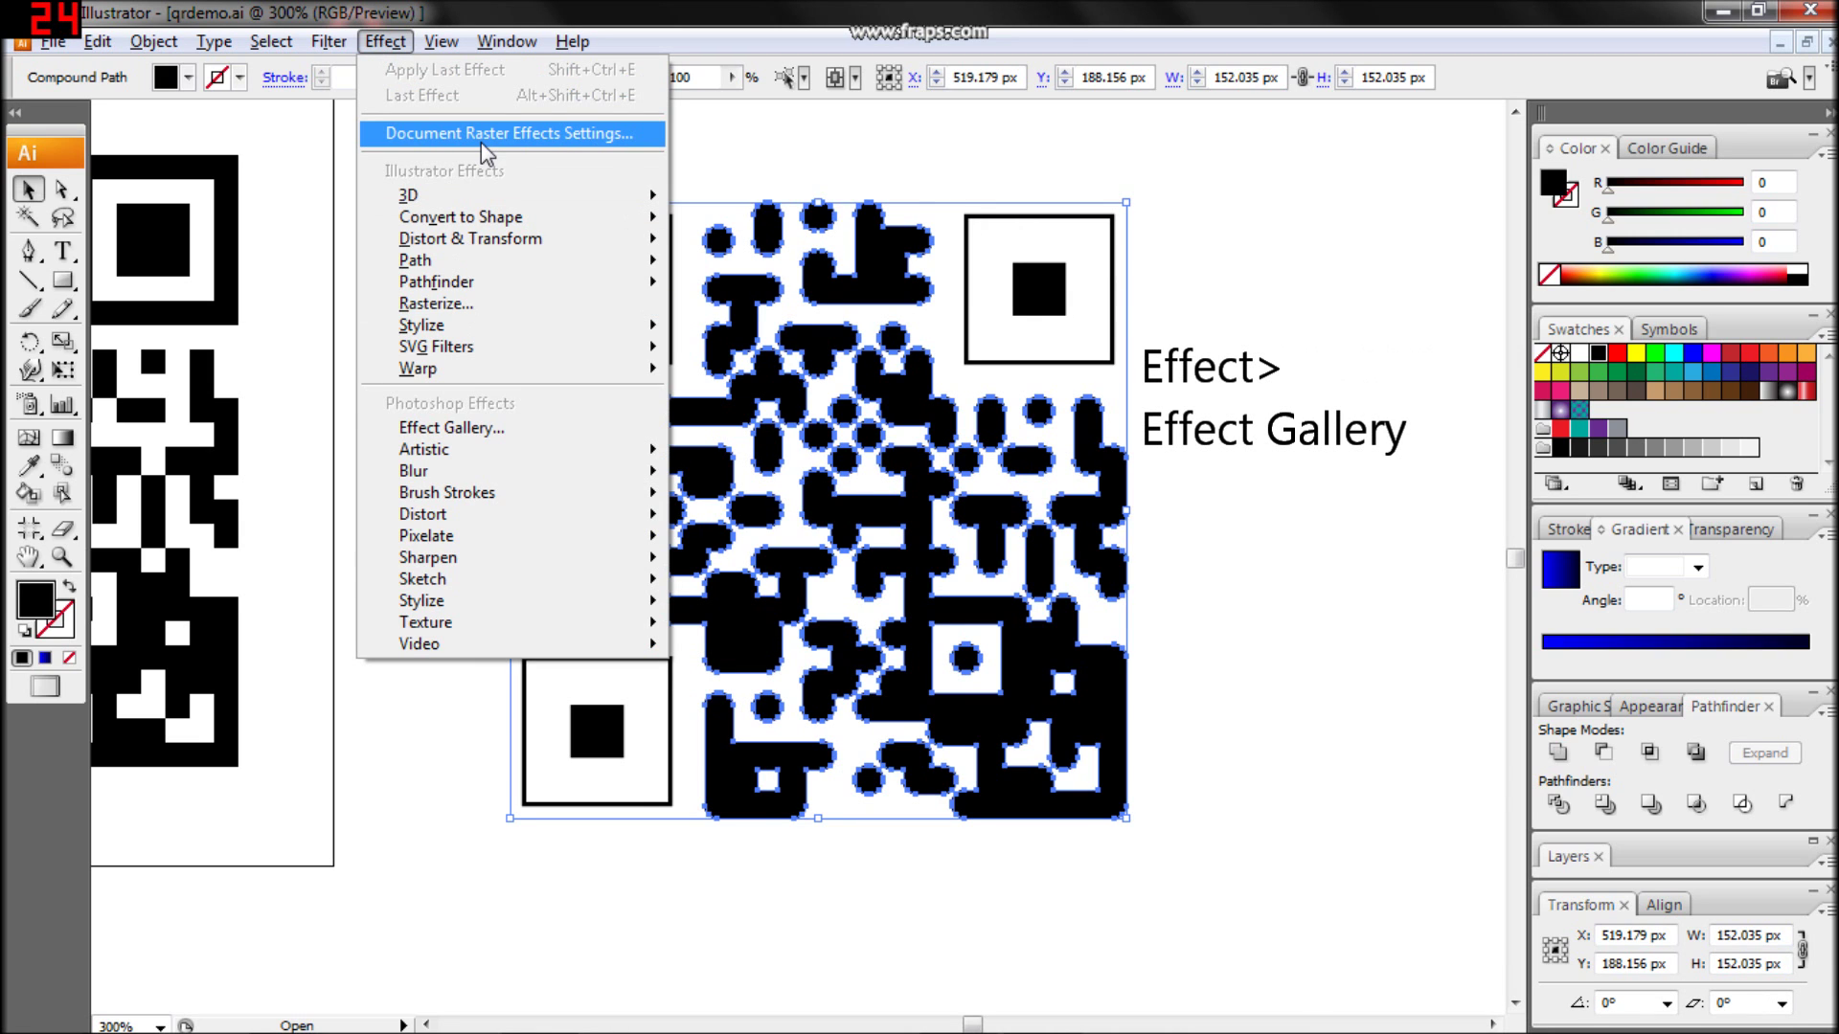
# Step: Apply Bas Relief to the black data modules: Detail 7, Smoothness 5, light from Bottom Left
pyautogui.click(474, 429)
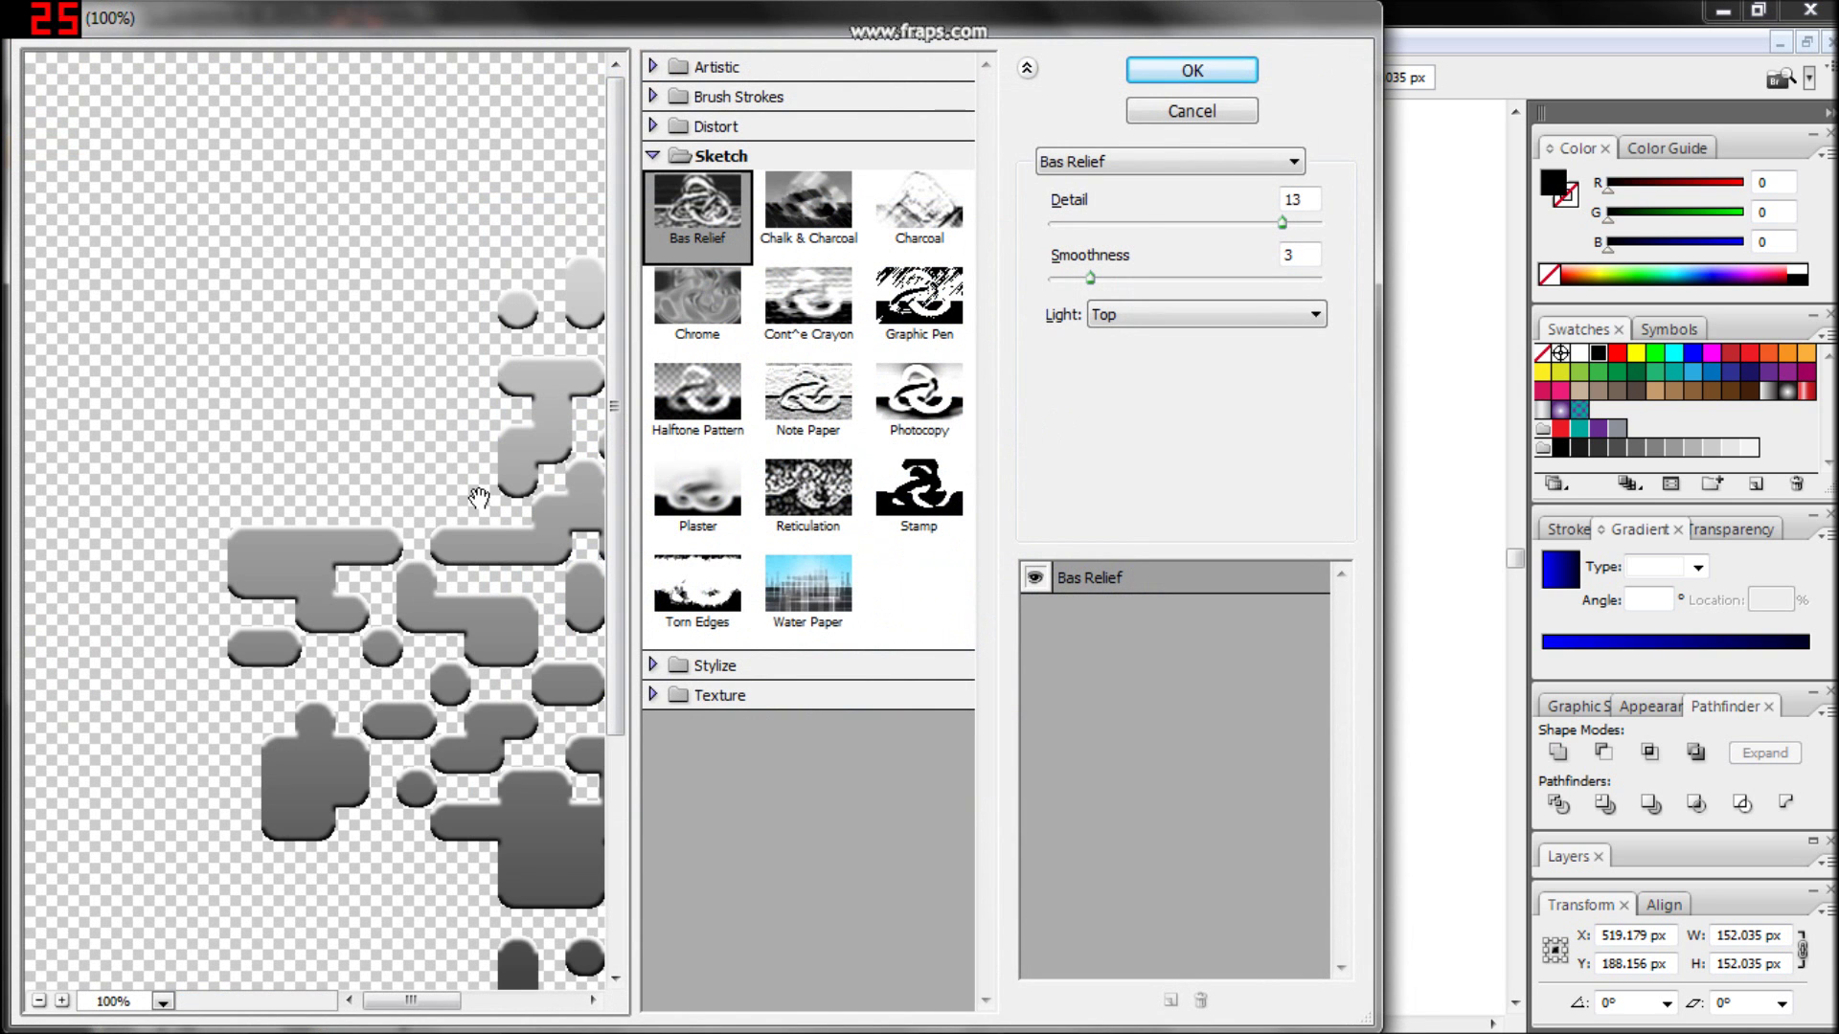
pyautogui.moveTo(479, 497); pyautogui.dragTo(370, 461)
pyautogui.hotkey('ctrl', '+')
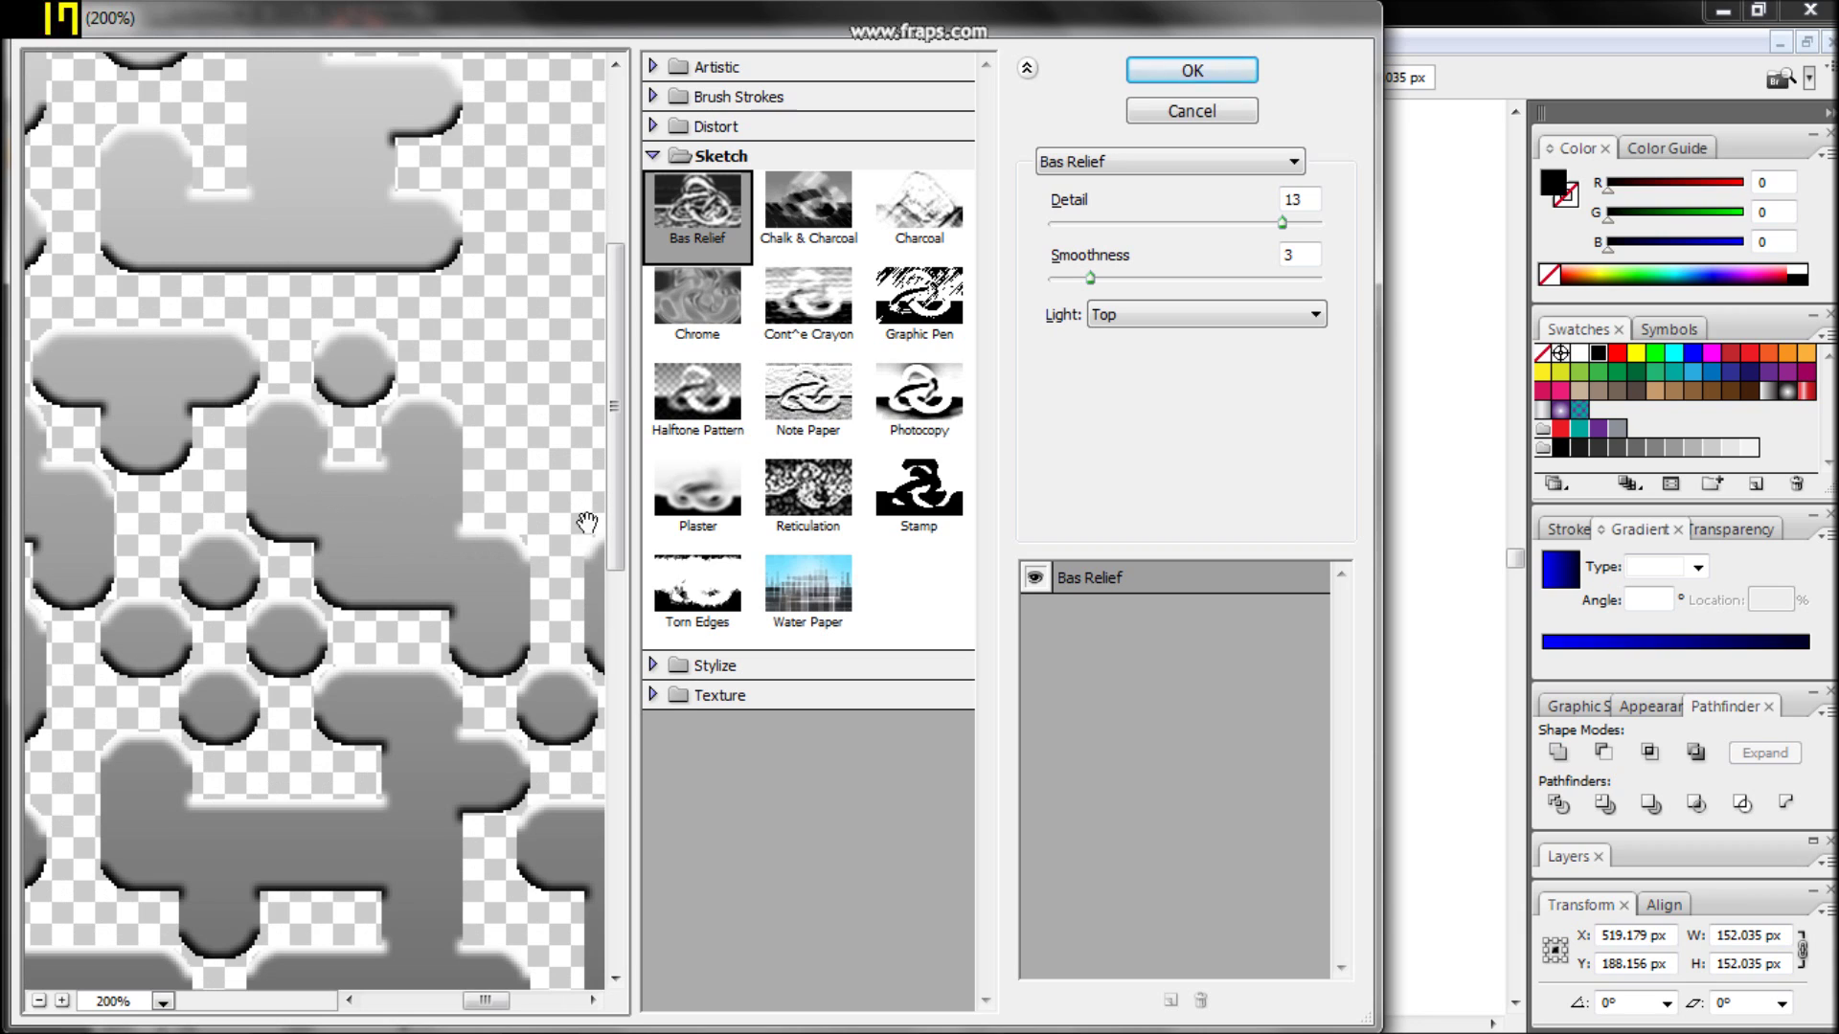
pyautogui.click(1206, 326)
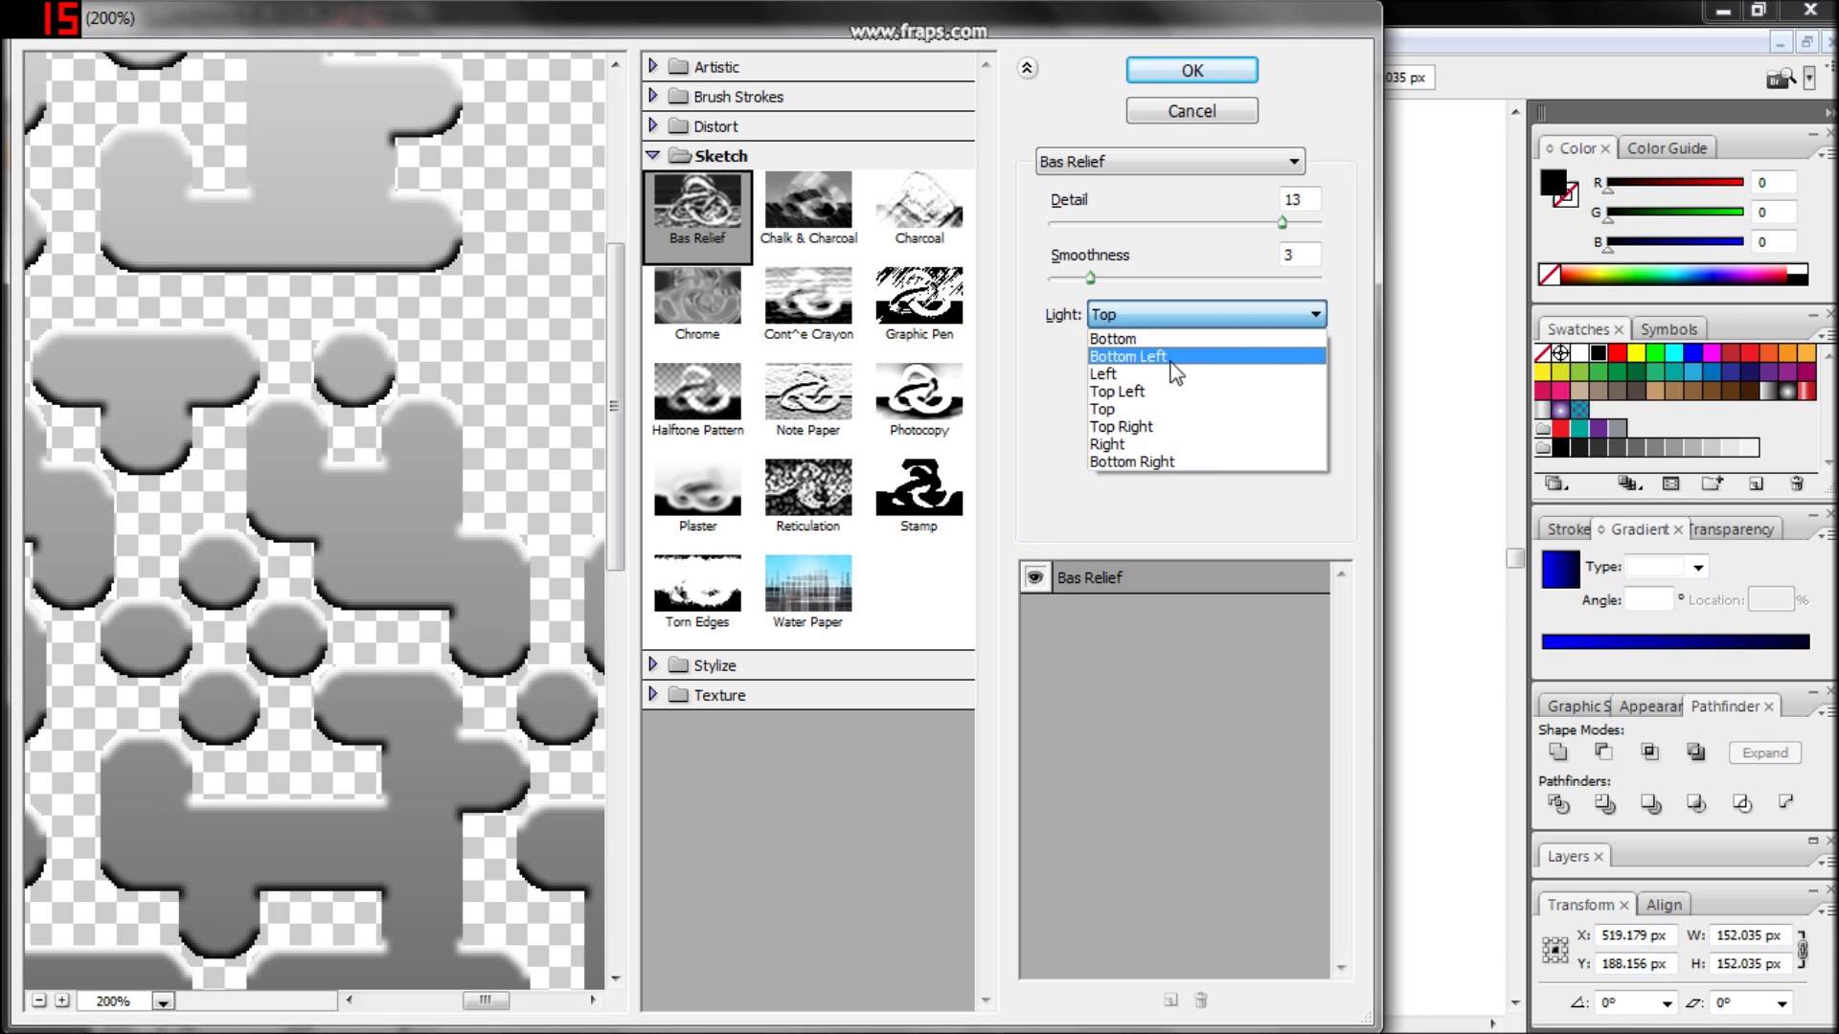
pyautogui.click(1176, 358)
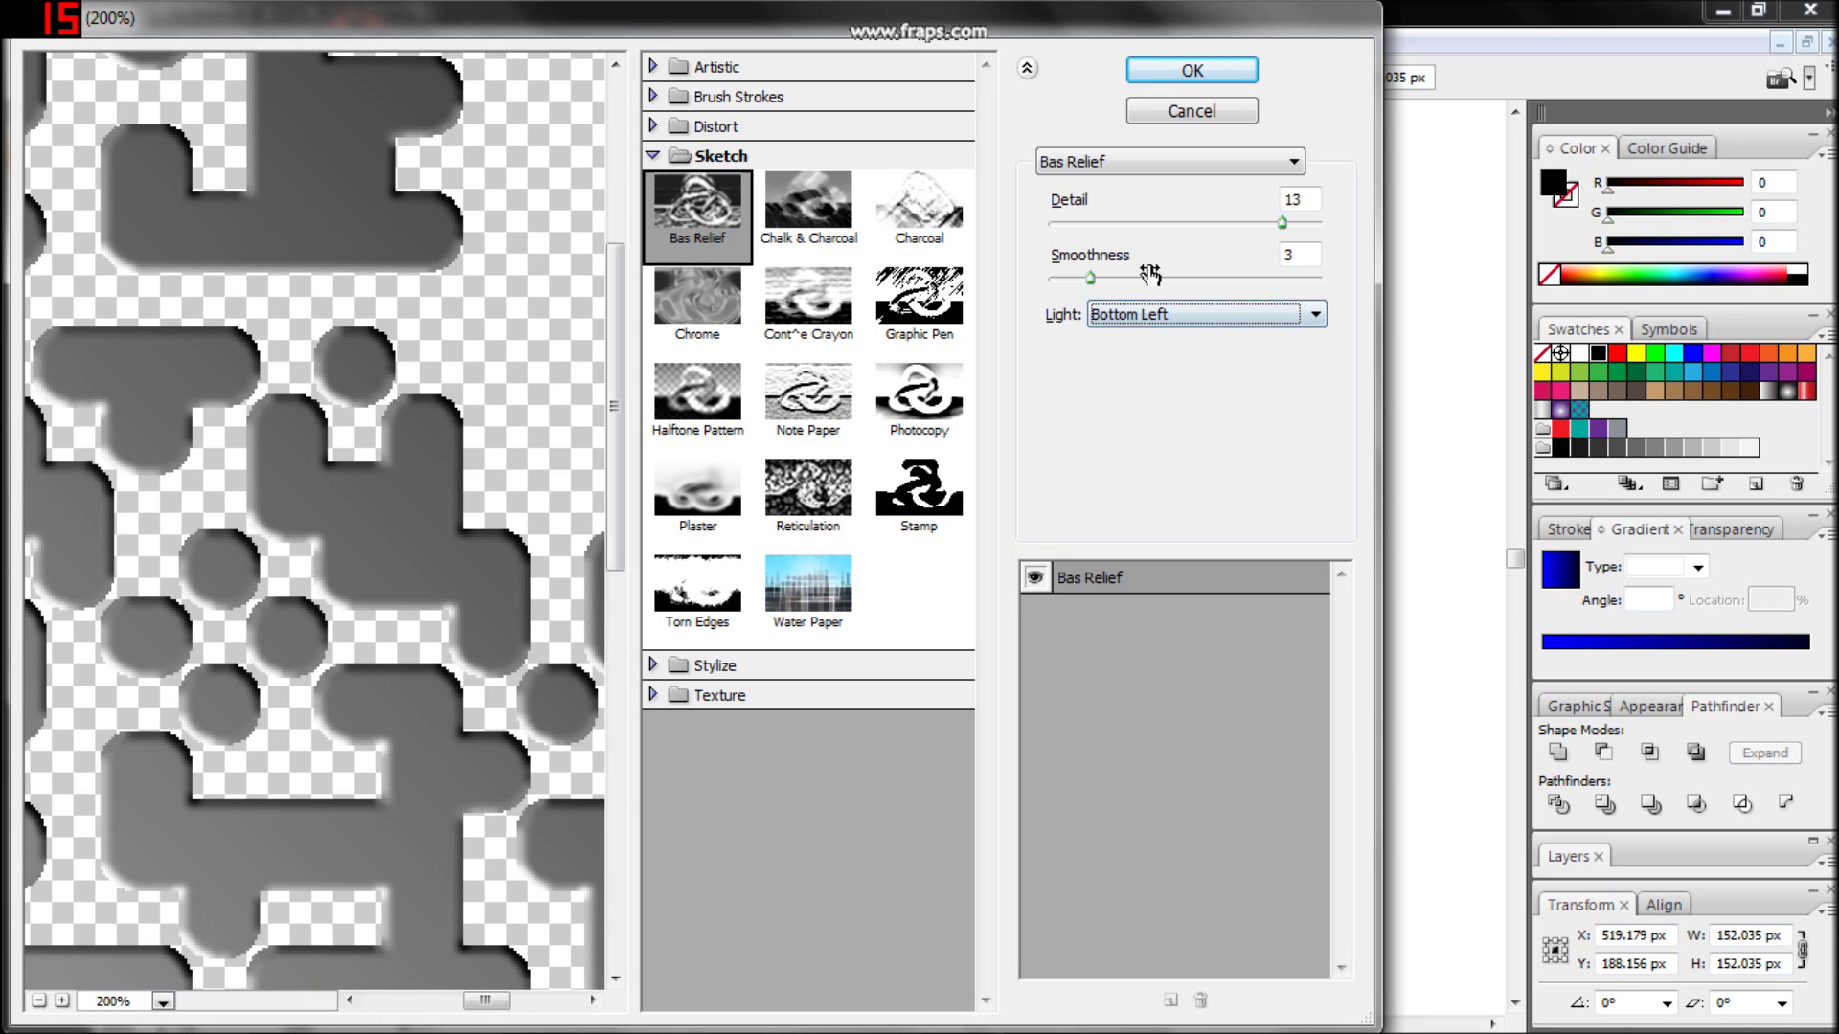
pyautogui.moveTo(1091, 278); pyautogui.dragTo(1122, 278)
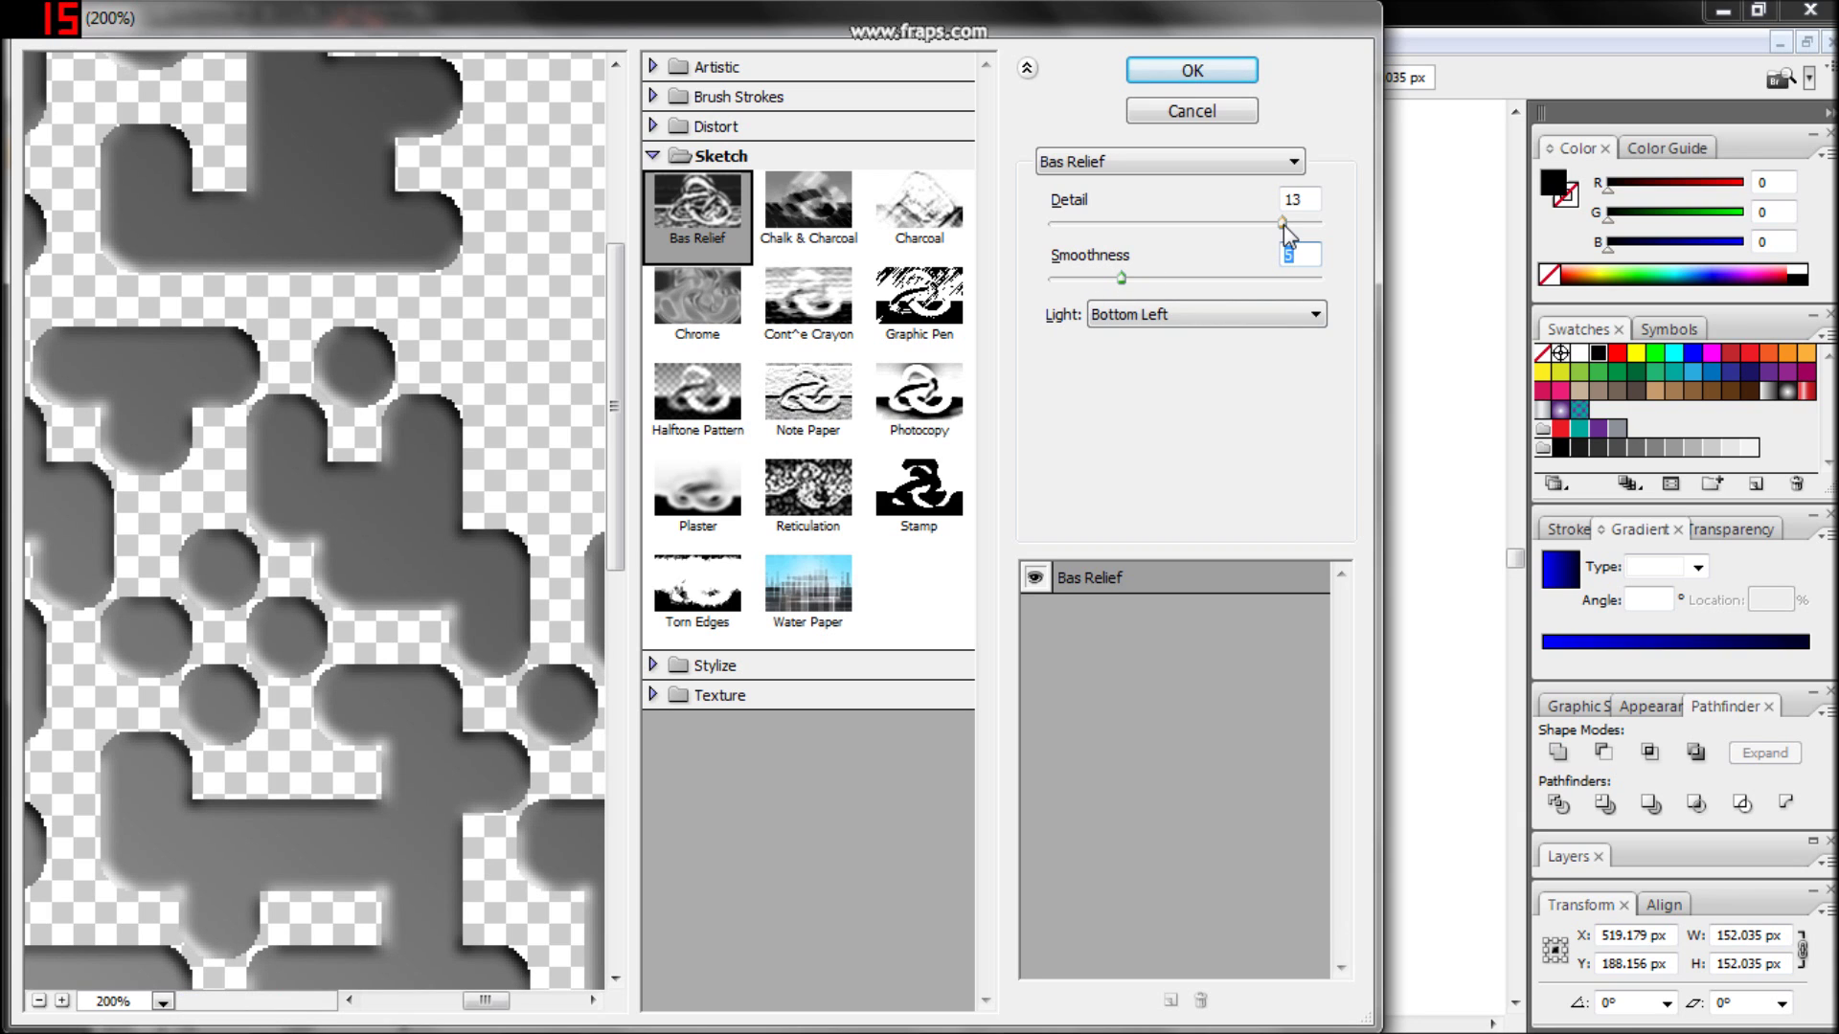
pyautogui.moveTo(1283, 224); pyautogui.dragTo(1168, 222)
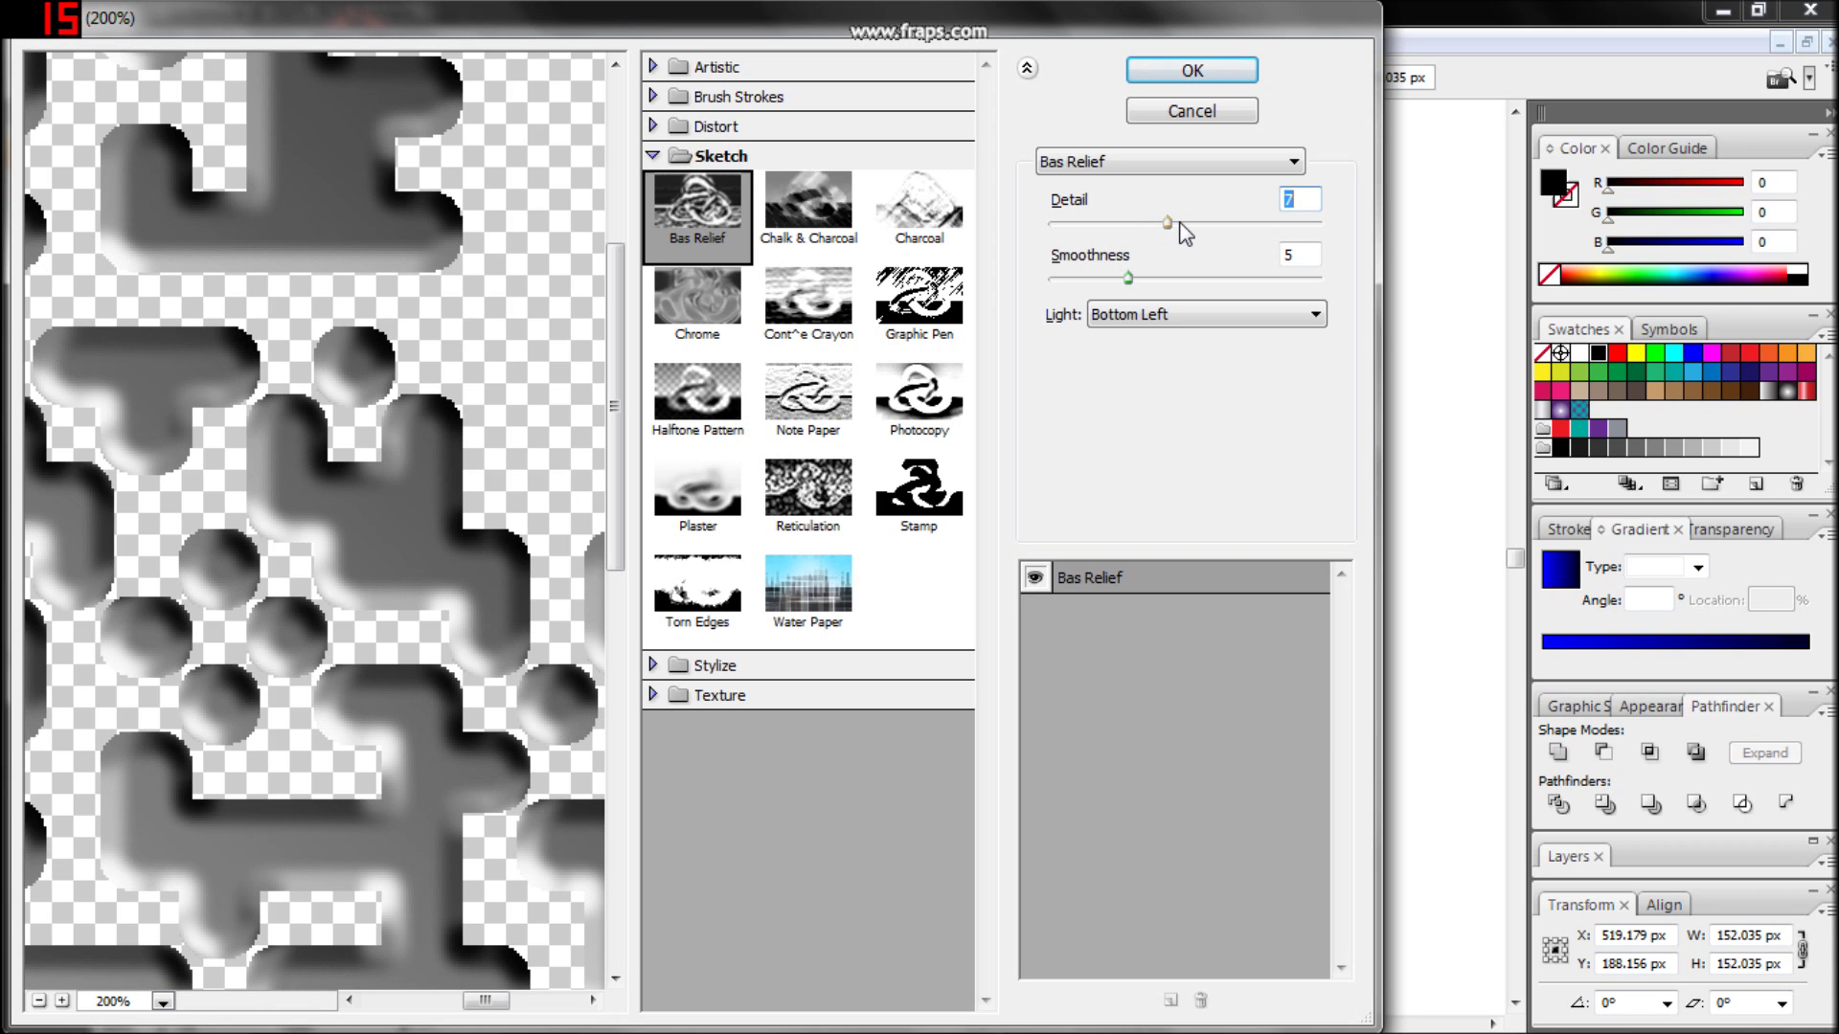
pyautogui.click(1238, 76)
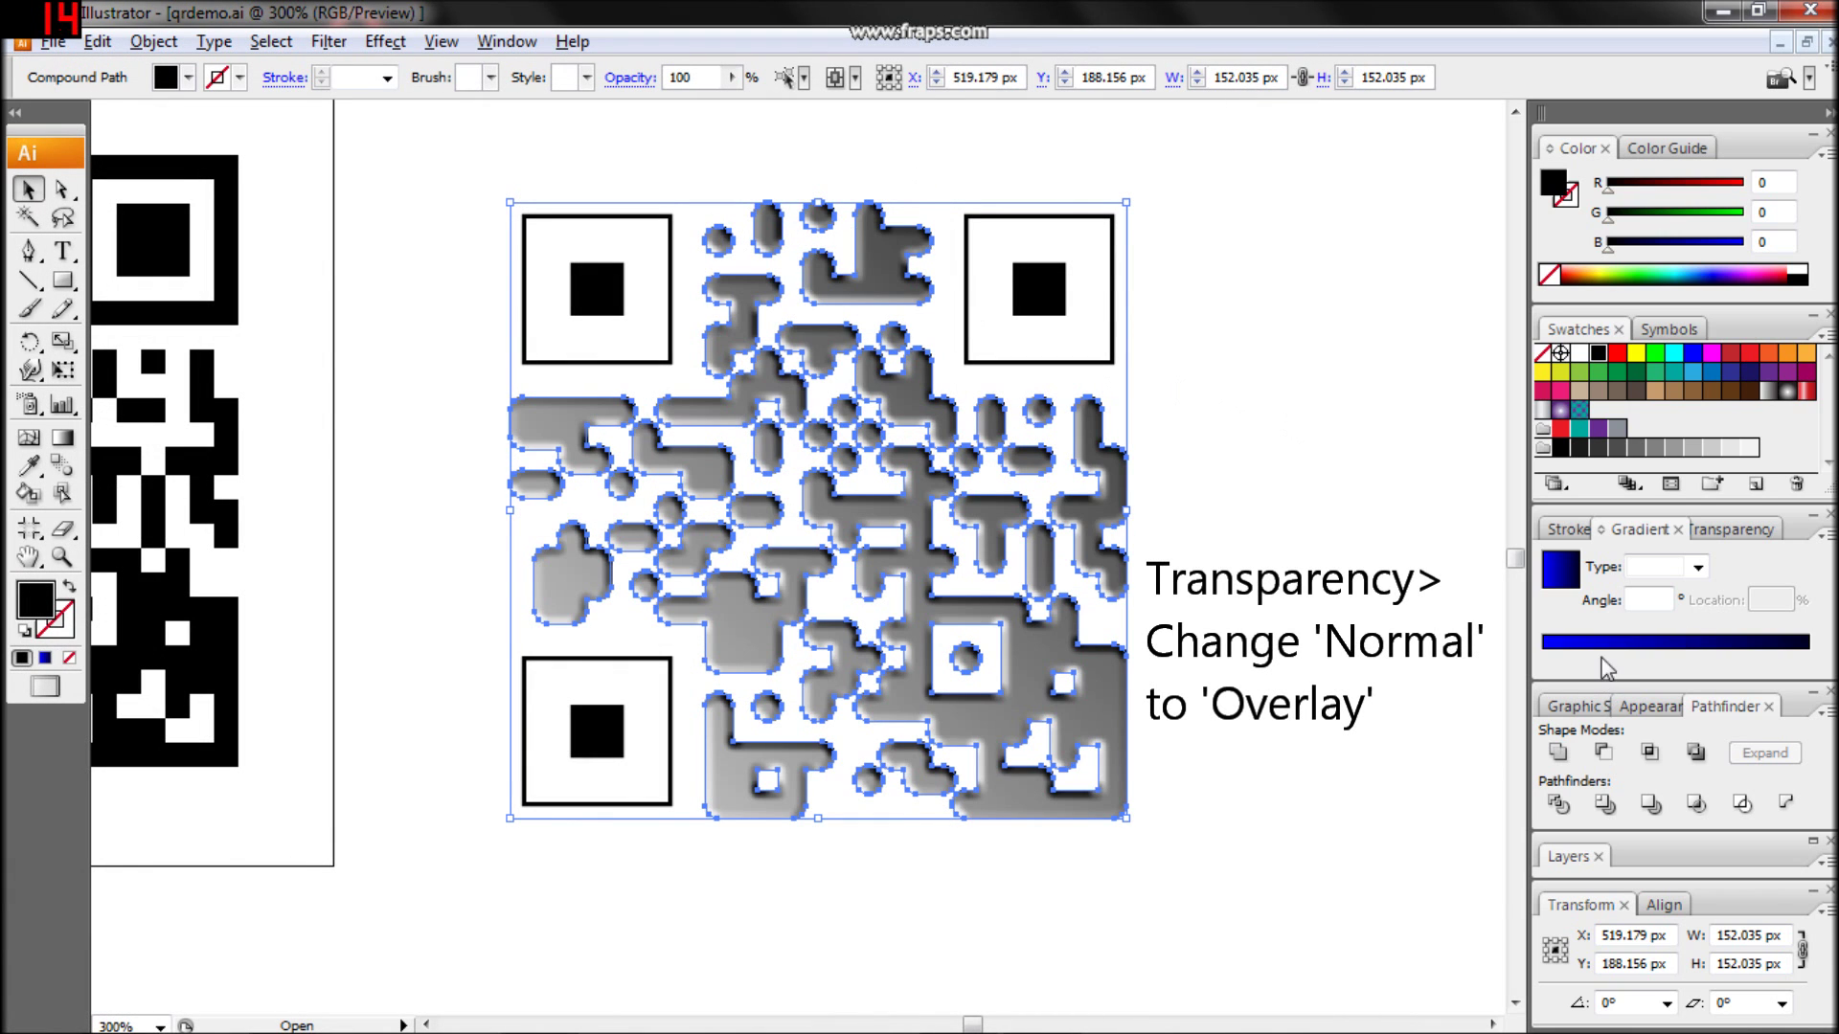
# Step: Set the embossed data modules' blend mode to Overlay over the blue gradient
pyautogui.click(1720, 534)
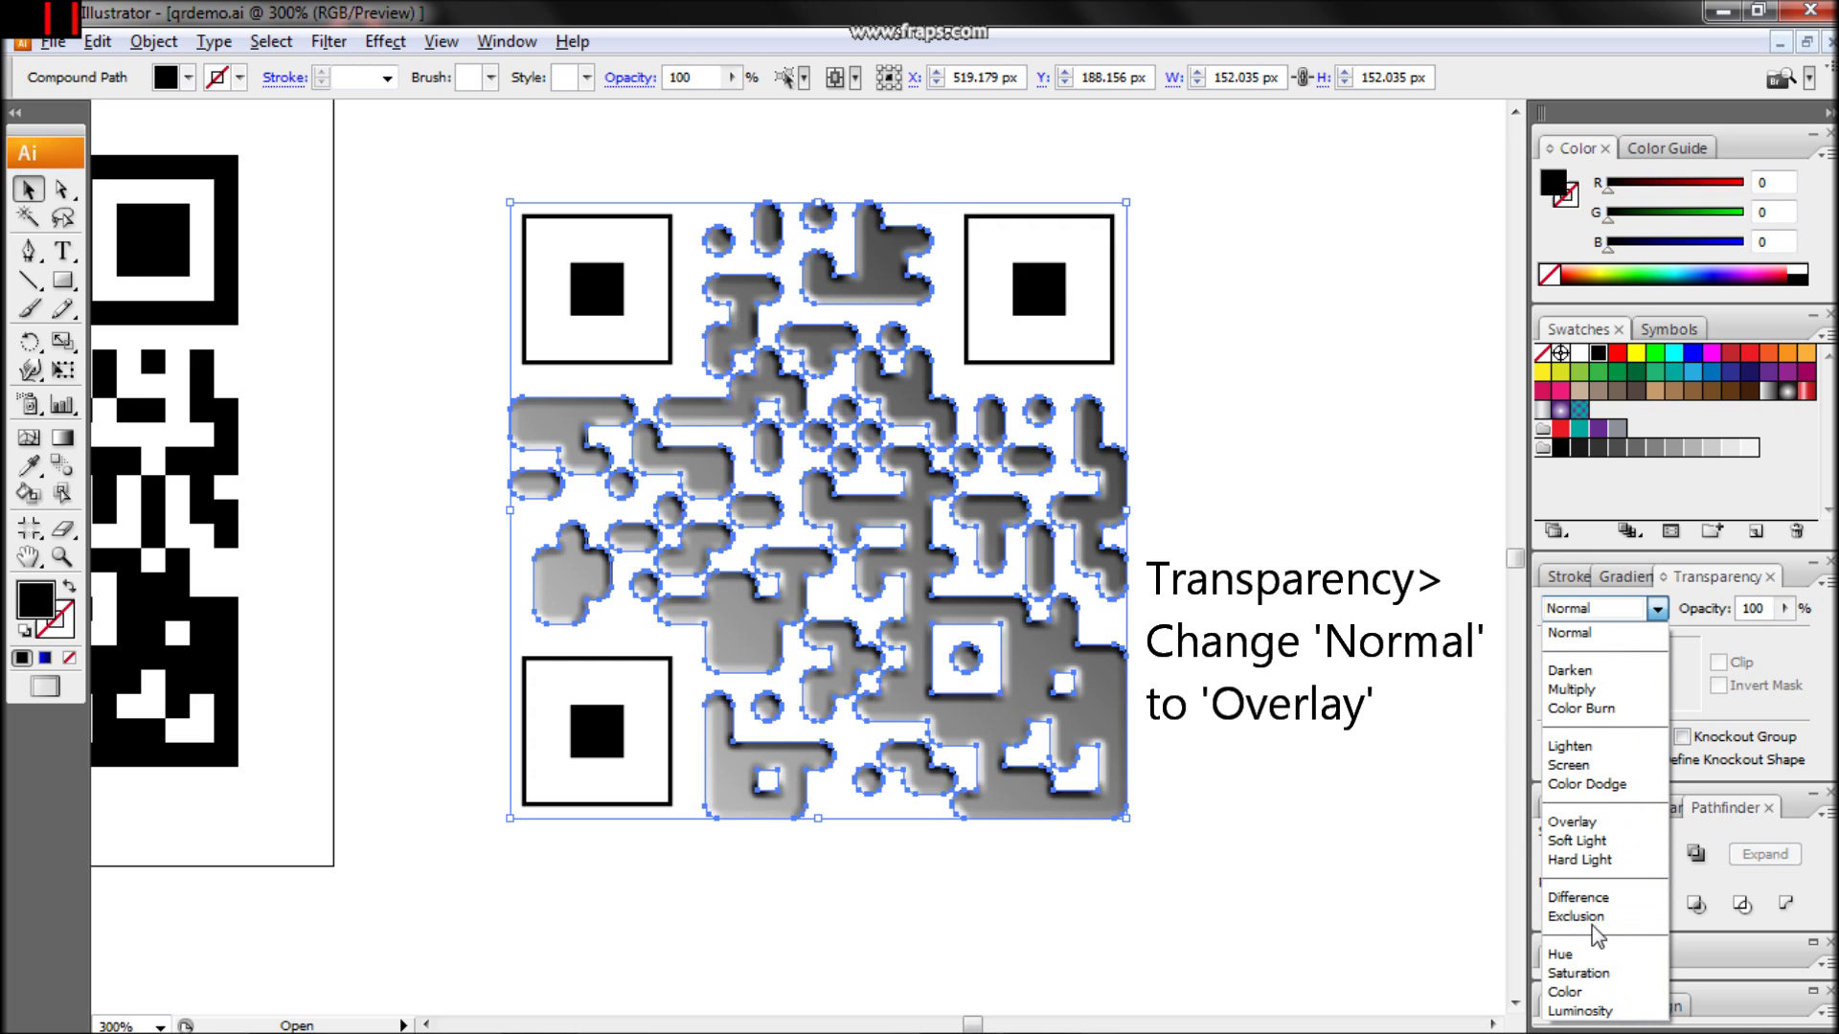
pyautogui.click(1593, 826)
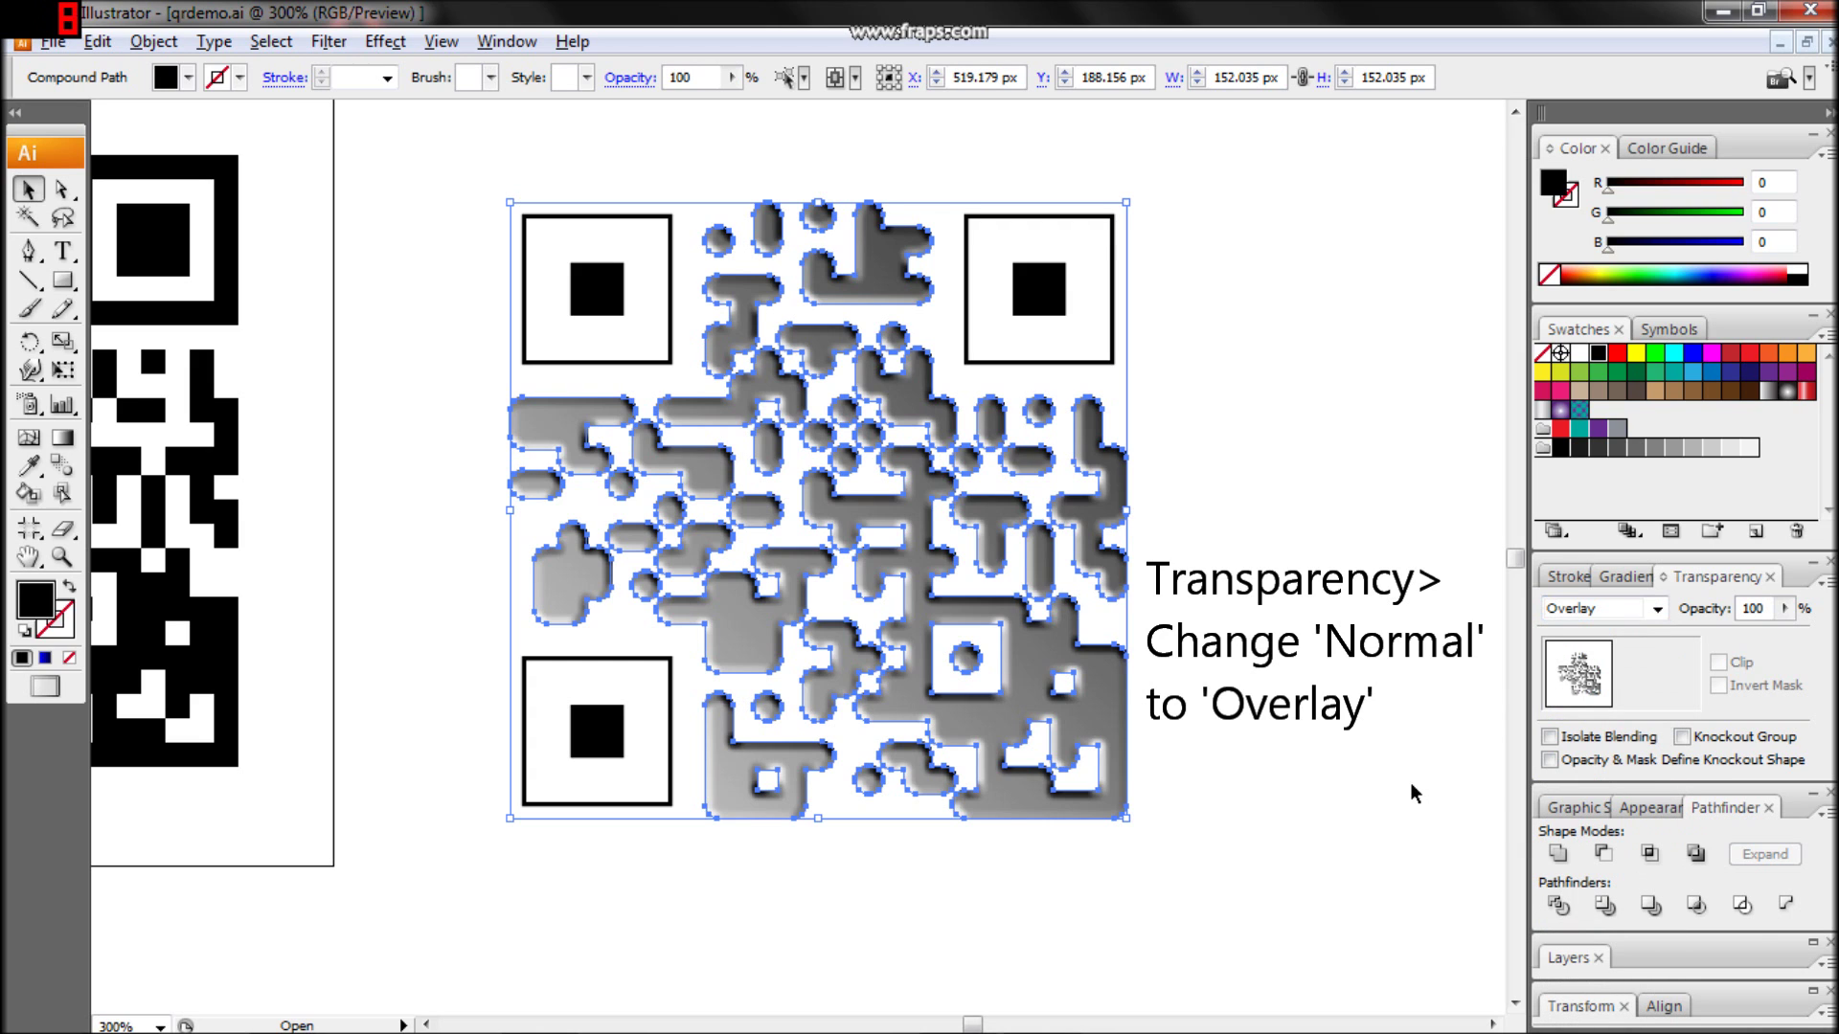
pyautogui.click(1363, 684)
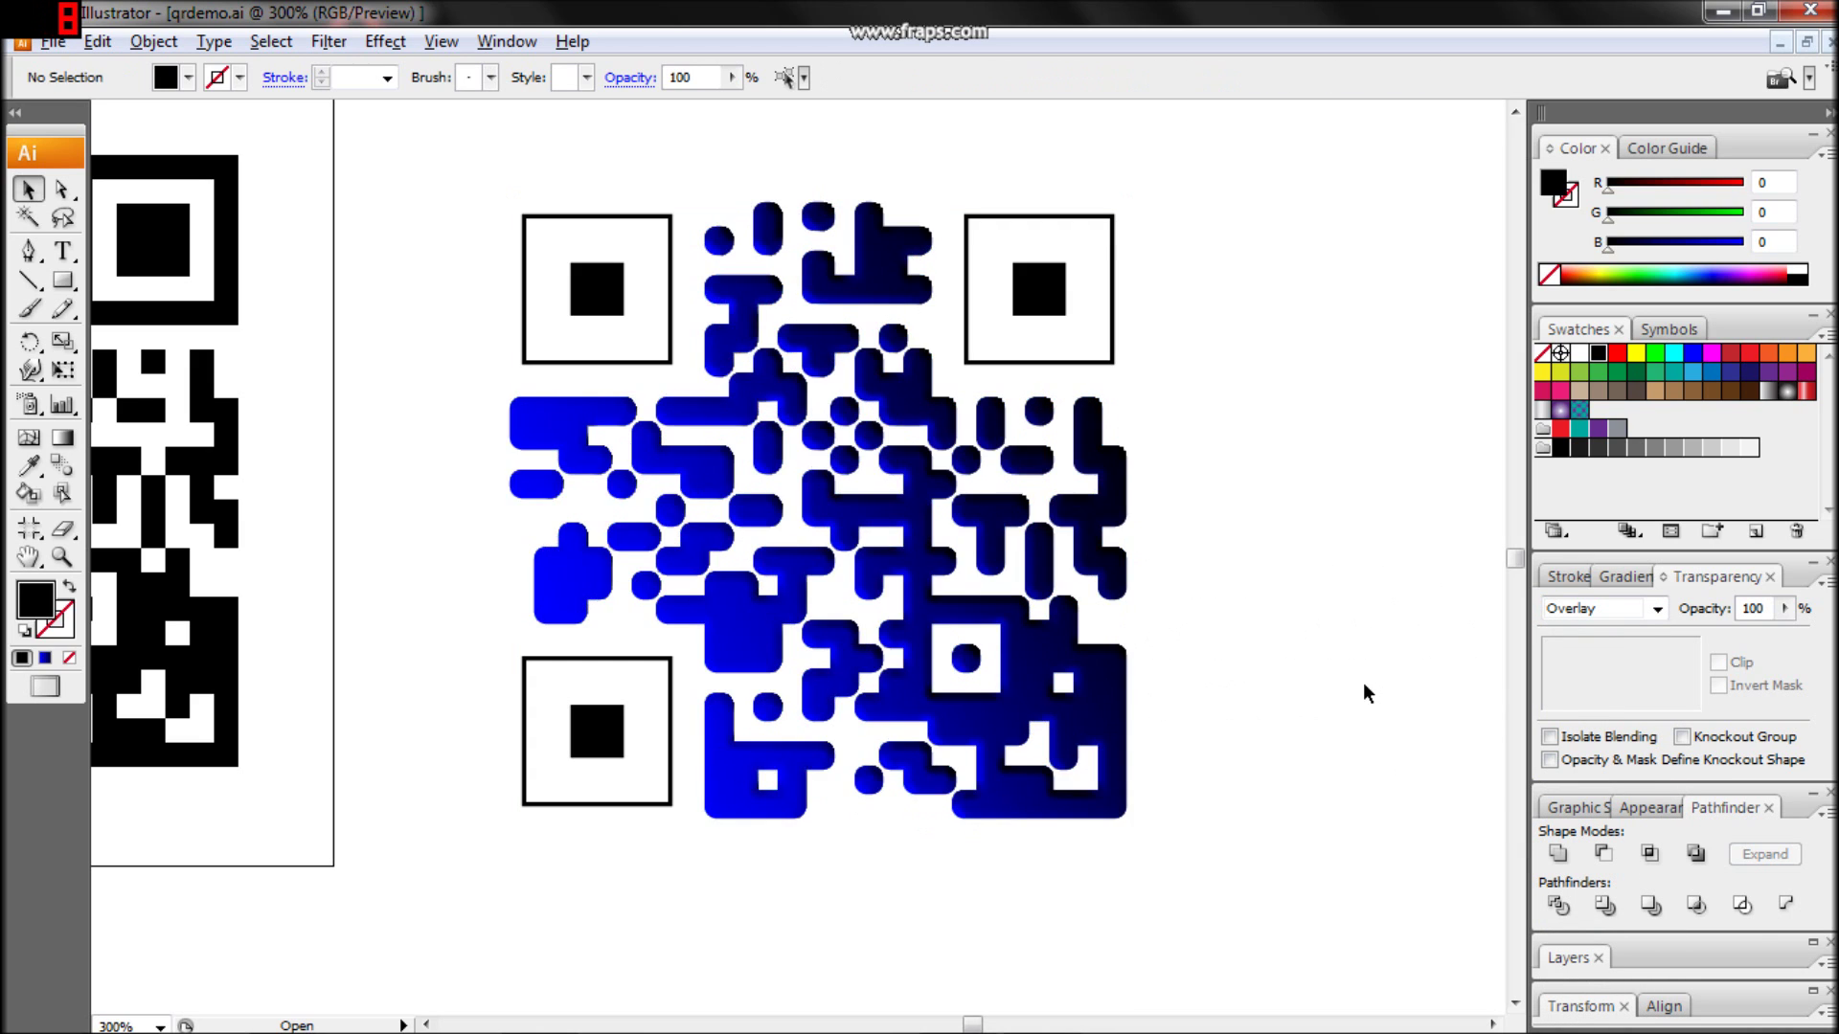
pyautogui.click(664, 687)
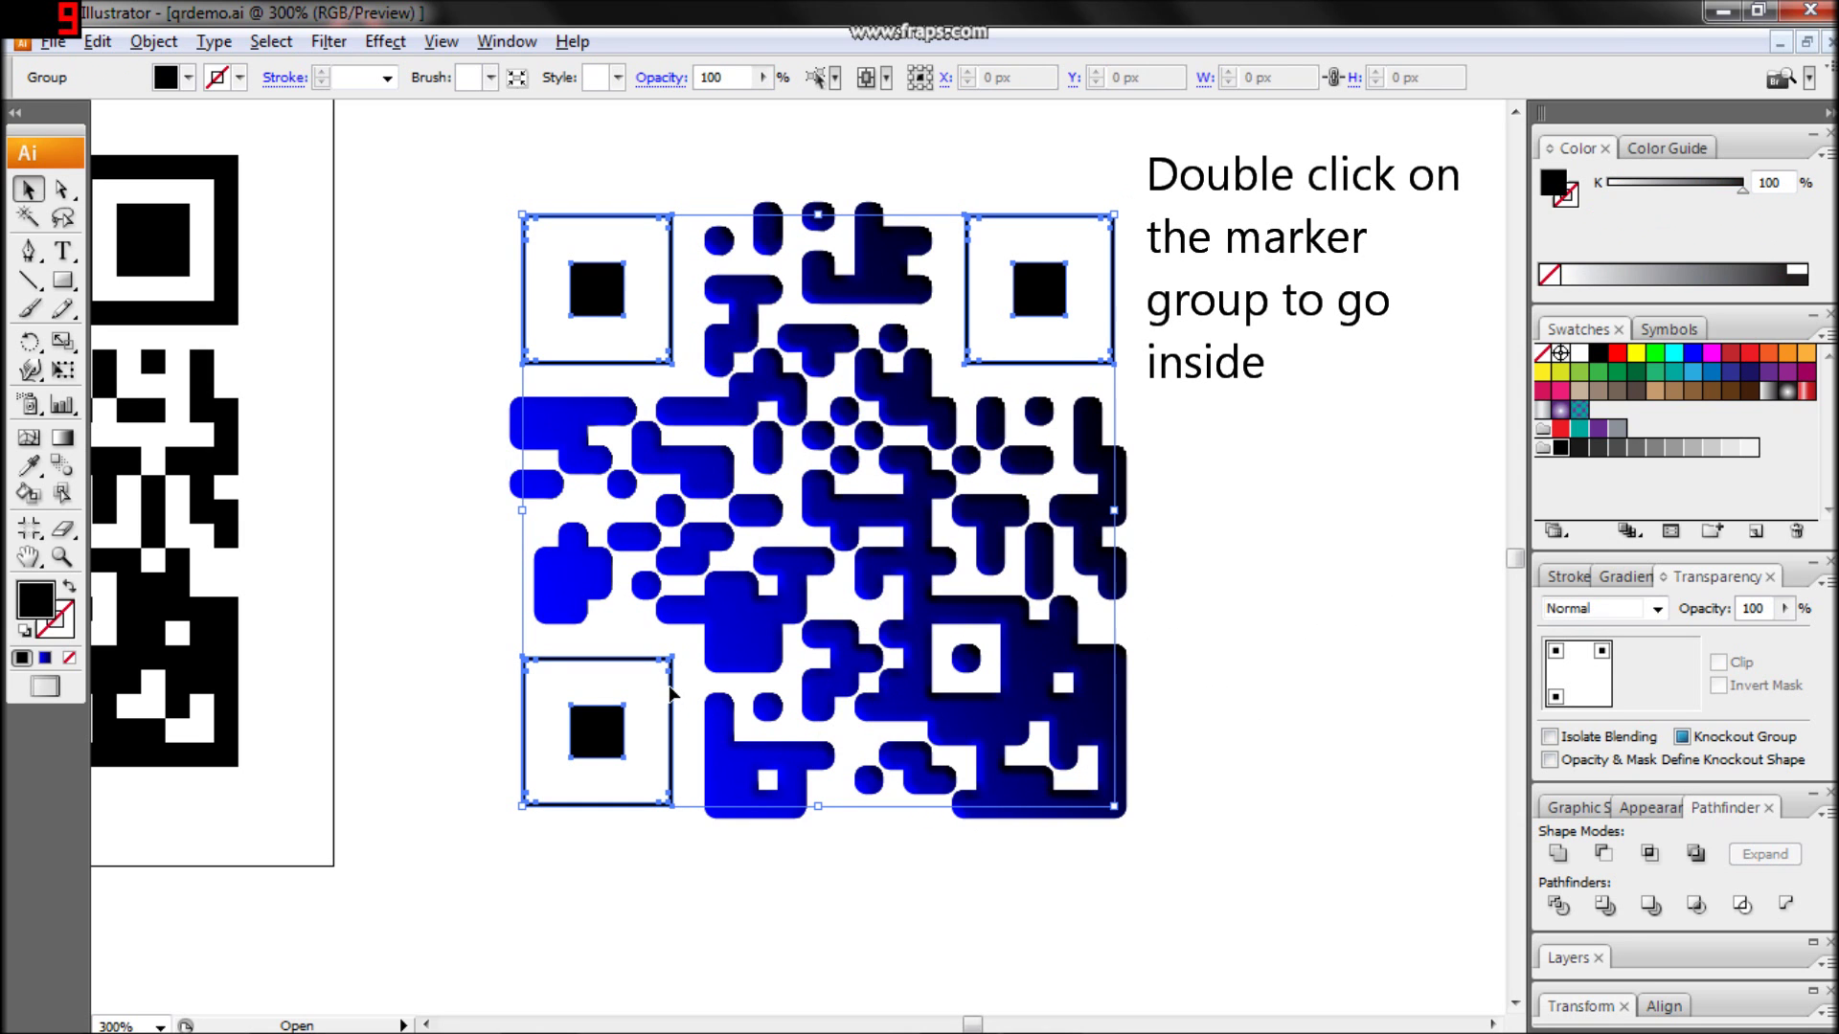
# Step: Give the three square corner markers a 6 pt dashed stroke with a 5 pt gap
pyautogui.doubleClick(668, 687)
pyautogui.click(669, 687)
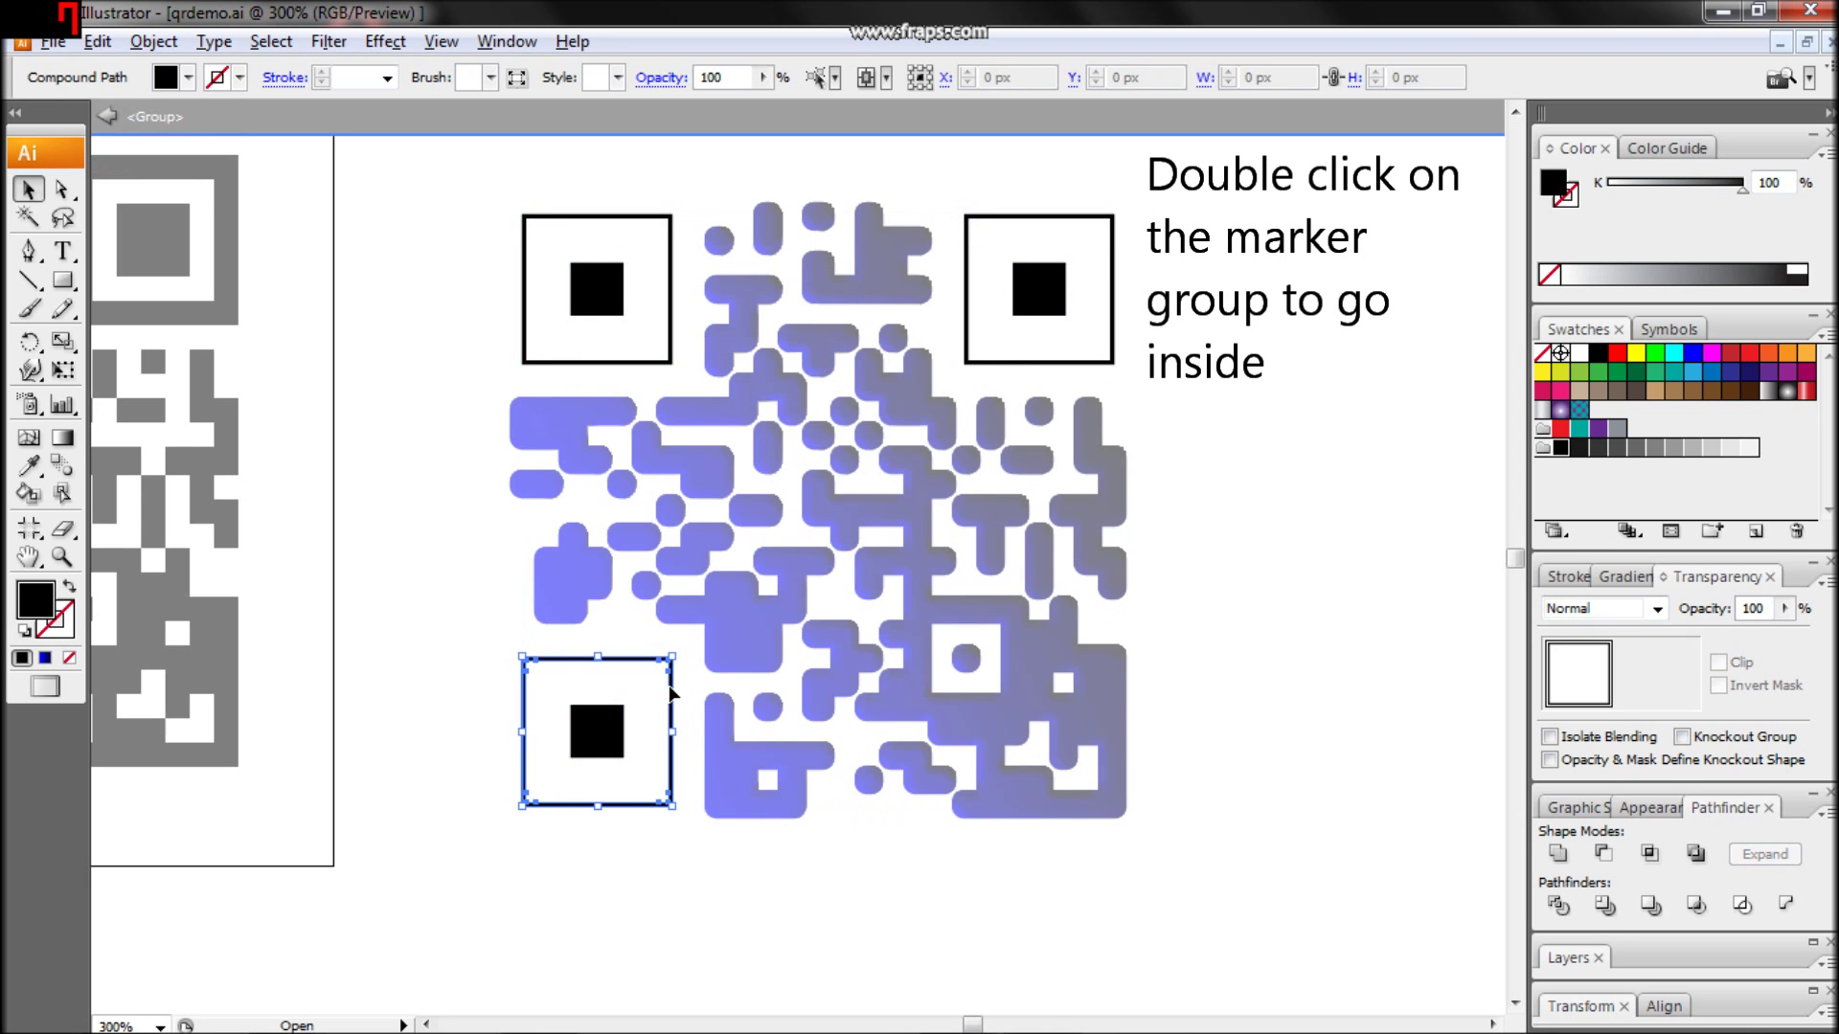
pyautogui.keyDown('shift'); pyautogui.click(664, 361); pyautogui.keyUp('shift')
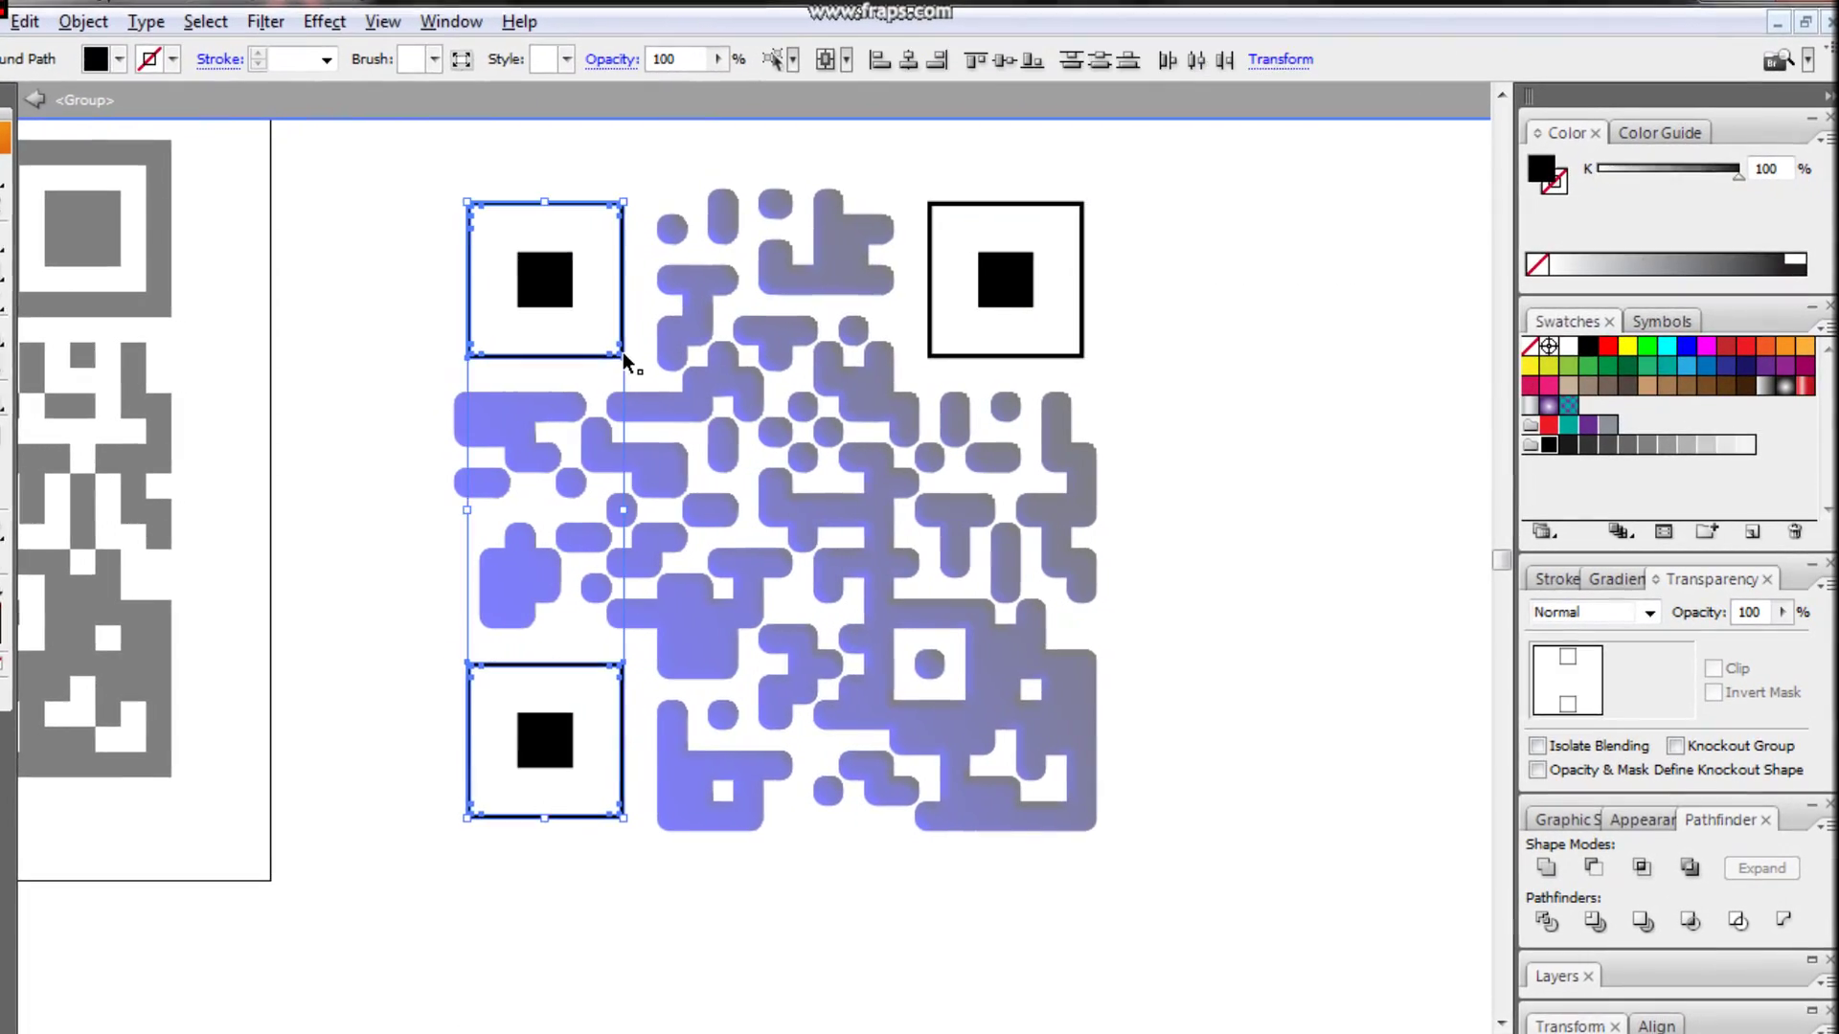
pyautogui.keyDown('shift'); pyautogui.click(989, 313); pyautogui.keyUp('shift')
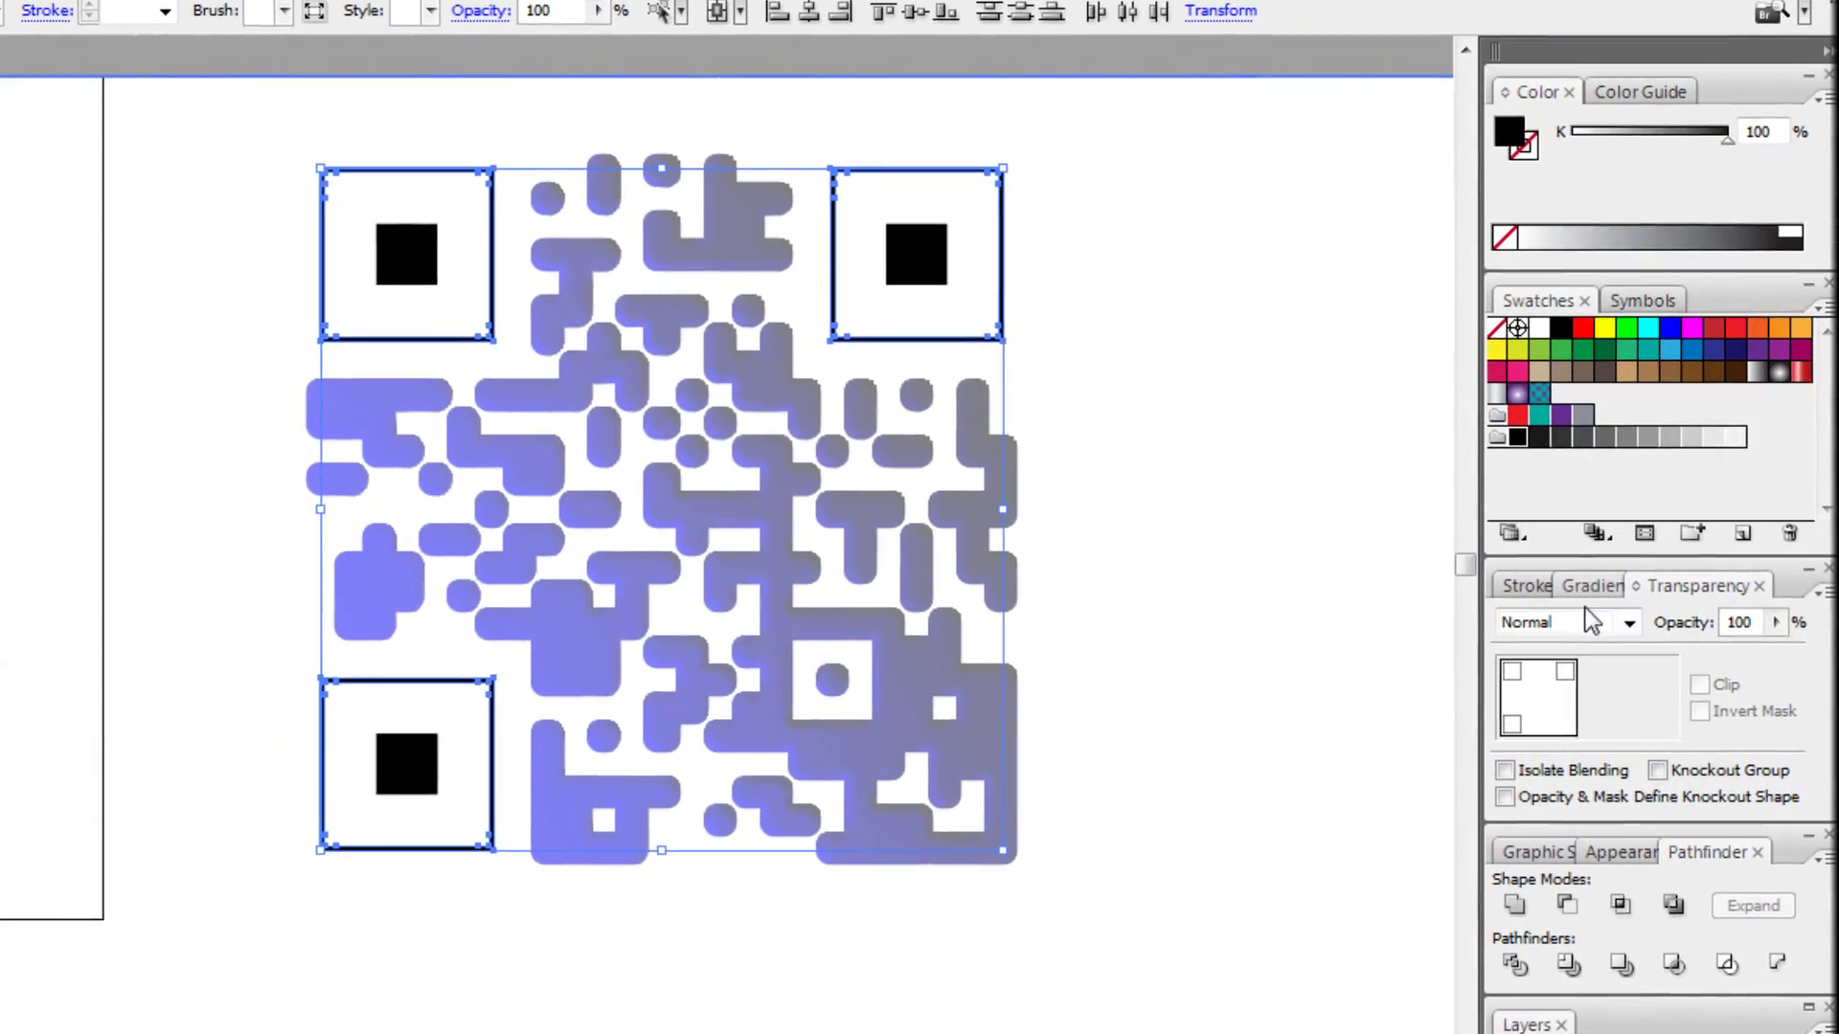
pyautogui.click(1522, 586)
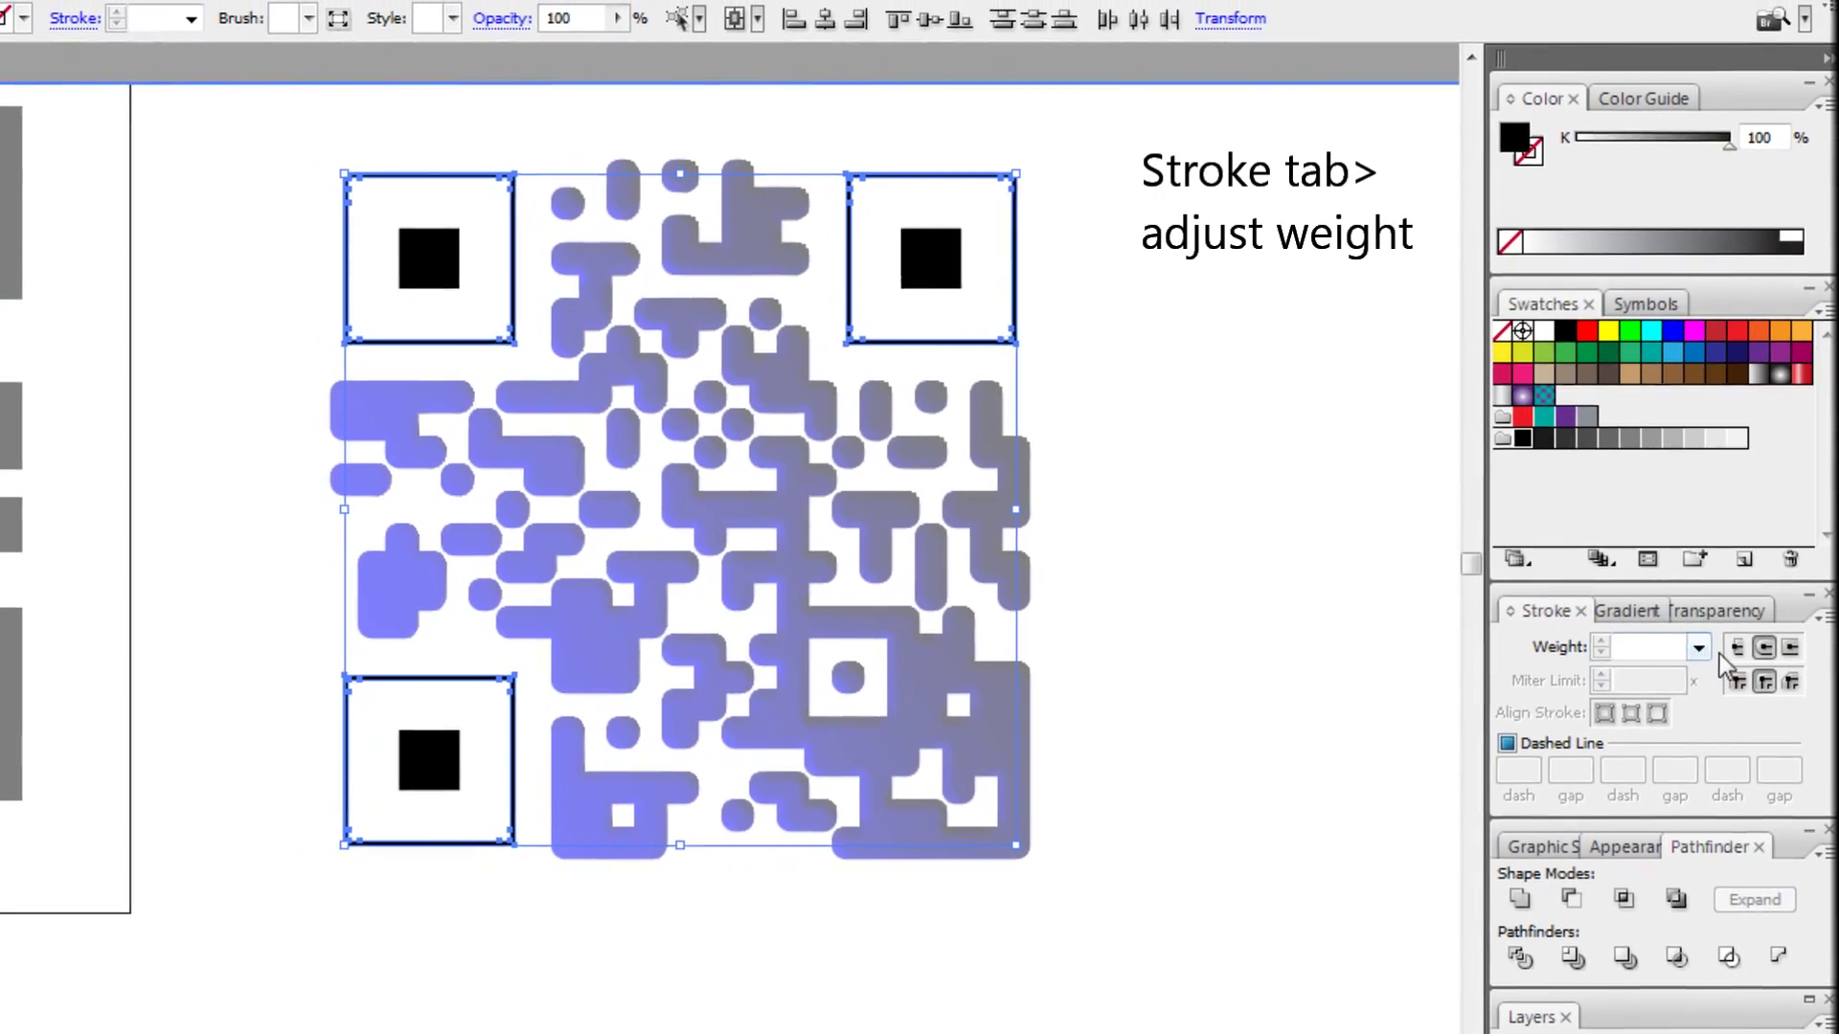
pyautogui.click(1694, 652)
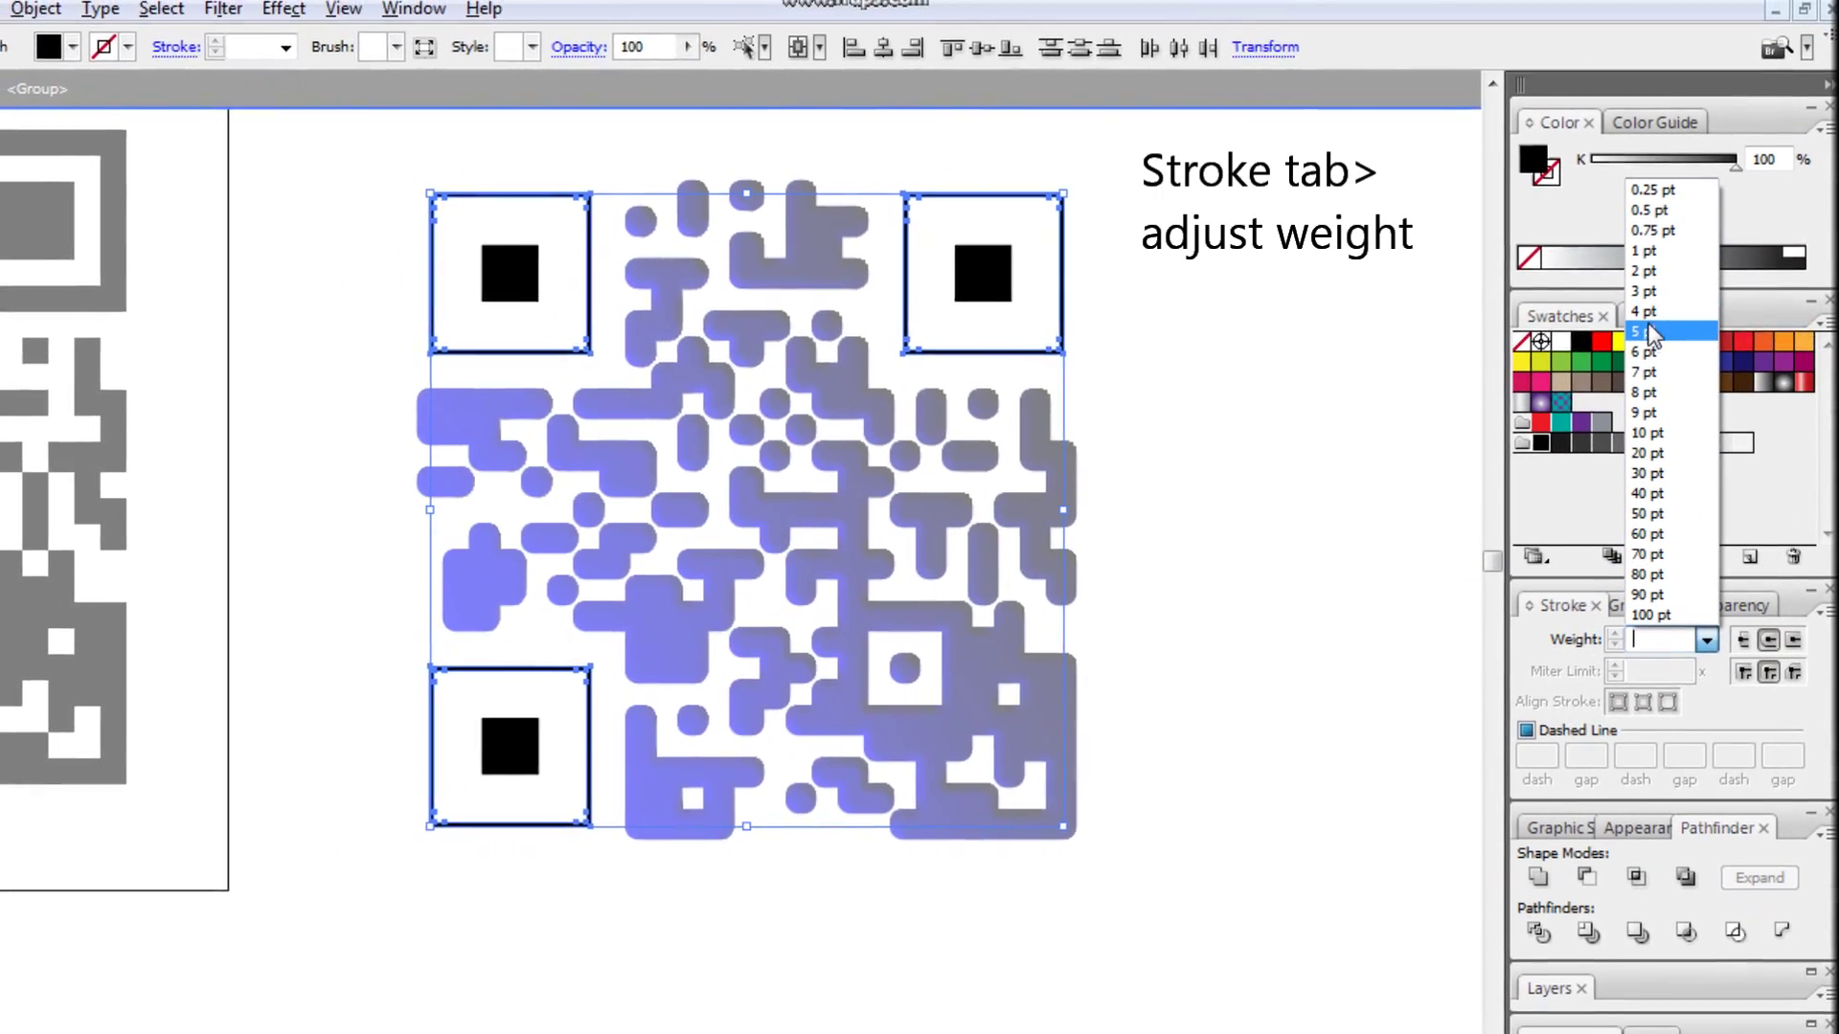
pyautogui.click(1650, 355)
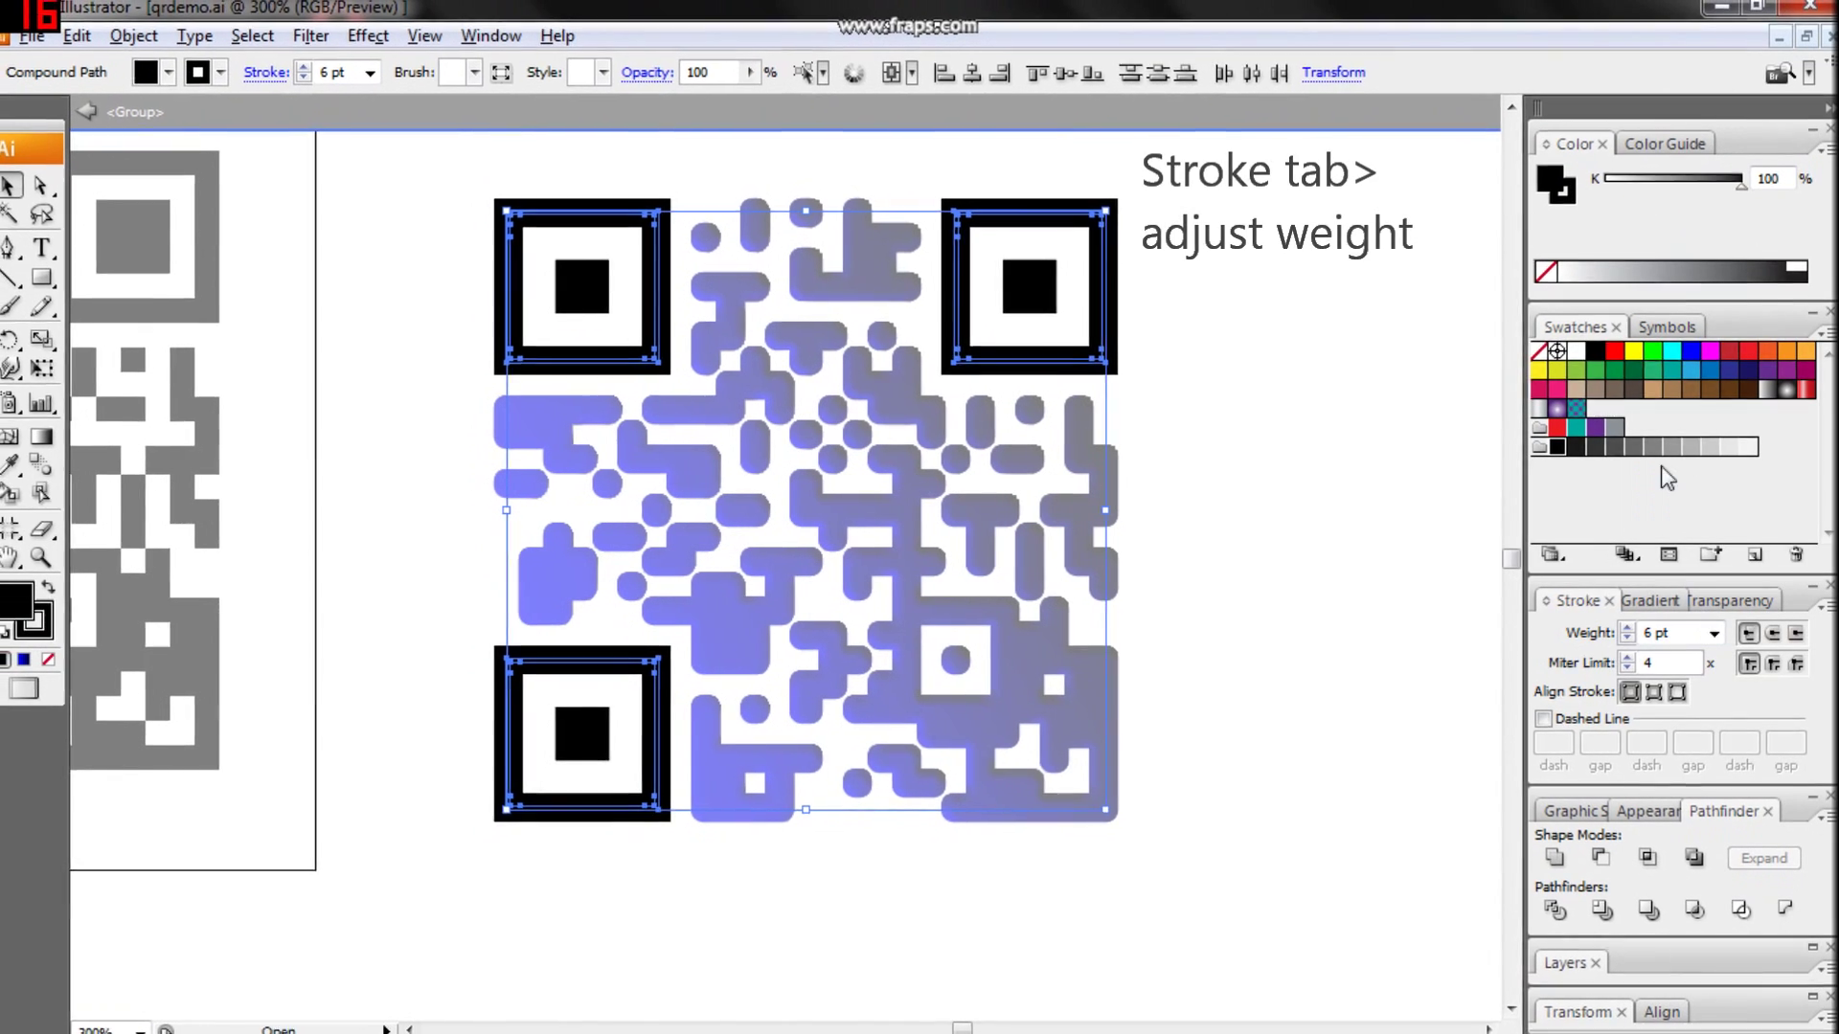
pyautogui.hotkey('shift', 'Tab')
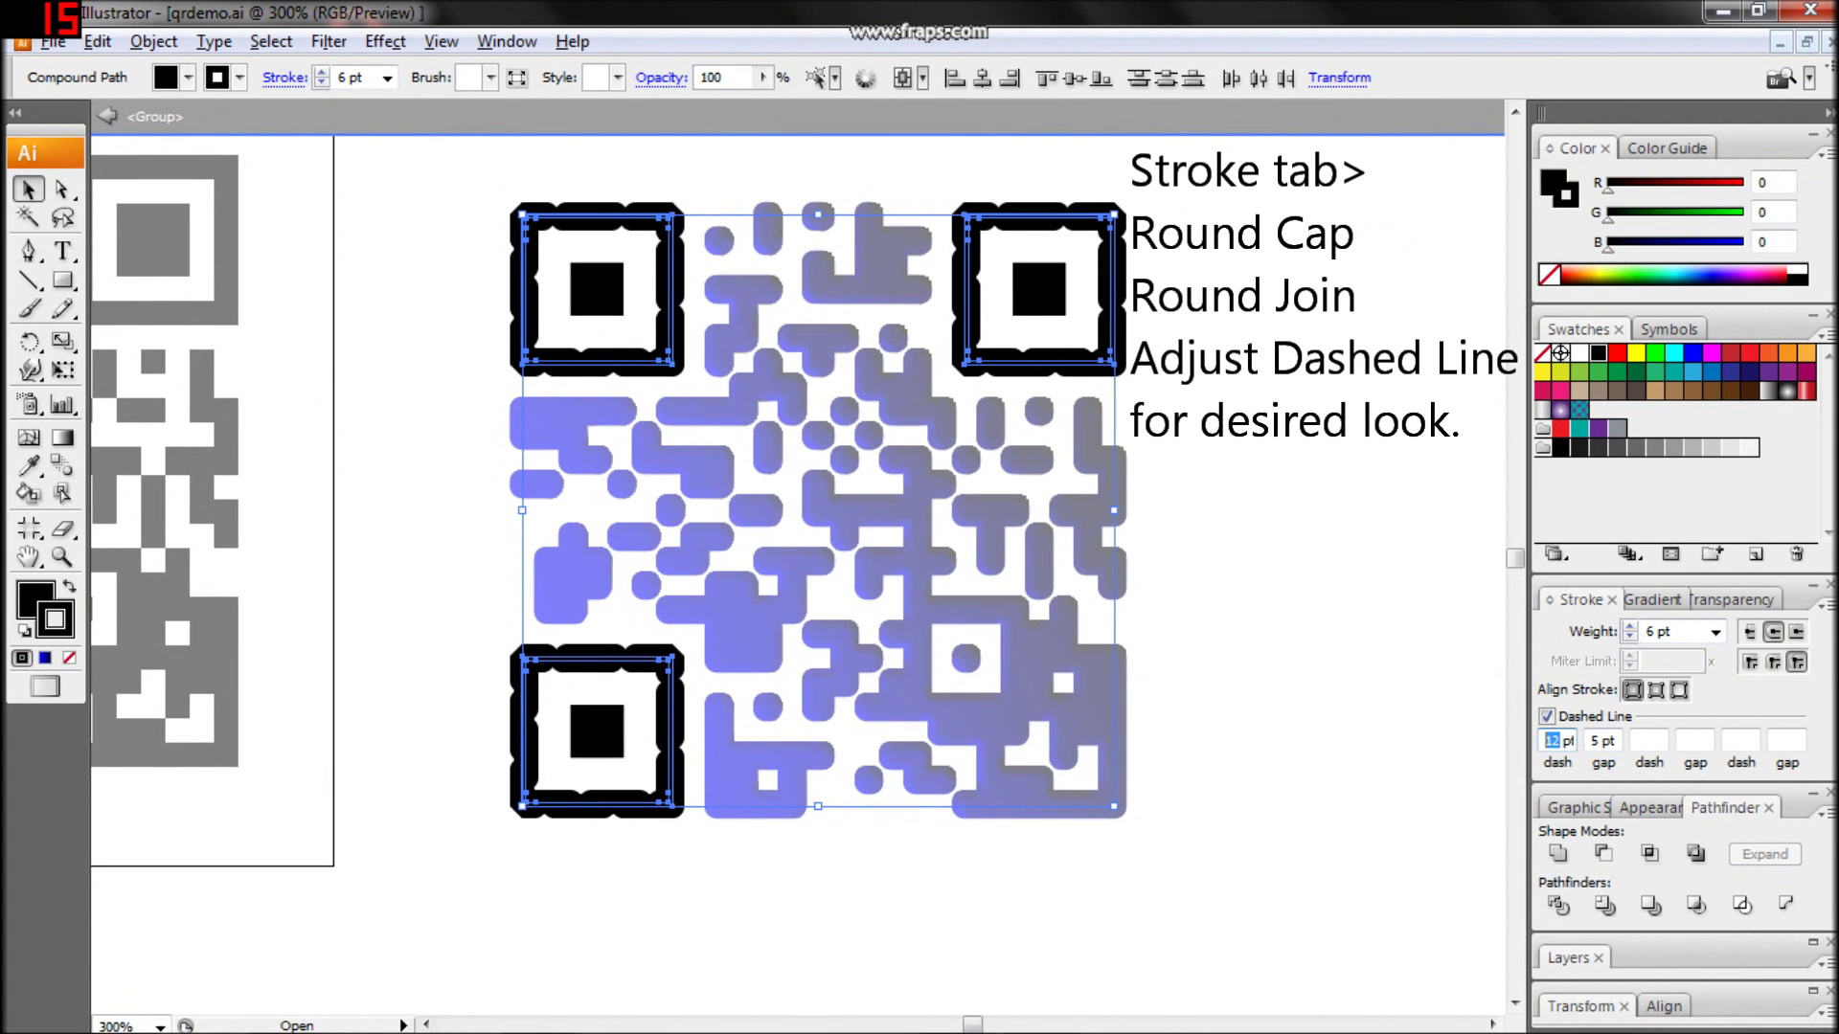
pyautogui.click(1457, 773)
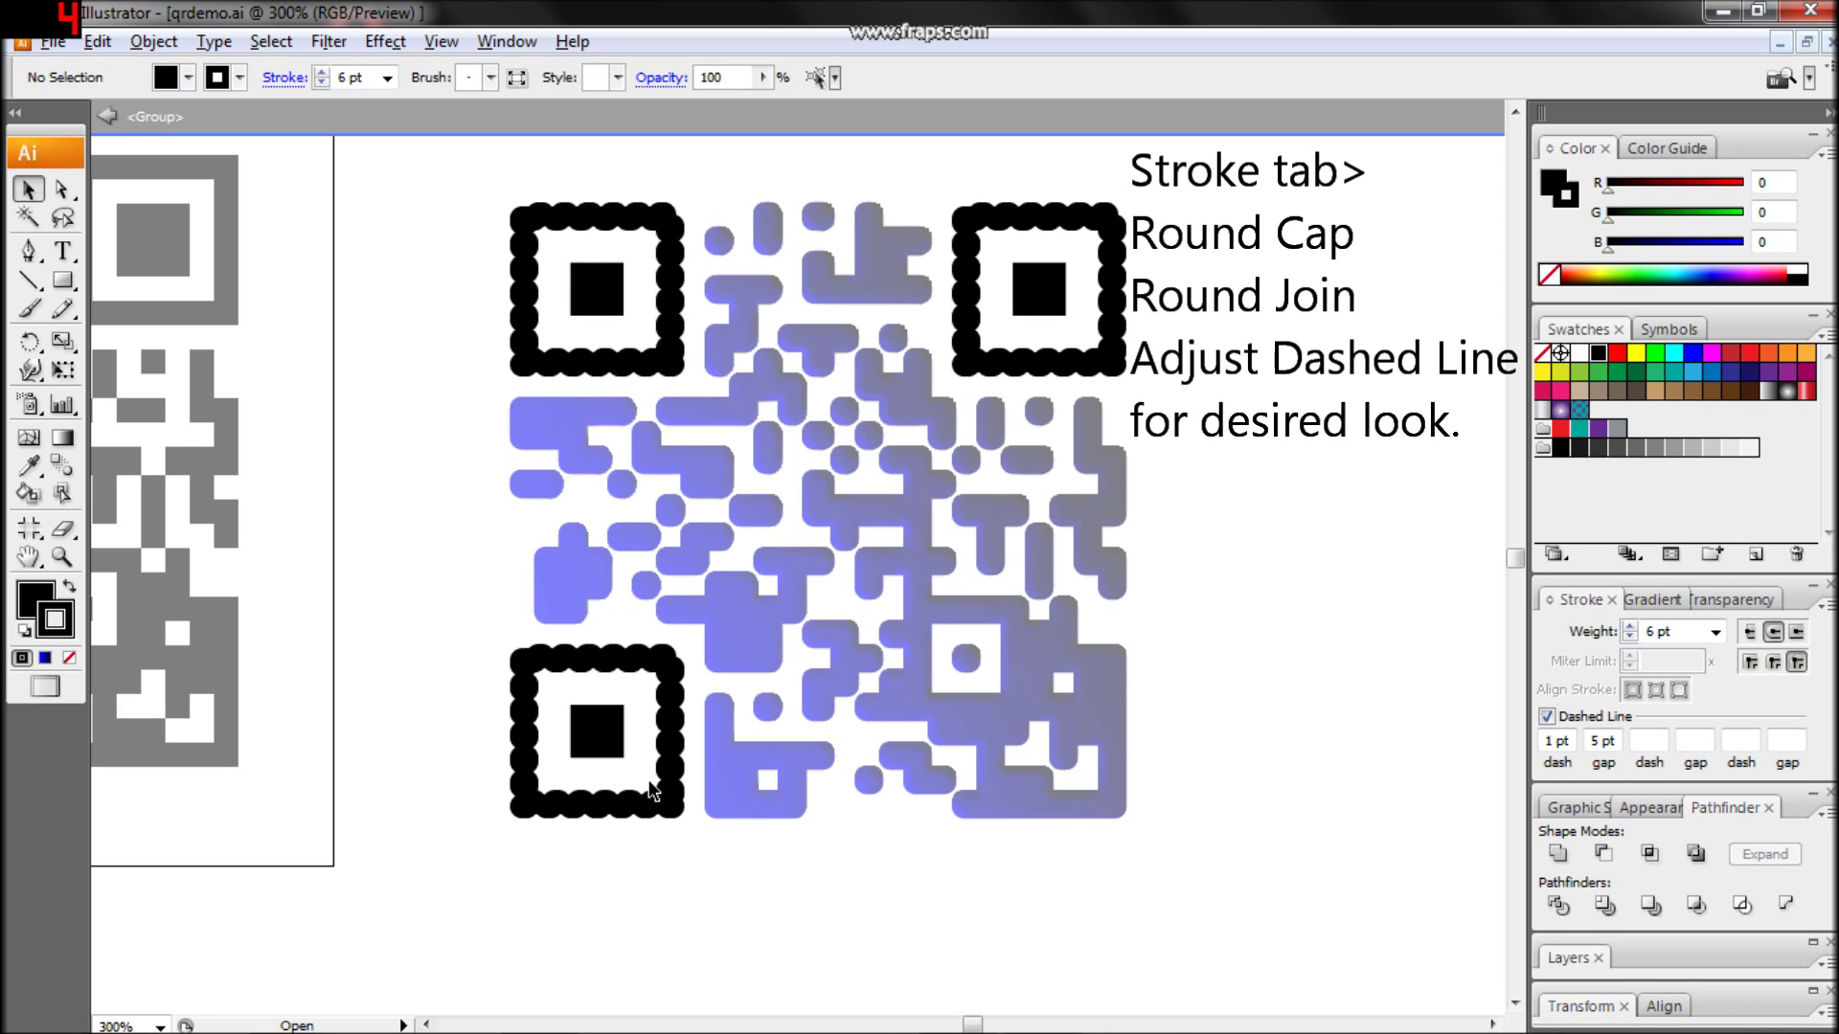
# Step: Thicken the corner marker strokes to 7 pt
pyautogui.moveTo(929, 771); pyautogui.dragTo(634, 360)
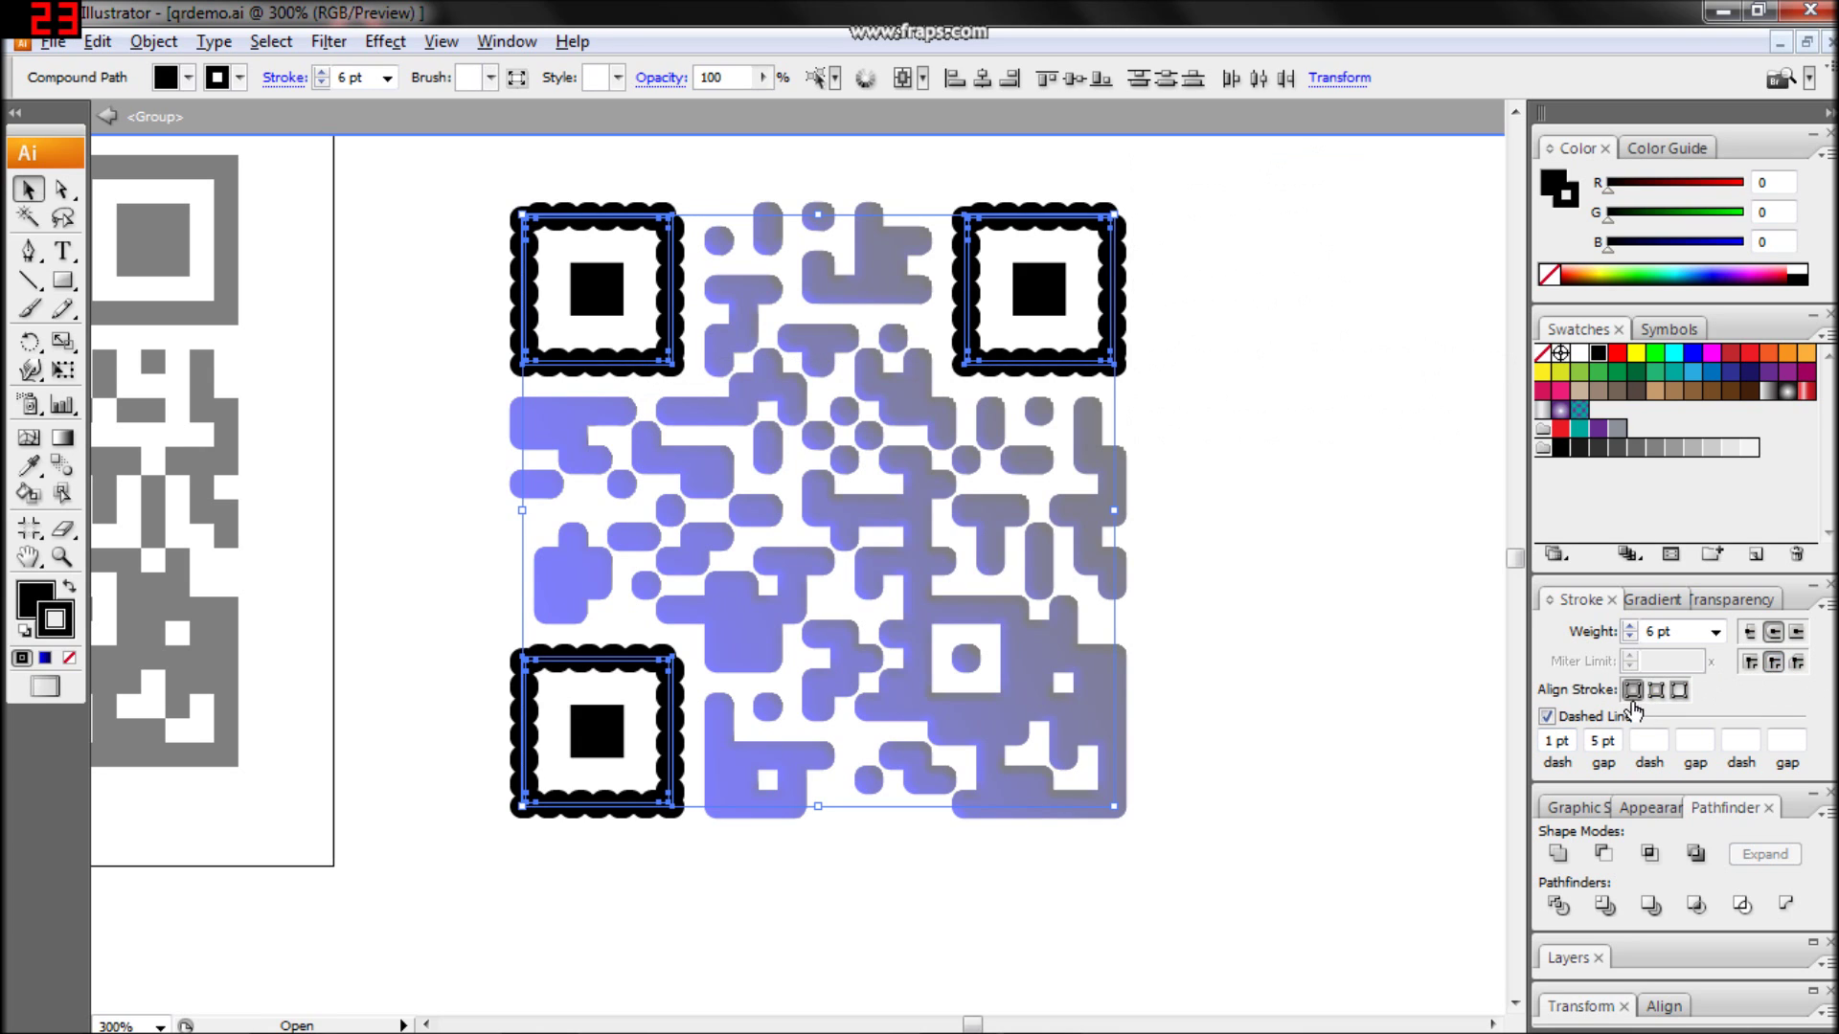
pyautogui.click(1715, 634)
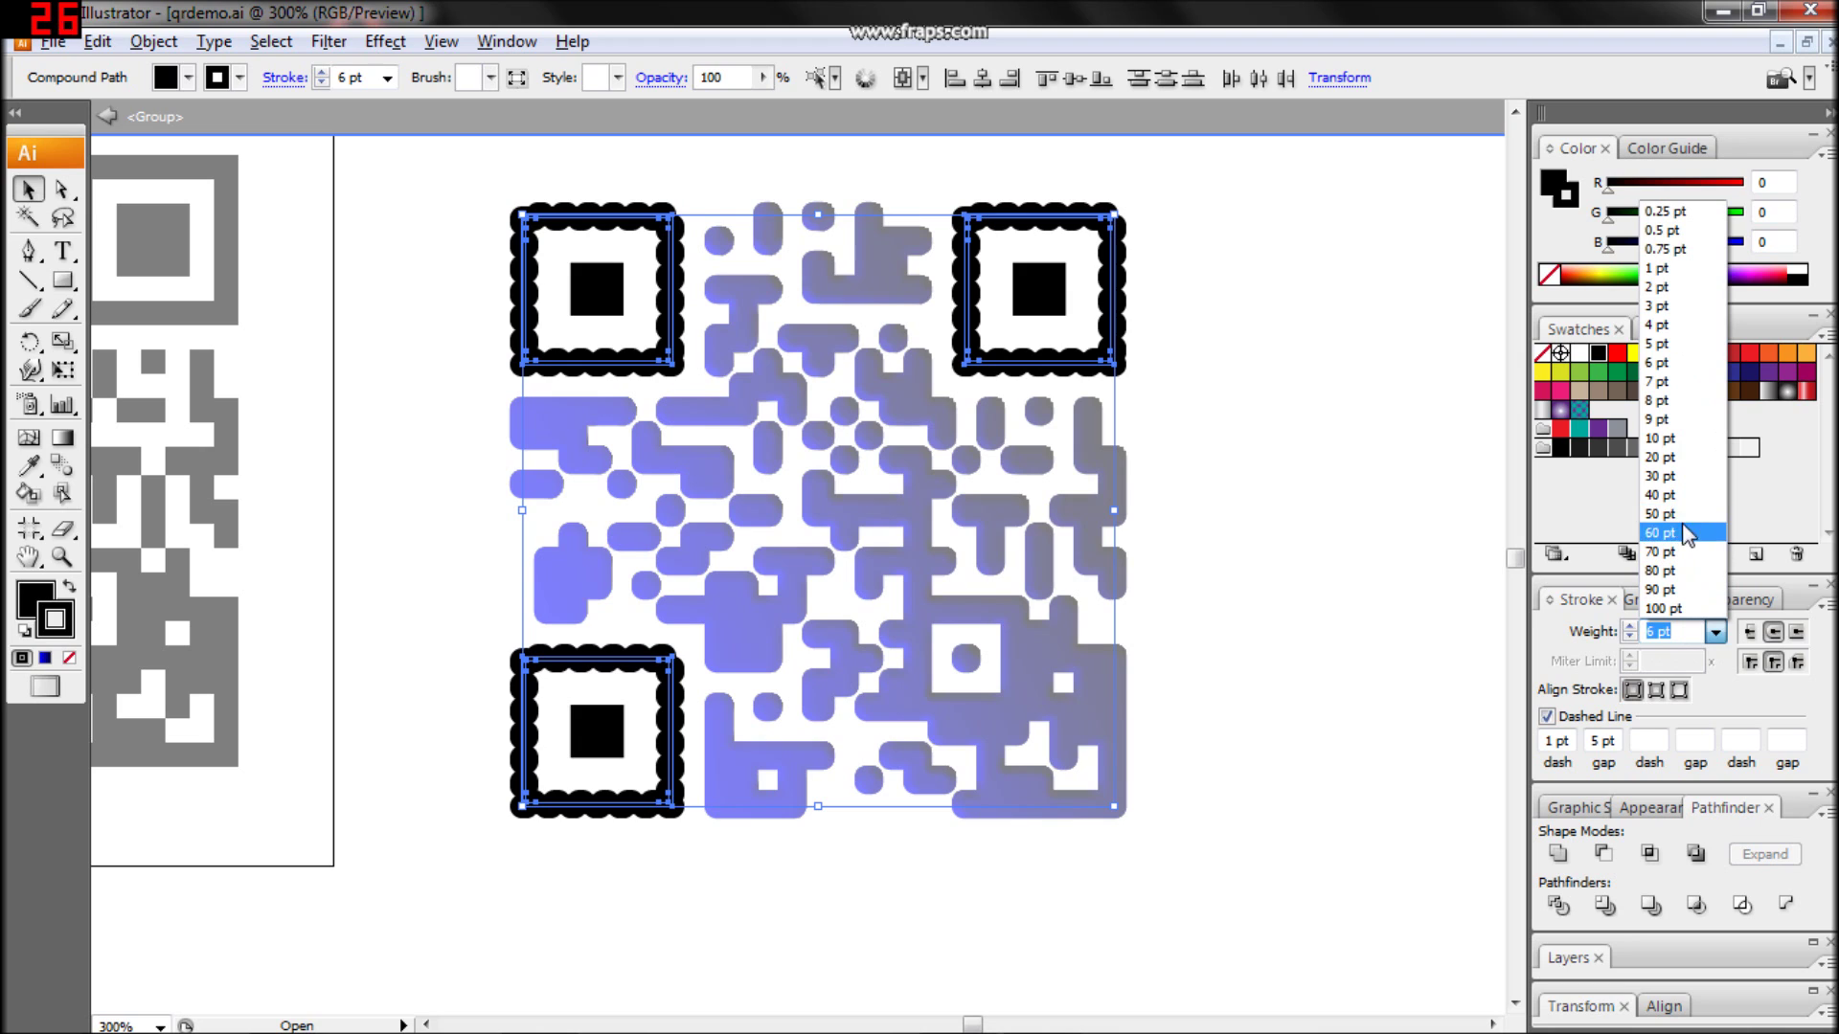
pyautogui.click(1685, 386)
pyautogui.hotkey('ctrl', 'shift', 'a')
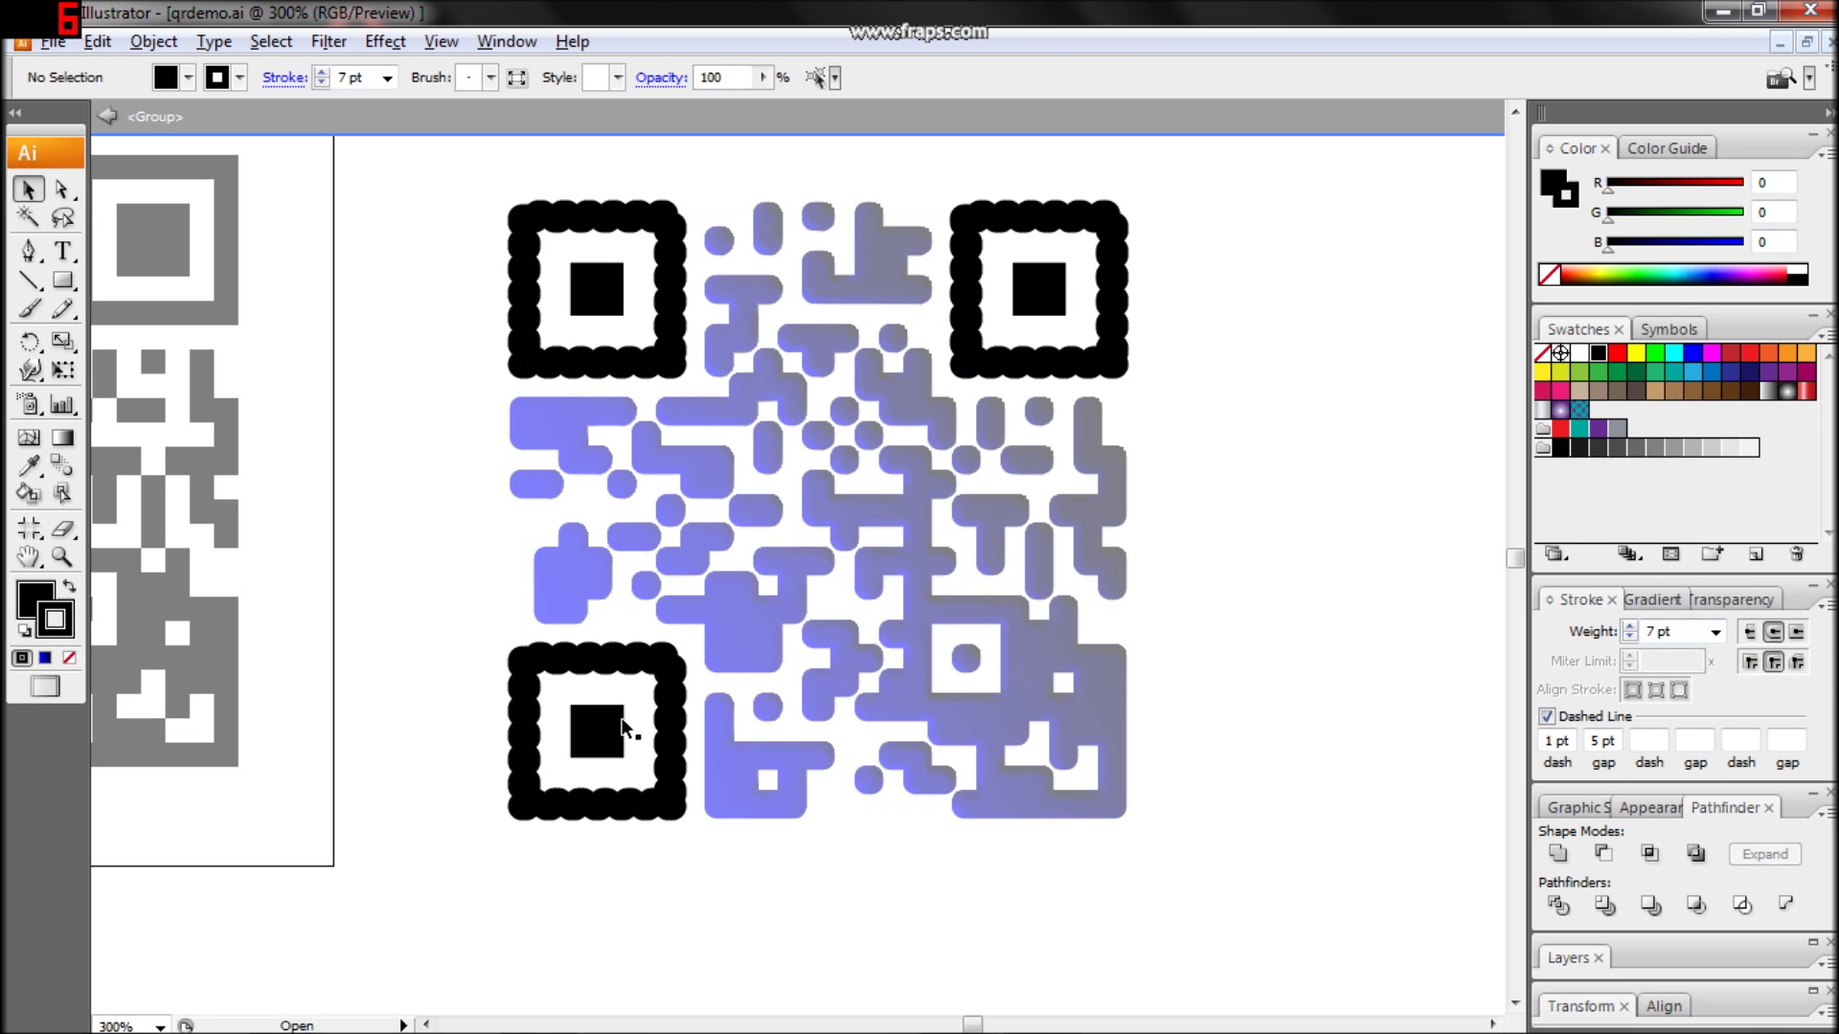
# Step: Give the markers' inner squares a black 6 pt dashed stroke
pyautogui.click(613, 742)
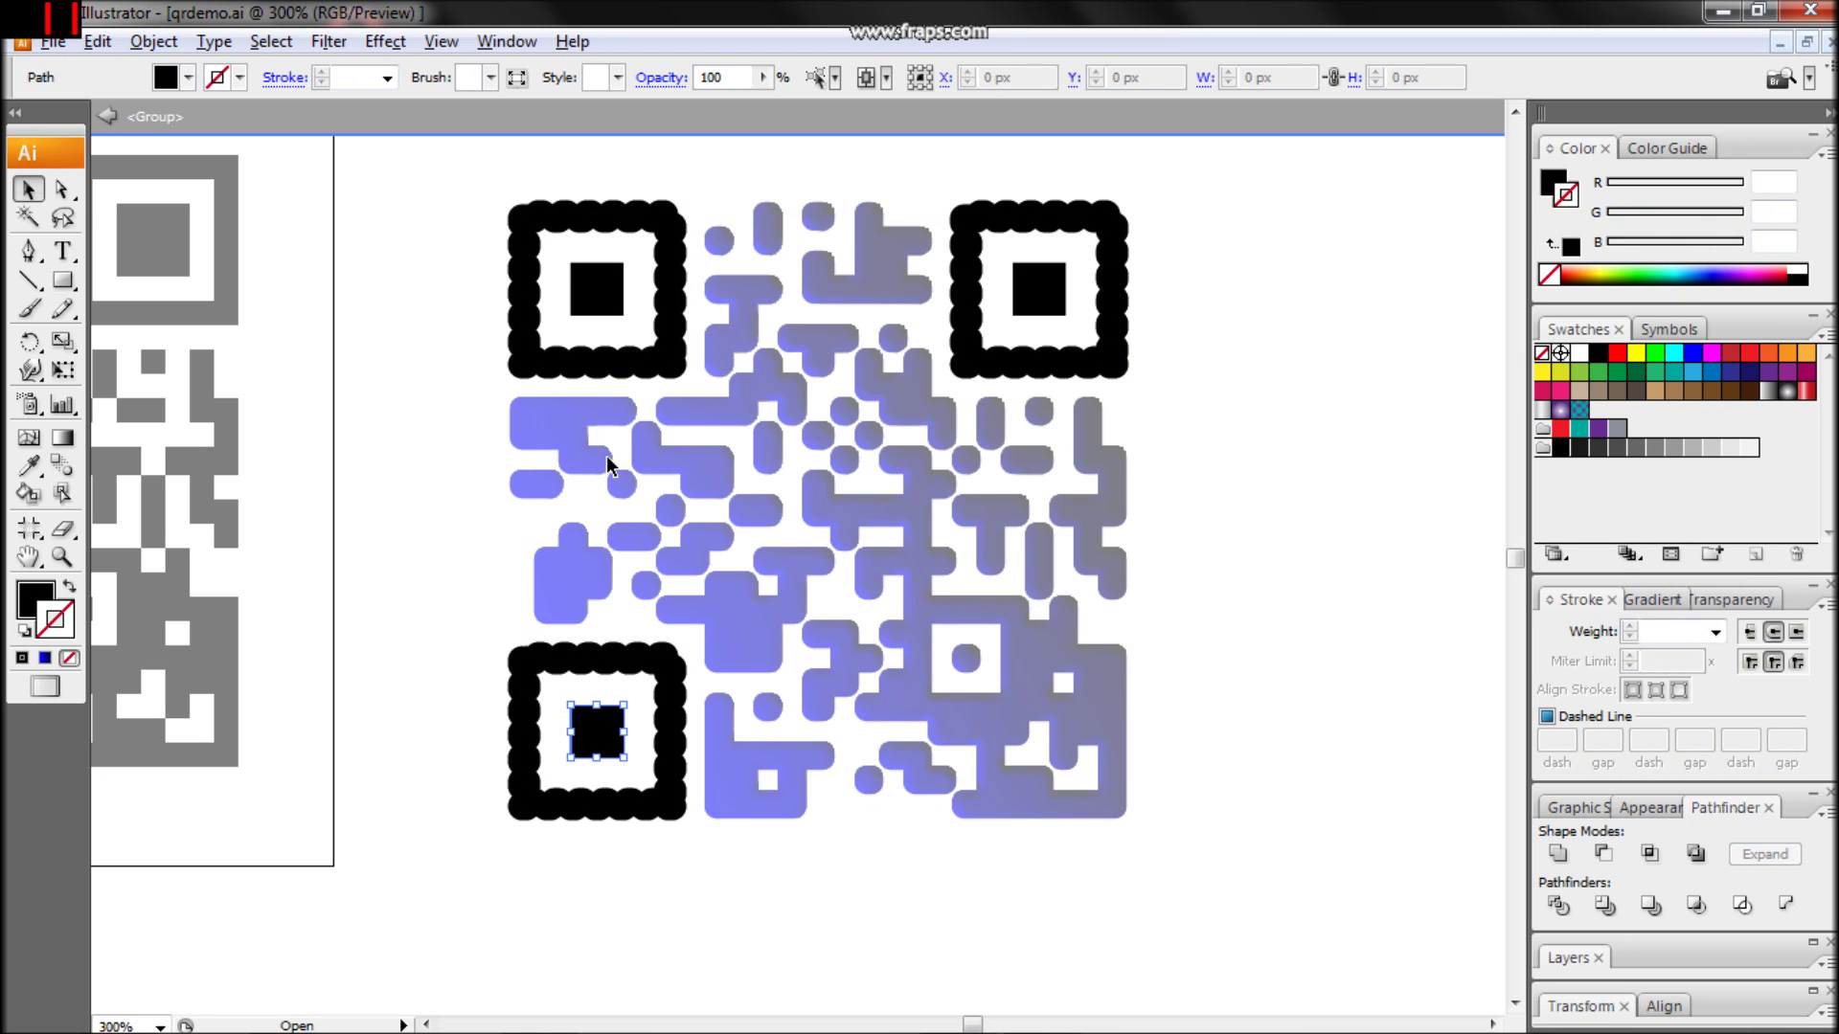
pyautogui.keyDown('shift'); pyautogui.click(601, 290); pyautogui.keyUp('shift')
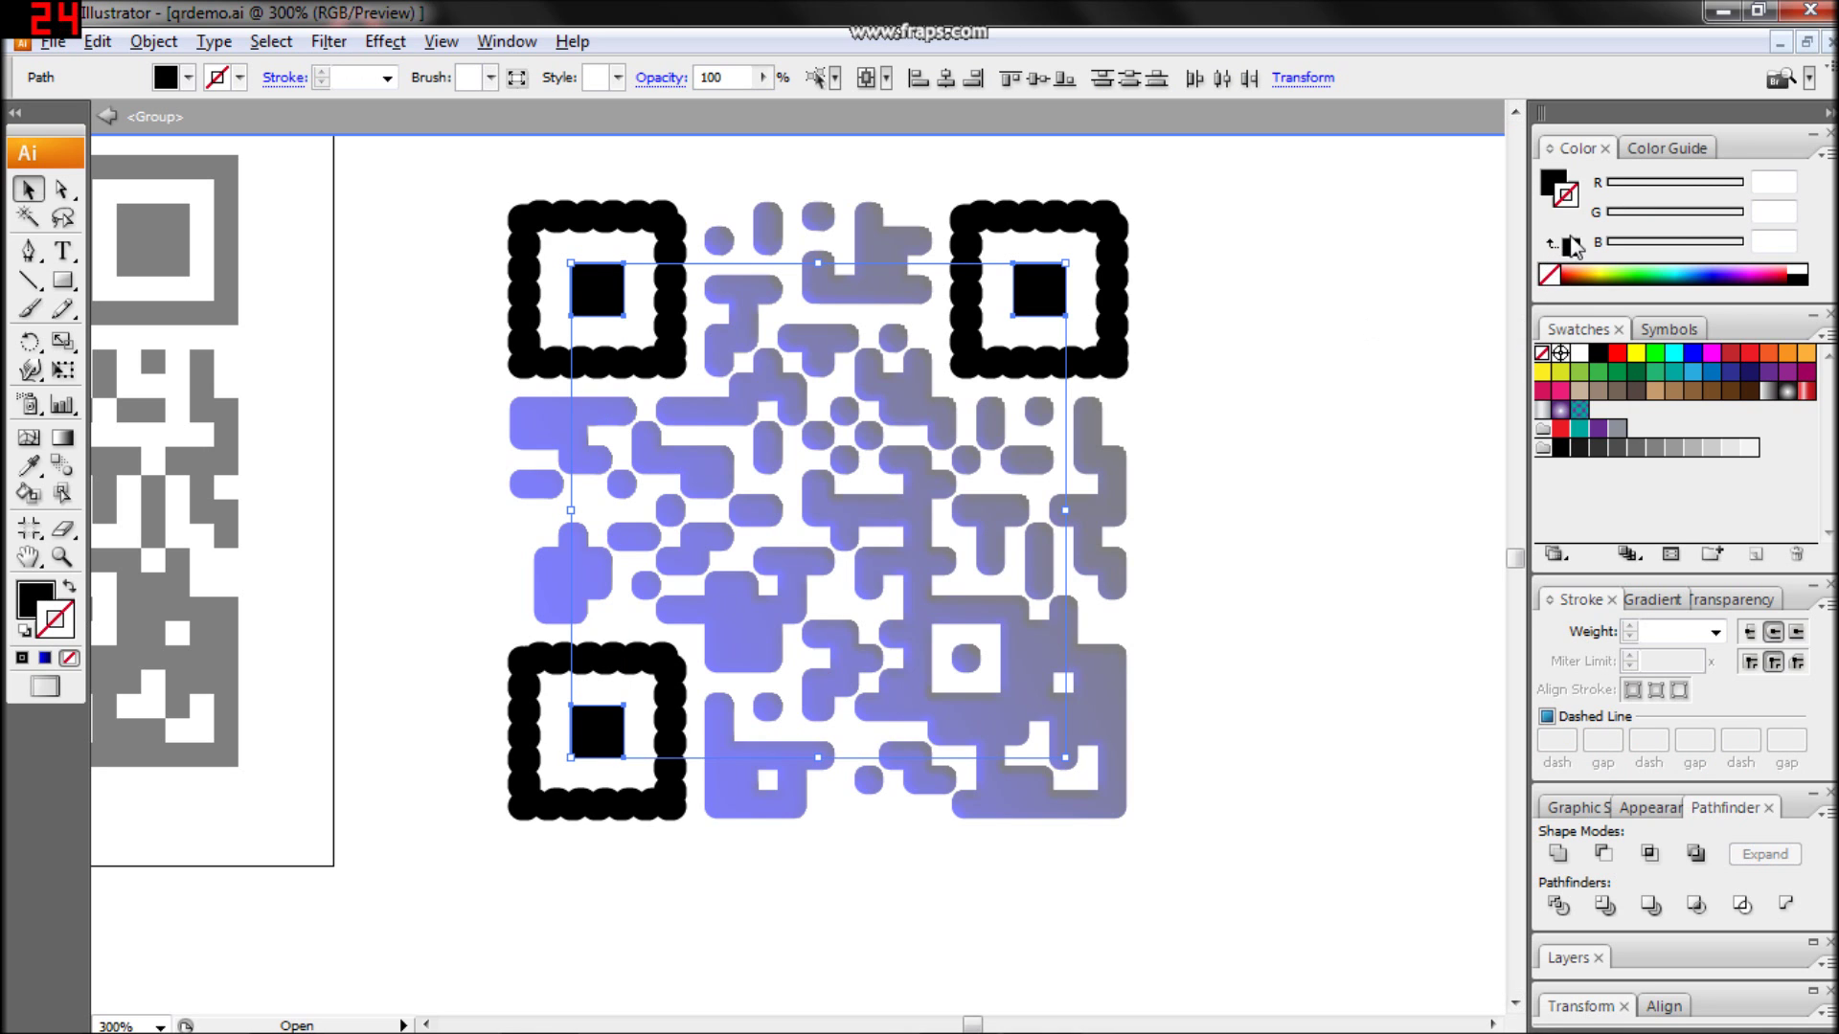
pyautogui.click(1630, 626)
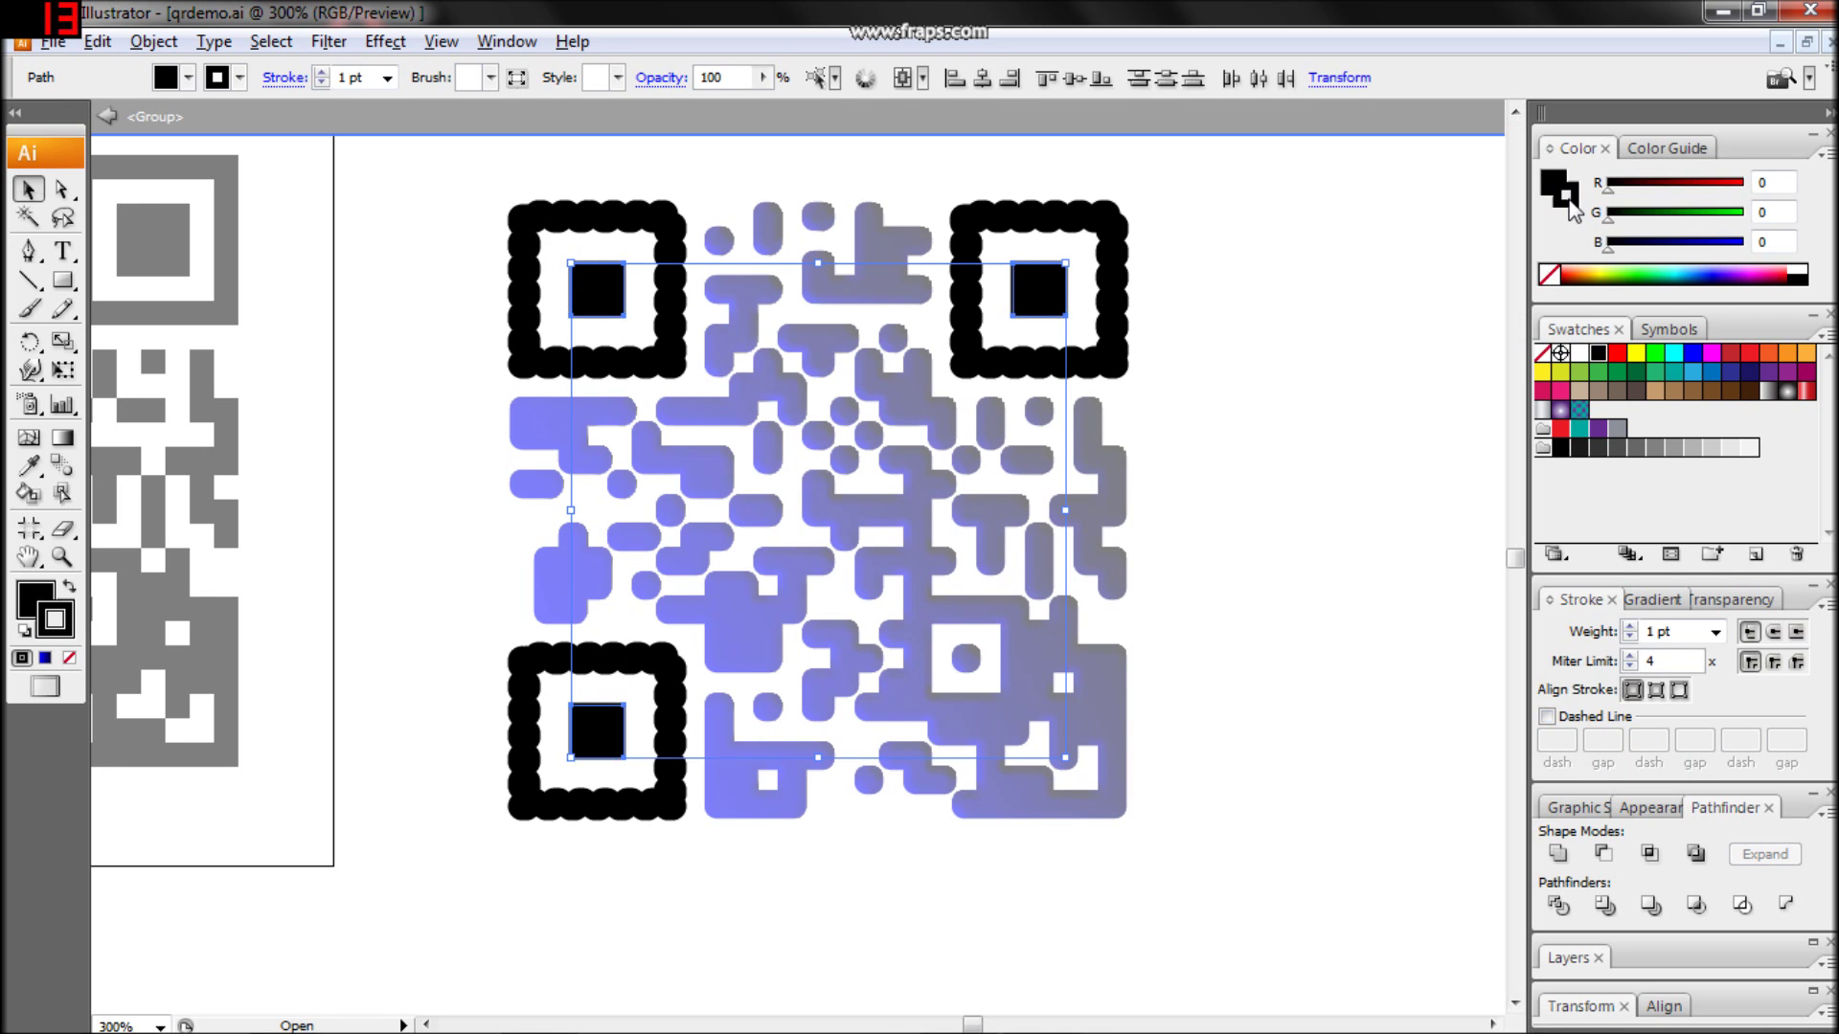
pyautogui.click(1715, 632)
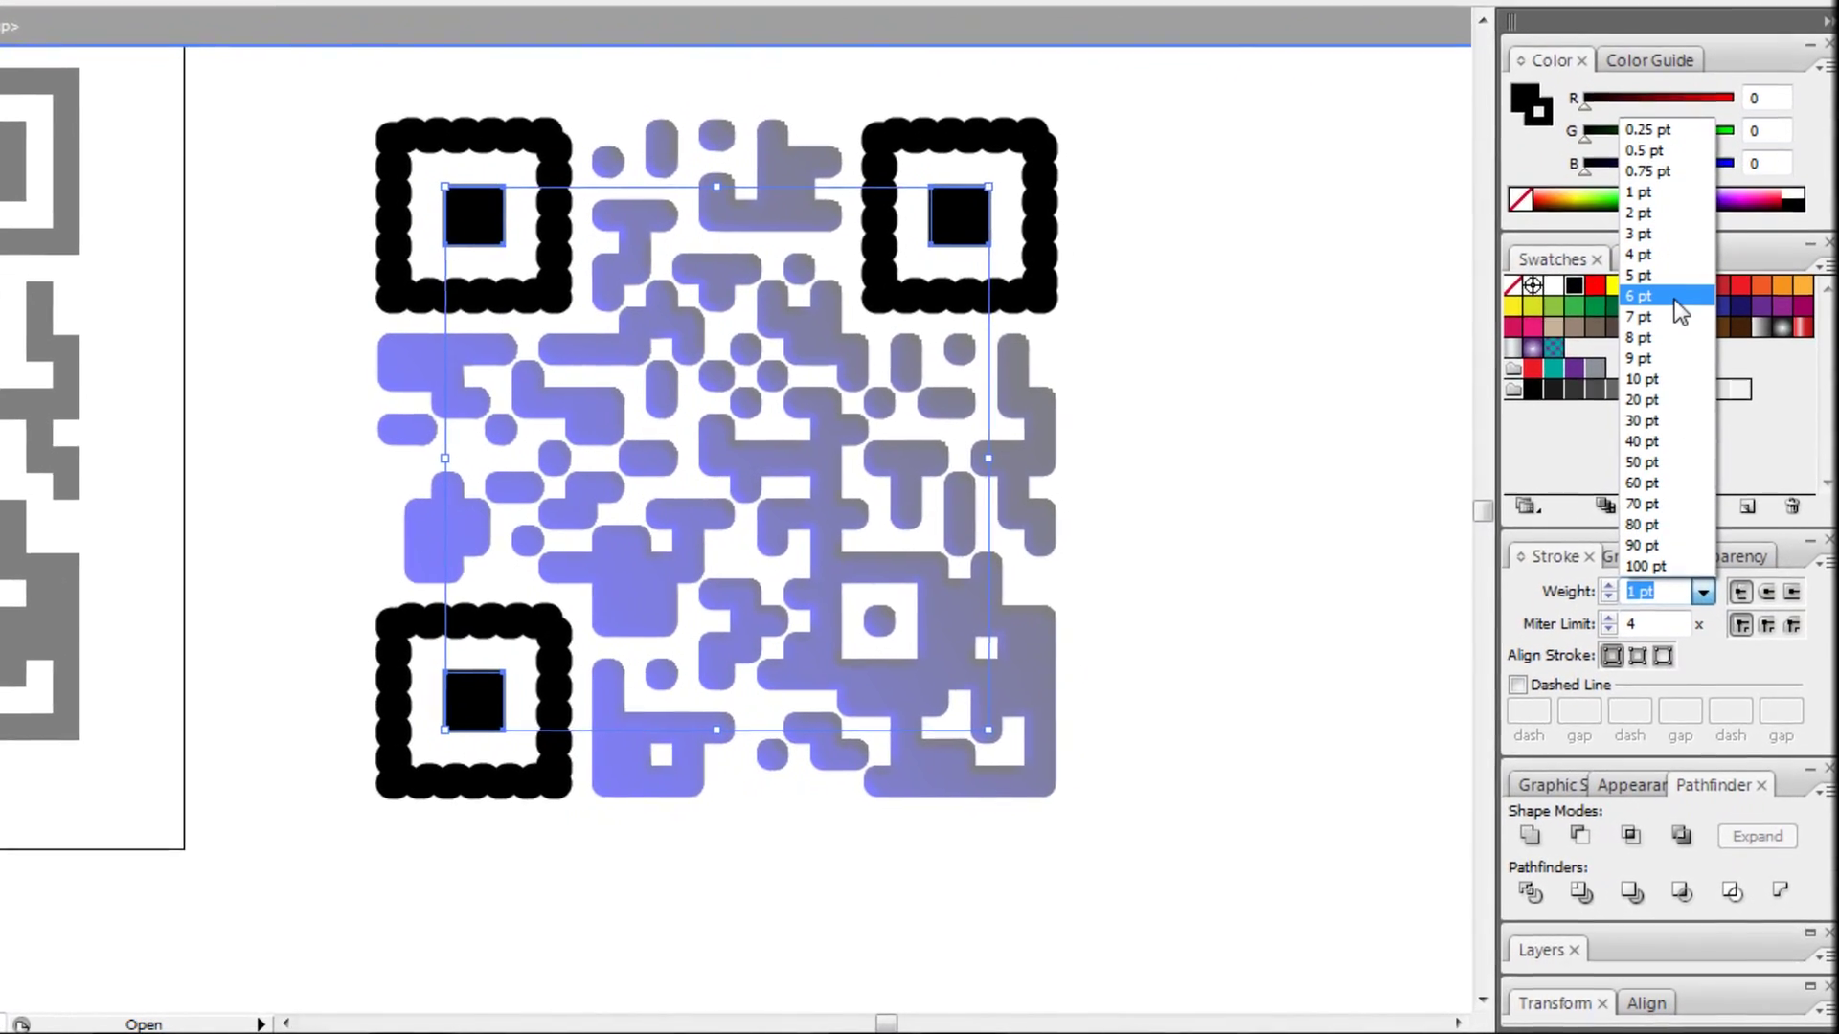
pyautogui.click(1644, 314)
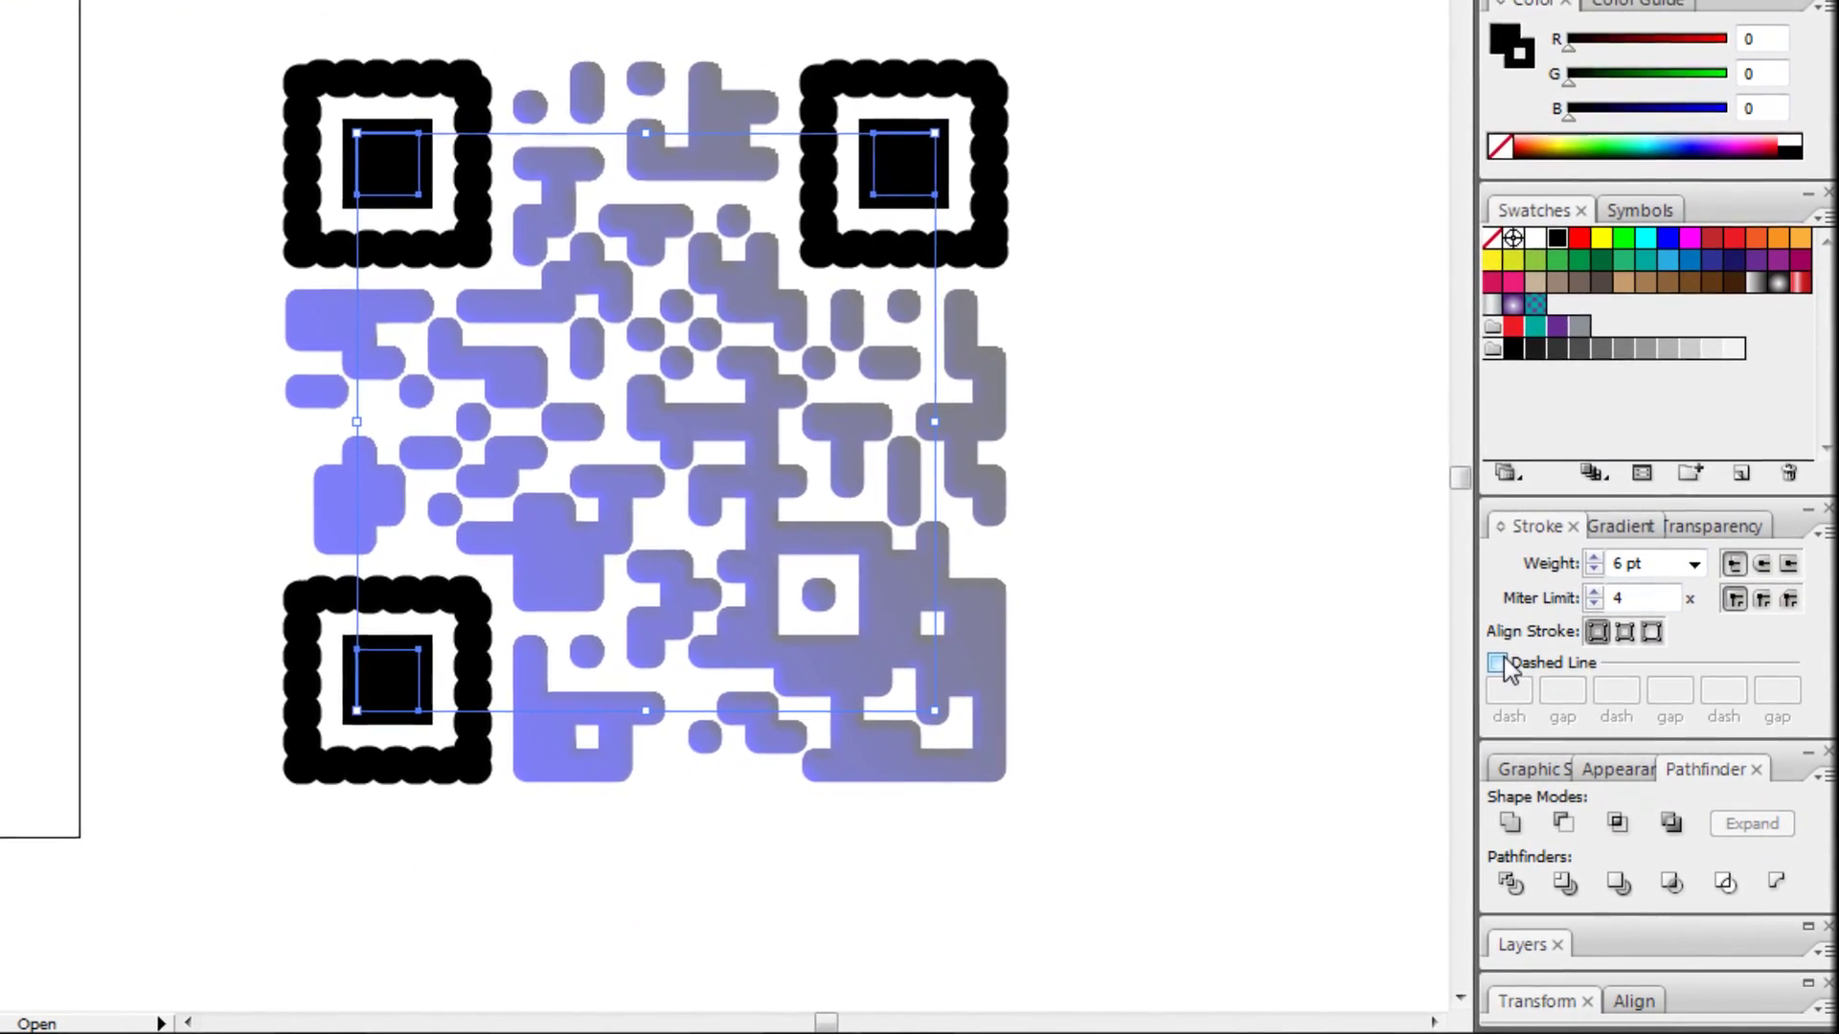
pyautogui.click(1496, 661)
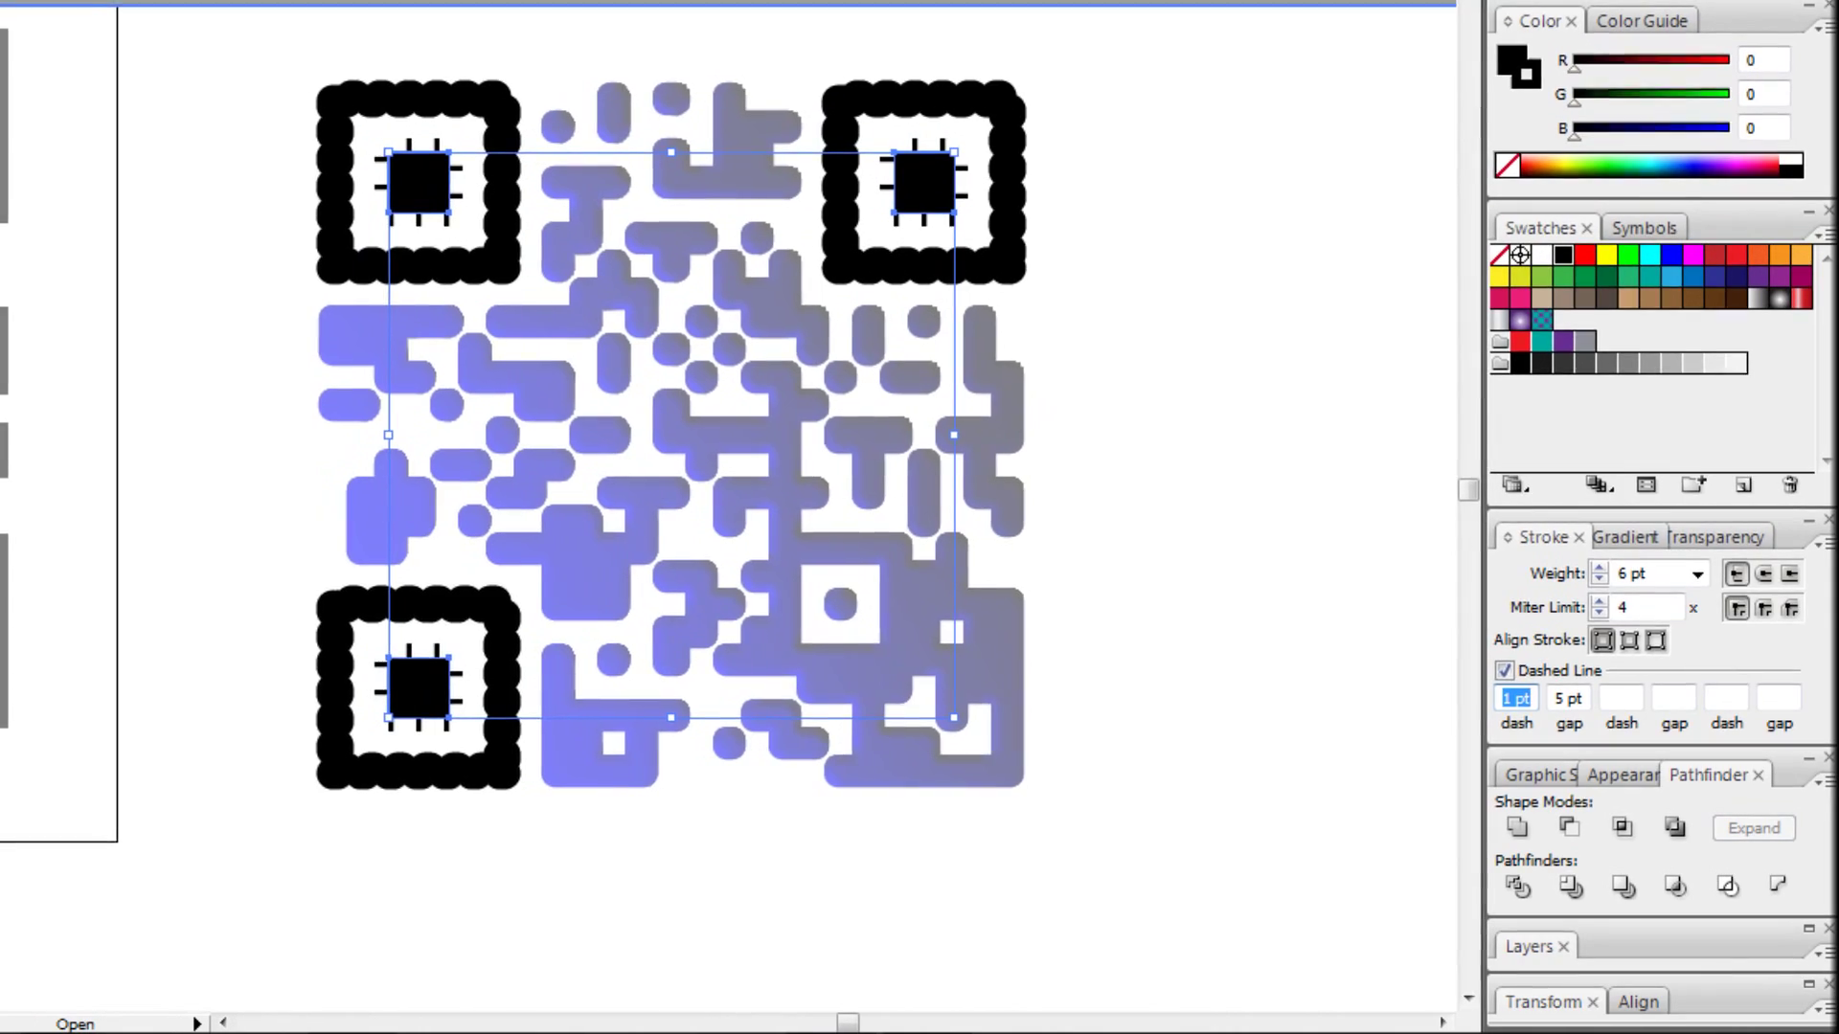
# Step: Set the centre squares' dashes to 4 pt dash, 1 pt gap, projecting caps and round joins
pyautogui.press('Tab')
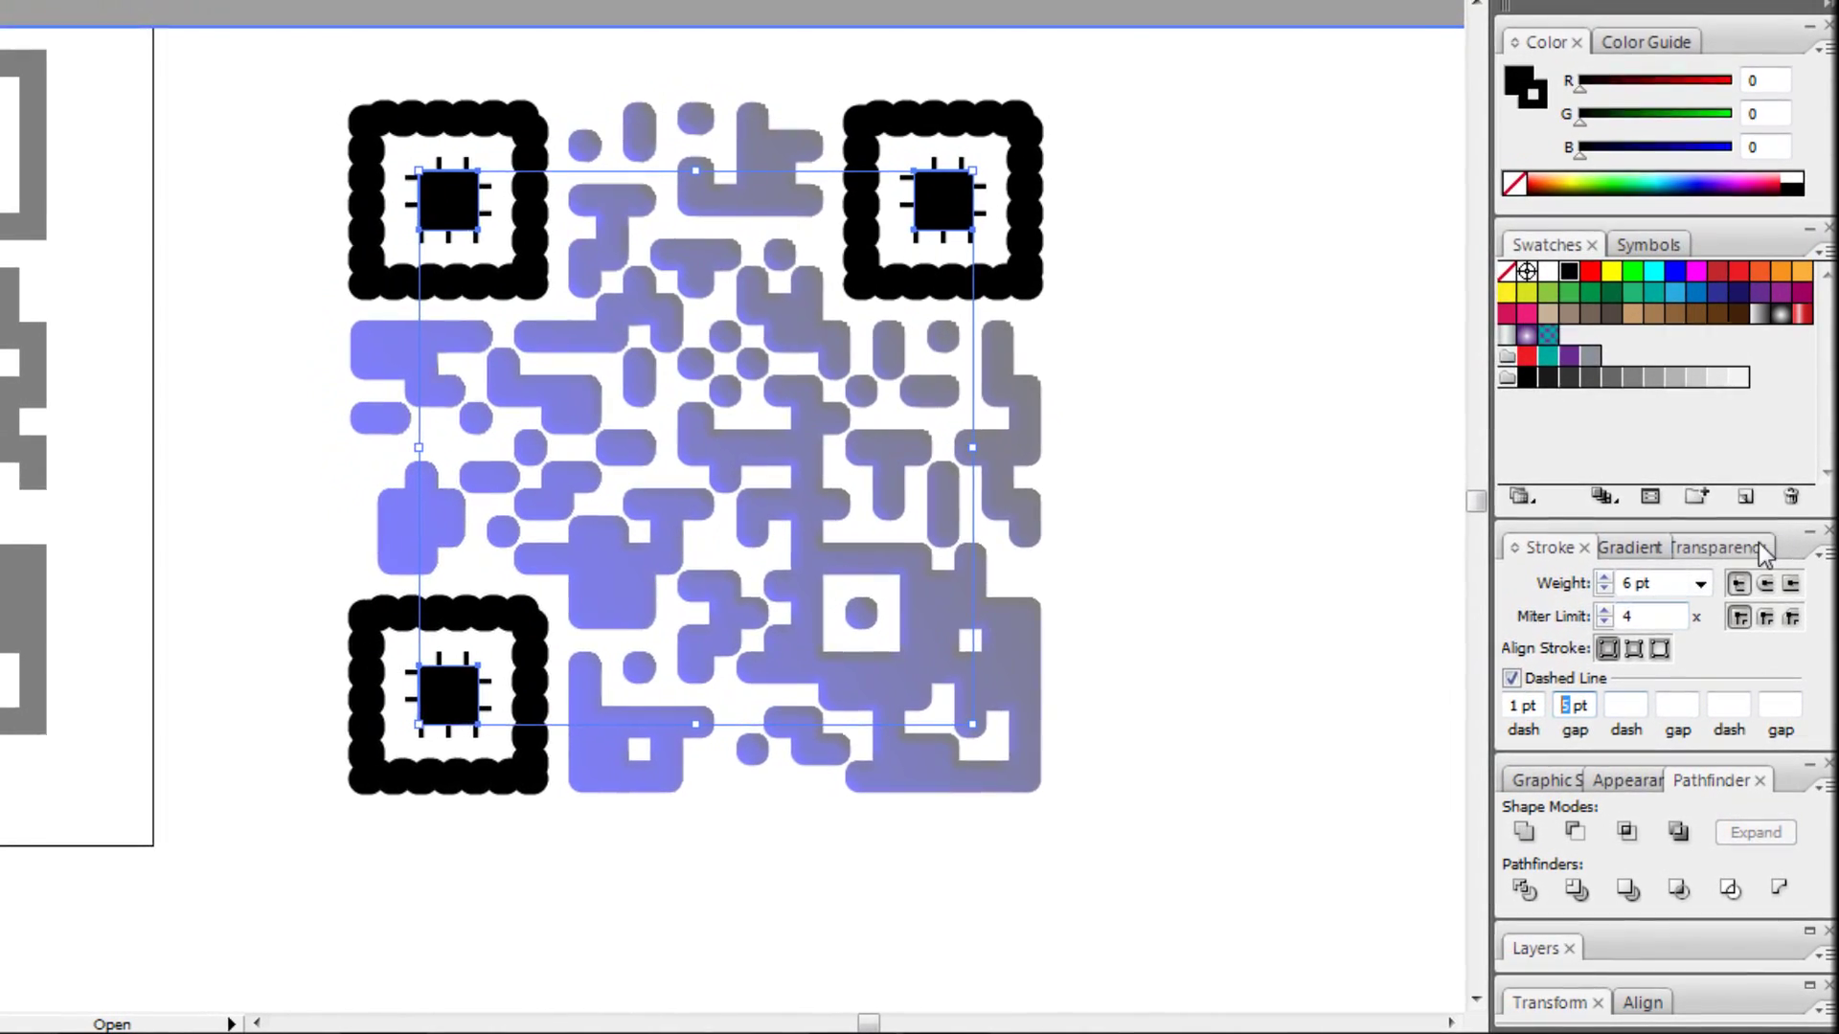
pyautogui.click(1765, 581)
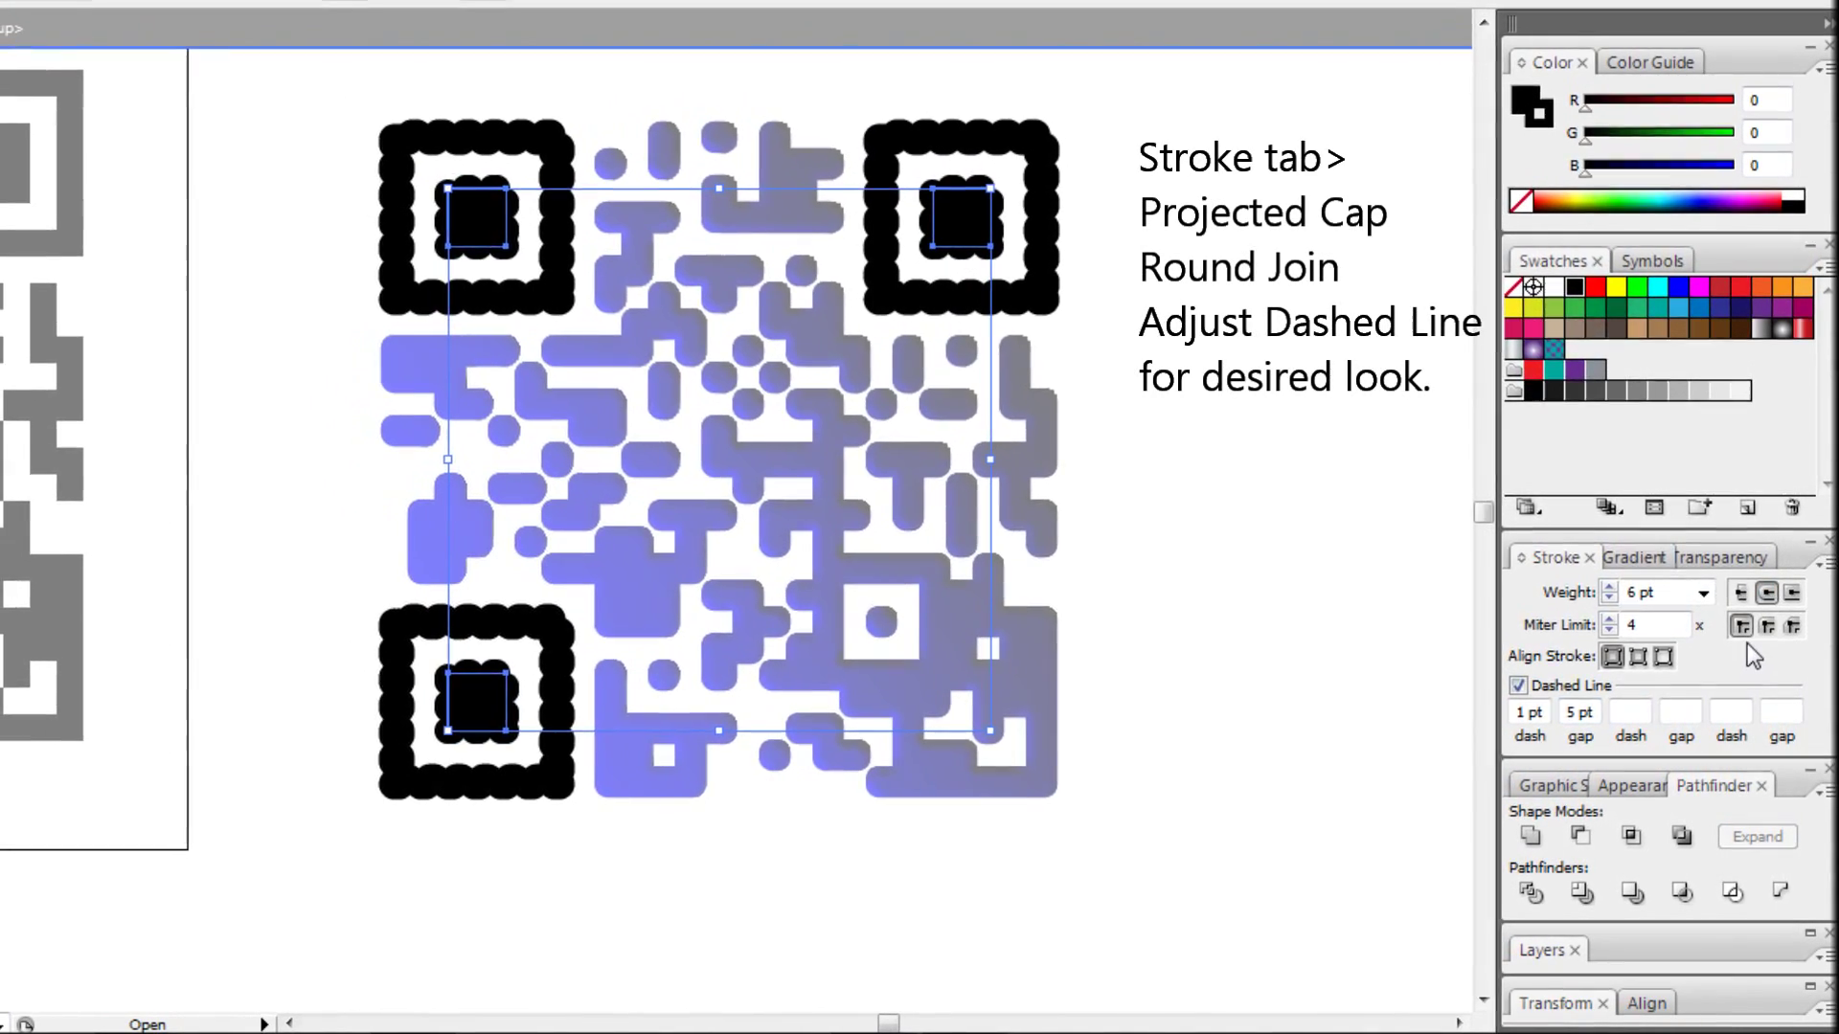
pyautogui.click(1792, 600)
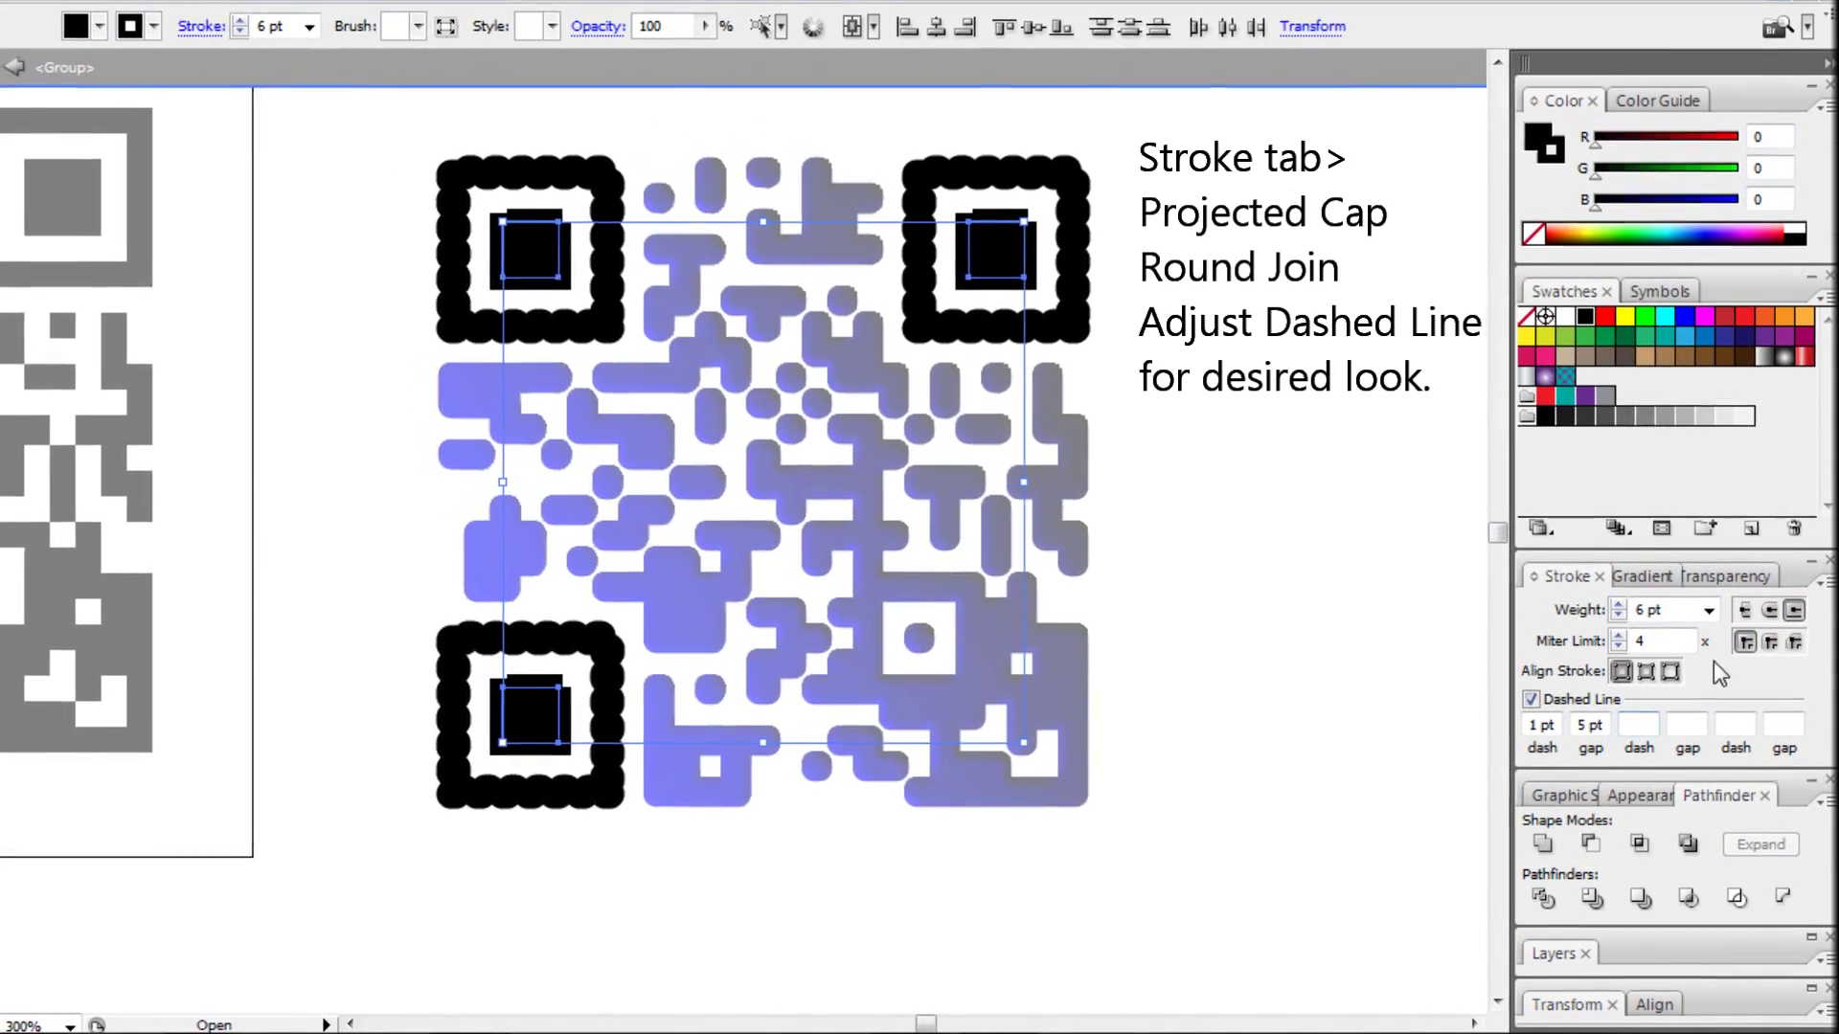
pyautogui.click(1771, 649)
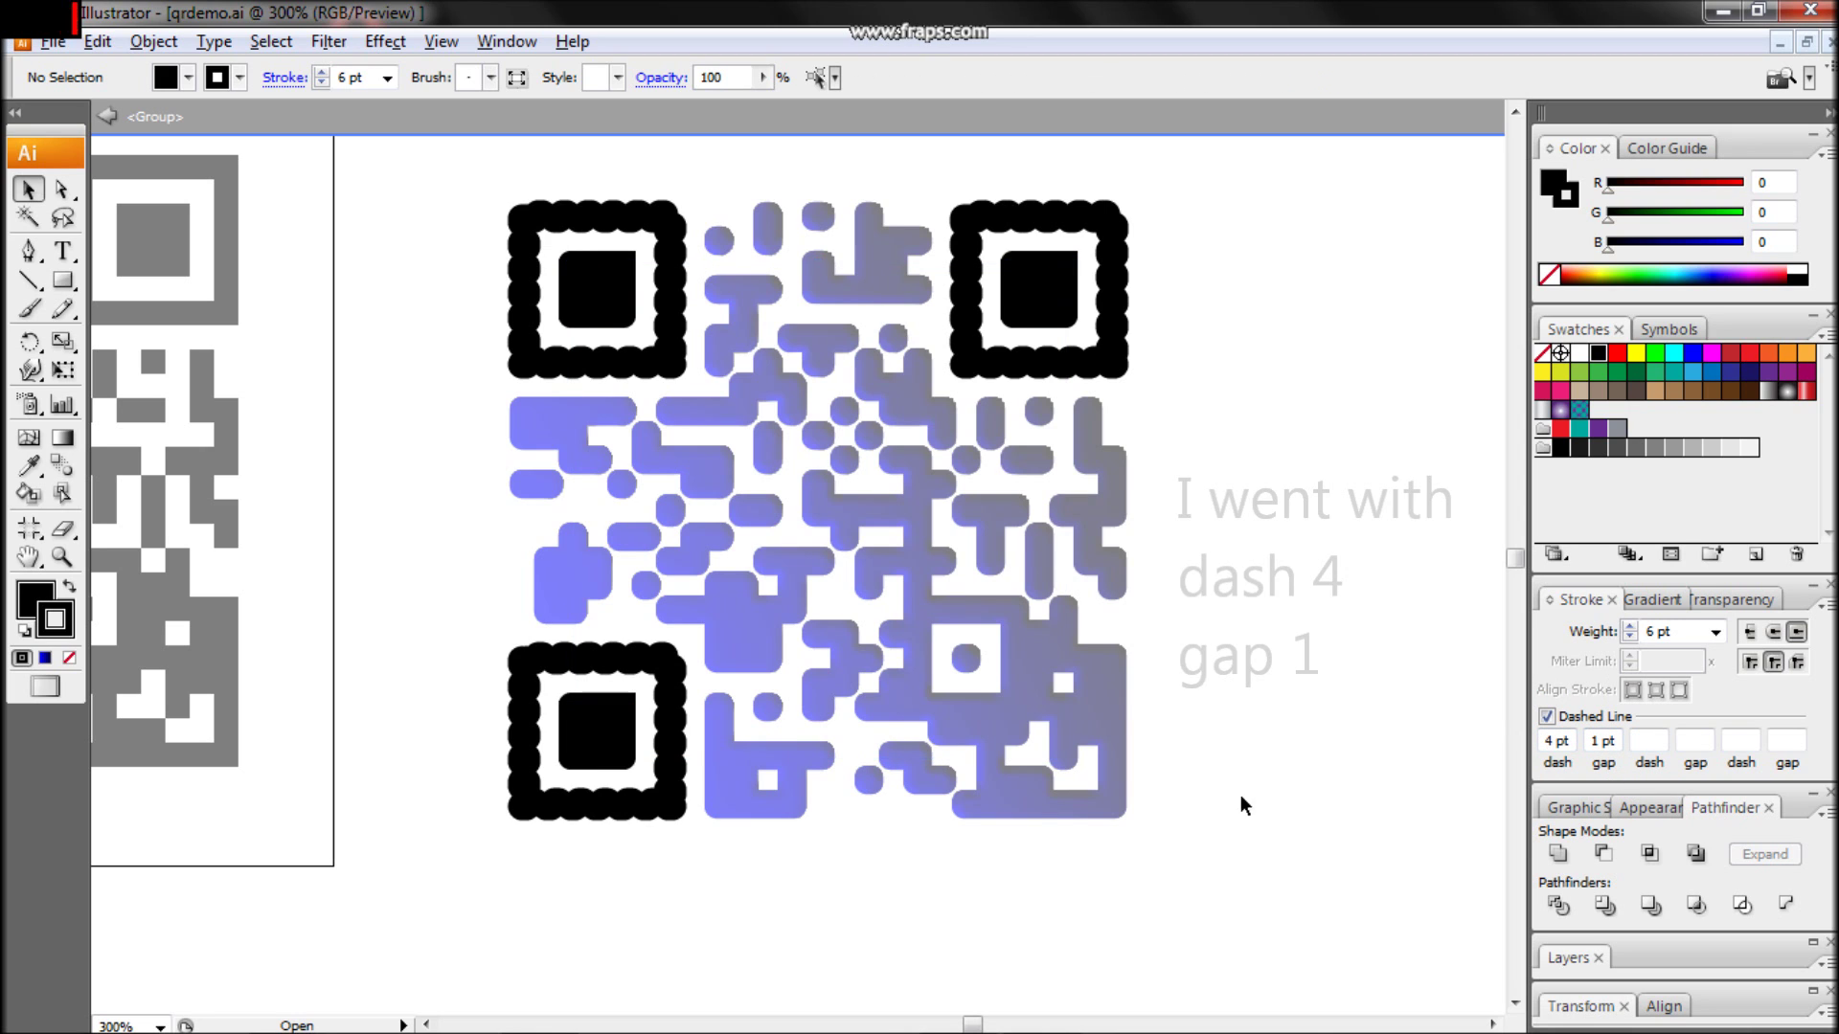
# Step: Outline the three scalloped marker frames' strokes, ungroup them and merge with Pathfinder Add
pyautogui.doubleClick(1224, 839)
pyautogui.click(945, 364)
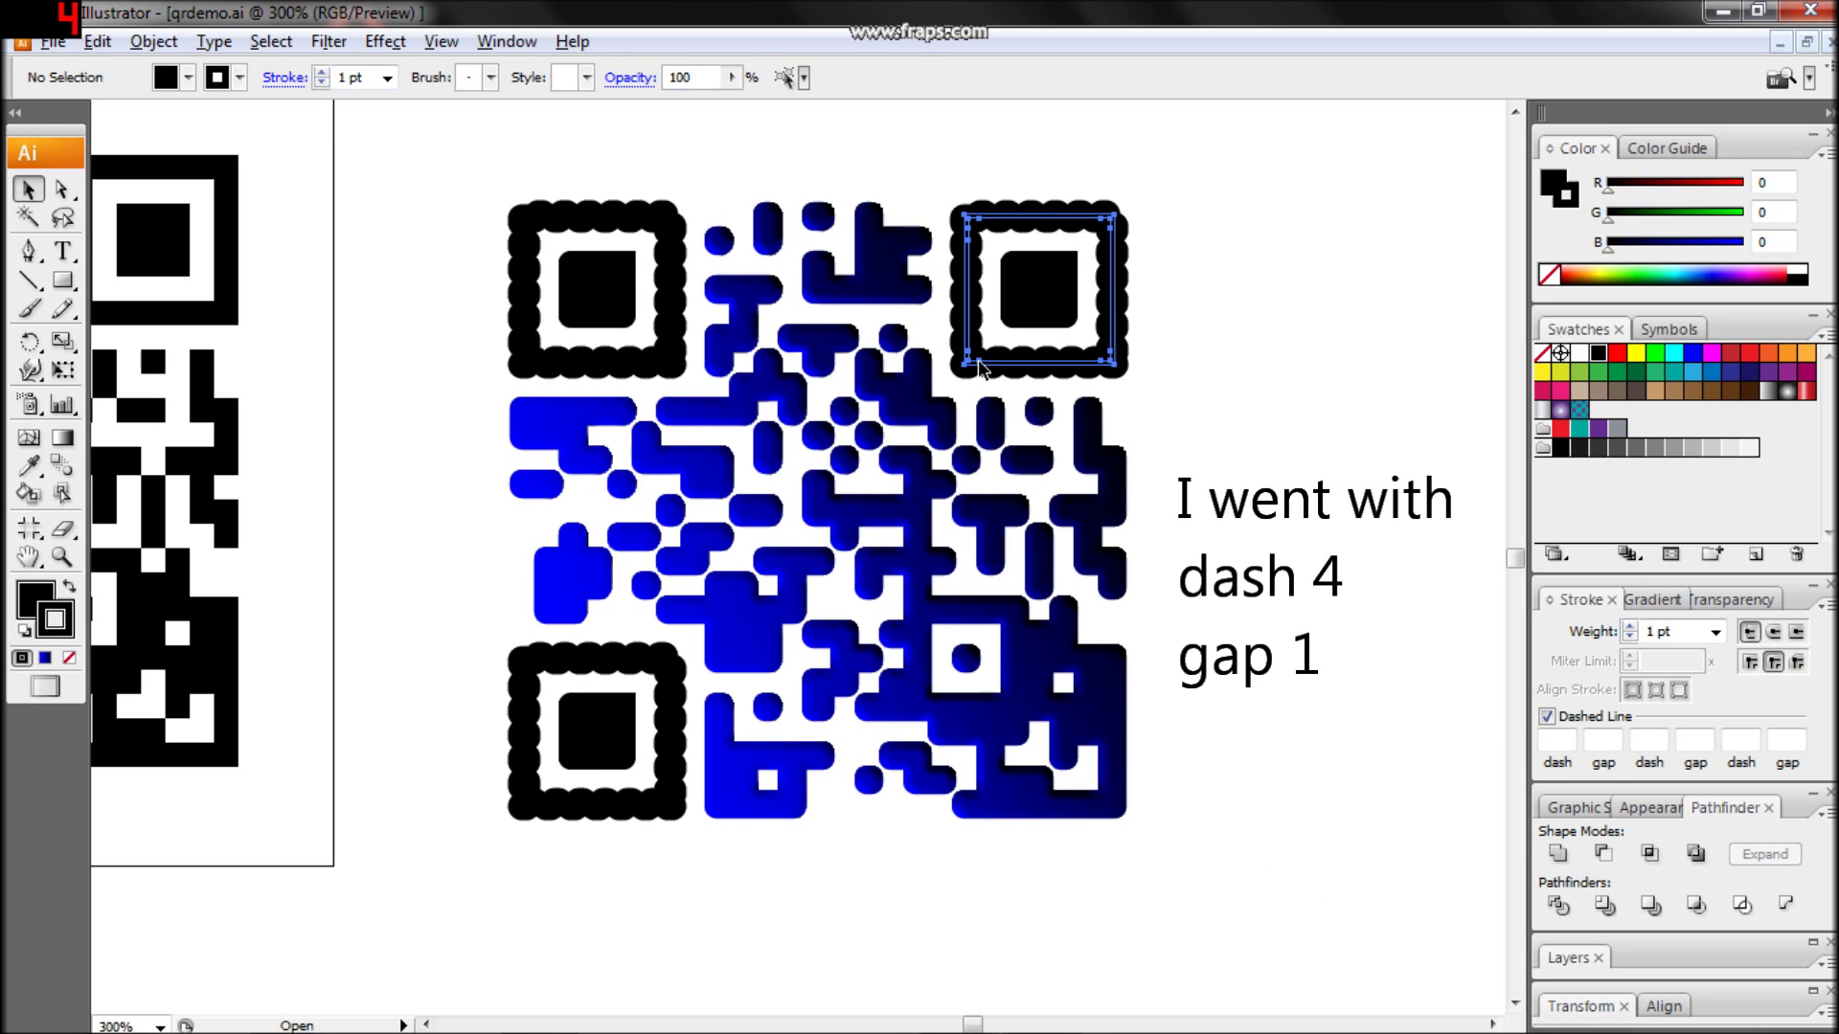
pyautogui.keyDown('shift'); pyautogui.click(668, 360); pyautogui.keyUp('shift')
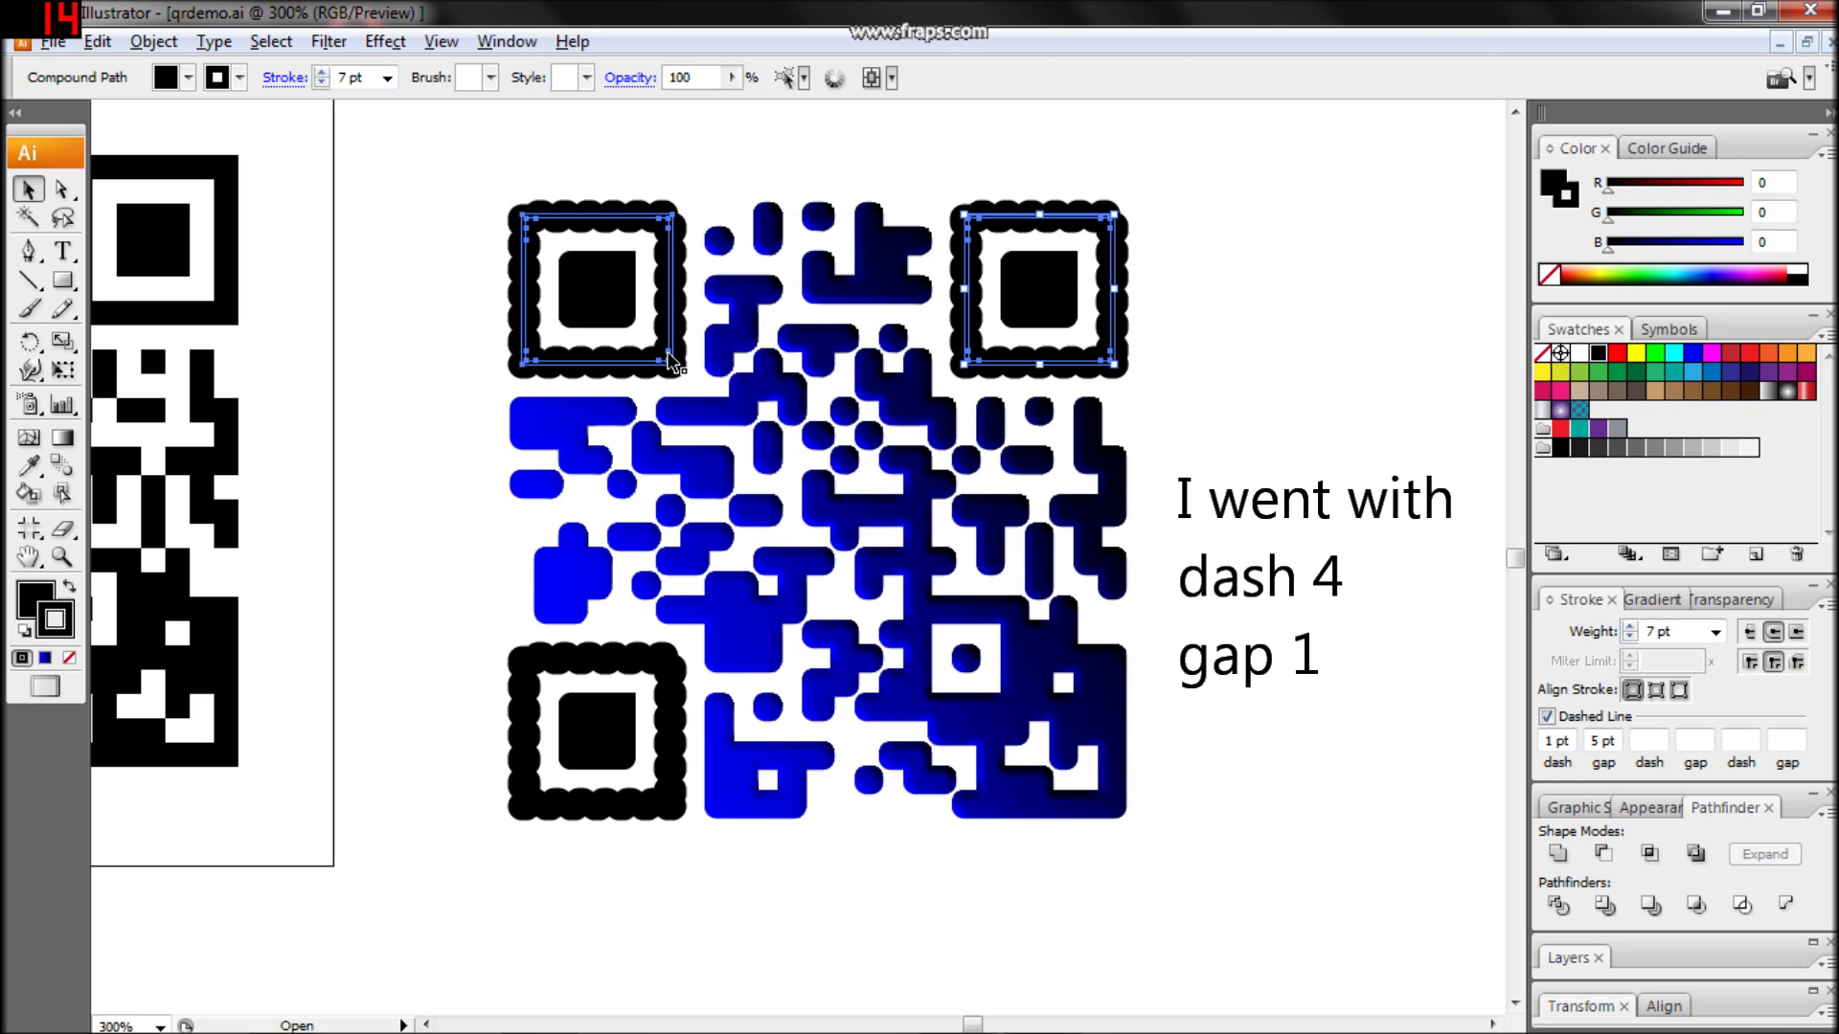
pyautogui.keyDown('shift'); pyautogui.click(657, 661); pyautogui.keyUp('shift')
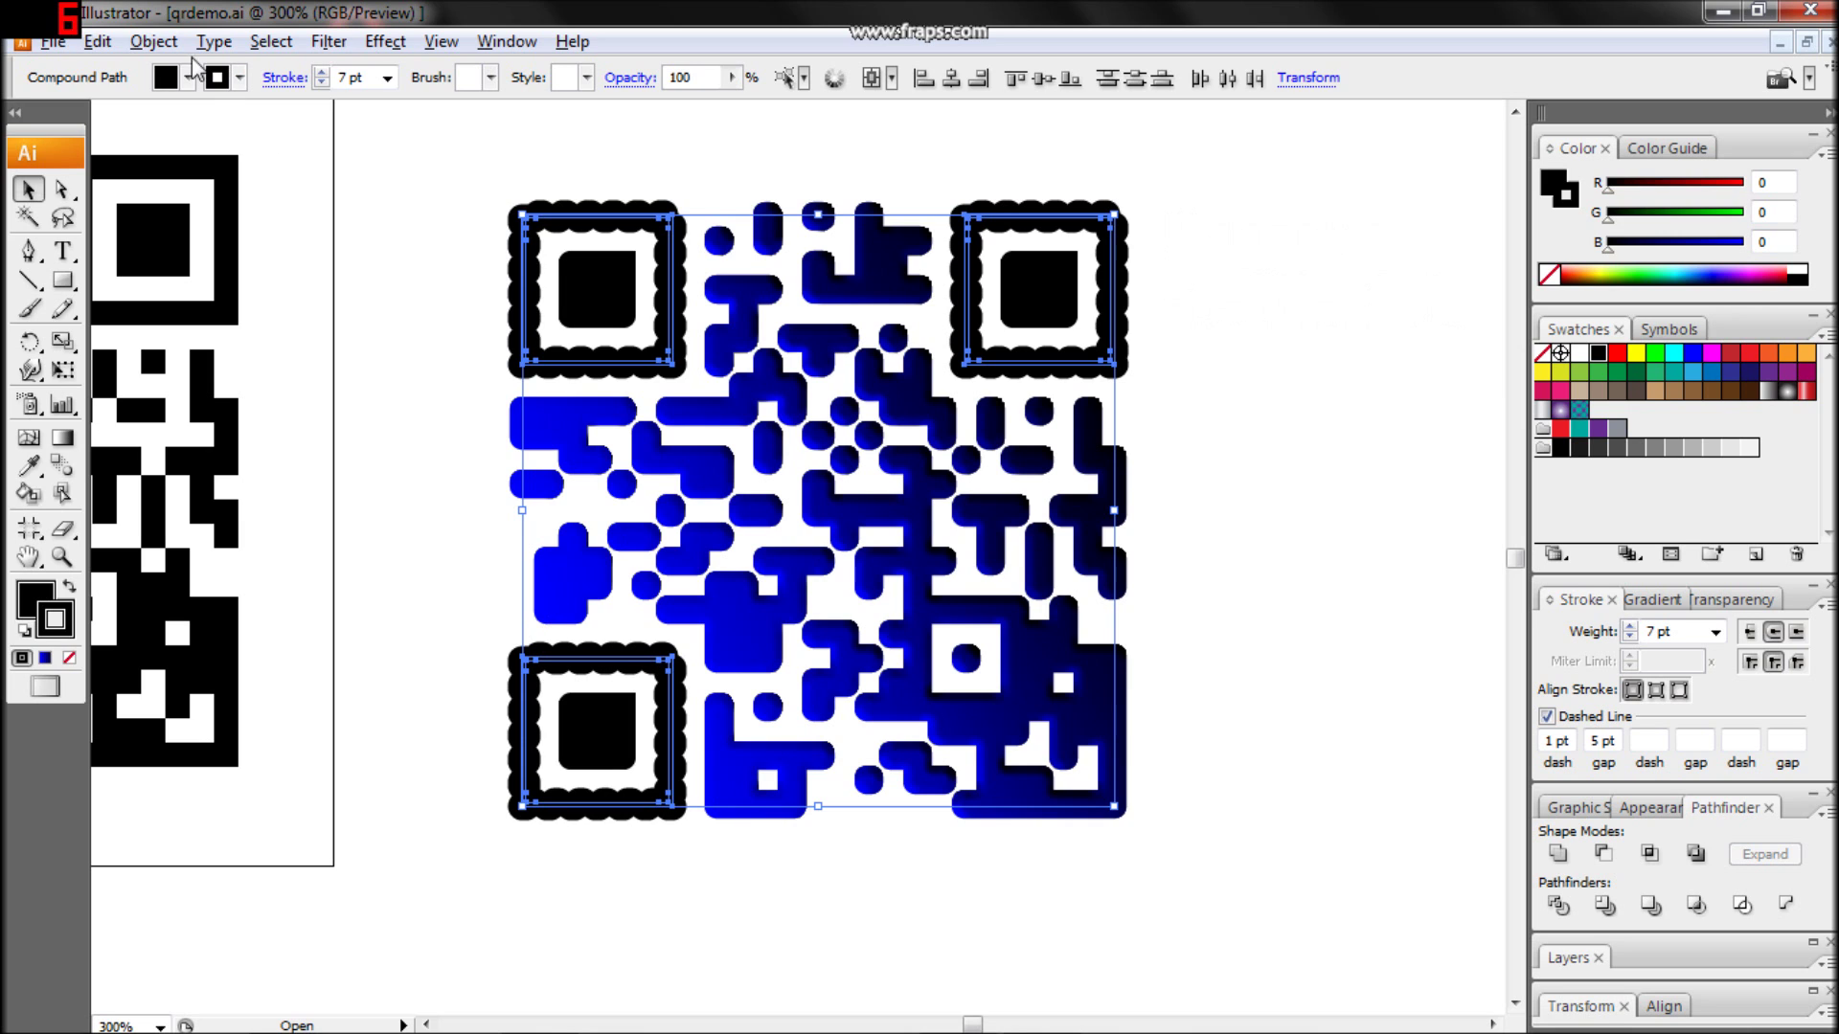
pyautogui.click(154, 43)
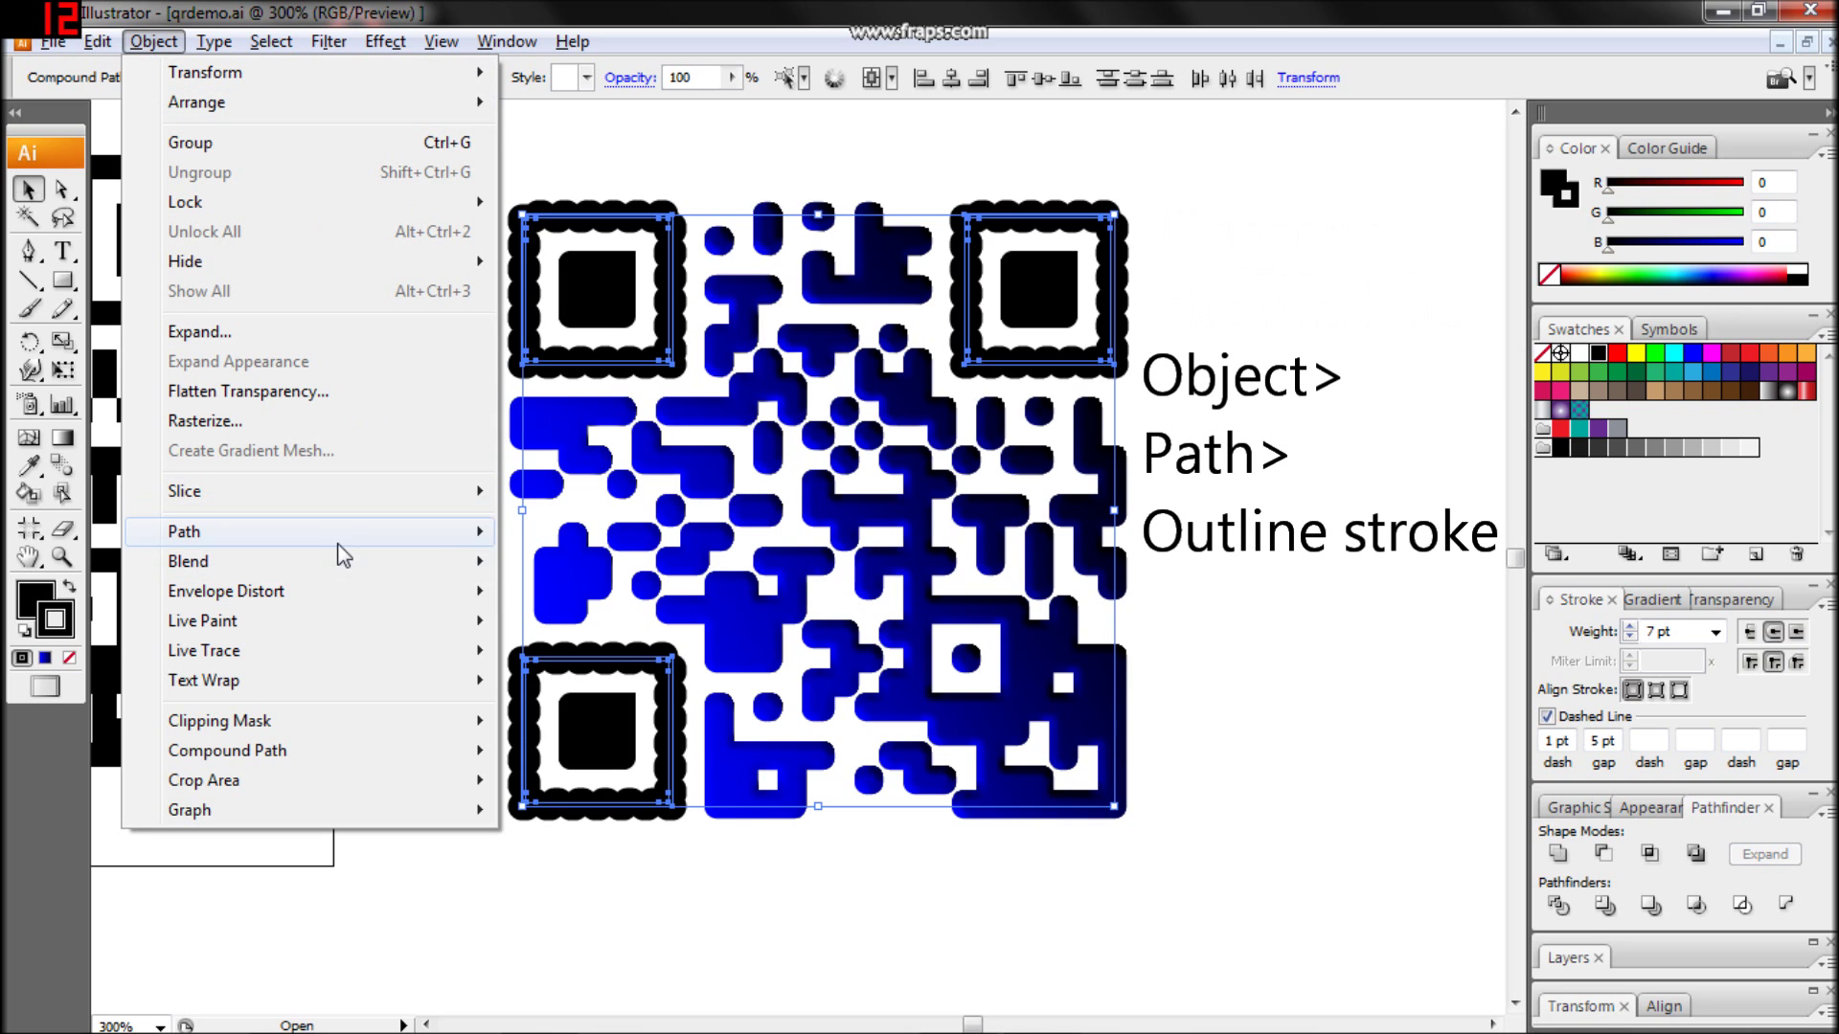
pyautogui.moveTo(339, 542)
pyautogui.click(632, 600)
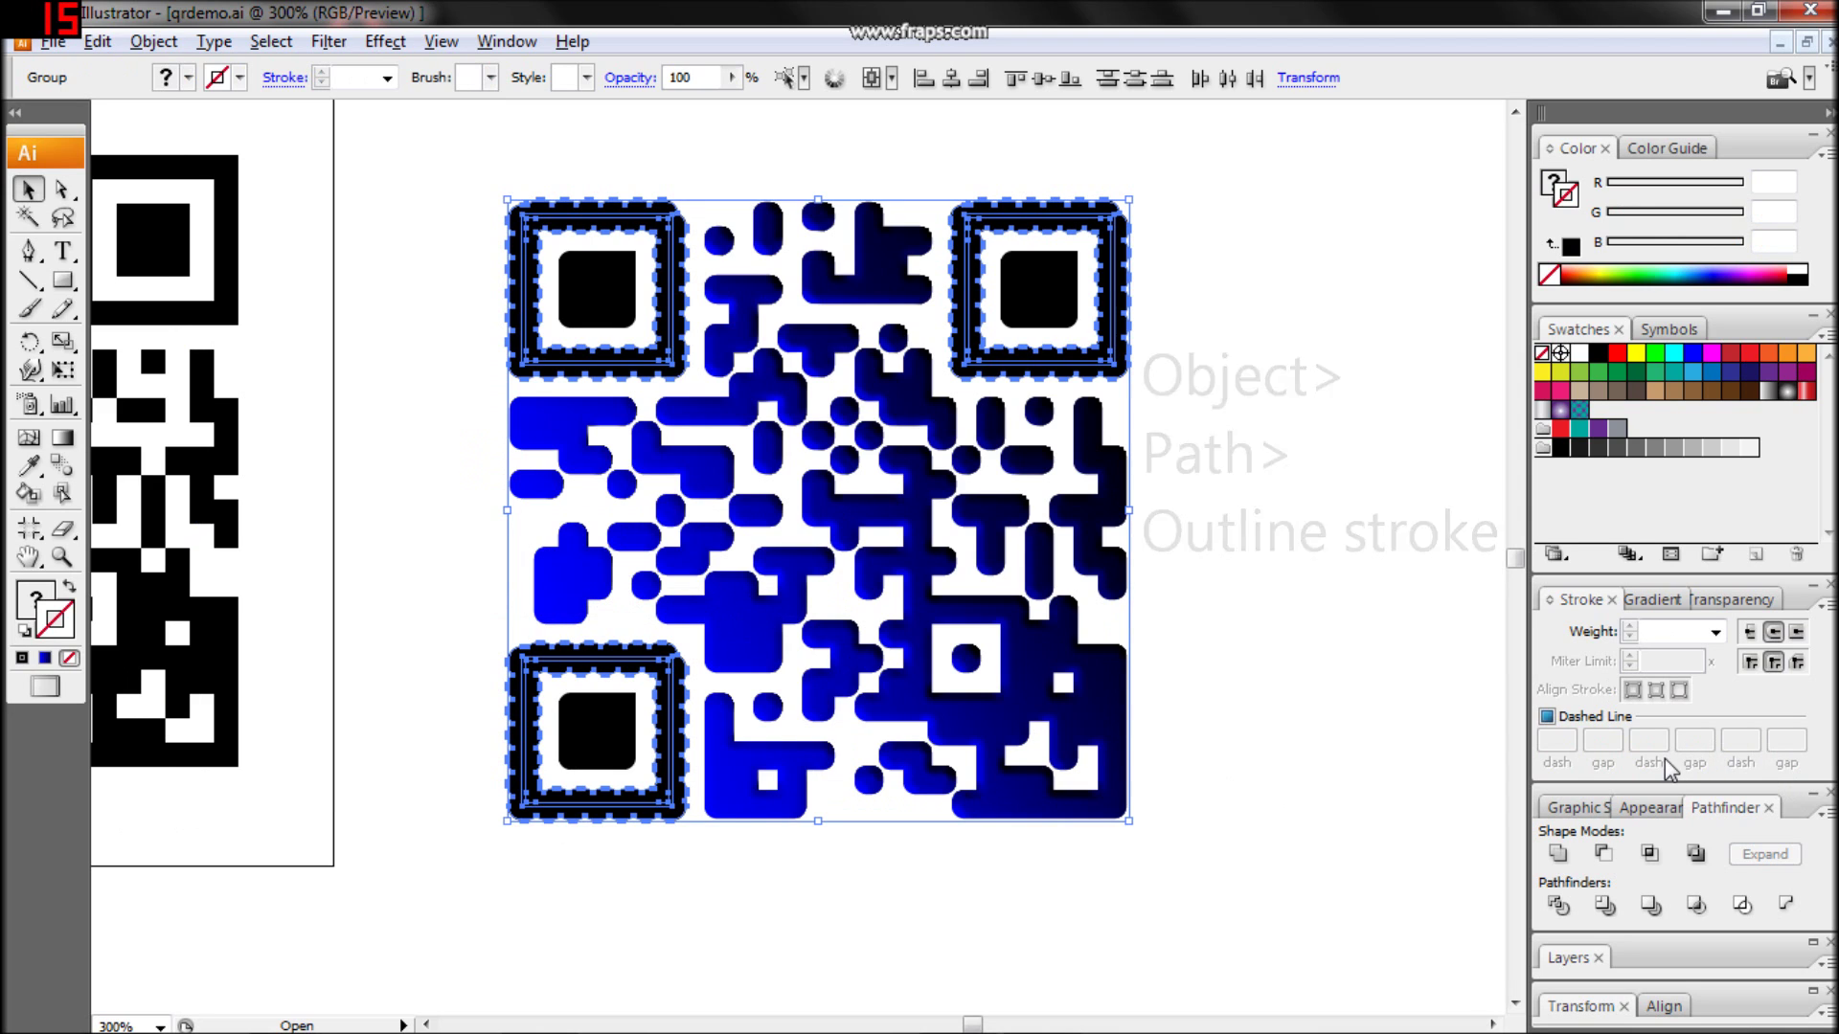
pyautogui.rightClick(1112, 371)
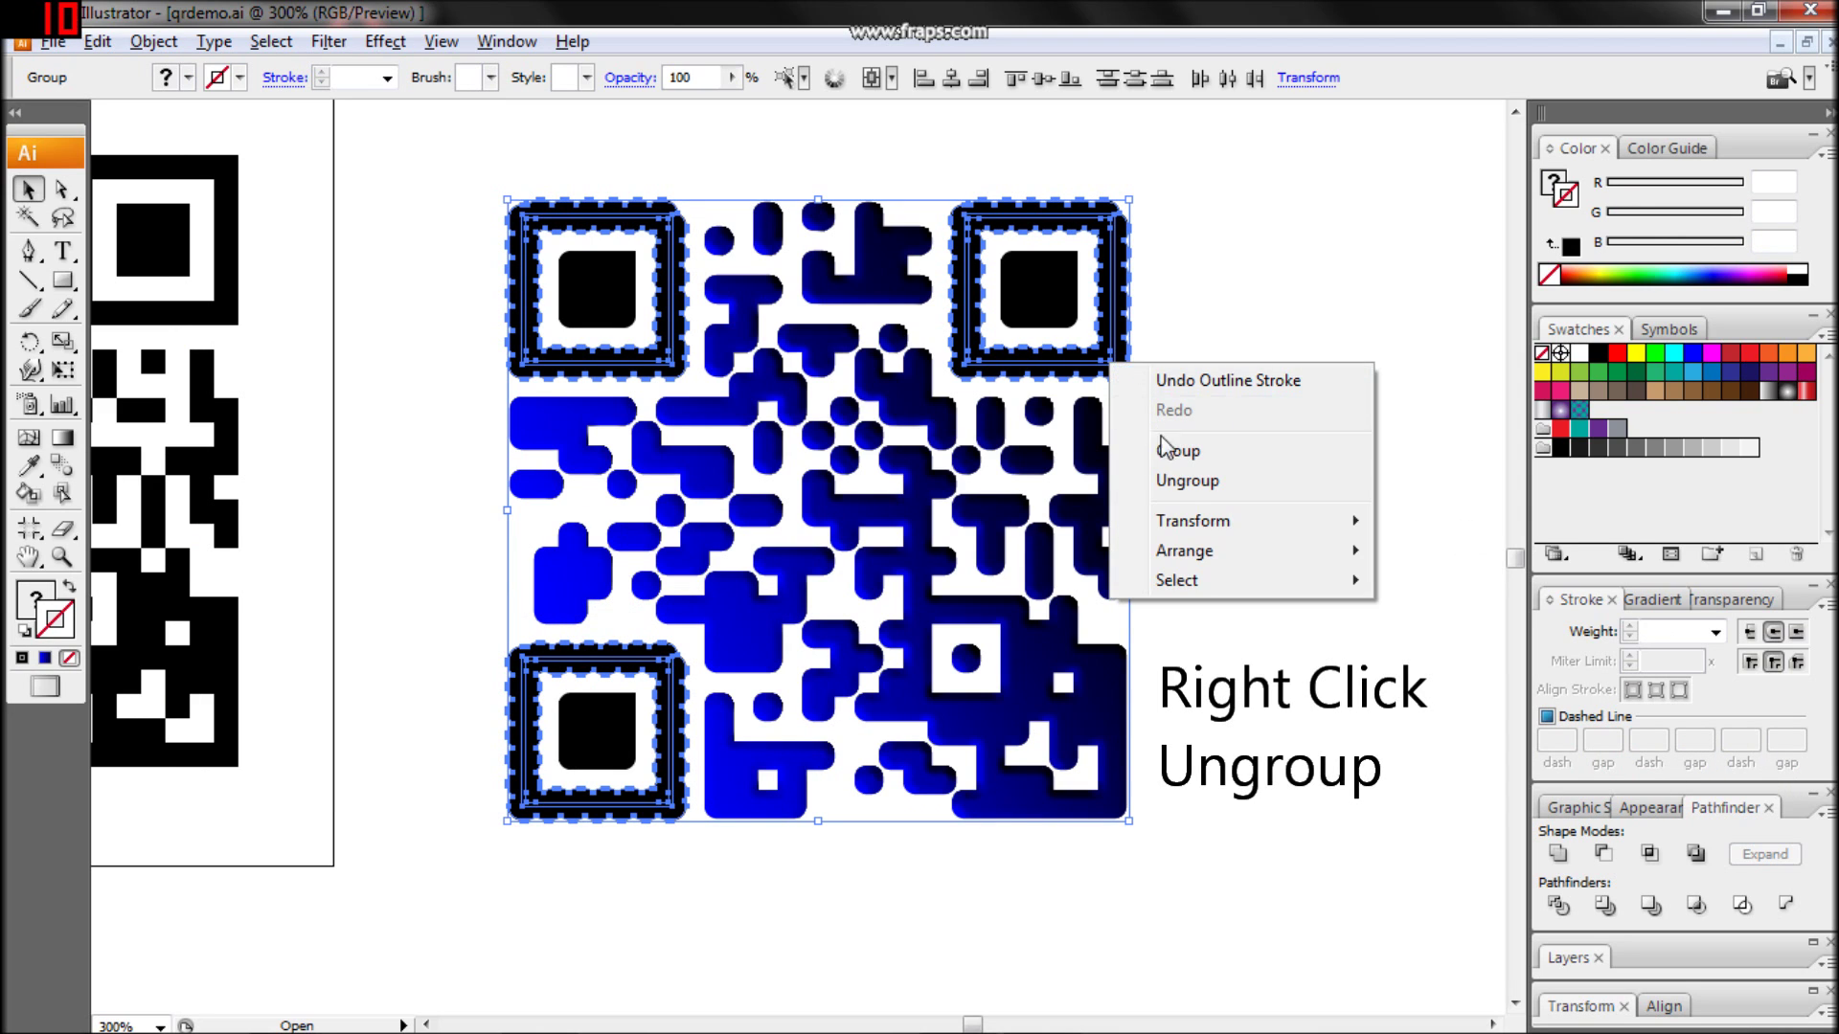
pyautogui.click(1185, 480)
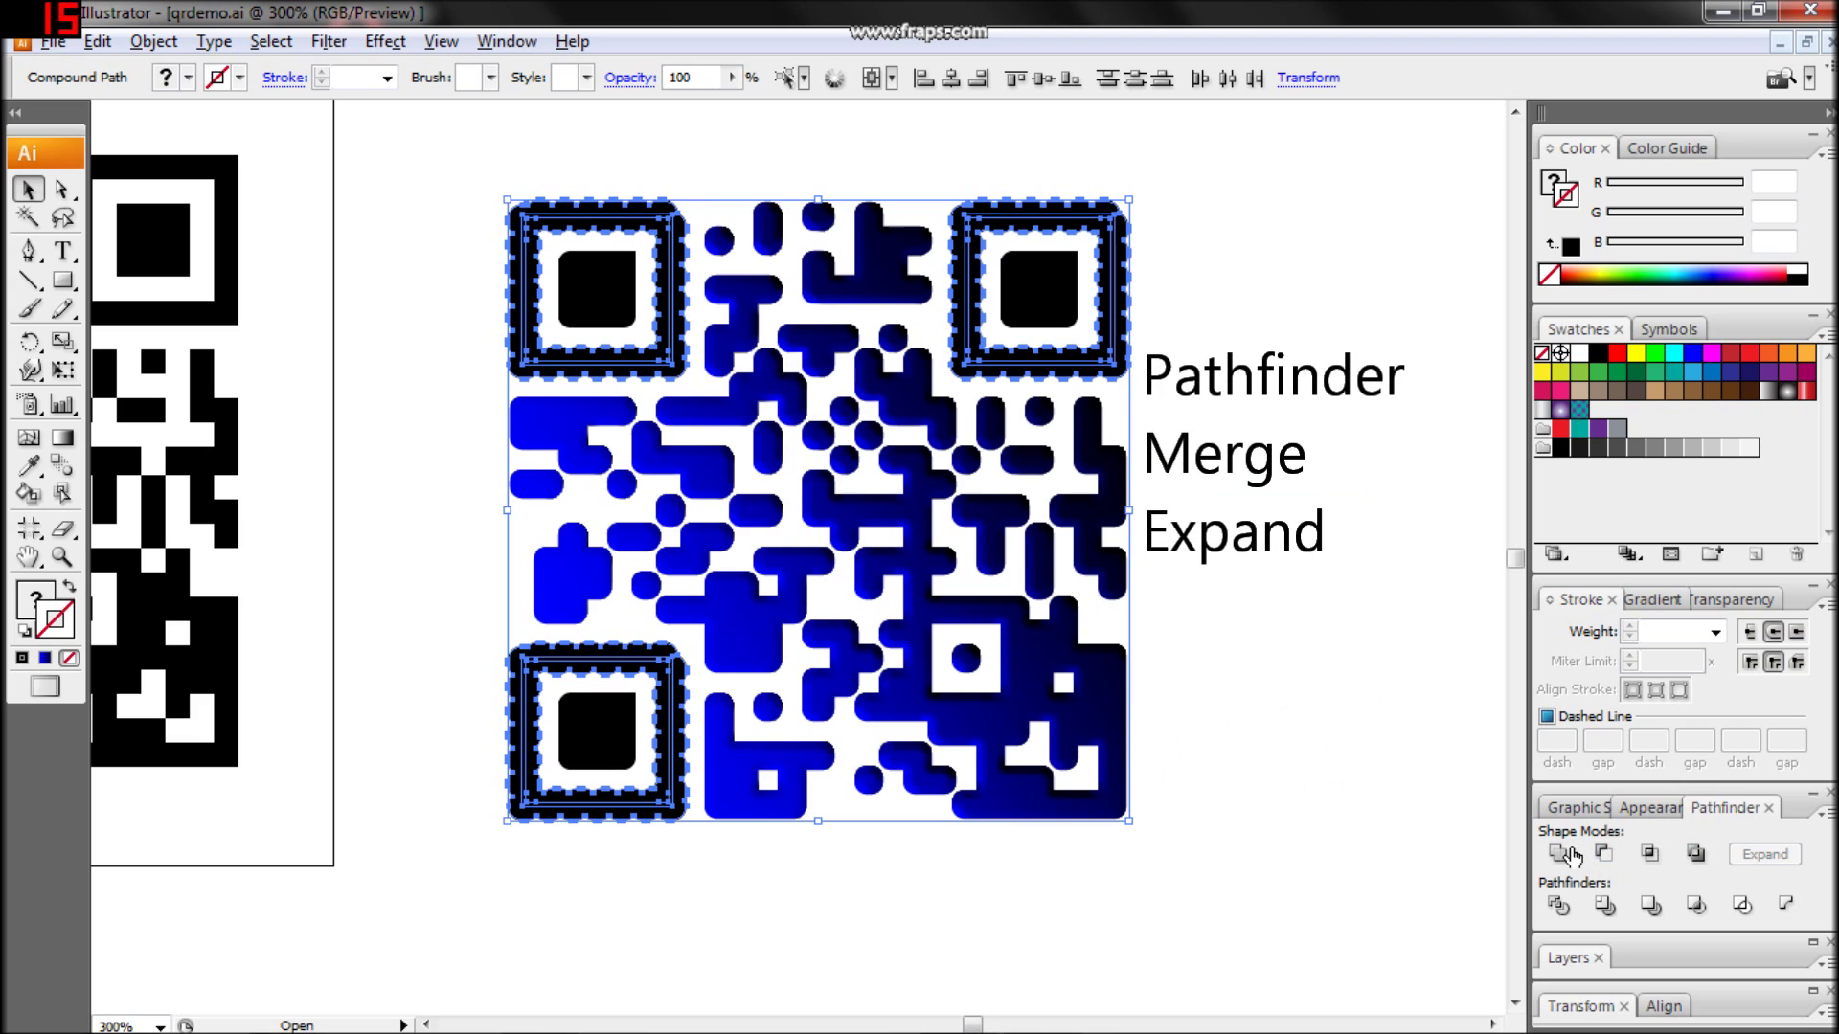
pyautogui.click(1787, 856)
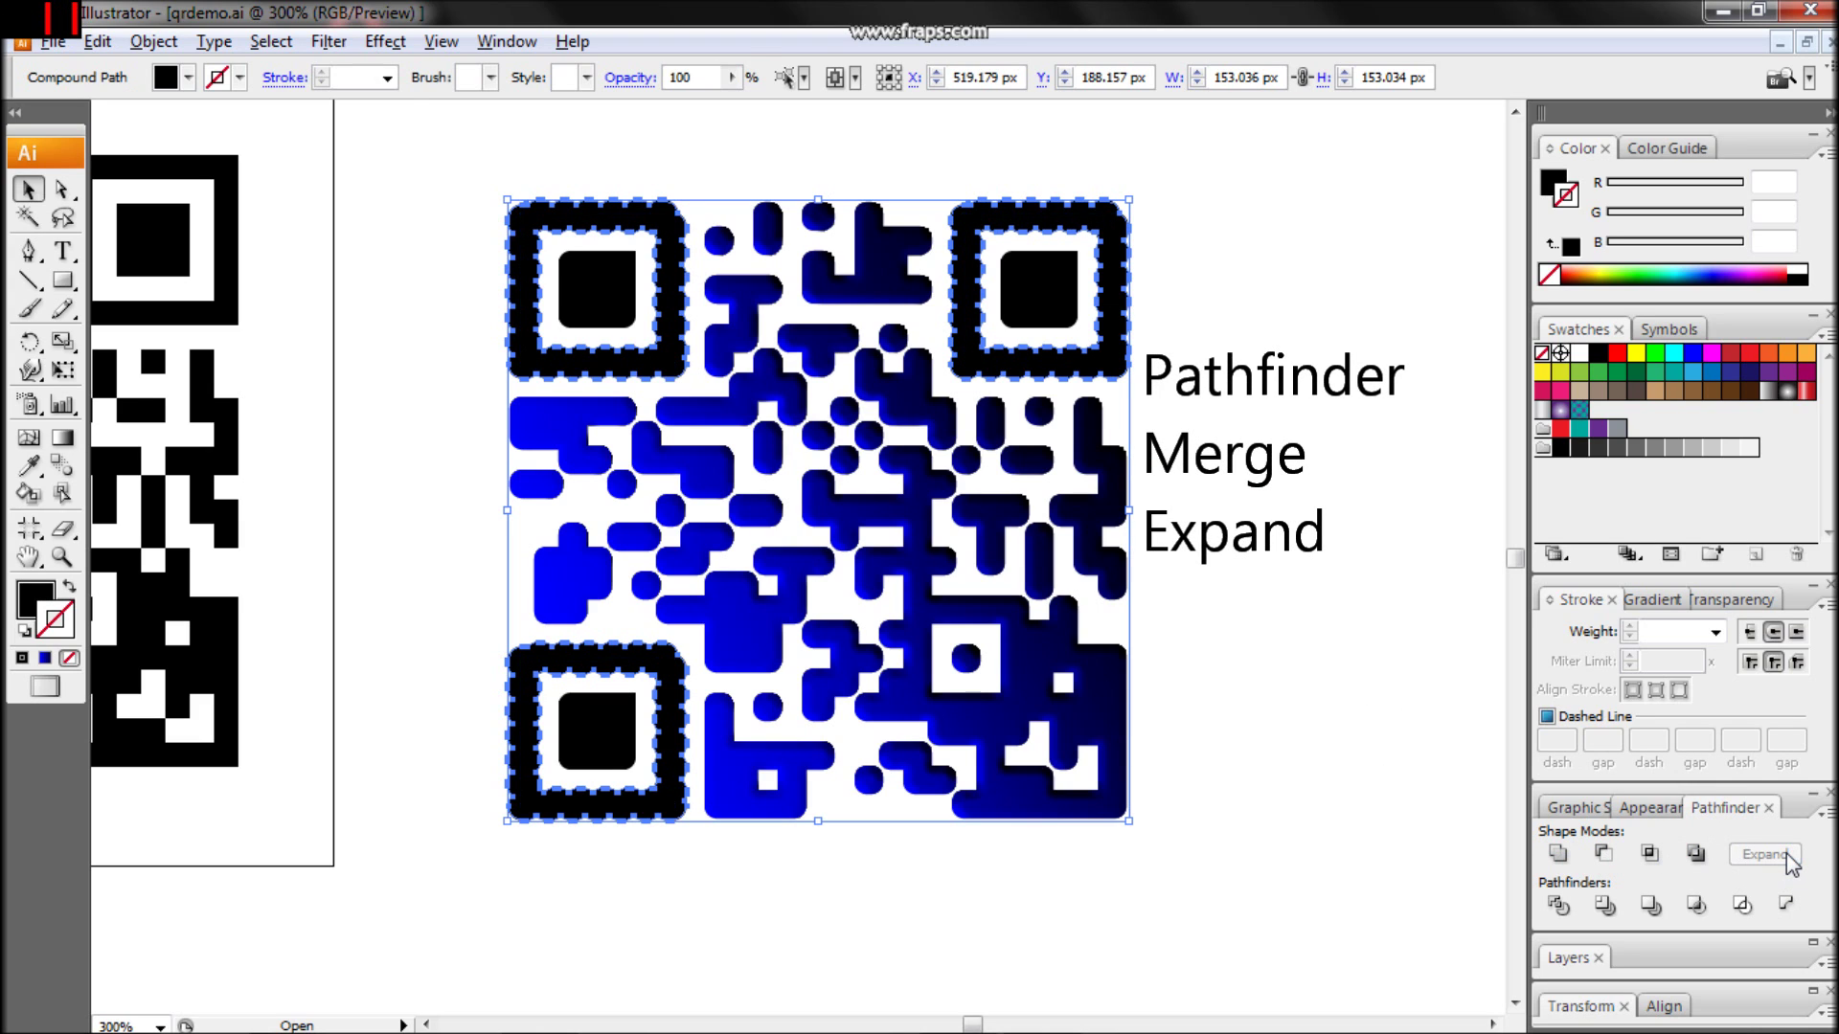
pyautogui.click(1237, 608)
pyautogui.click(1040, 287)
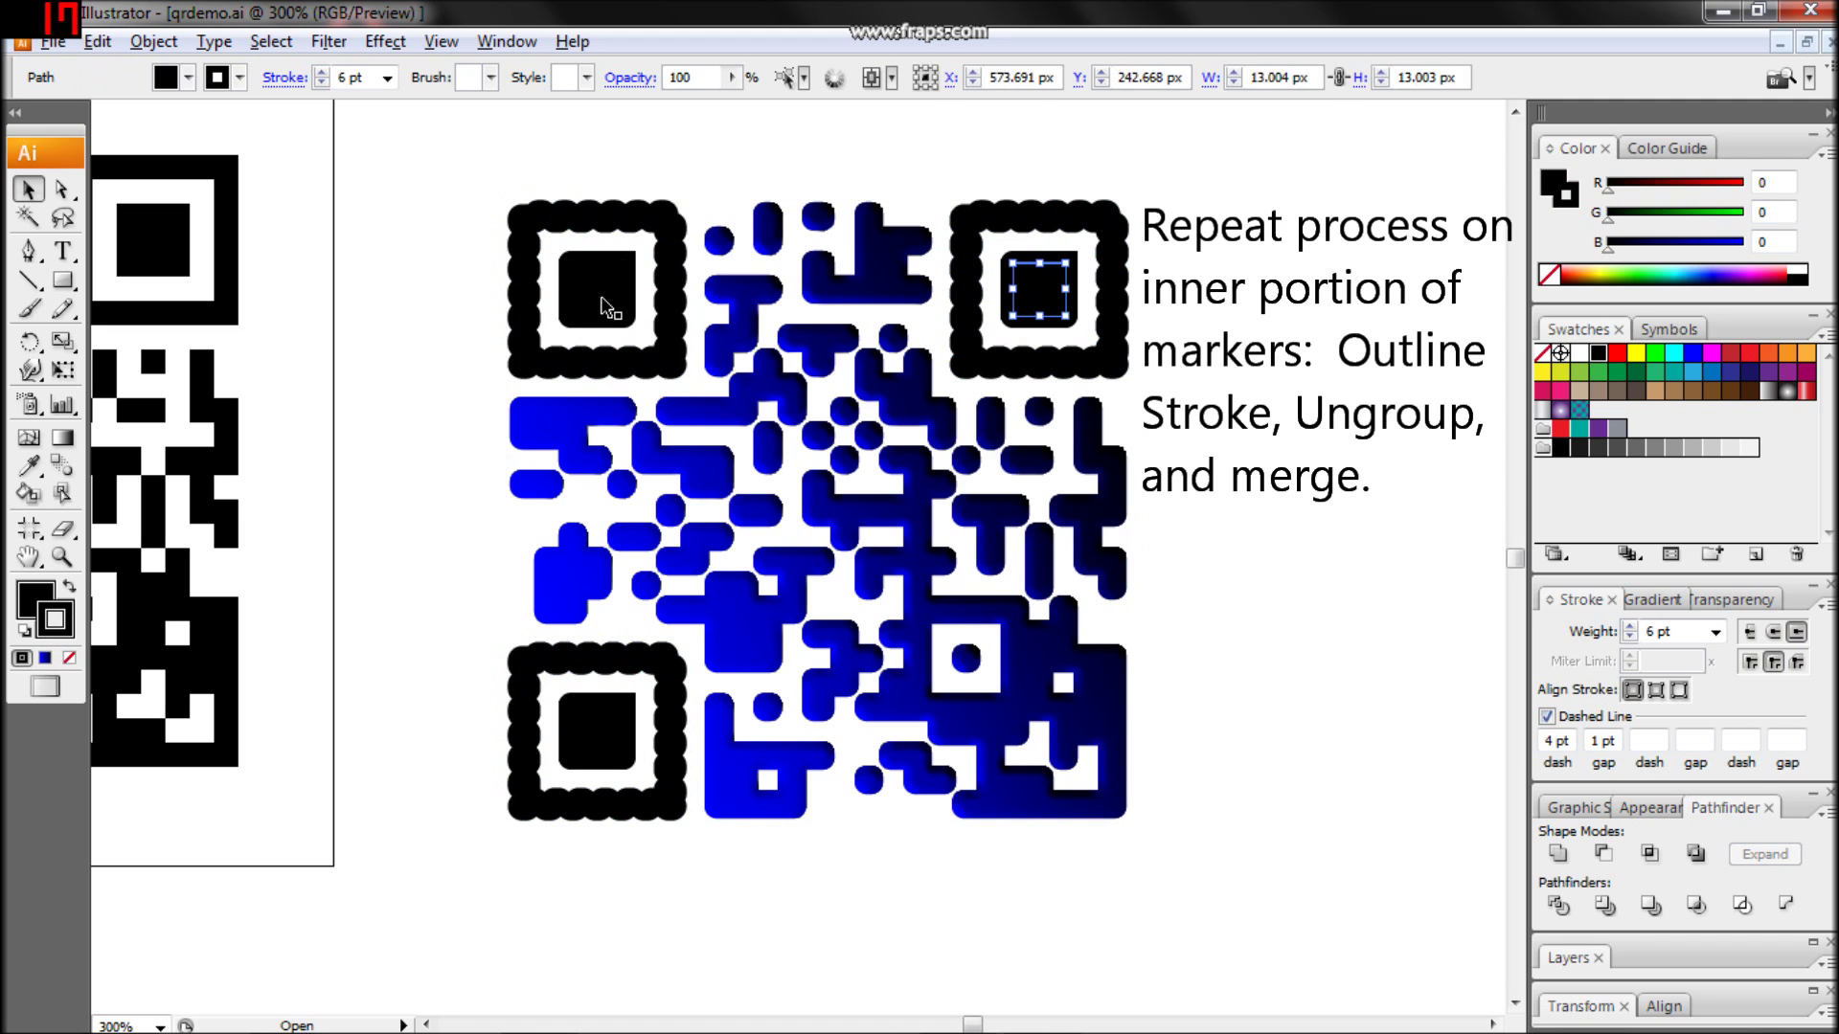
# Step: Outline the three inner squares' dashed strokes and merge them into one compound path
pyautogui.keyDown('shift'); pyautogui.click(603, 306); pyautogui.keyUp('shift')
pyautogui.keyDown('shift'); pyautogui.click(615, 749); pyautogui.keyUp('shift')
pyautogui.click(170, 43)
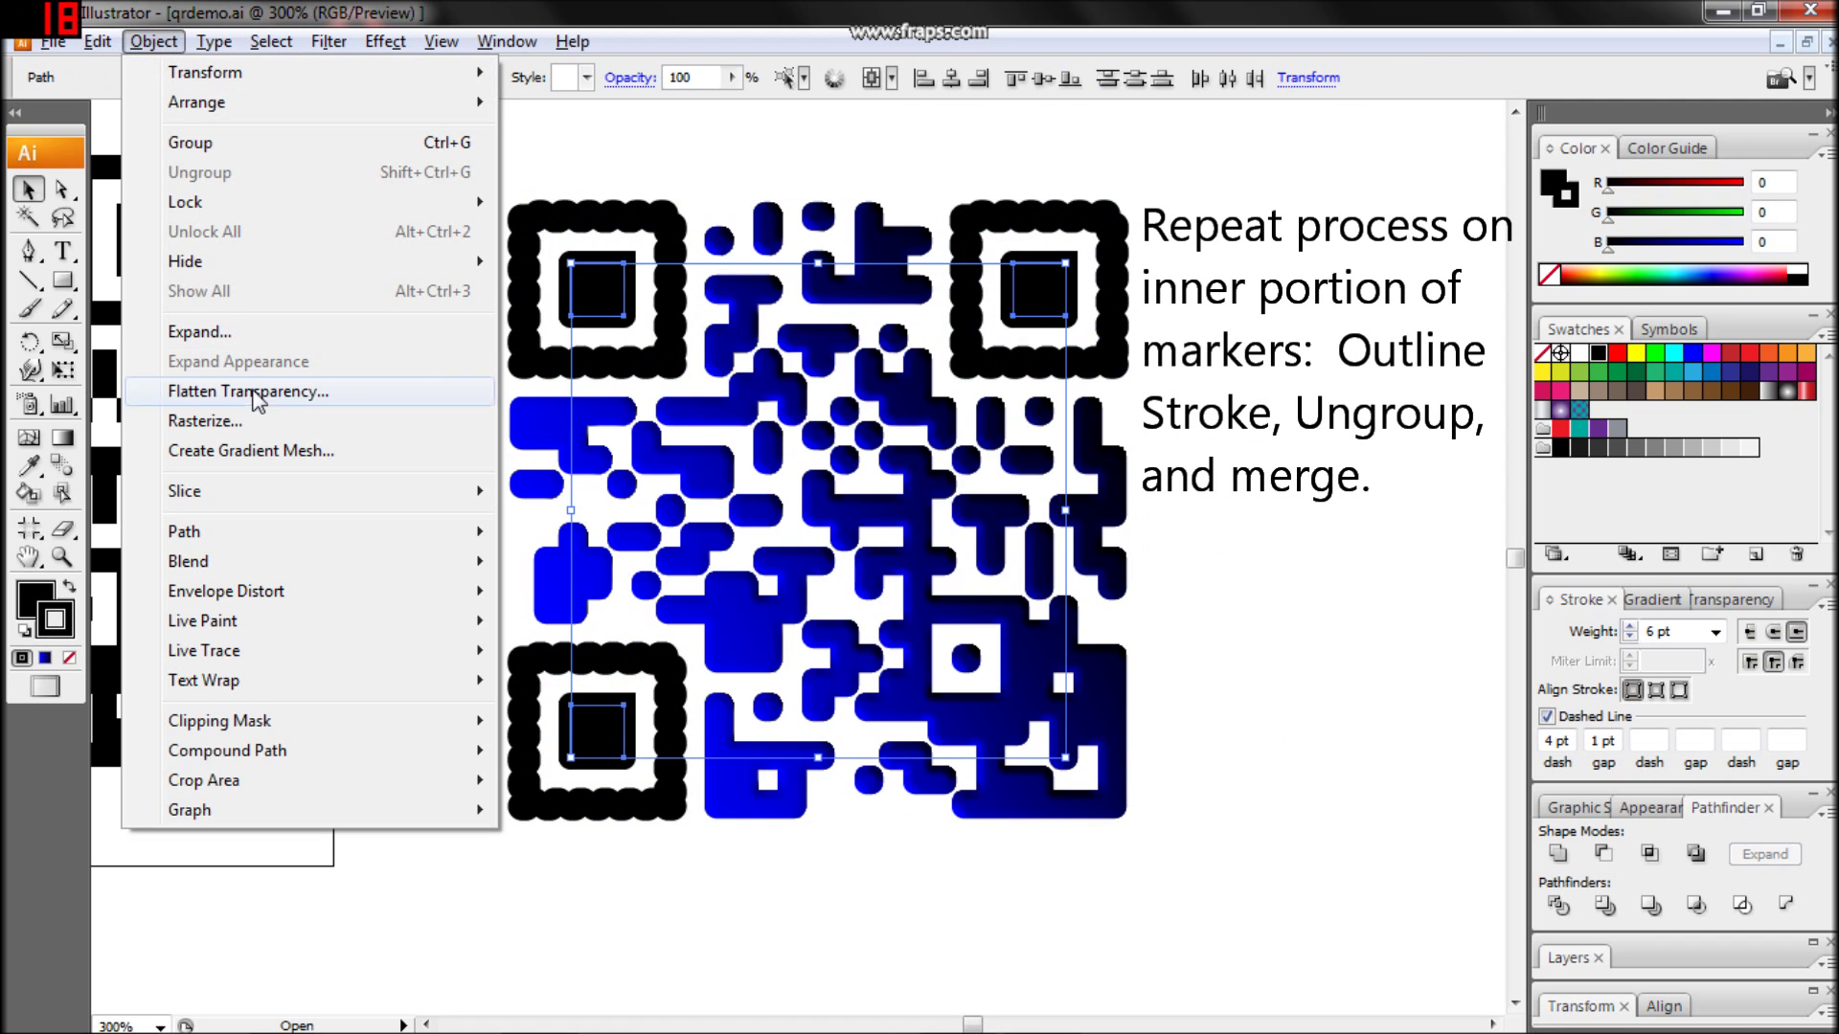
pyautogui.moveTo(390, 533)
pyautogui.click(675, 605)
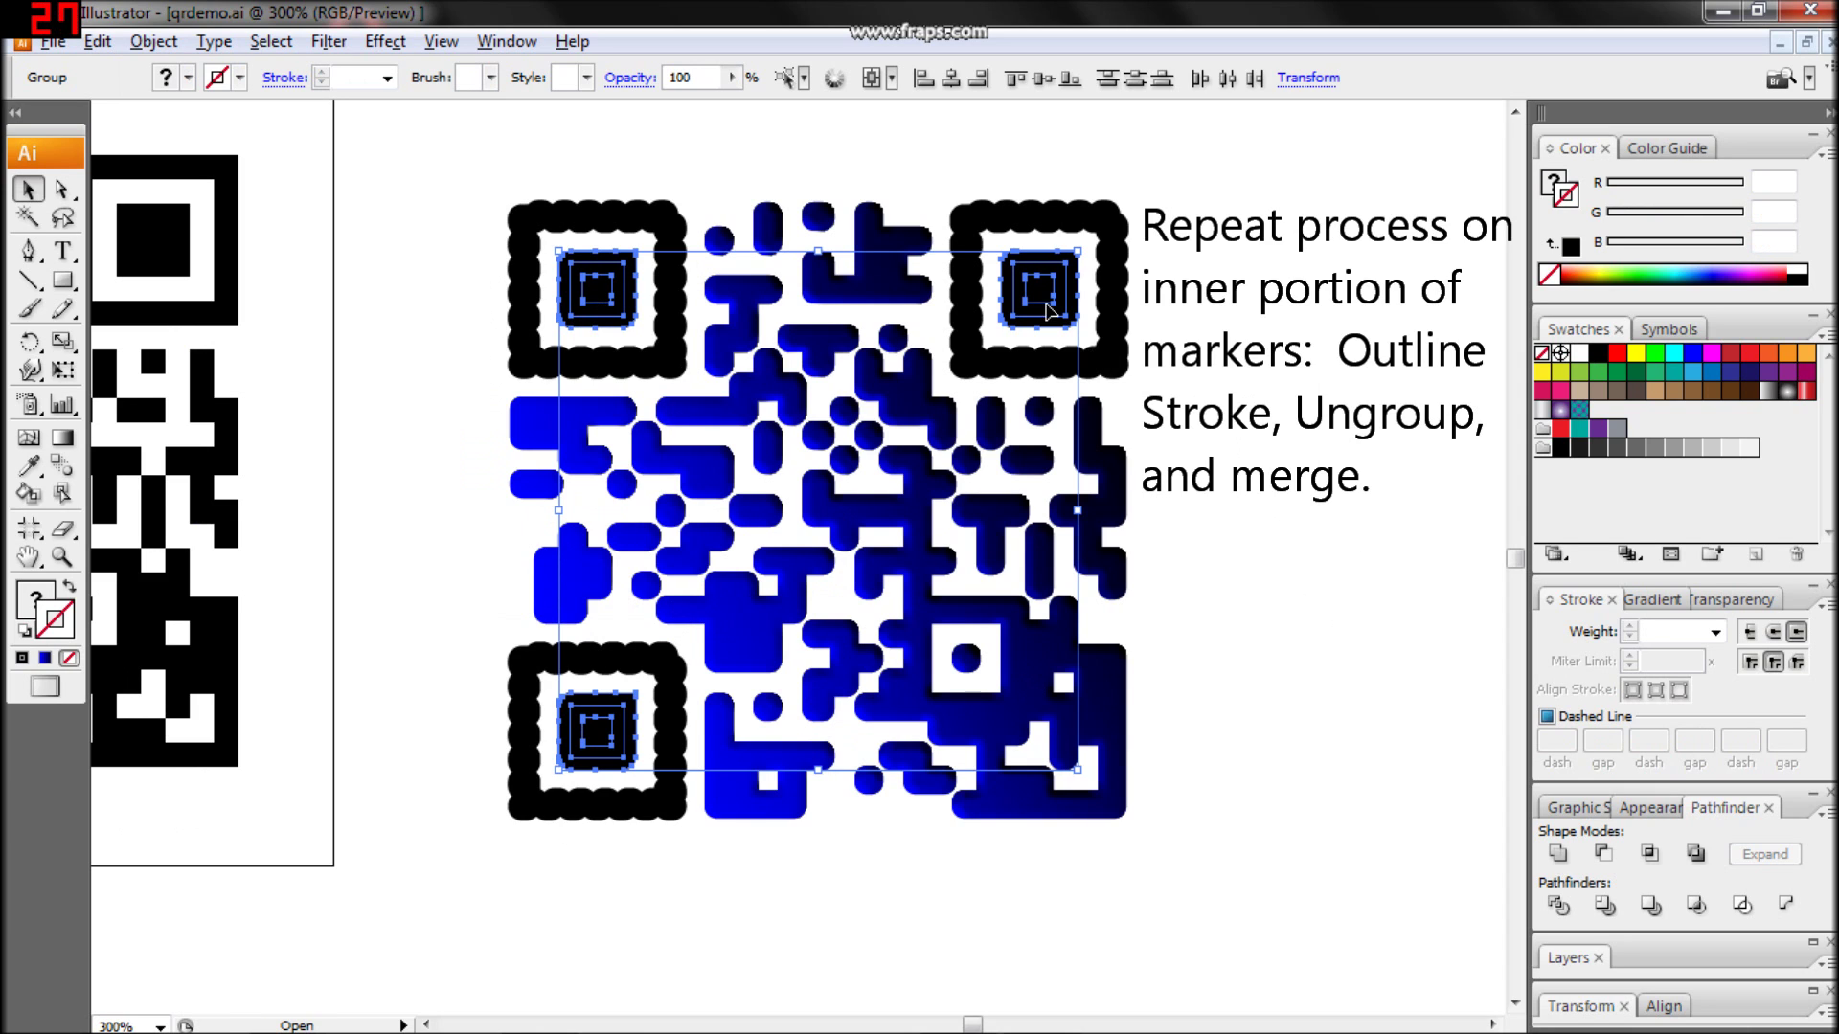
pyautogui.rightClick(1049, 308)
pyautogui.click(1127, 431)
pyautogui.click(1557, 853)
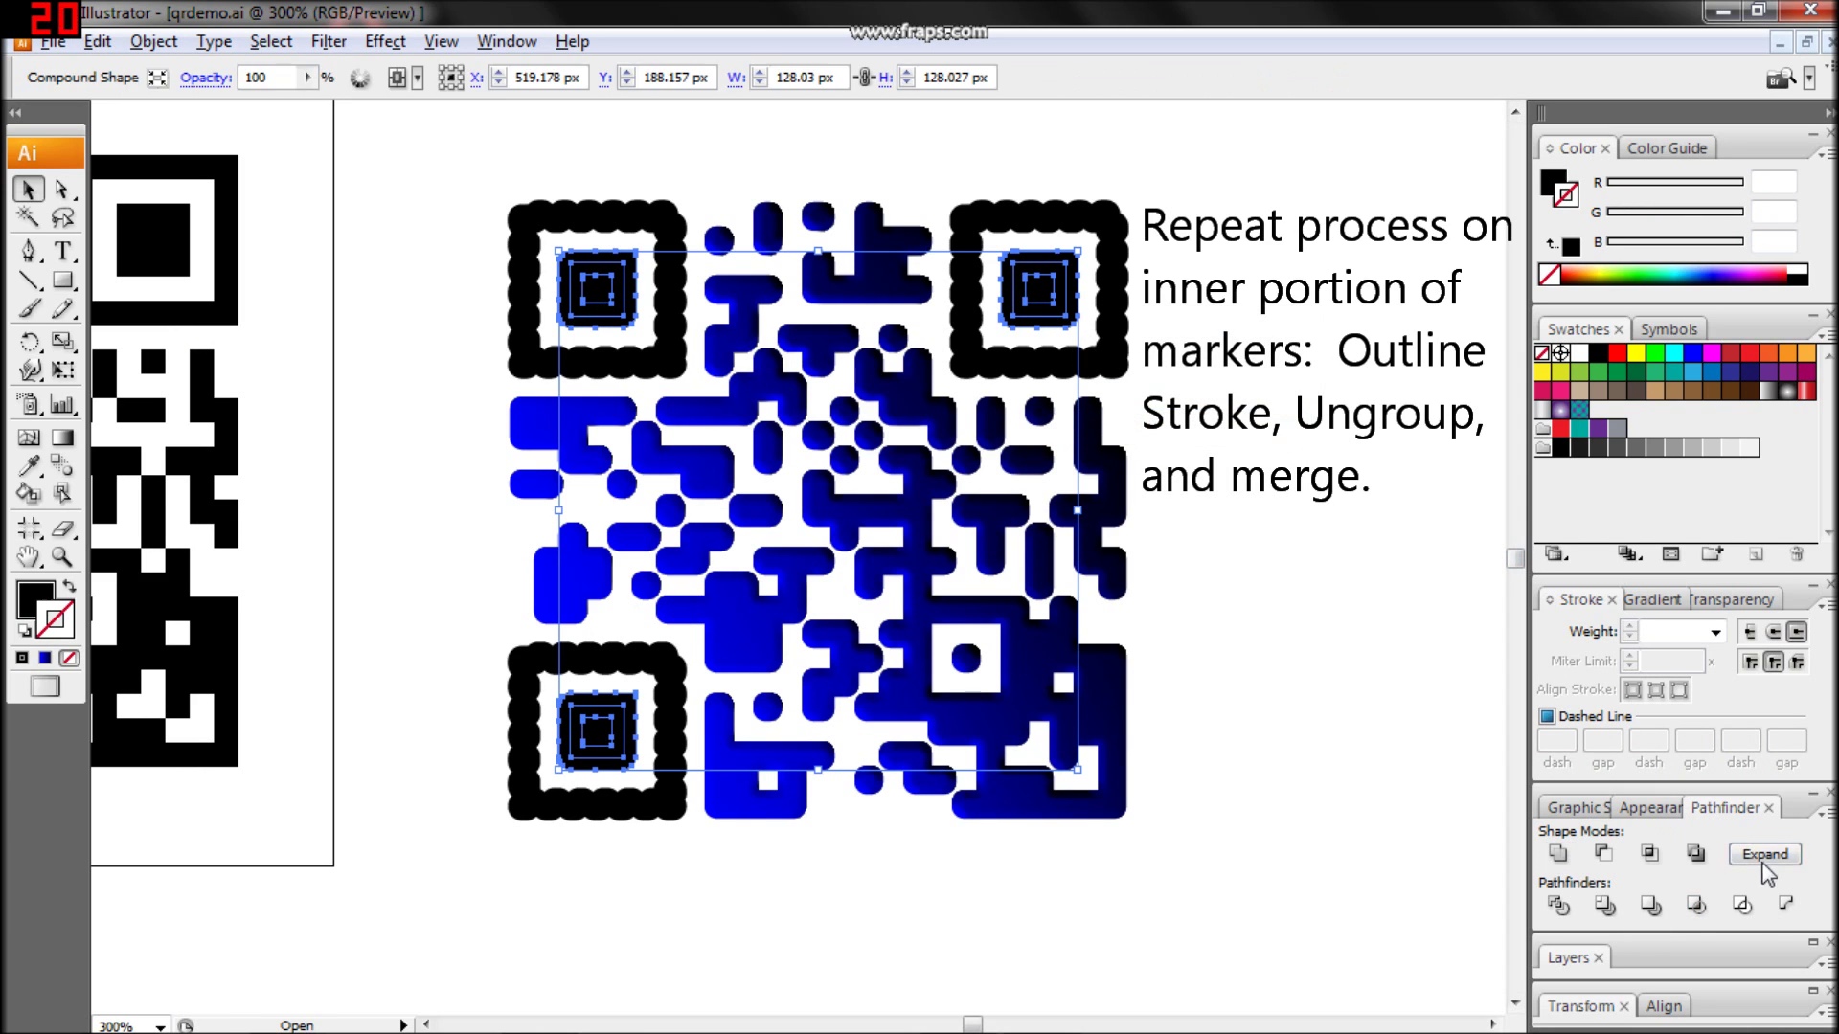
pyautogui.click(1763, 859)
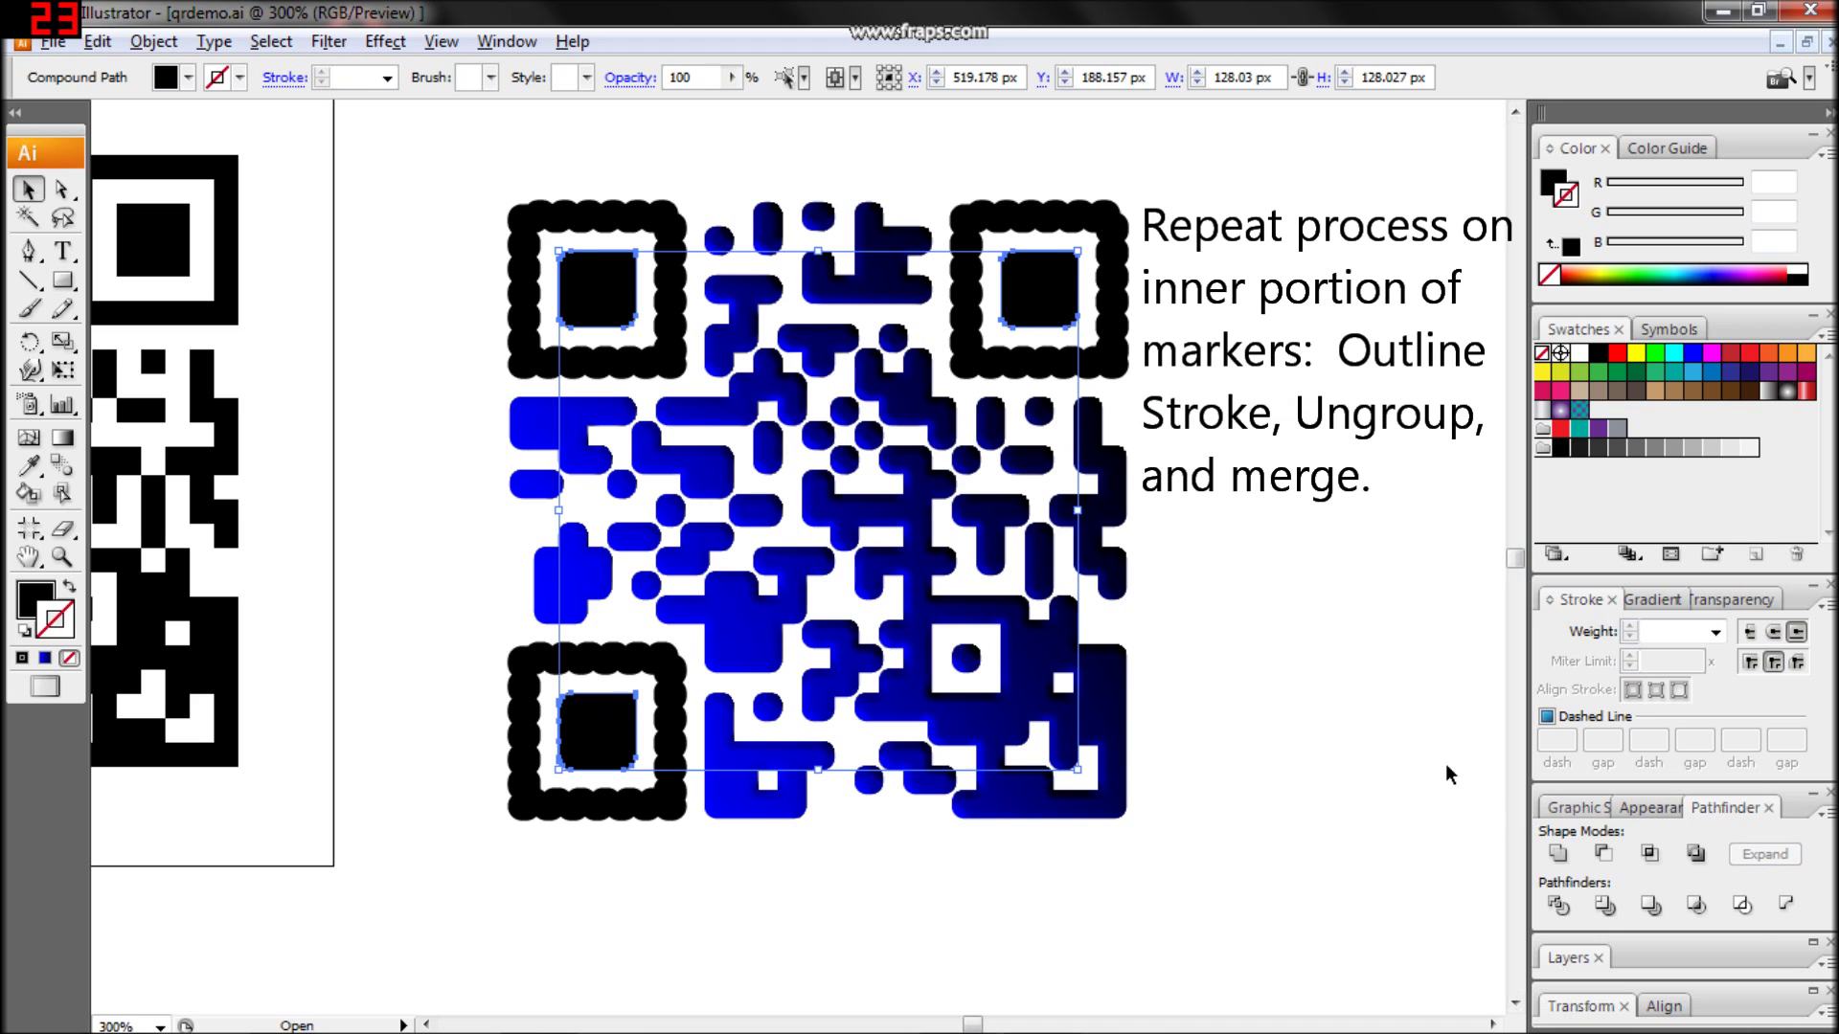
# Step: Fill the merged marker centres with an orange-to-brown linear gradient
pyautogui.press('.')
pyautogui.click(1545, 756)
pyautogui.click(1614, 276)
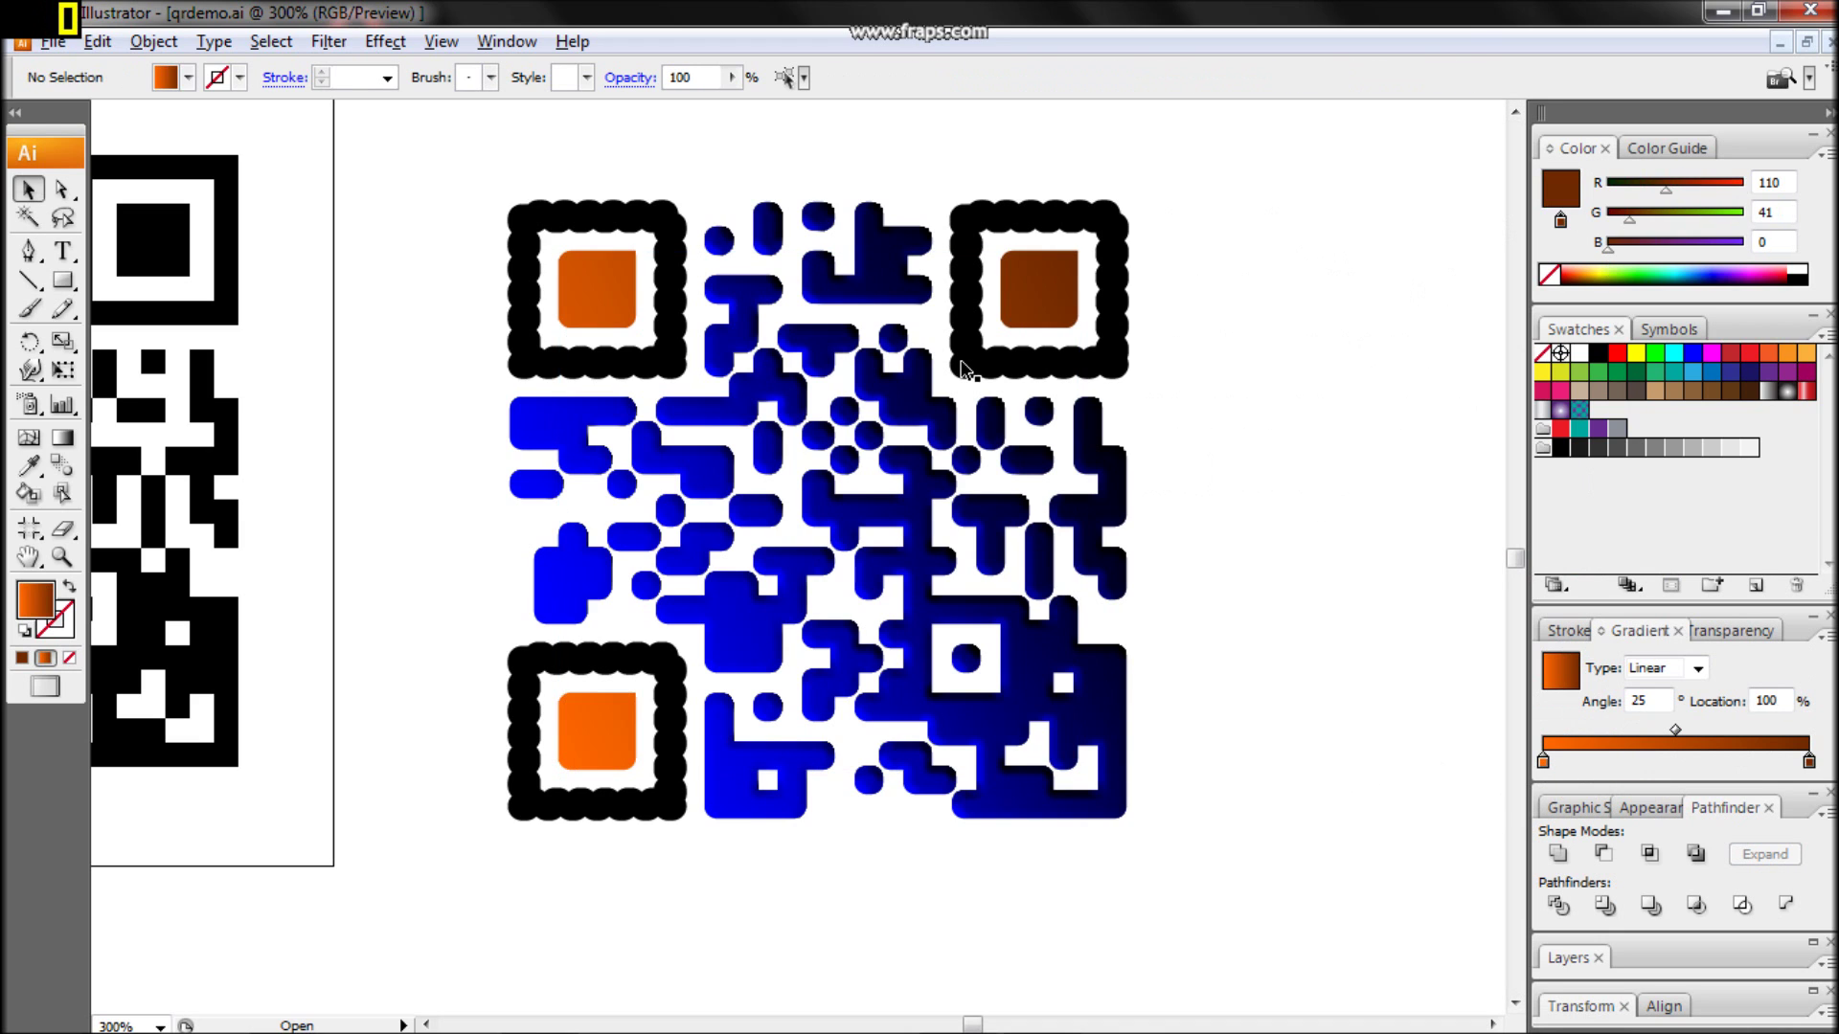
pyautogui.click(967, 218)
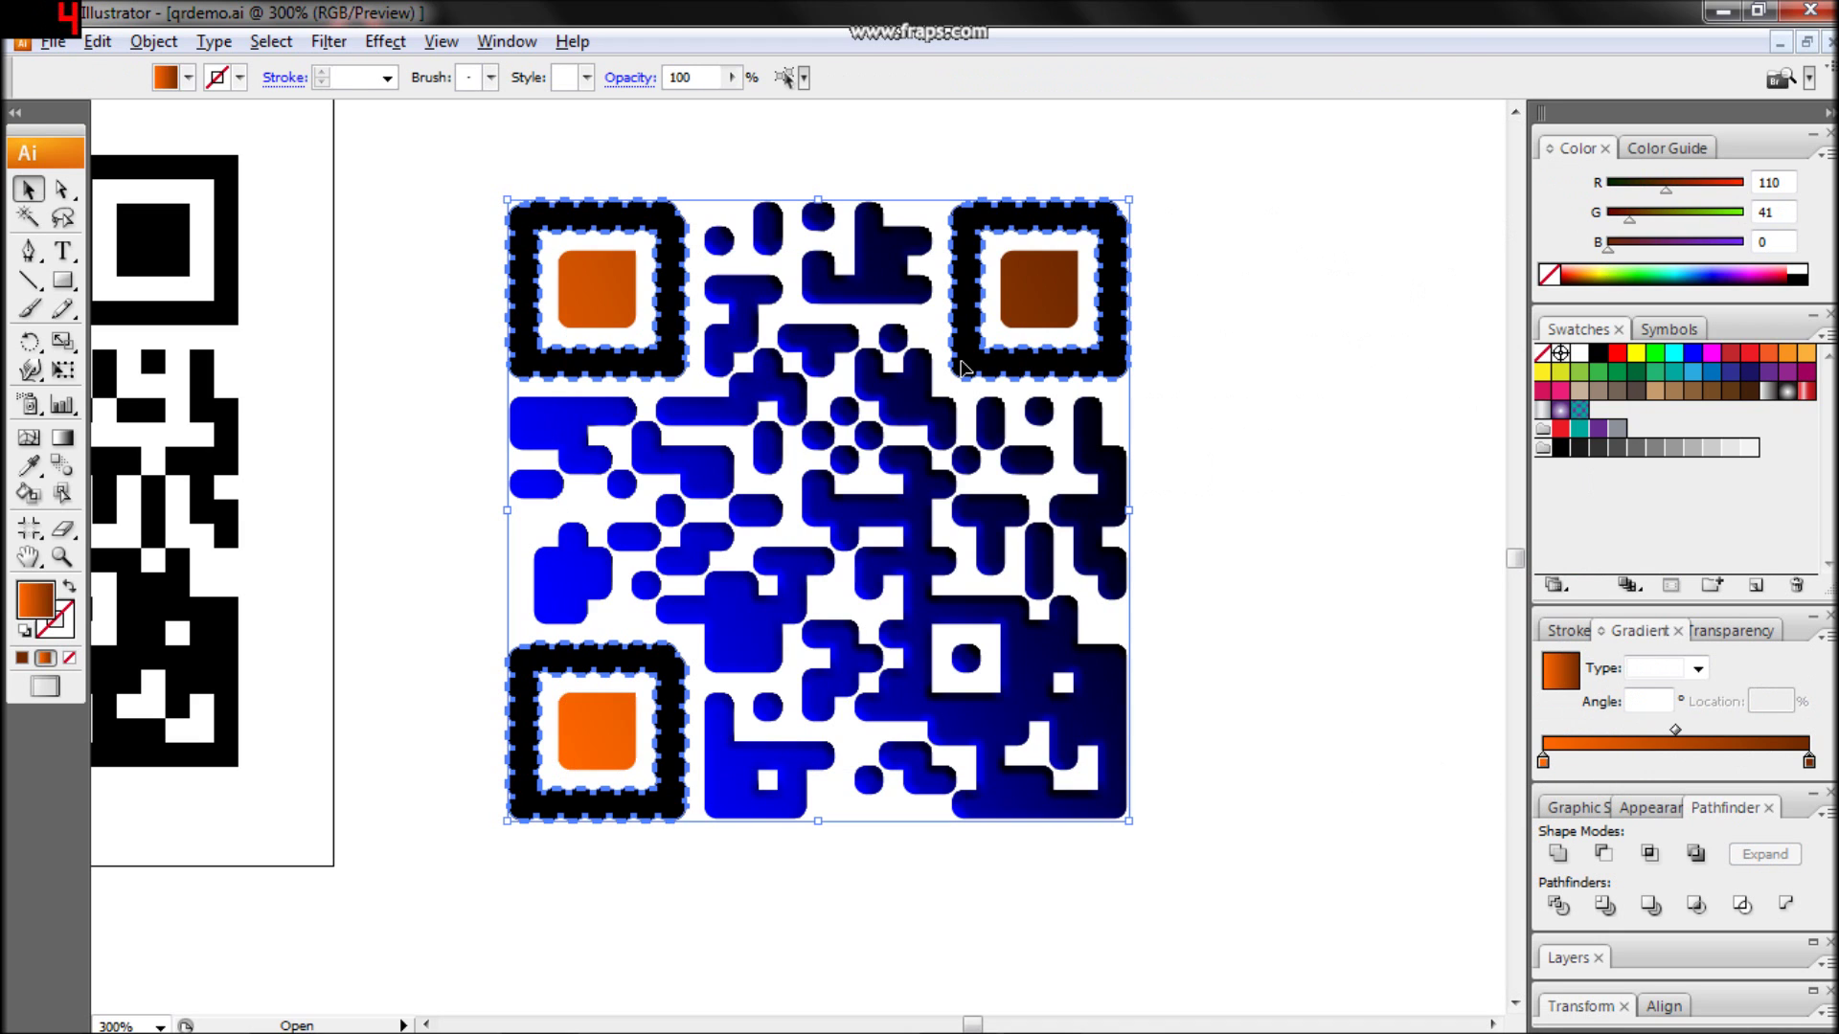
# Step: Add an Edge-sourced inner glow to the marker frames with a navy glow colour
pyautogui.click(385, 42)
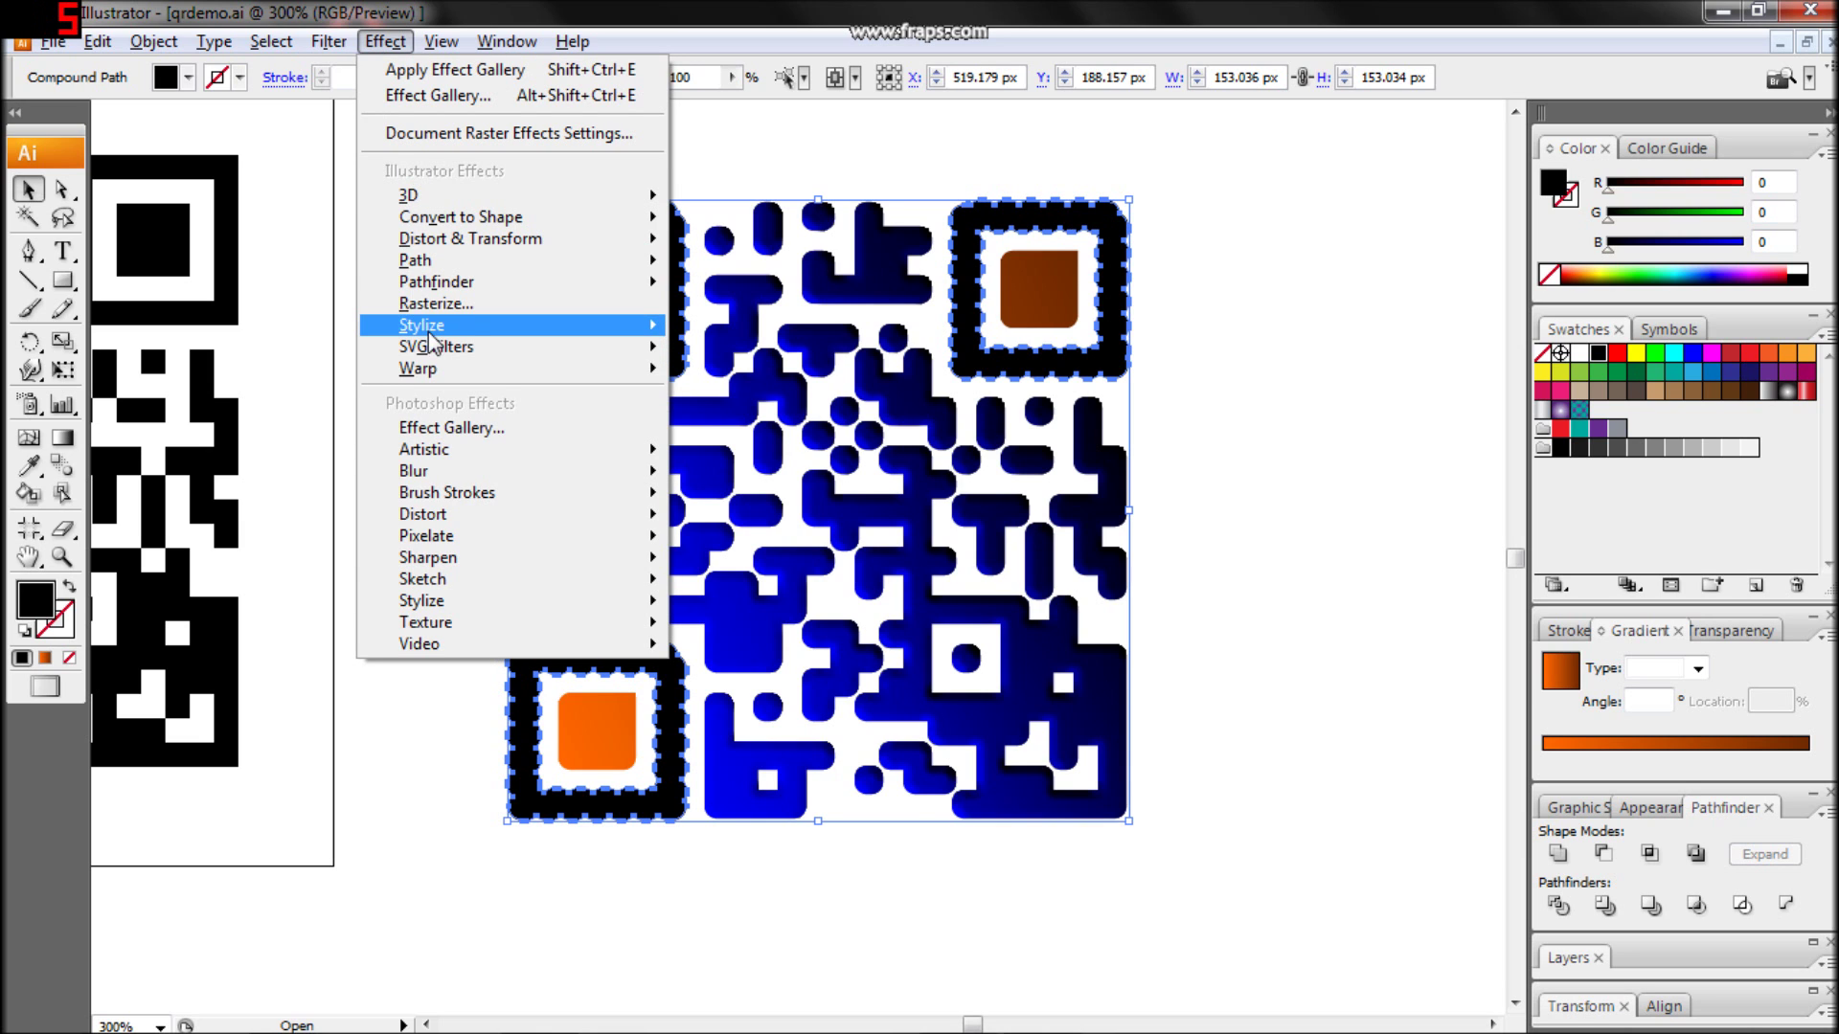
pyautogui.moveTo(441, 331)
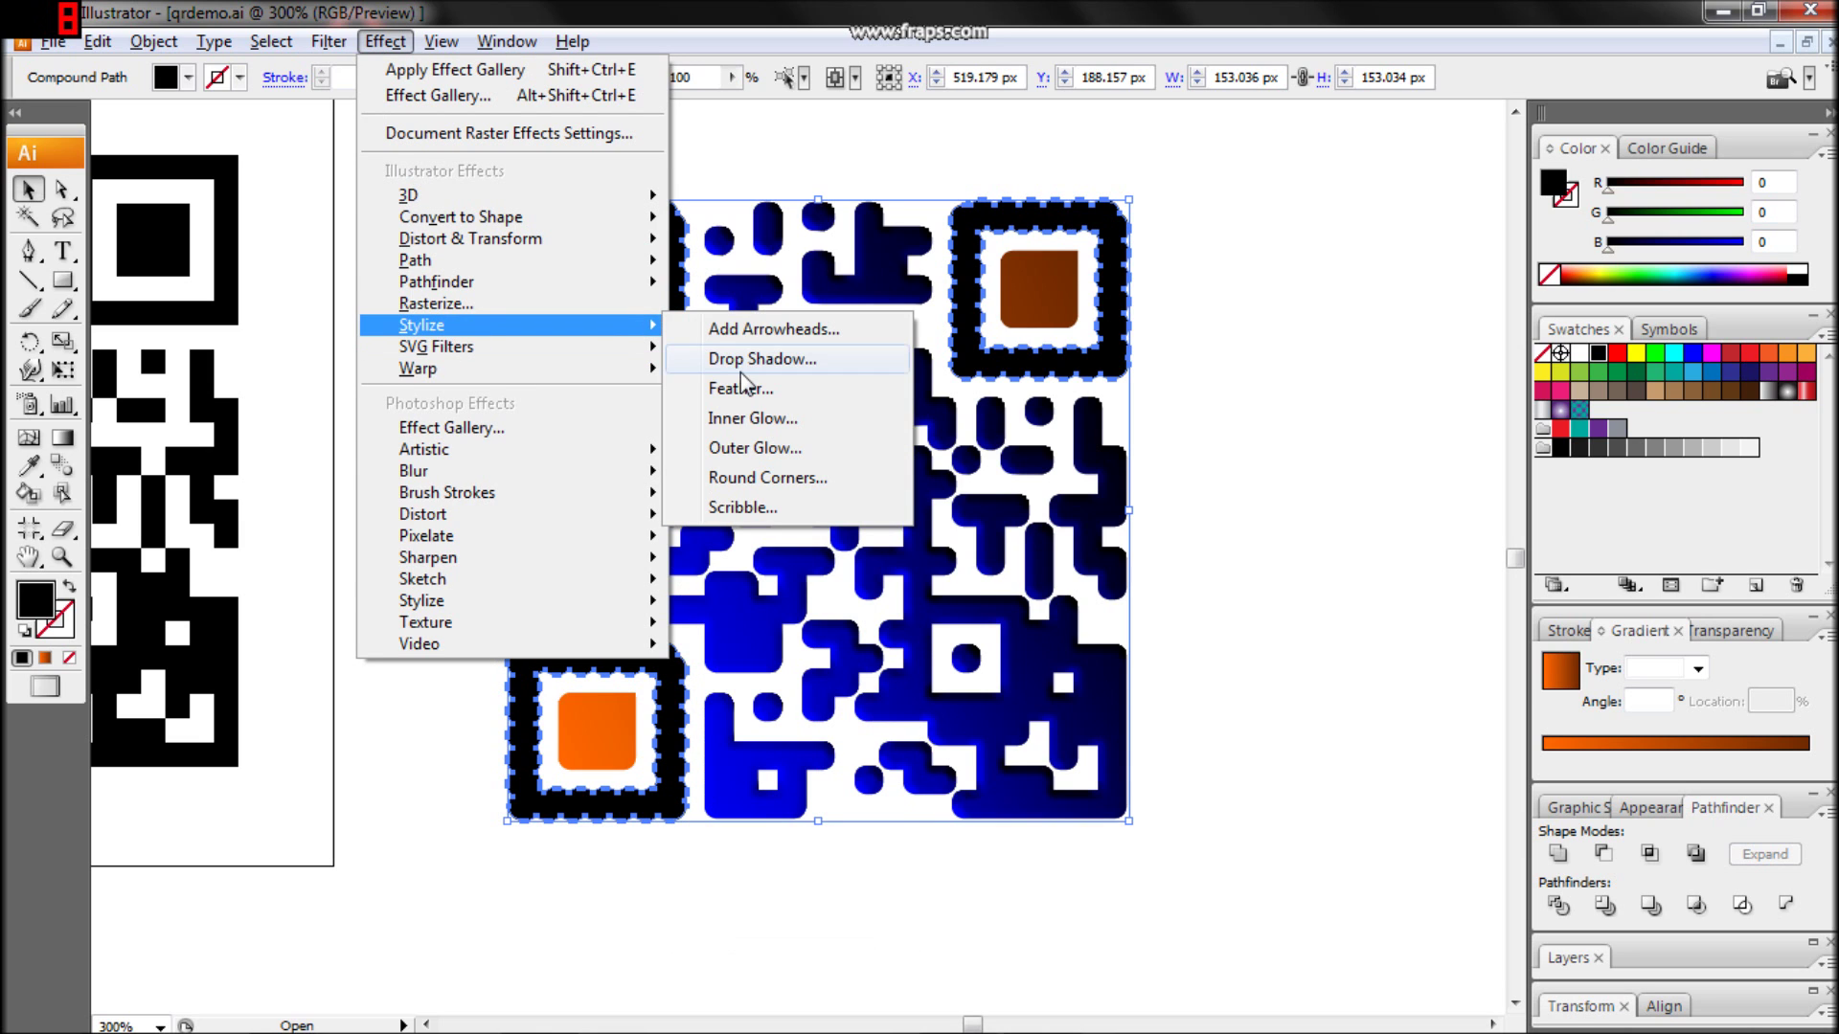
pyautogui.click(747, 422)
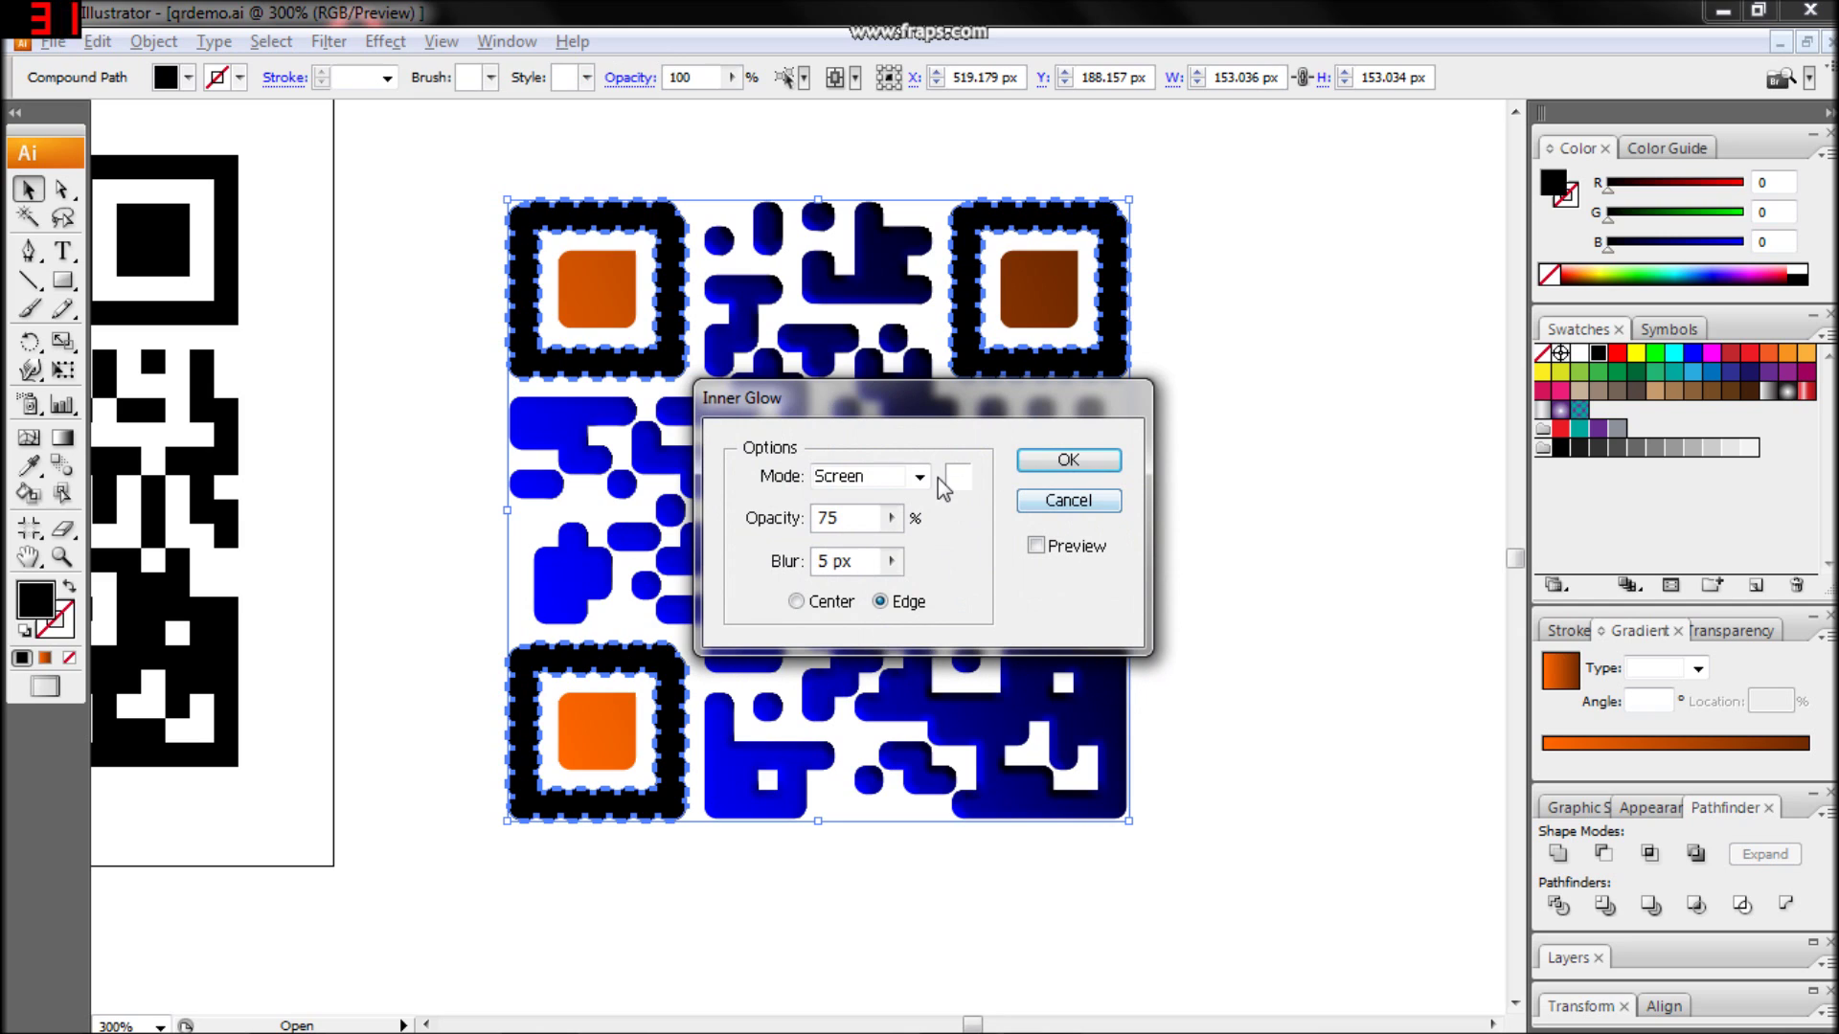
pyautogui.click(1035, 547)
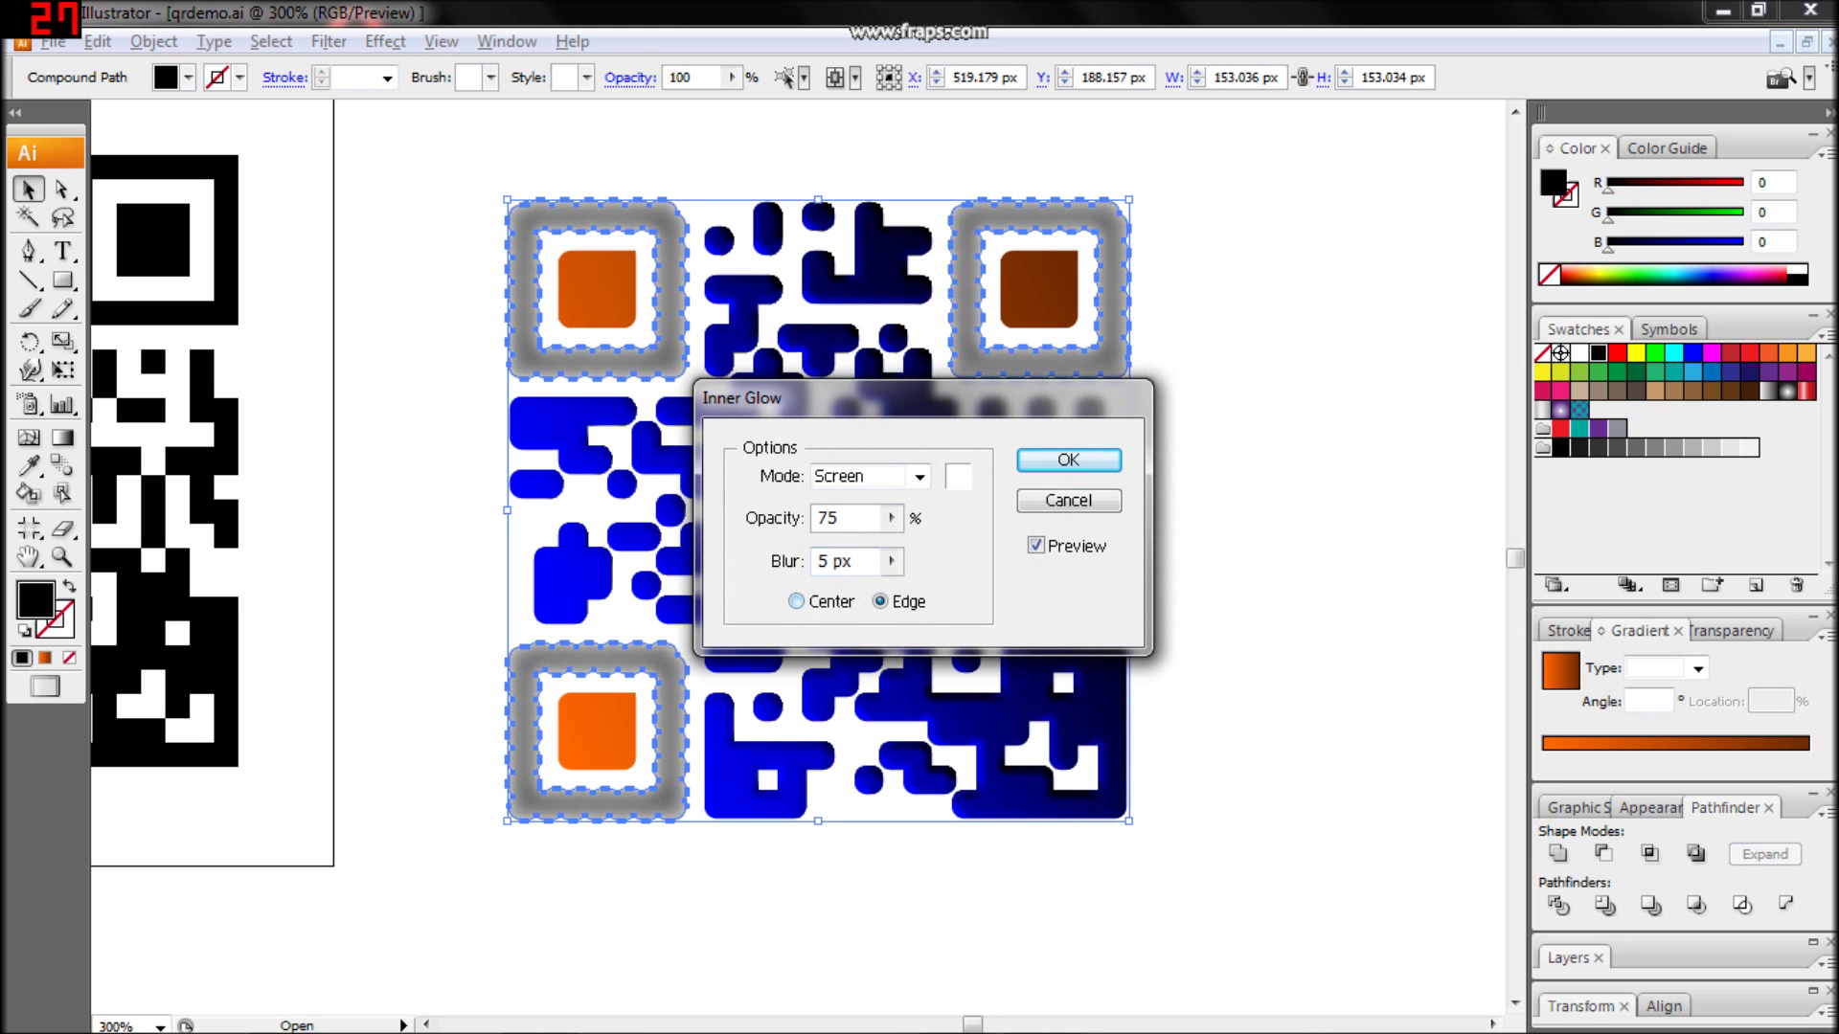
pyautogui.click(798, 602)
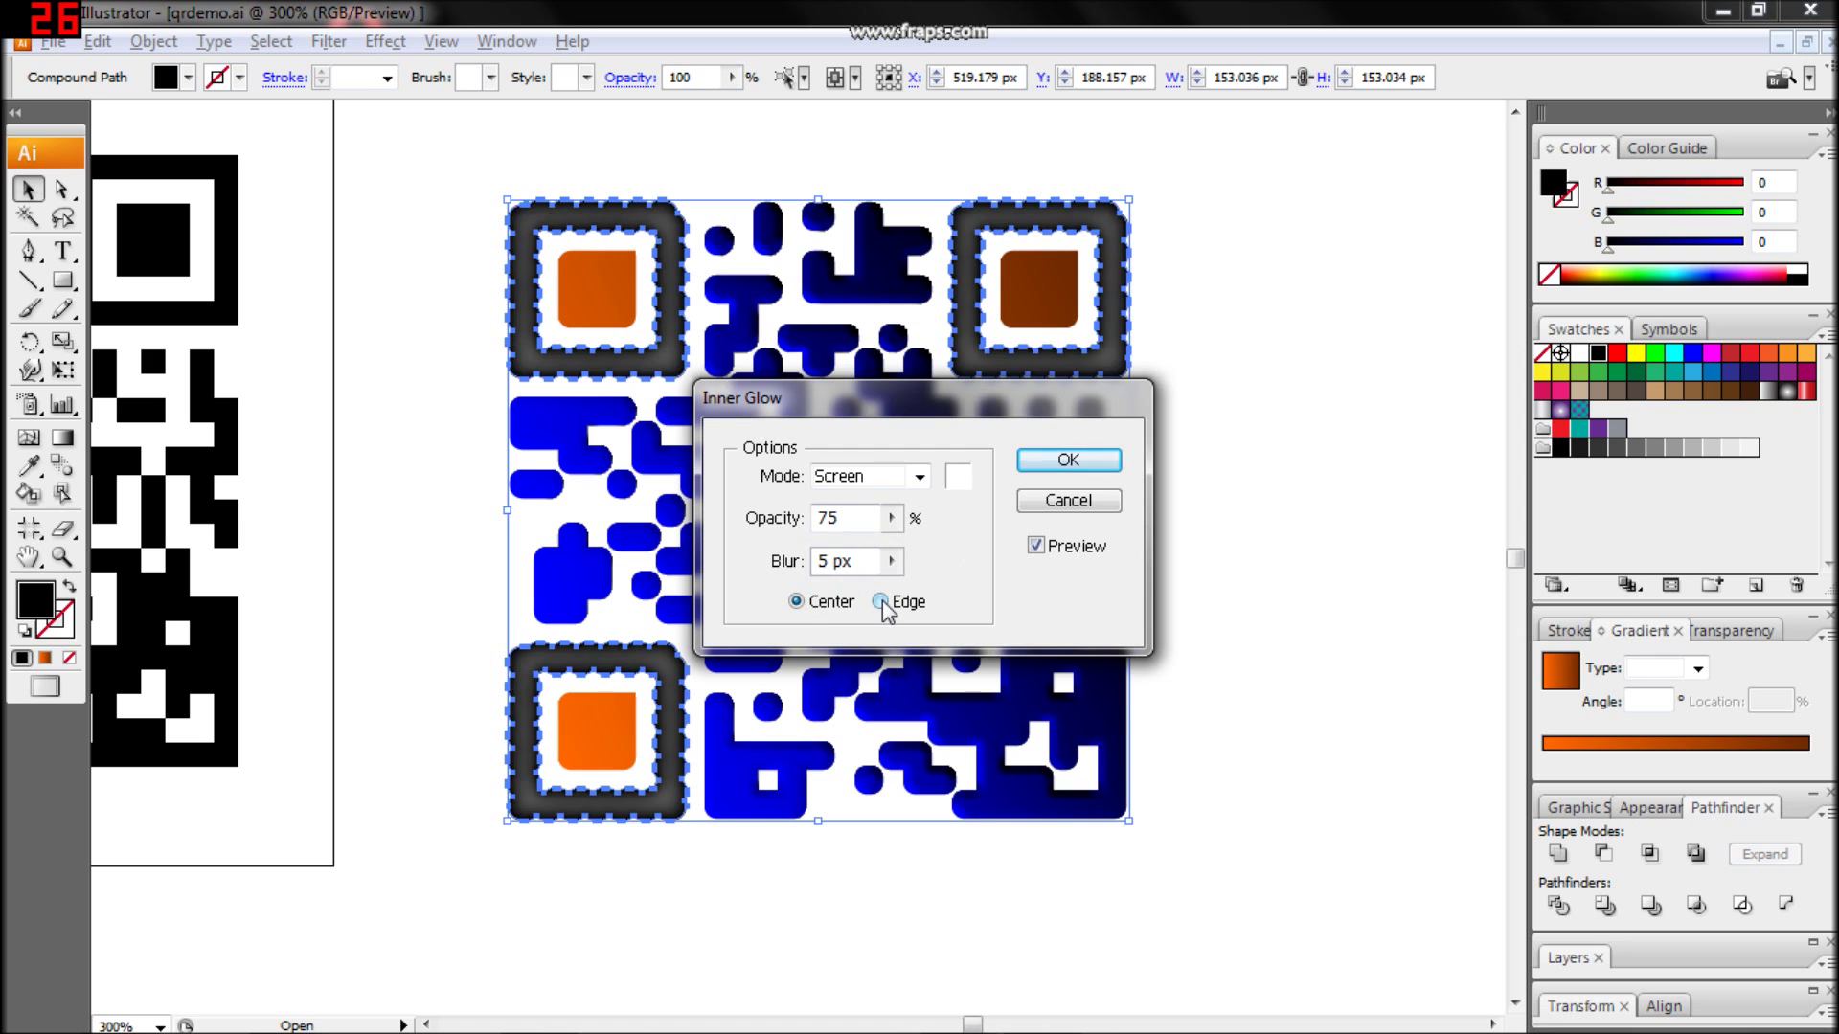
pyautogui.click(880, 602)
pyautogui.click(957, 476)
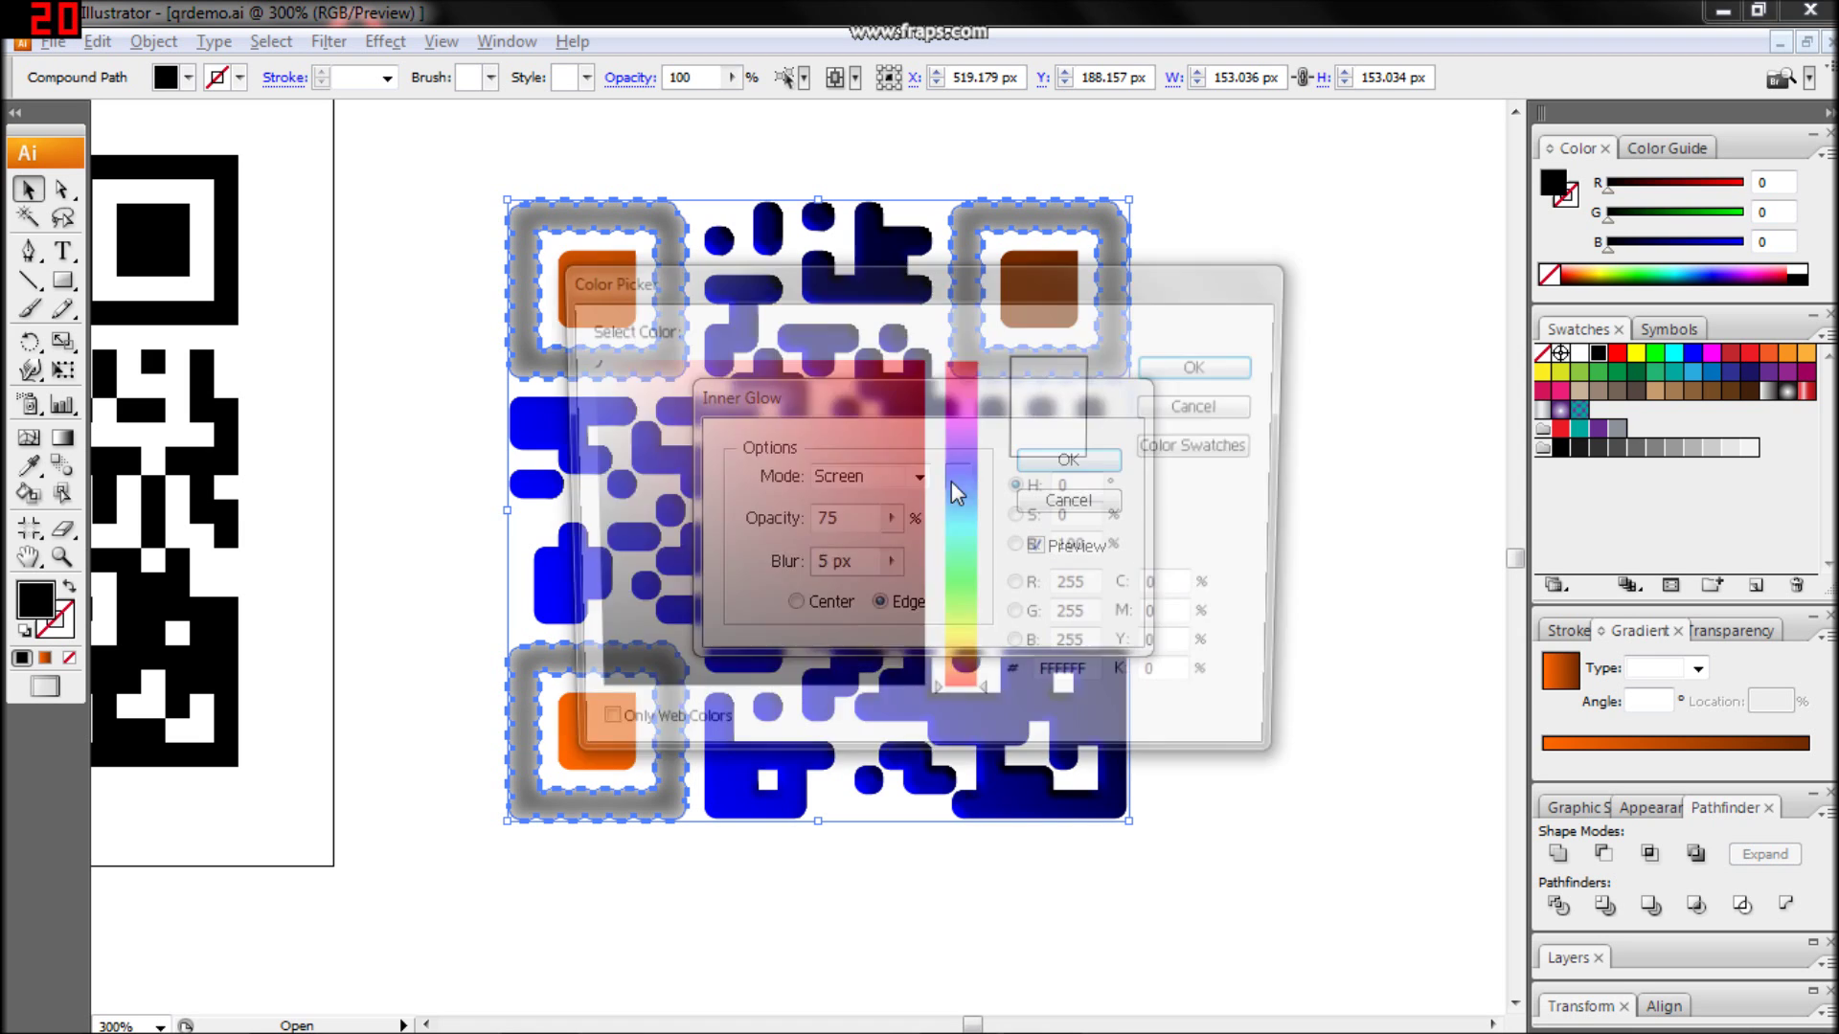
pyautogui.moveTo(866, 652); pyautogui.dragTo(579, 702)
pyautogui.moveTo(962, 497); pyautogui.dragTo(991, 473)
pyautogui.press('Return')
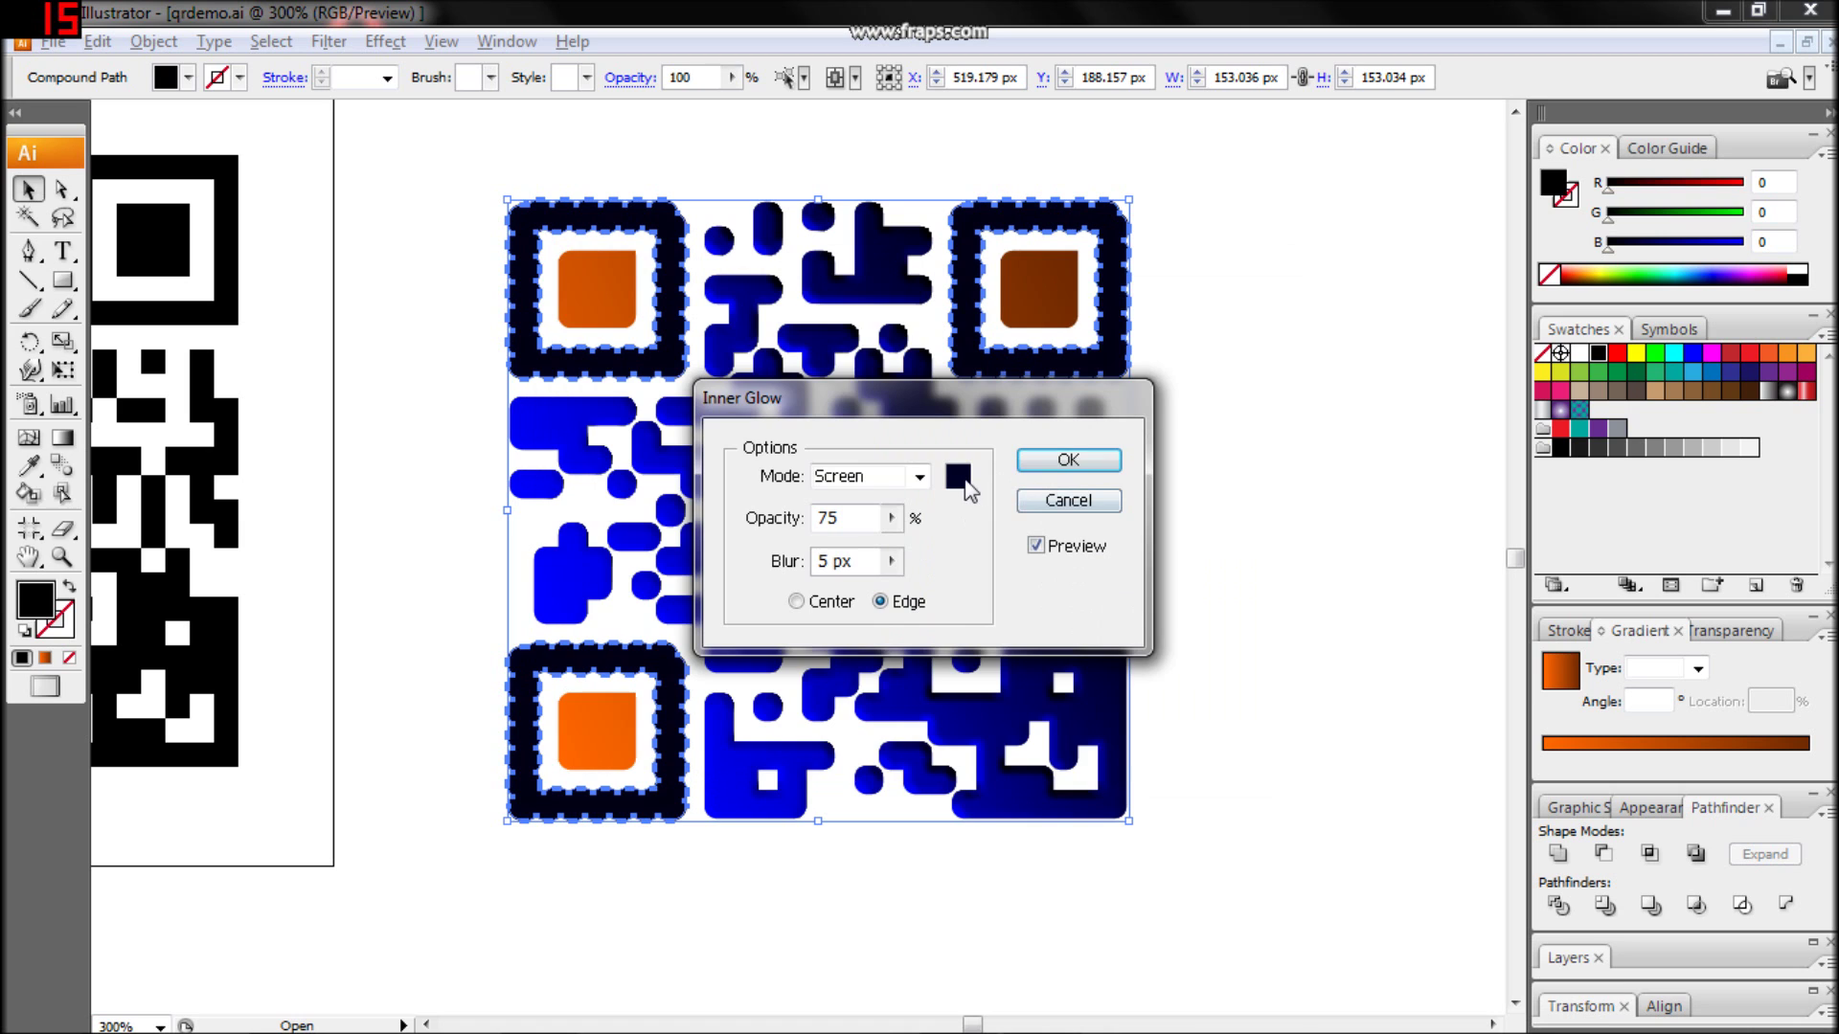
# Step: Darken the inner glow to very dark navy, set its mode to Normal and apply
pyautogui.click(967, 489)
pyautogui.moveTo(910, 661); pyautogui.dragTo(919, 673)
pyautogui.click(1248, 374)
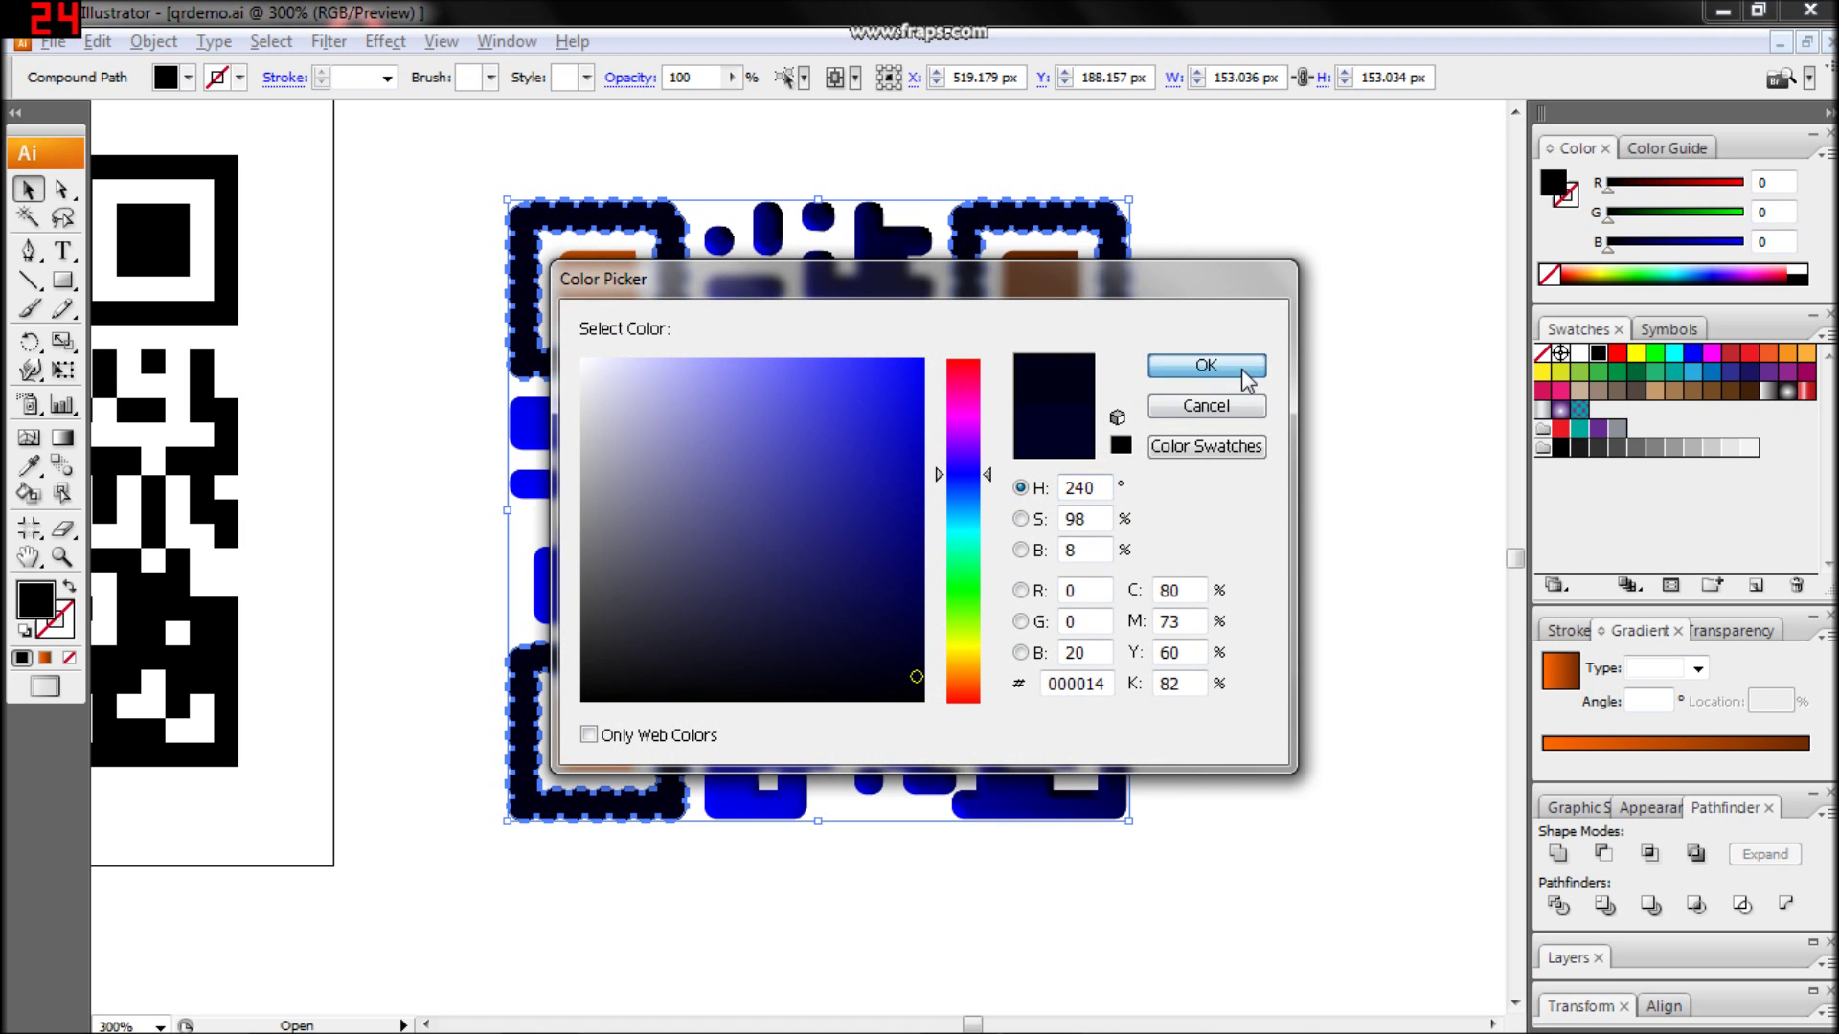
pyautogui.click(918, 477)
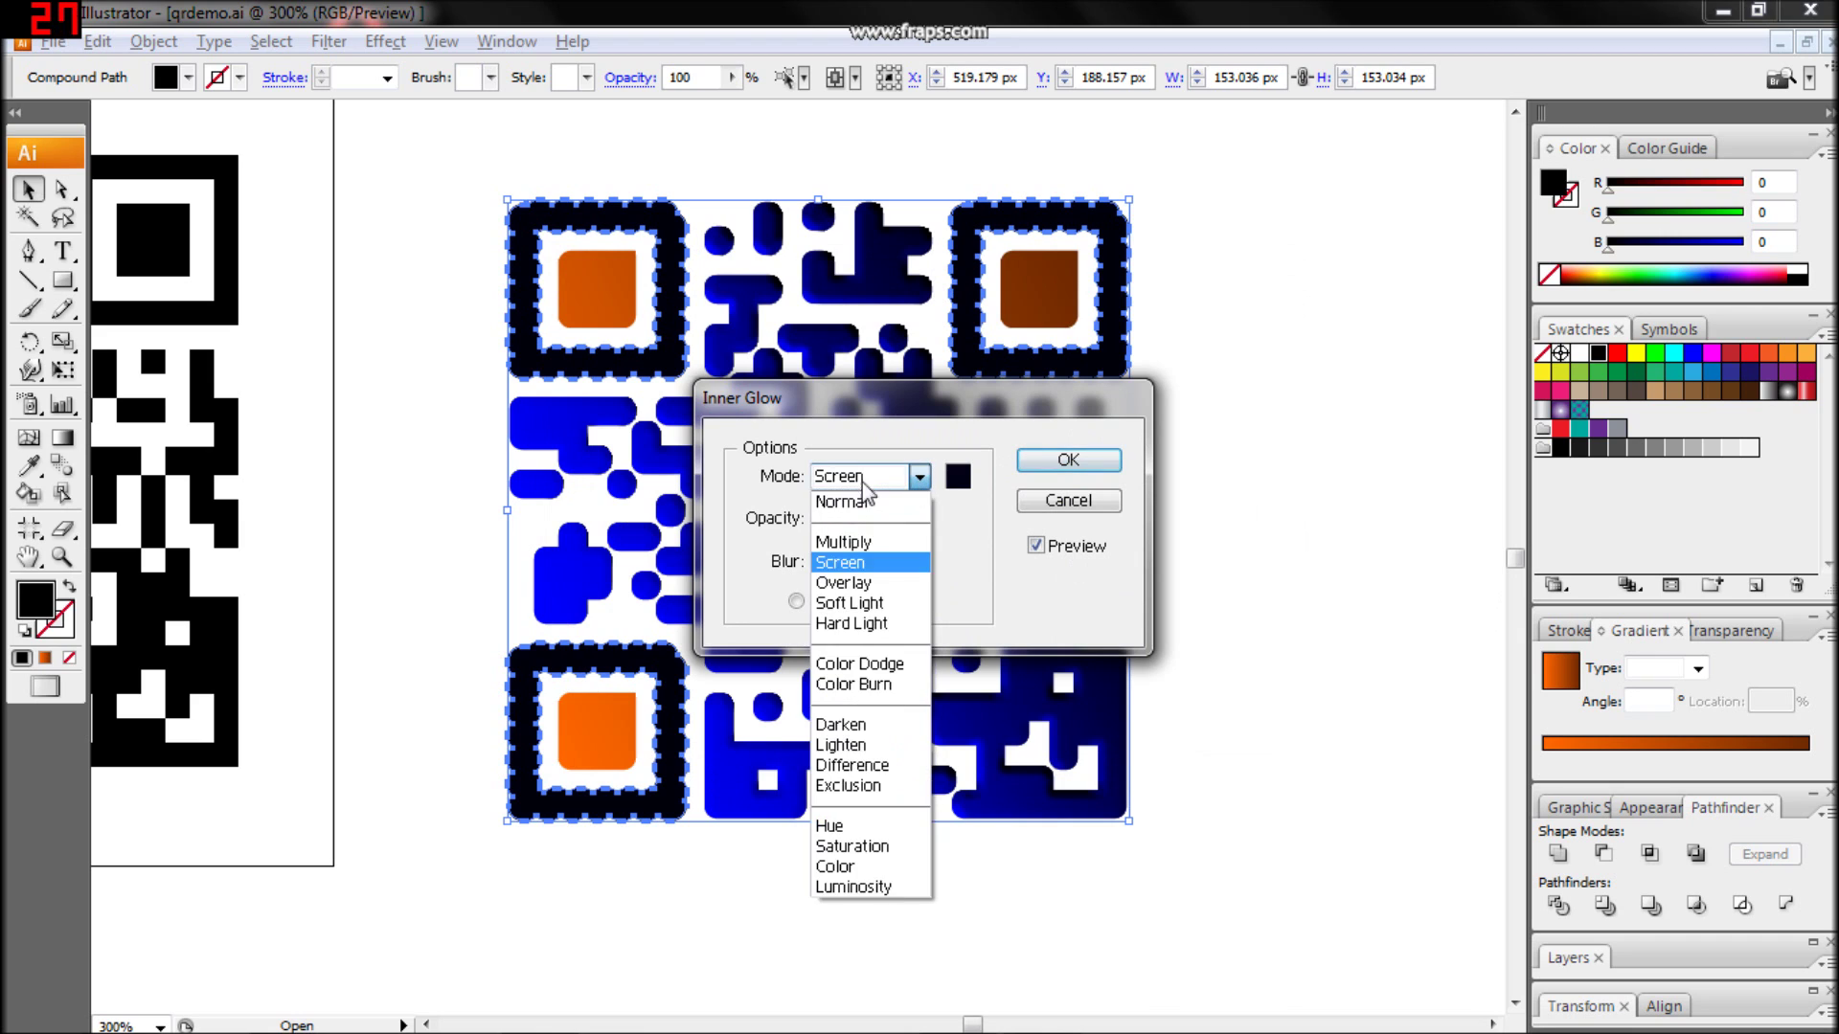
pyautogui.click(867, 504)
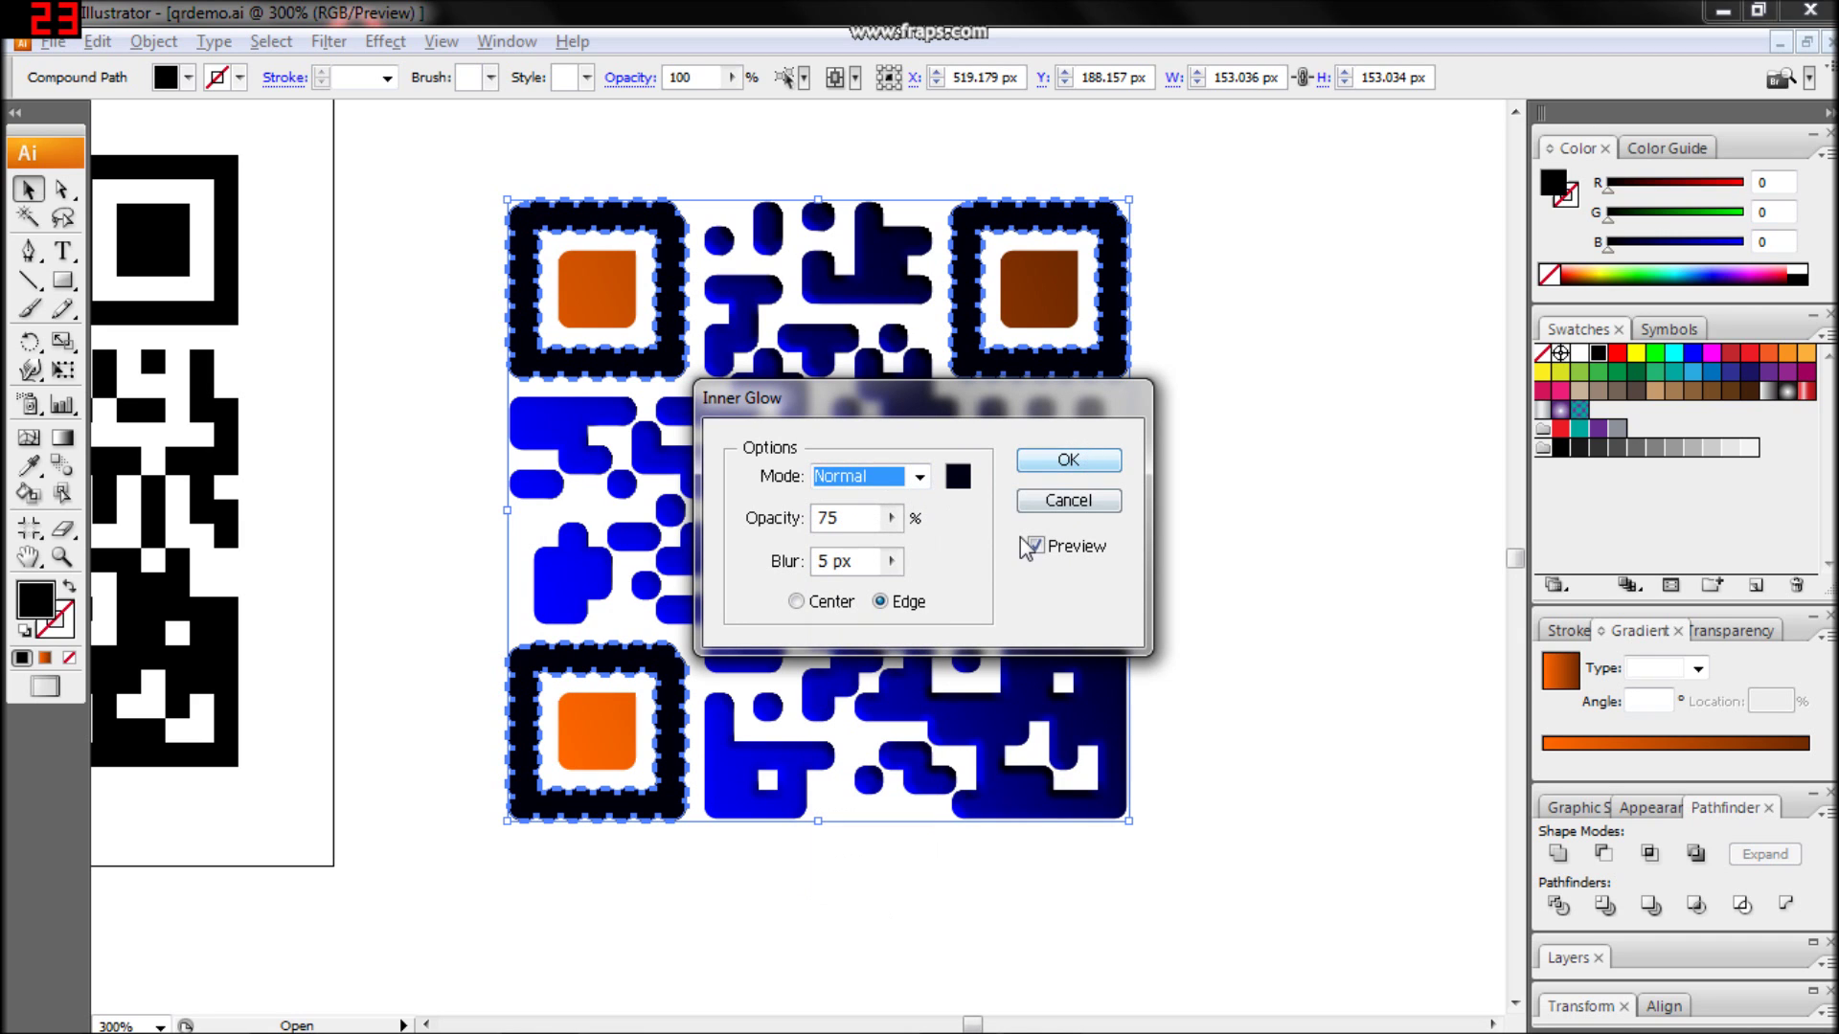
pyautogui.click(1061, 461)
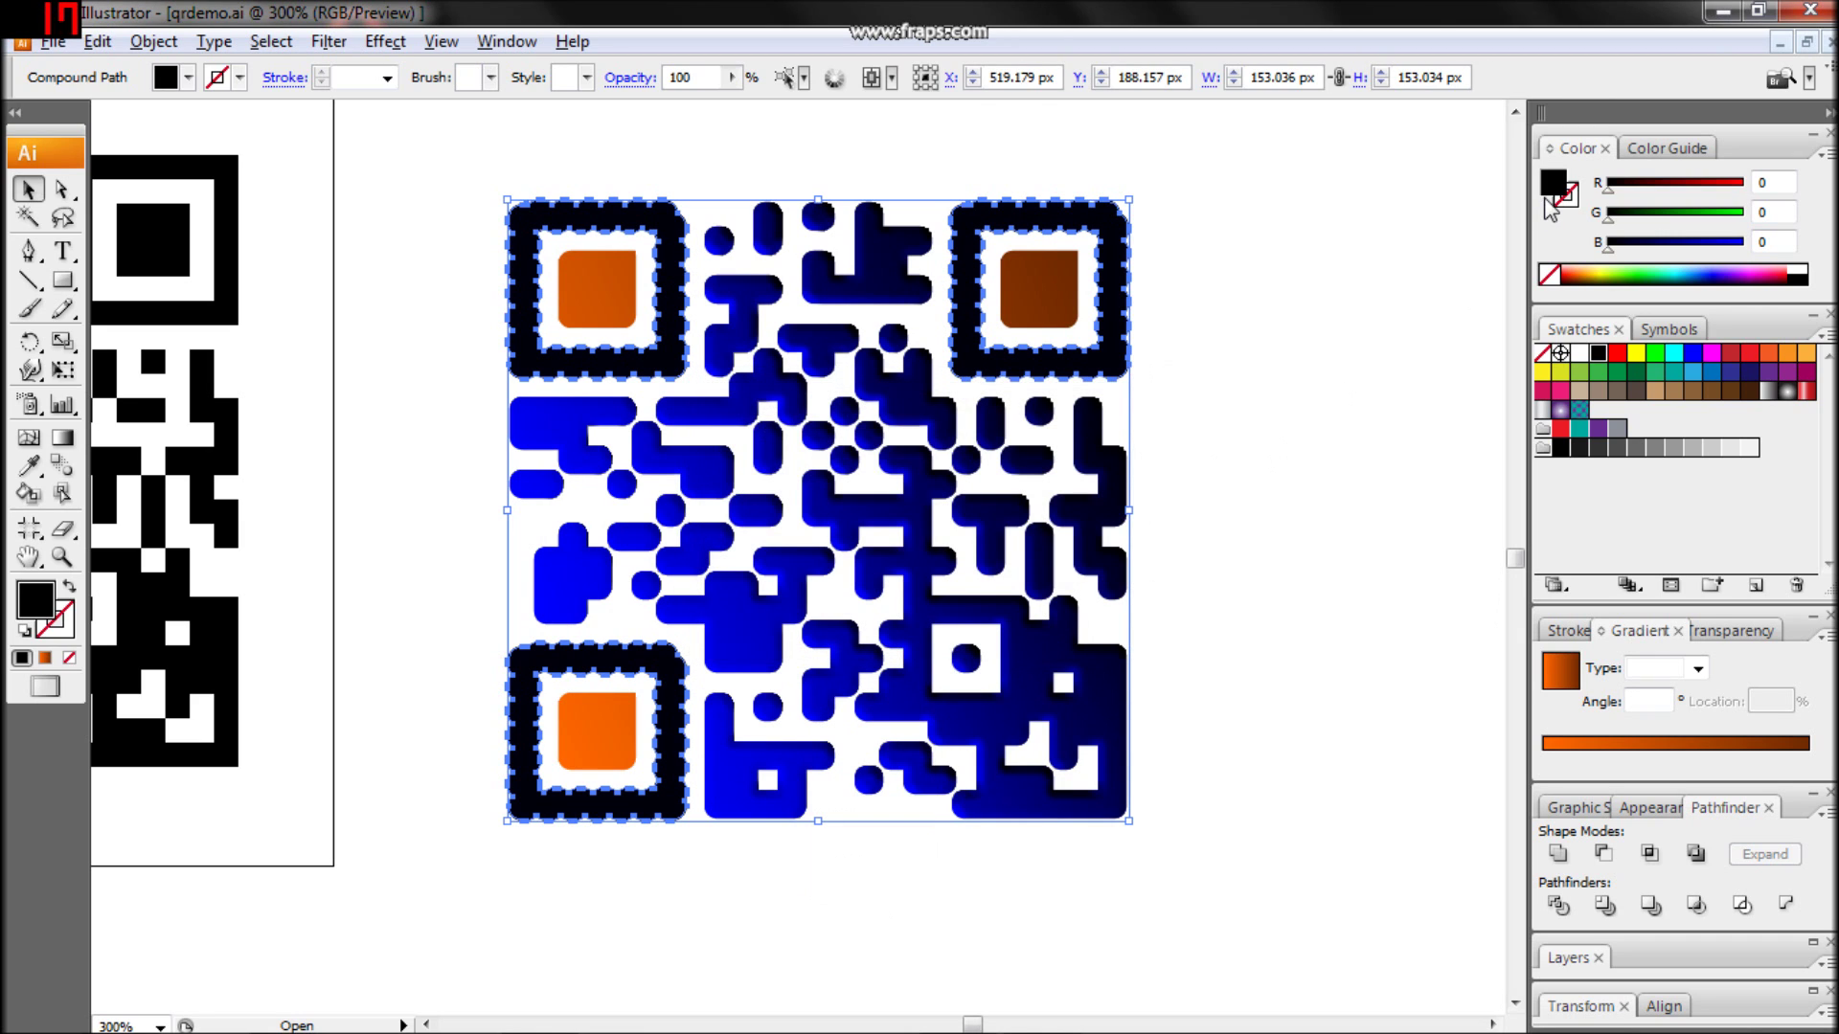
# Step: Fill the scalloped finder frames with 60% grey
pyautogui.click(1675, 448)
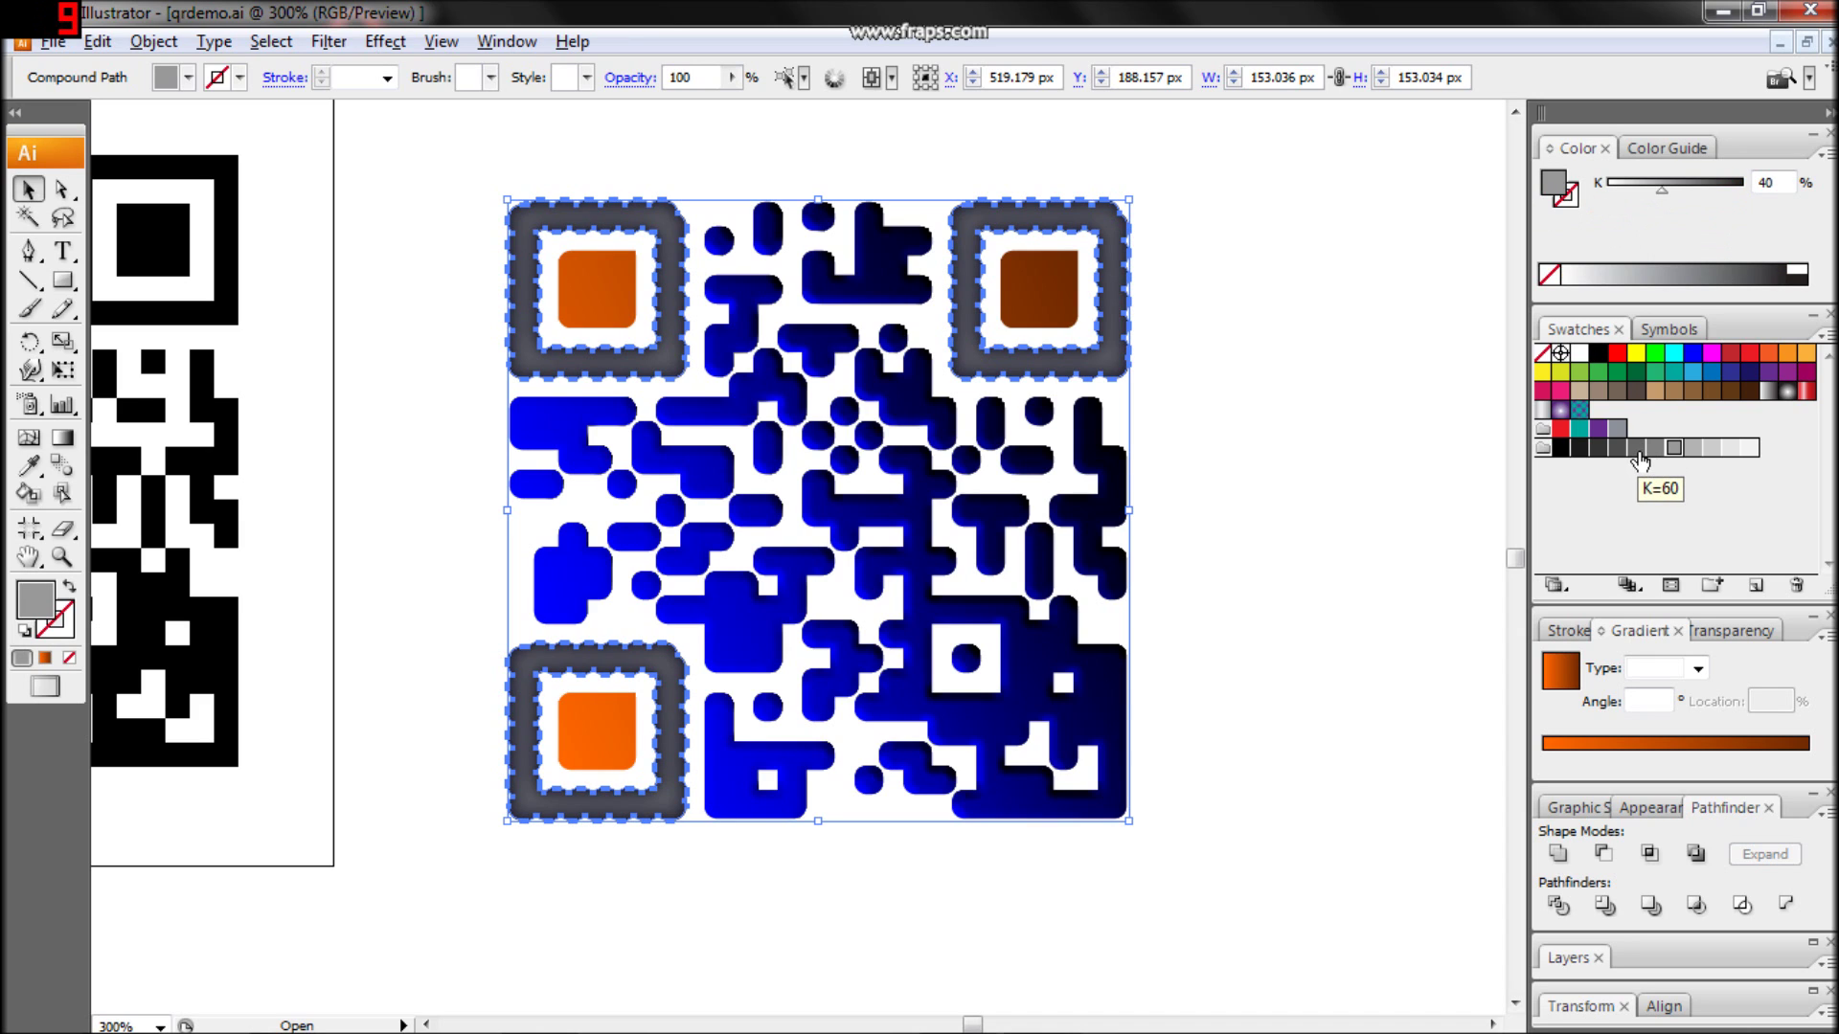
pyautogui.click(1639, 450)
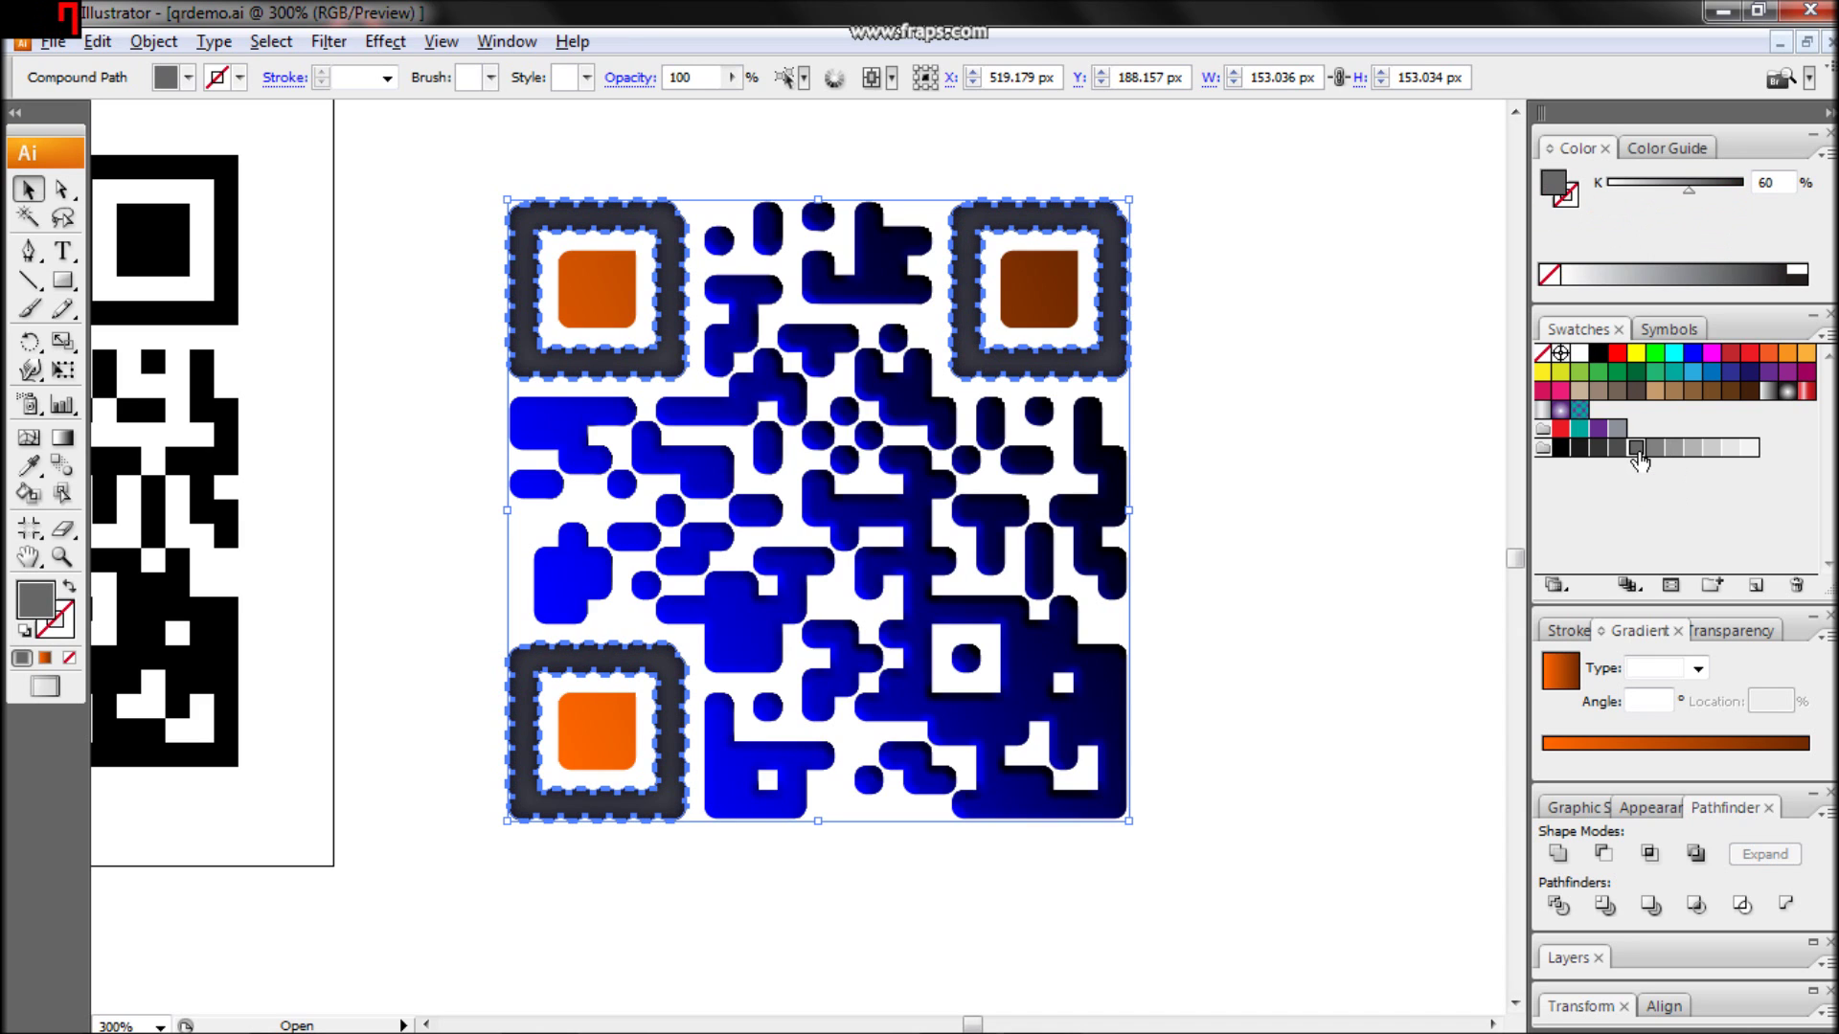
pyautogui.click(1311, 472)
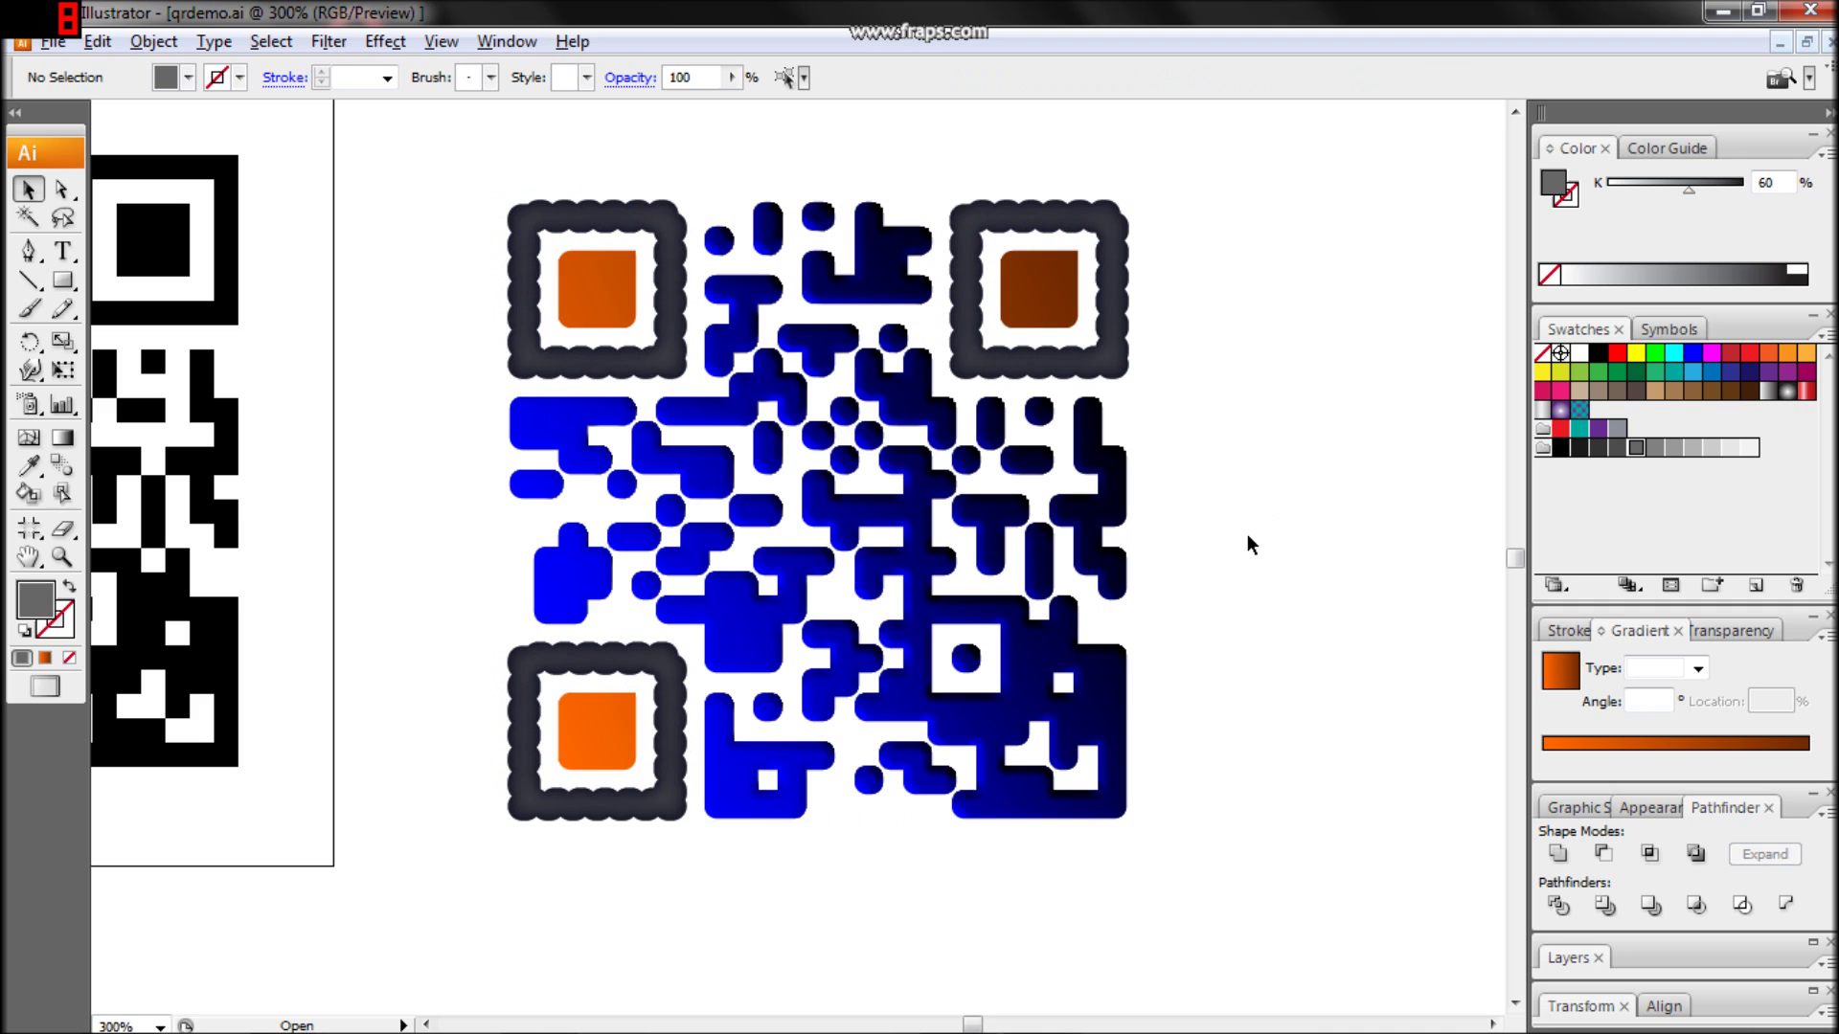
pyautogui.click(594, 730)
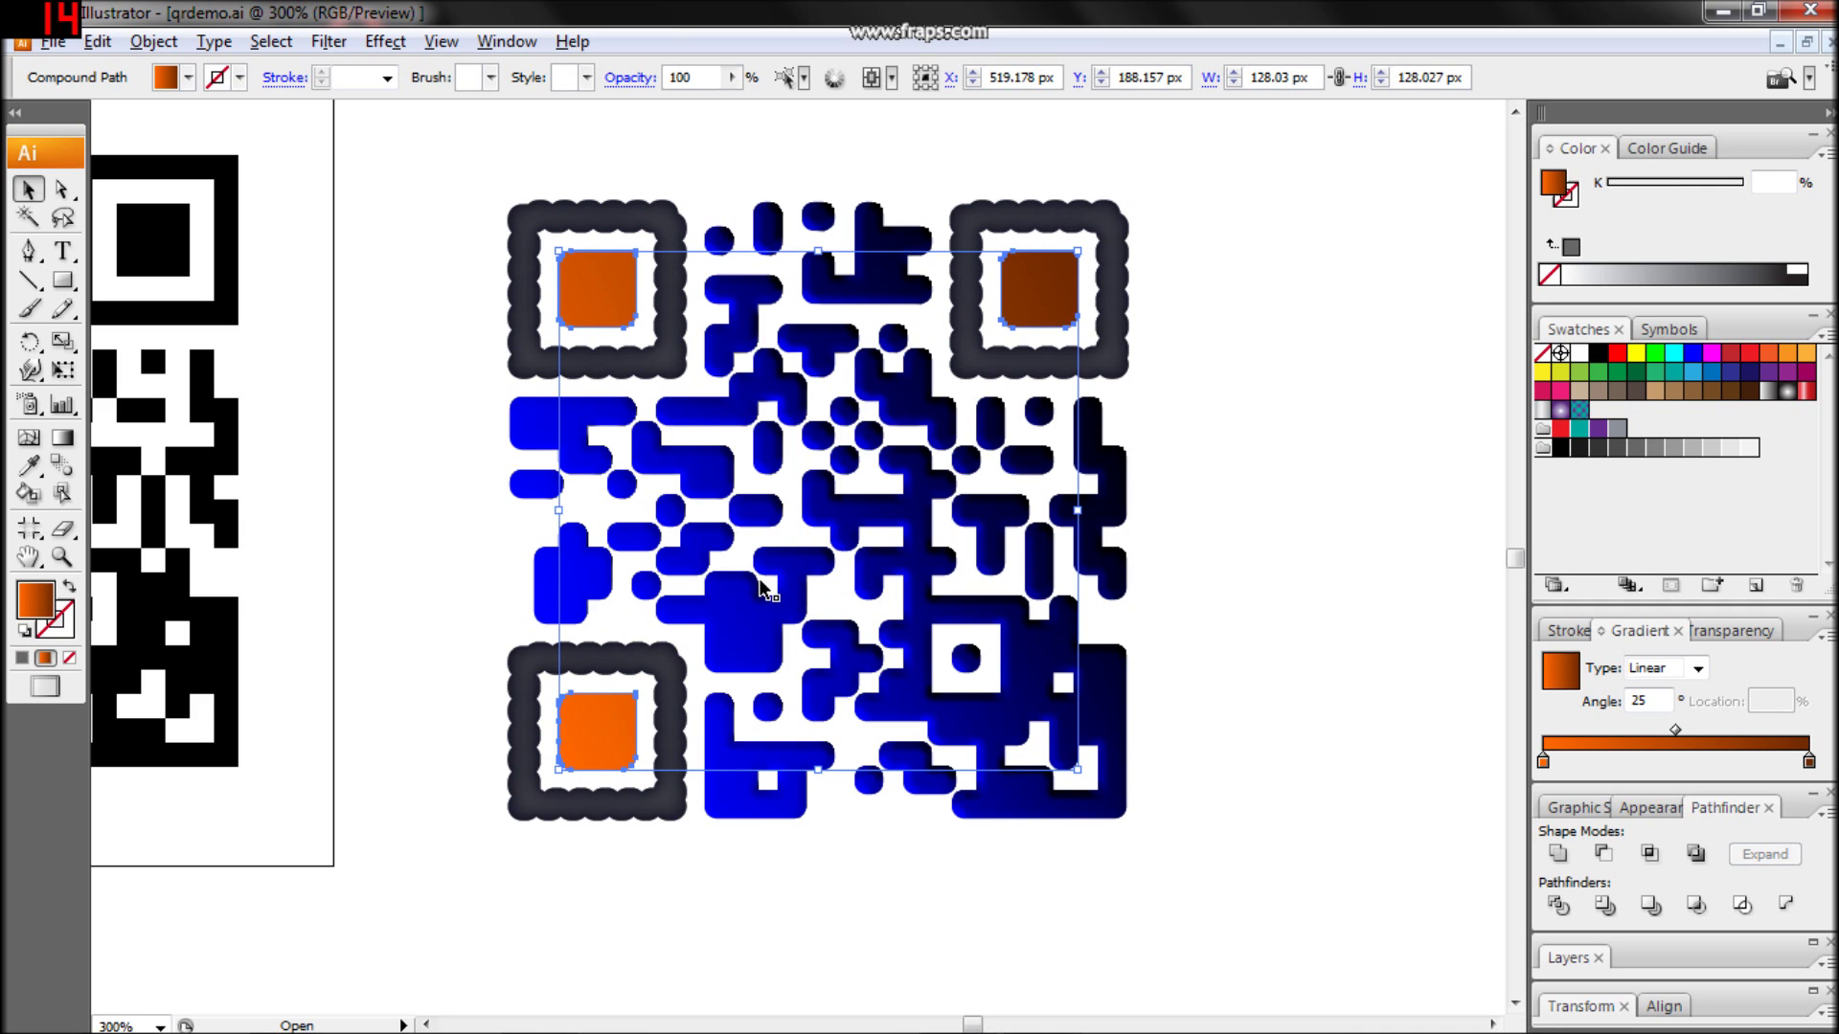
# Step: Duplicate the three orange centre squares and align the copy left and top over the originals
pyautogui.moveTo(624, 733); pyautogui.dragTo(764, 829)
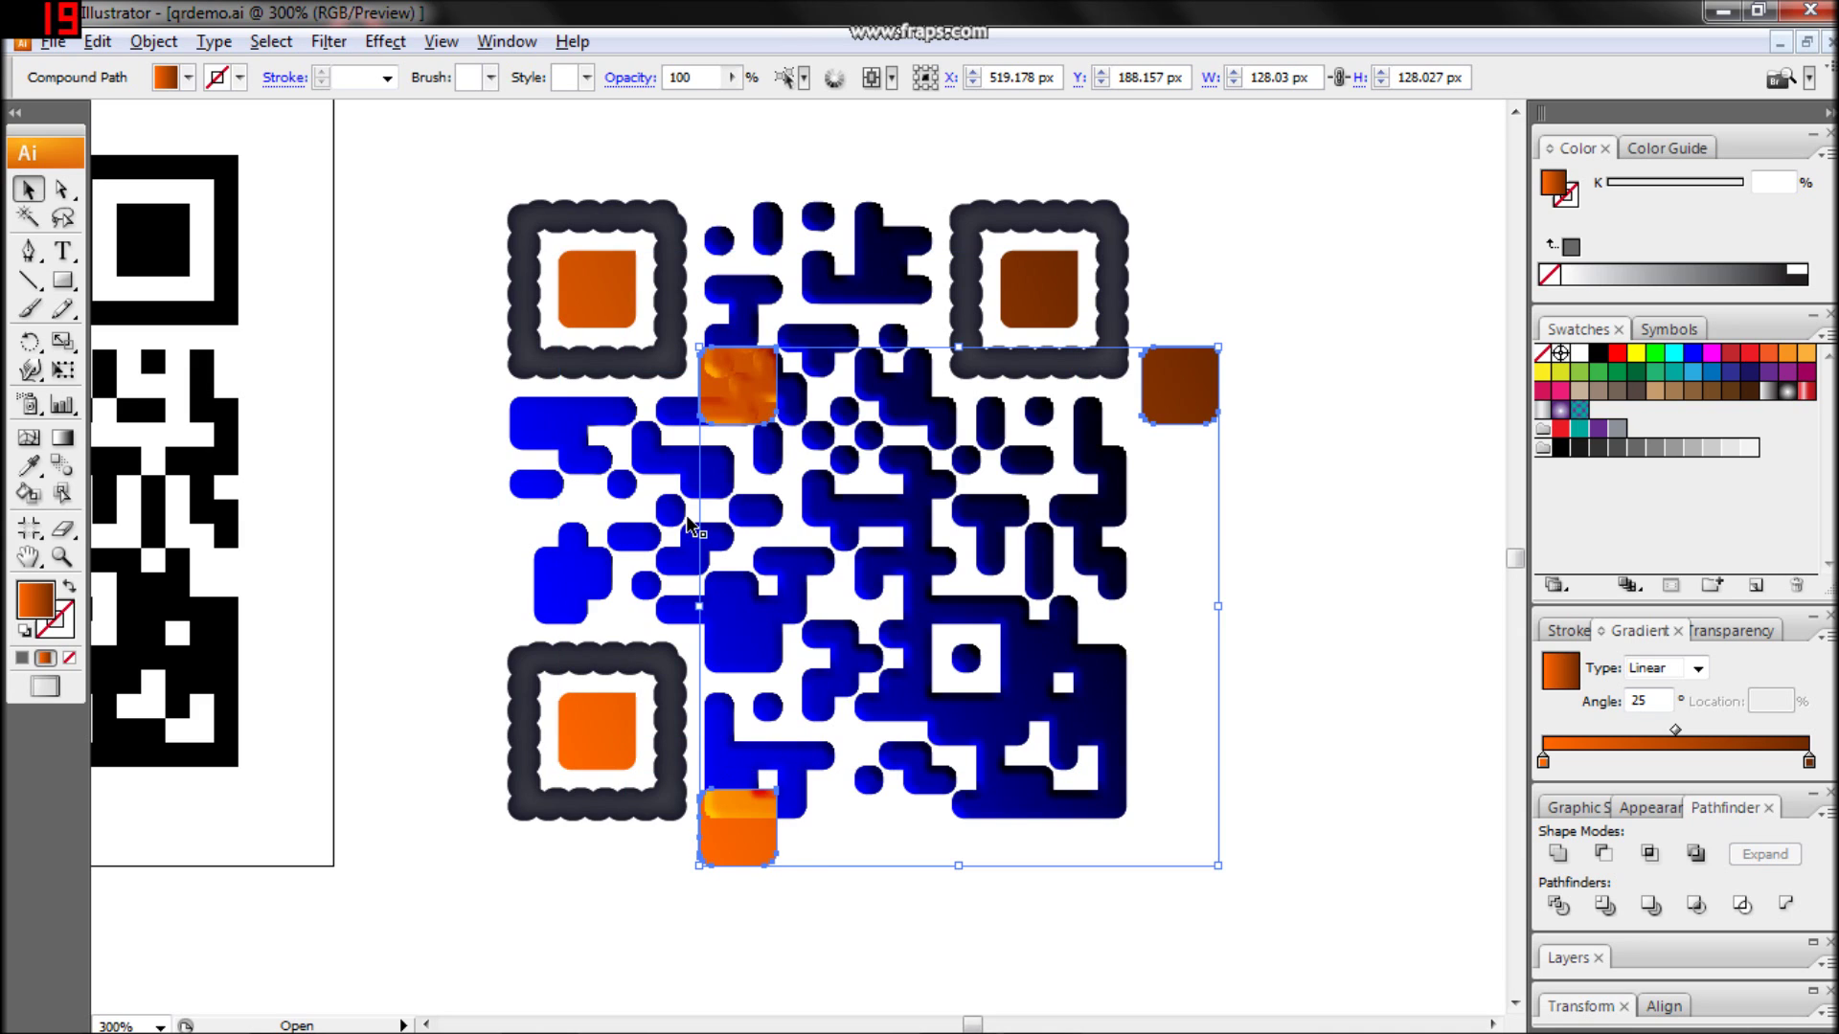
pyautogui.keyDown('shift'); pyautogui.click(594, 295); pyautogui.keyUp('shift')
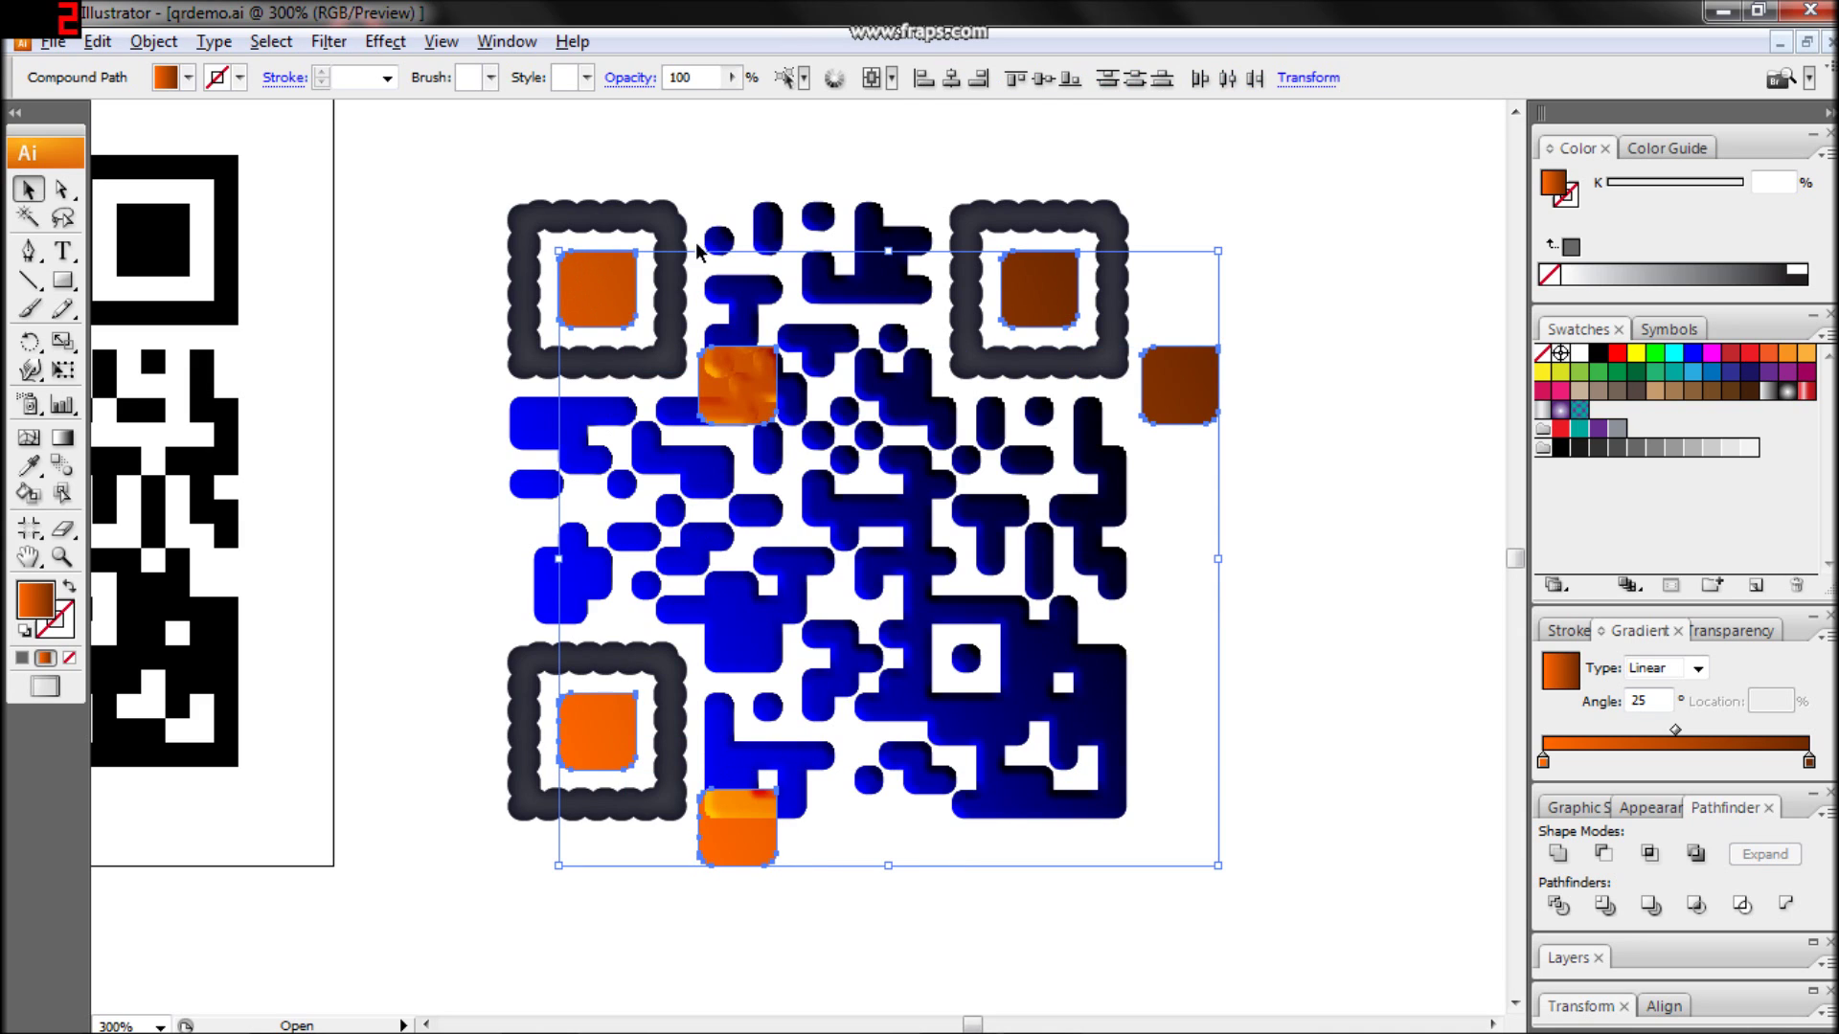
pyautogui.click(921, 81)
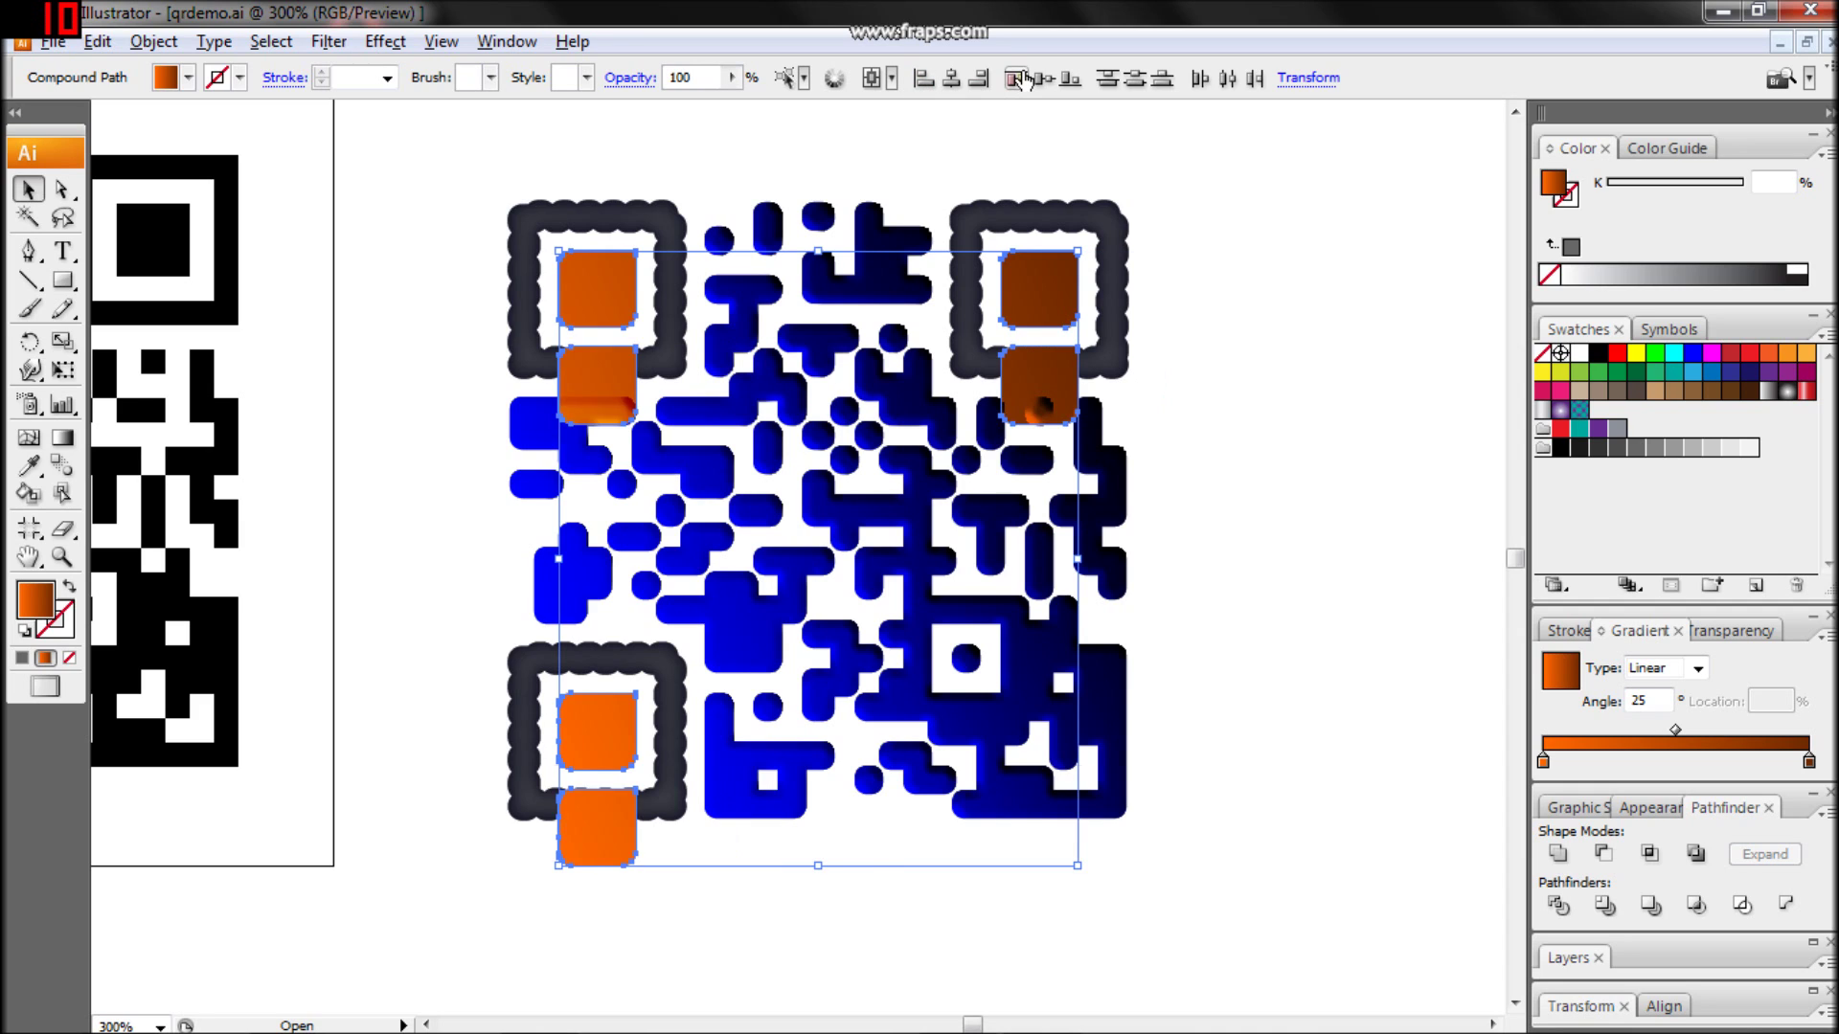
pyautogui.click(1018, 79)
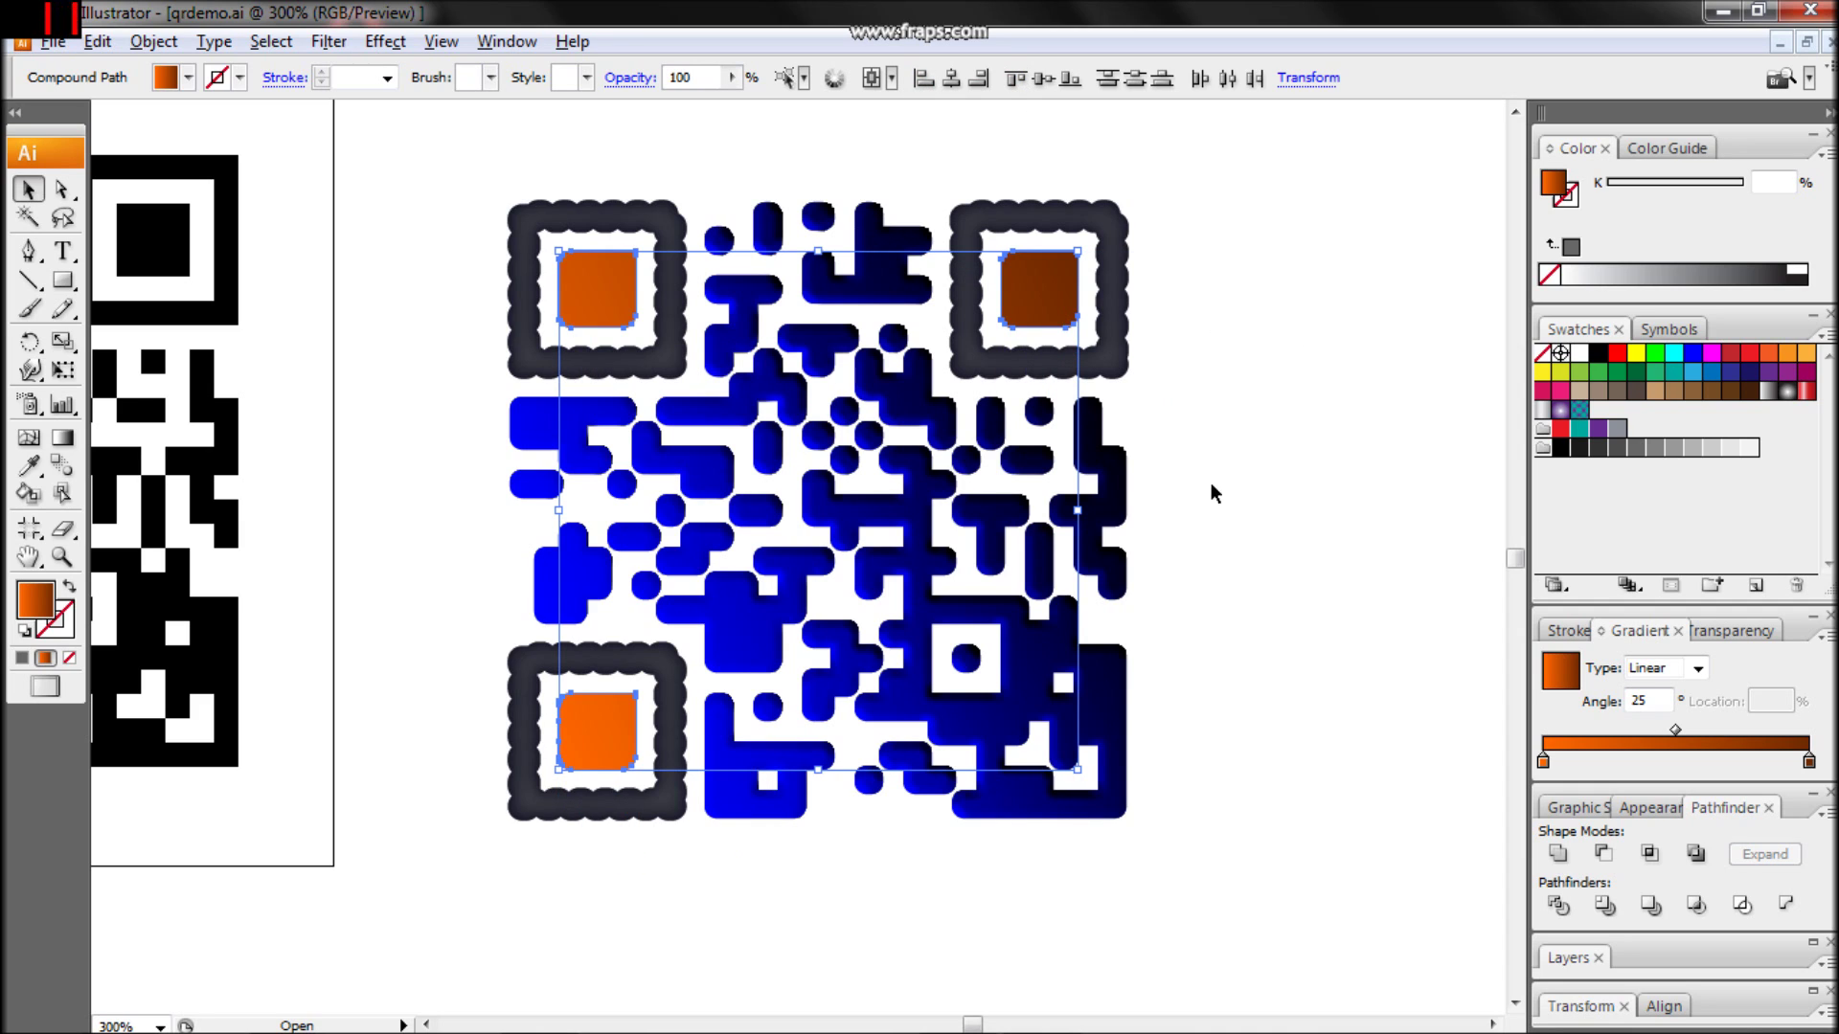
pyautogui.hotkey('ctrl', 'shift', 'a')
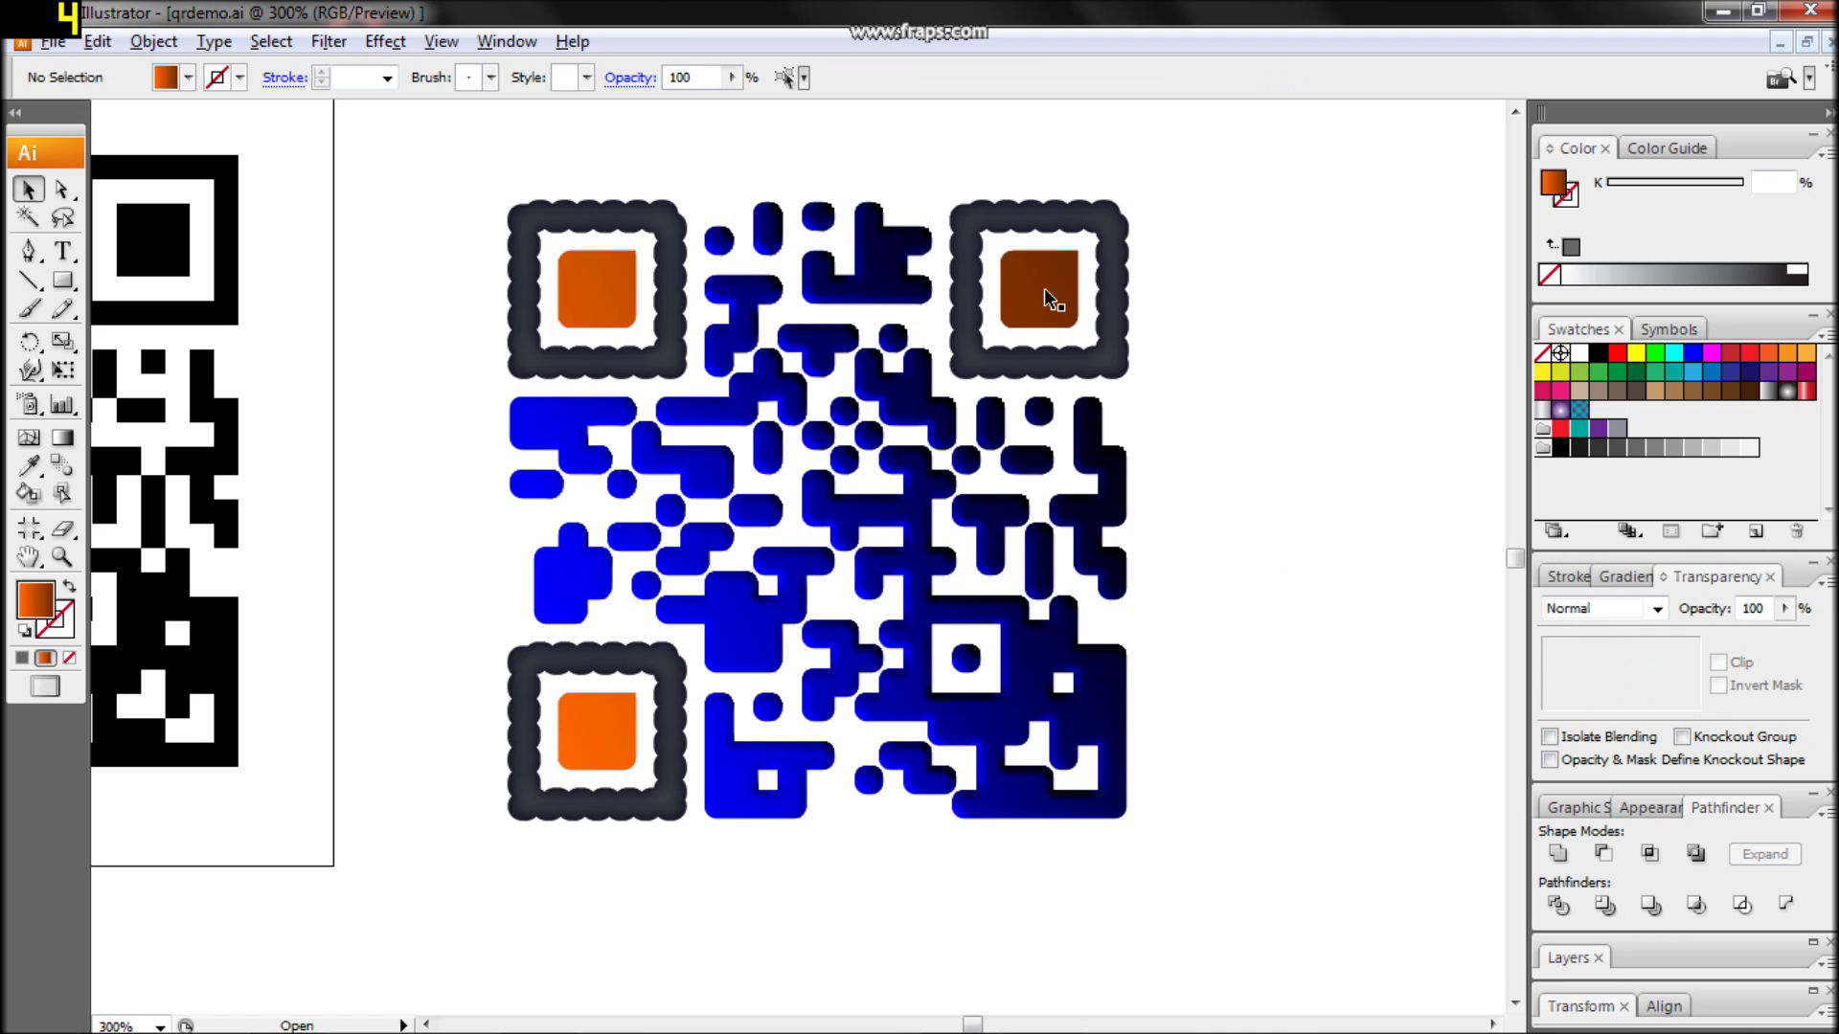
pyautogui.click(1044, 287)
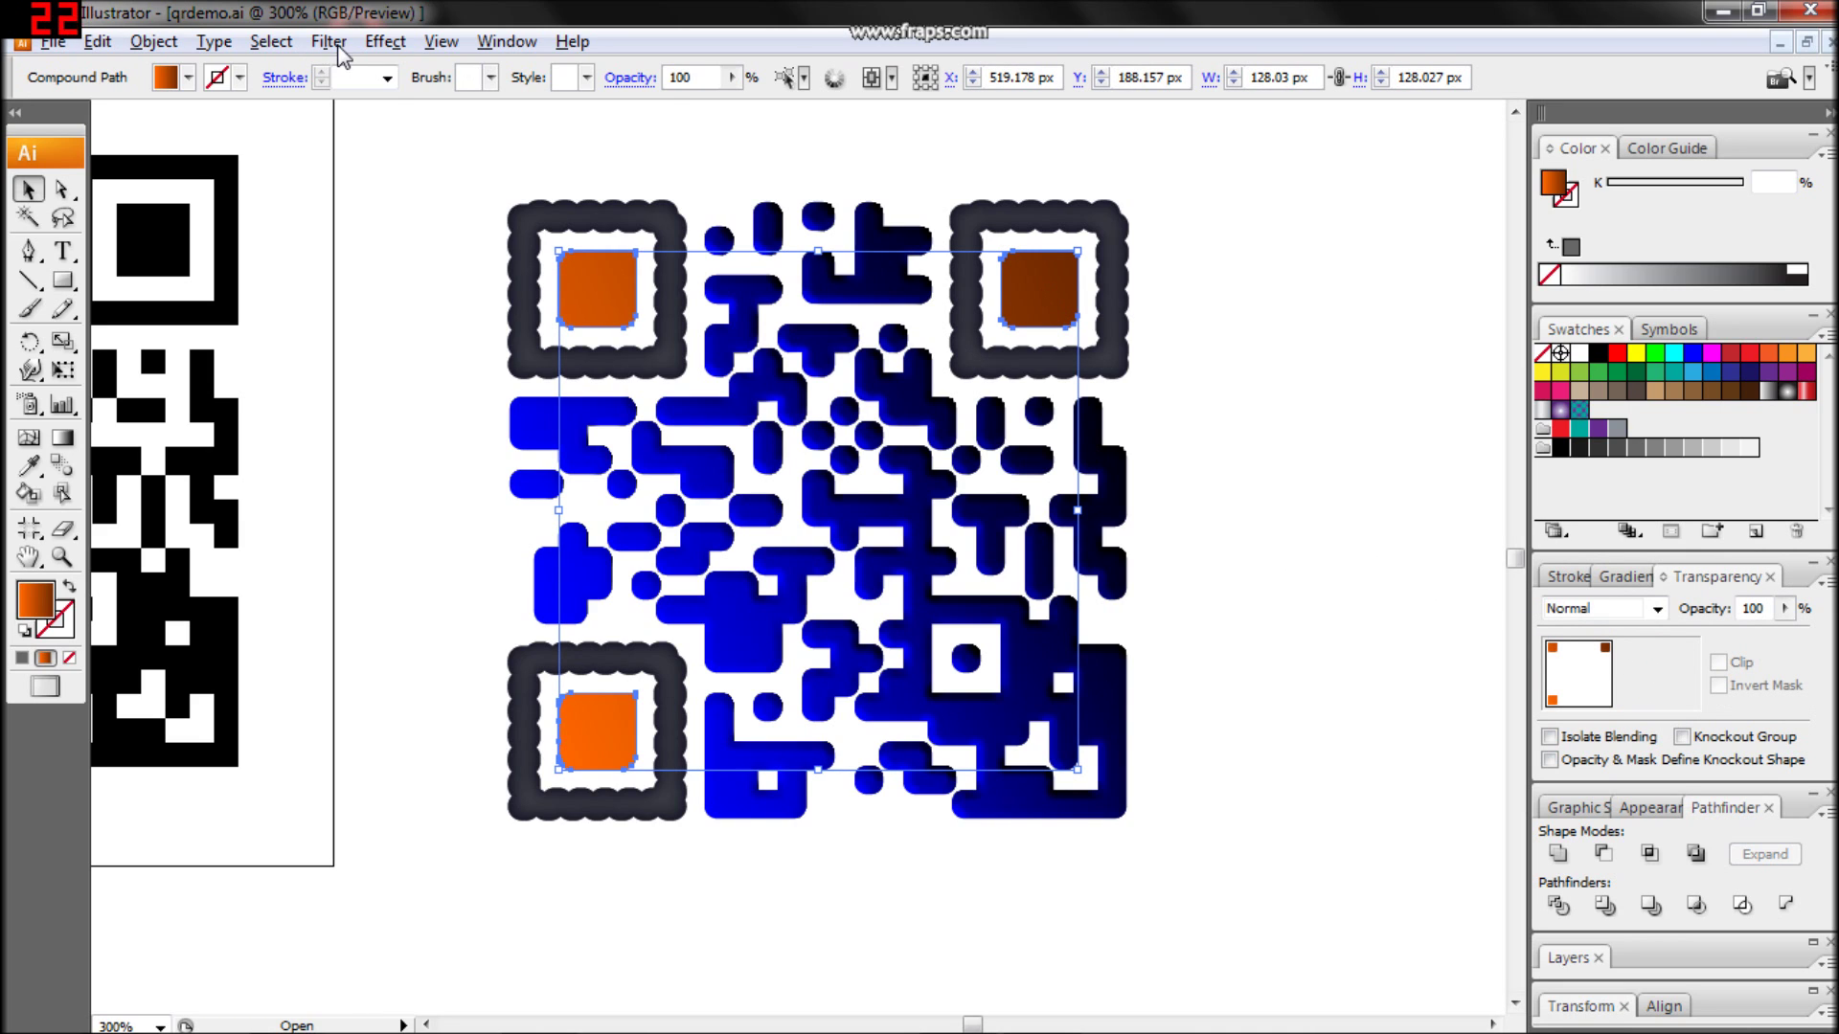
pyautogui.click(385, 41)
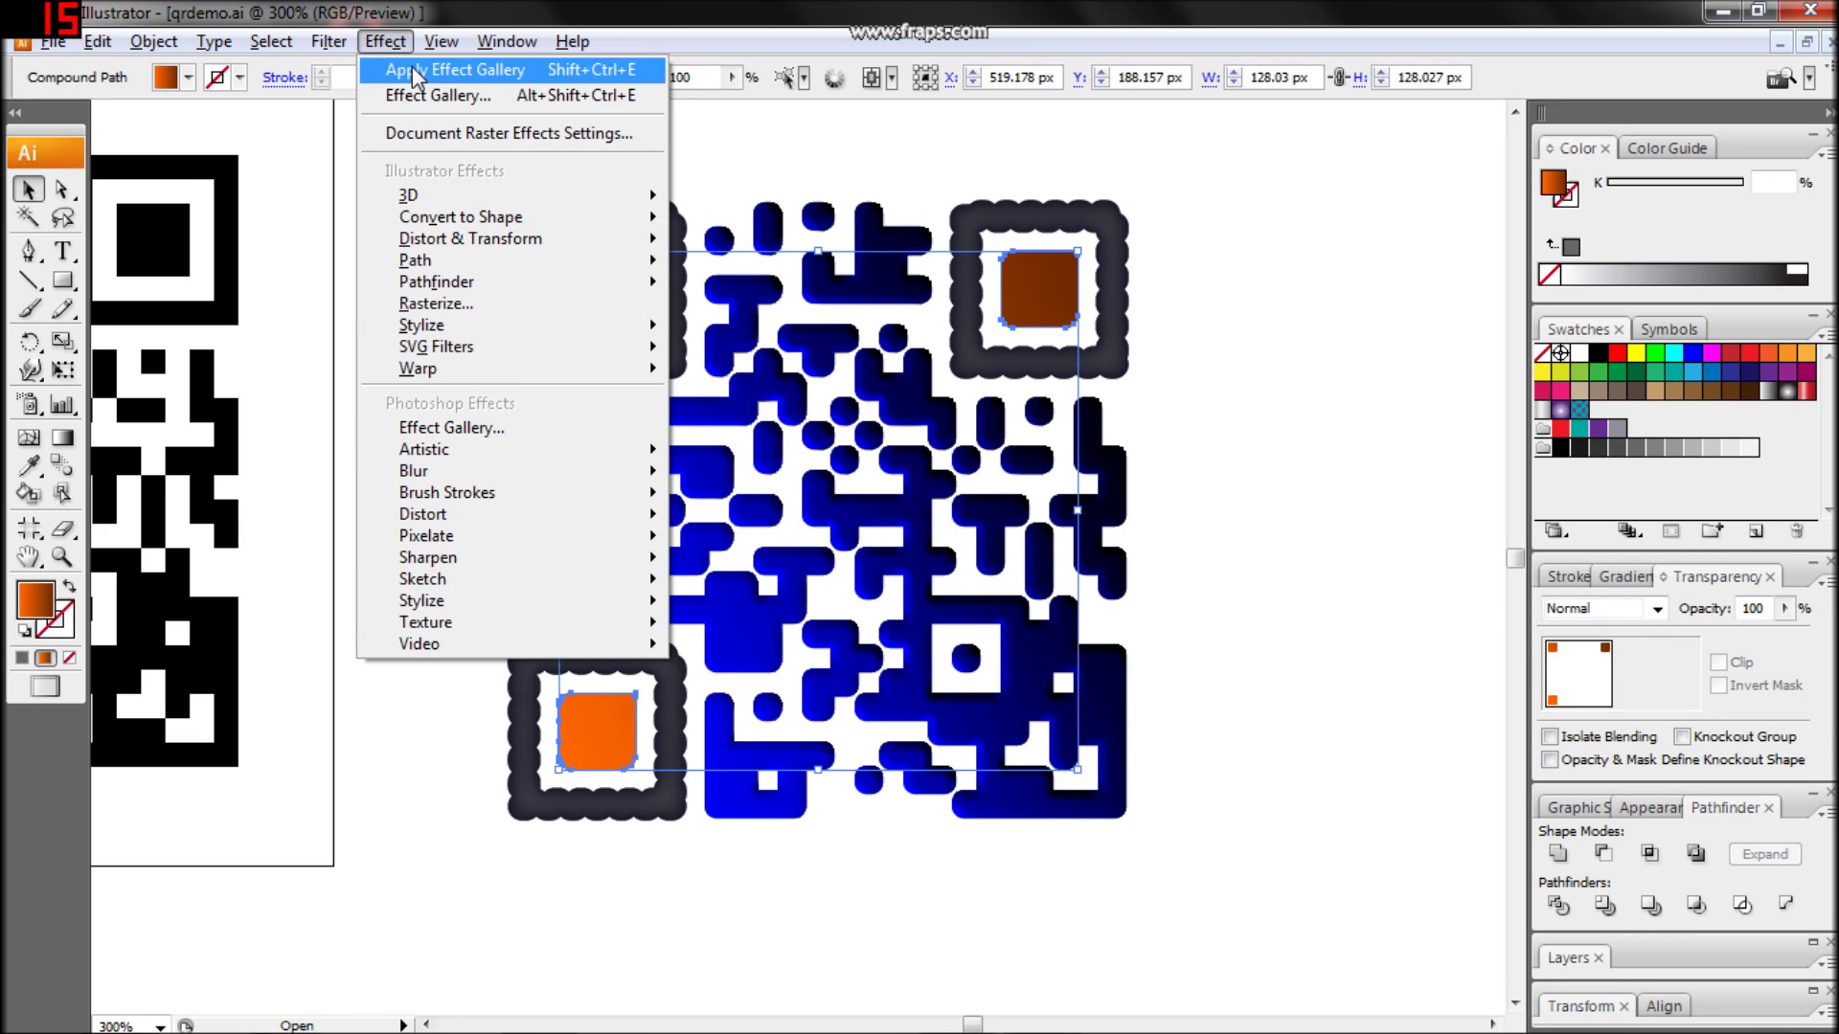
# Step: Apply Bas Relief to the duplicate orange centre squares and blend them in Overlay
pyautogui.click(451, 427)
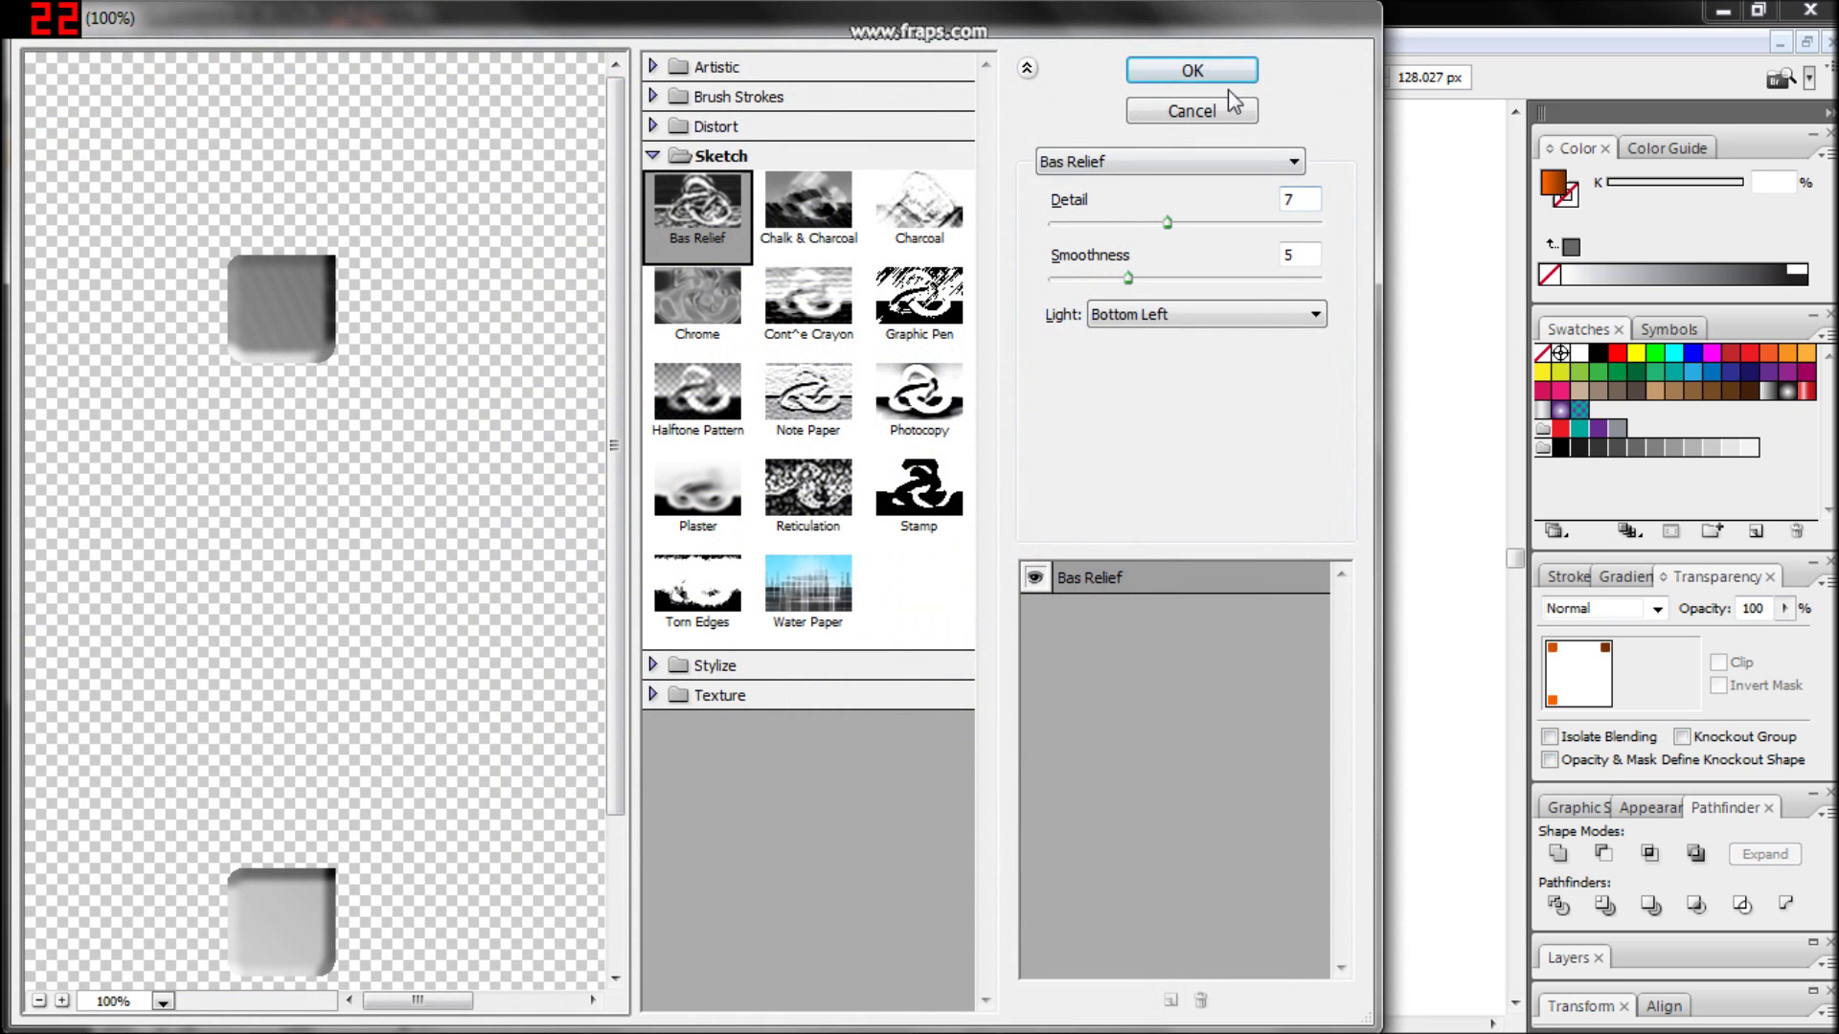
pyautogui.click(1186, 73)
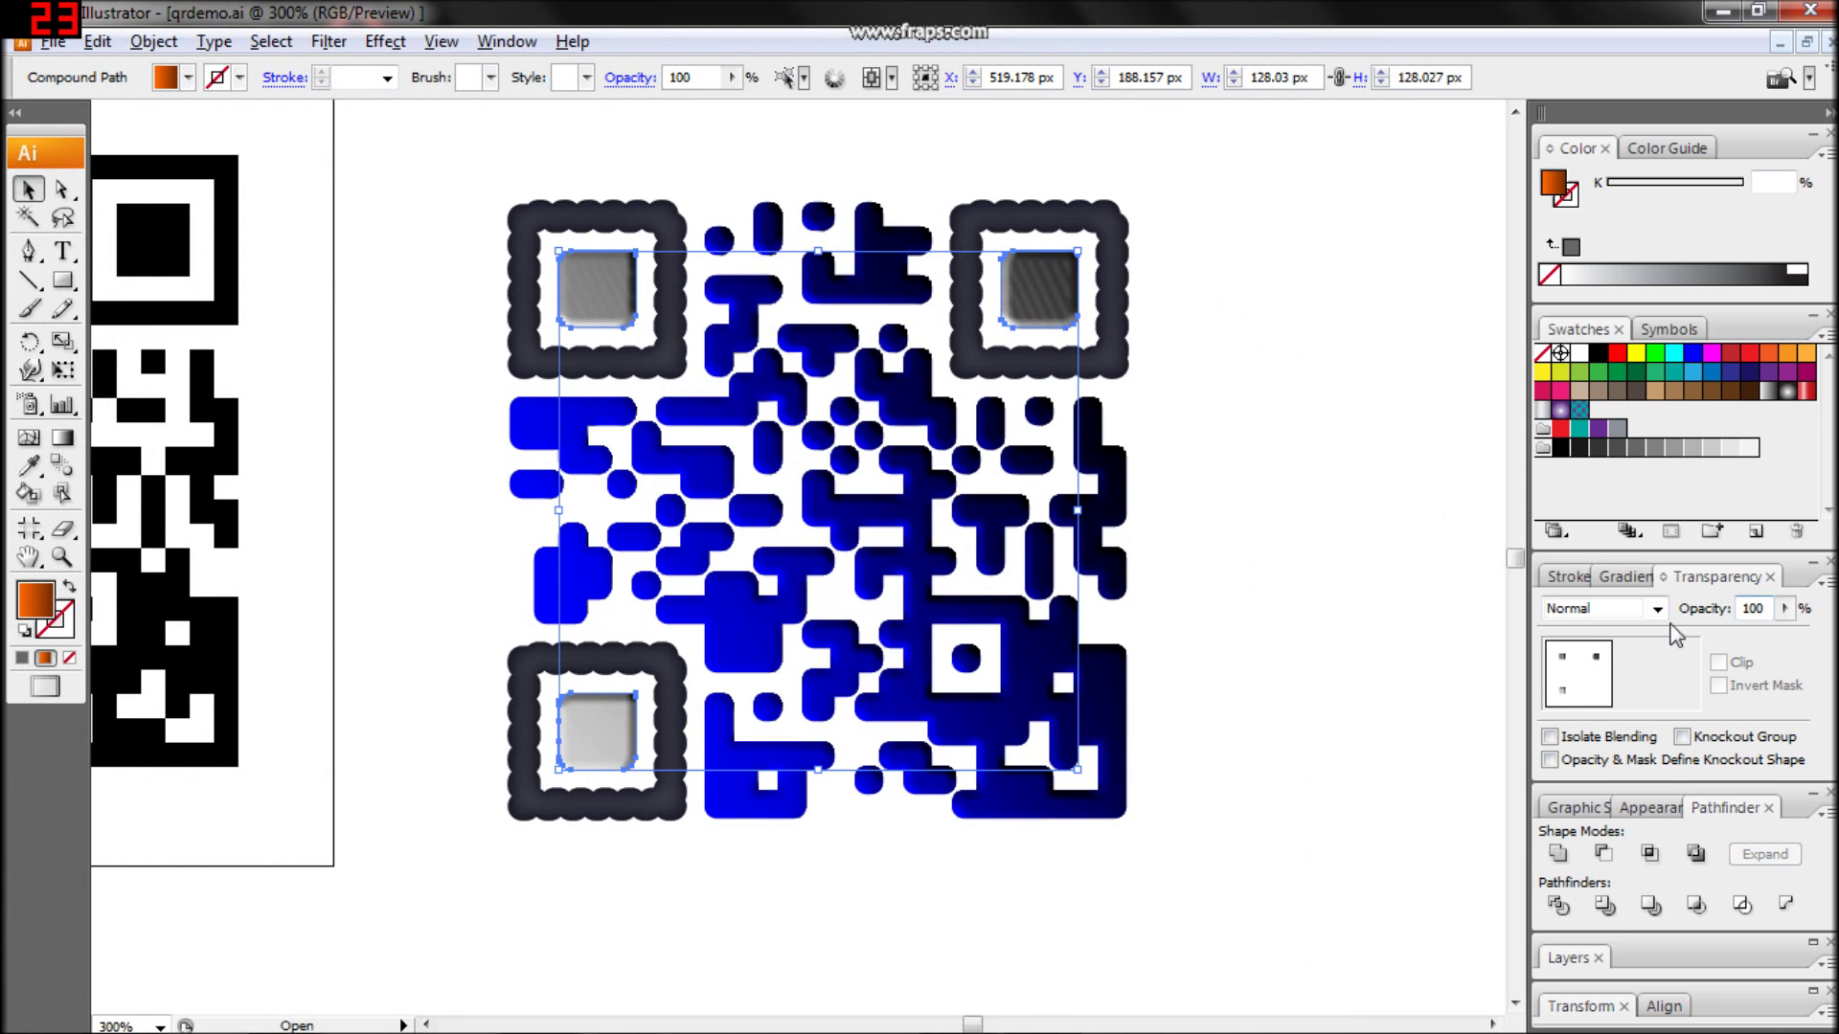
pyautogui.click(1657, 608)
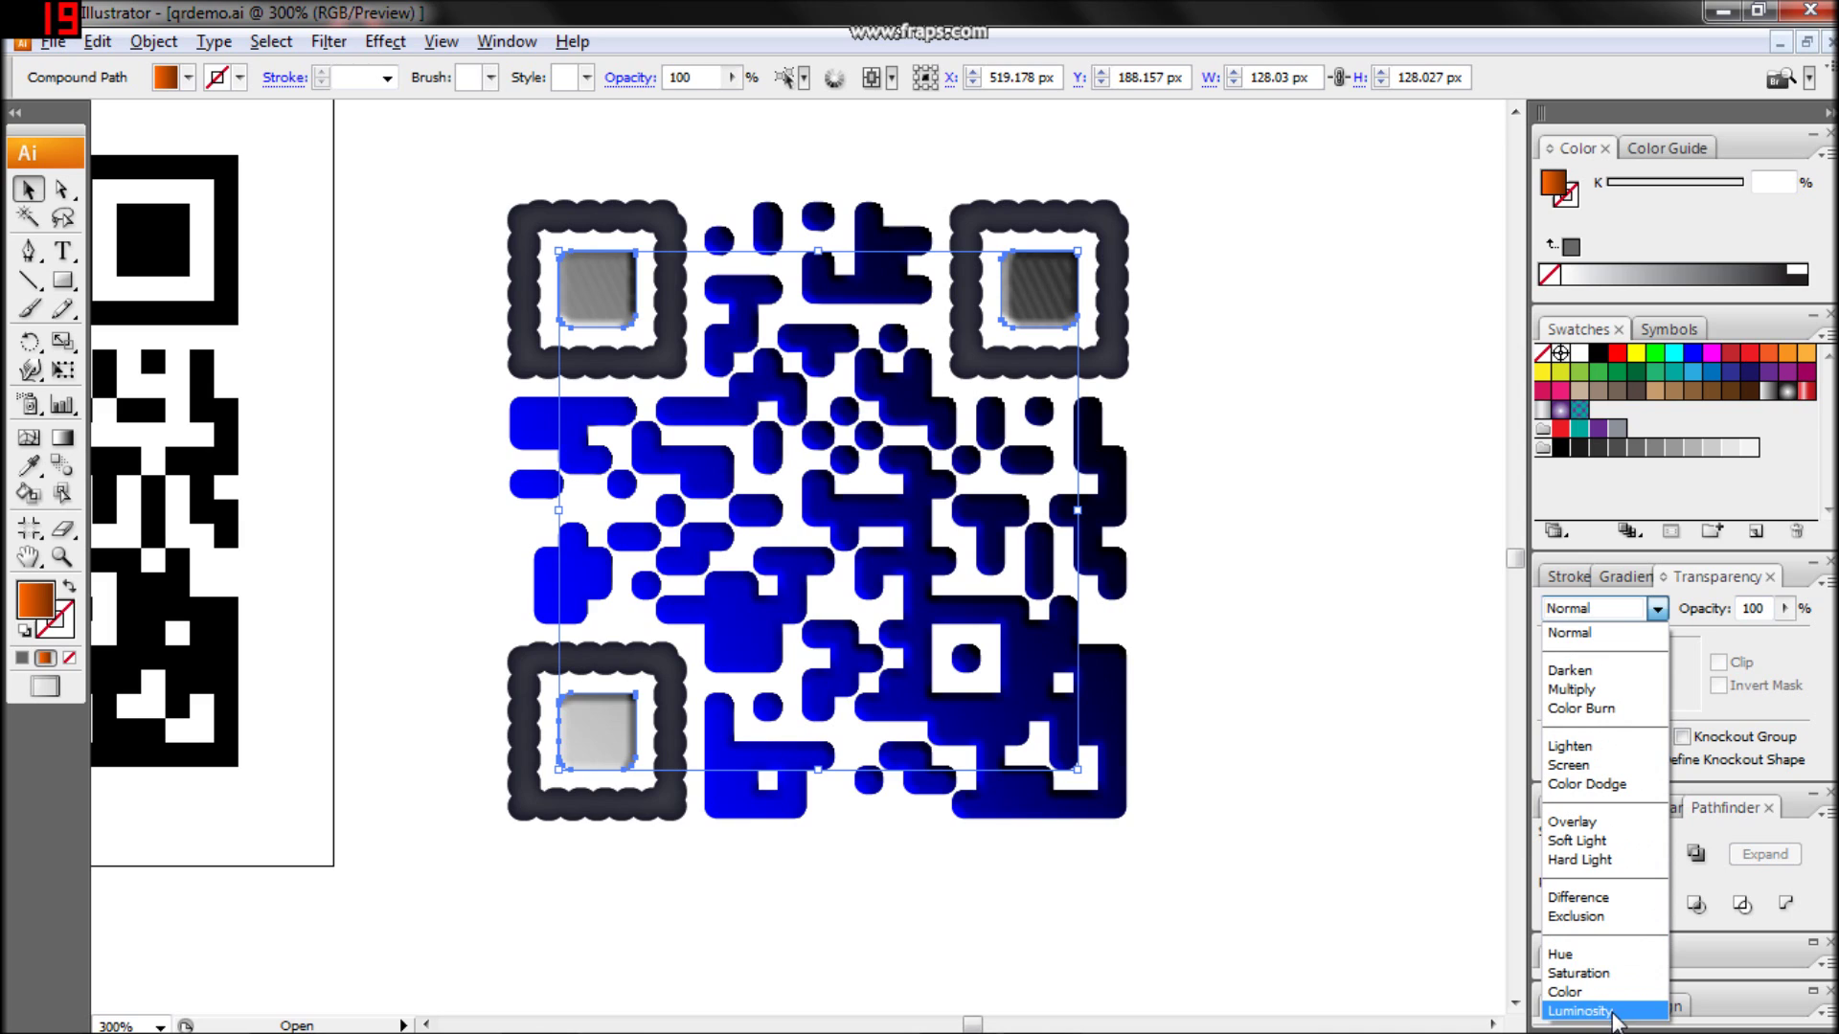
pyautogui.click(1609, 822)
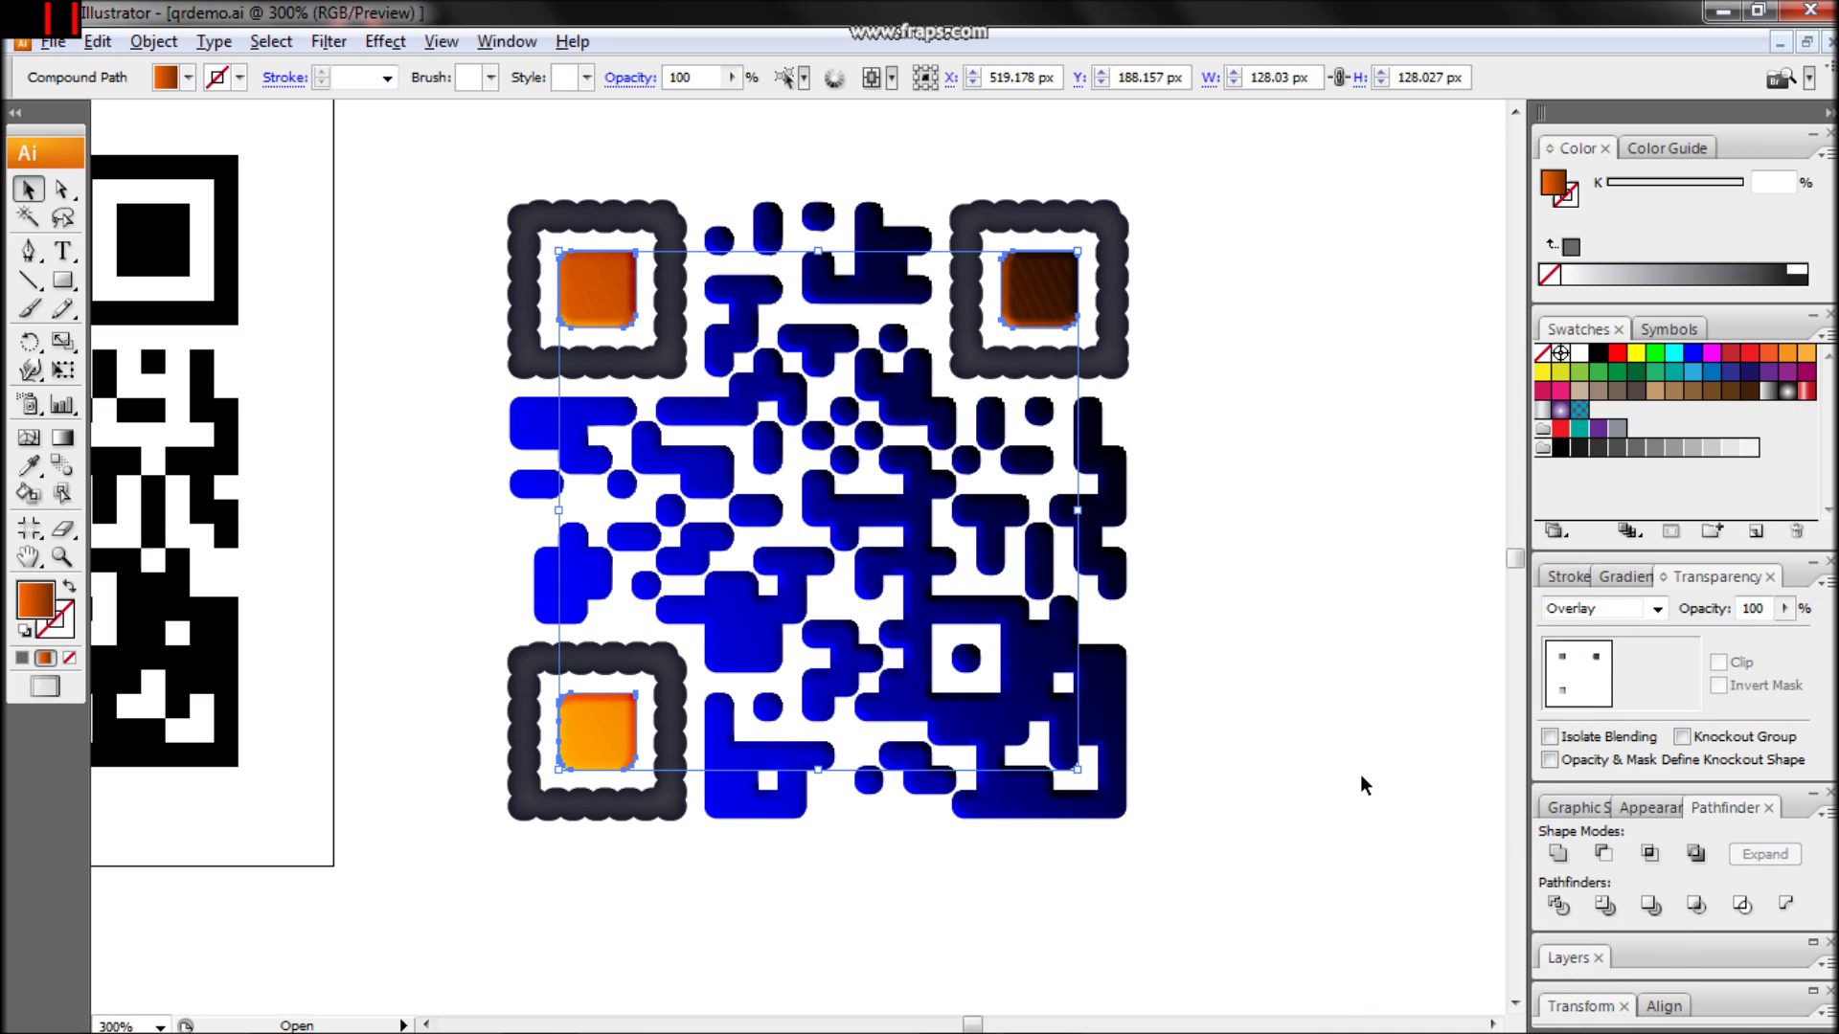
pyautogui.hotkey('ctrl', 'z')
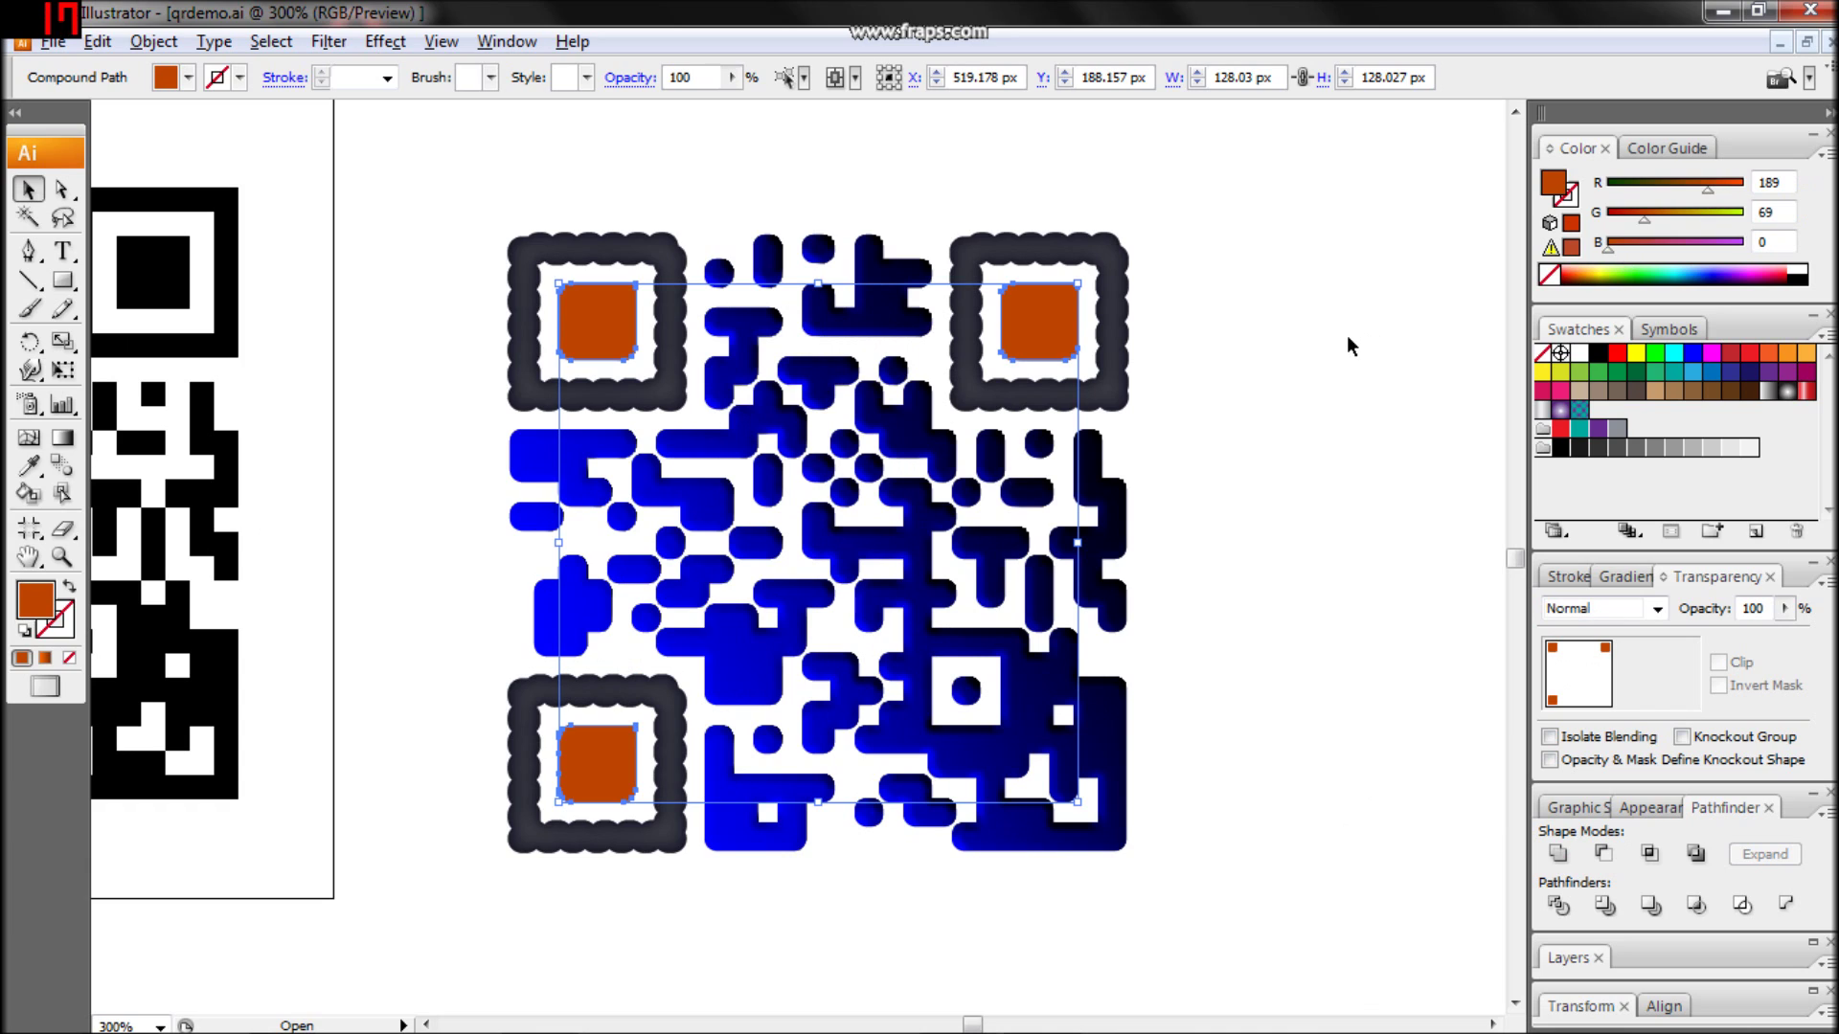
pyautogui.hotkey('ctrl', 'z')
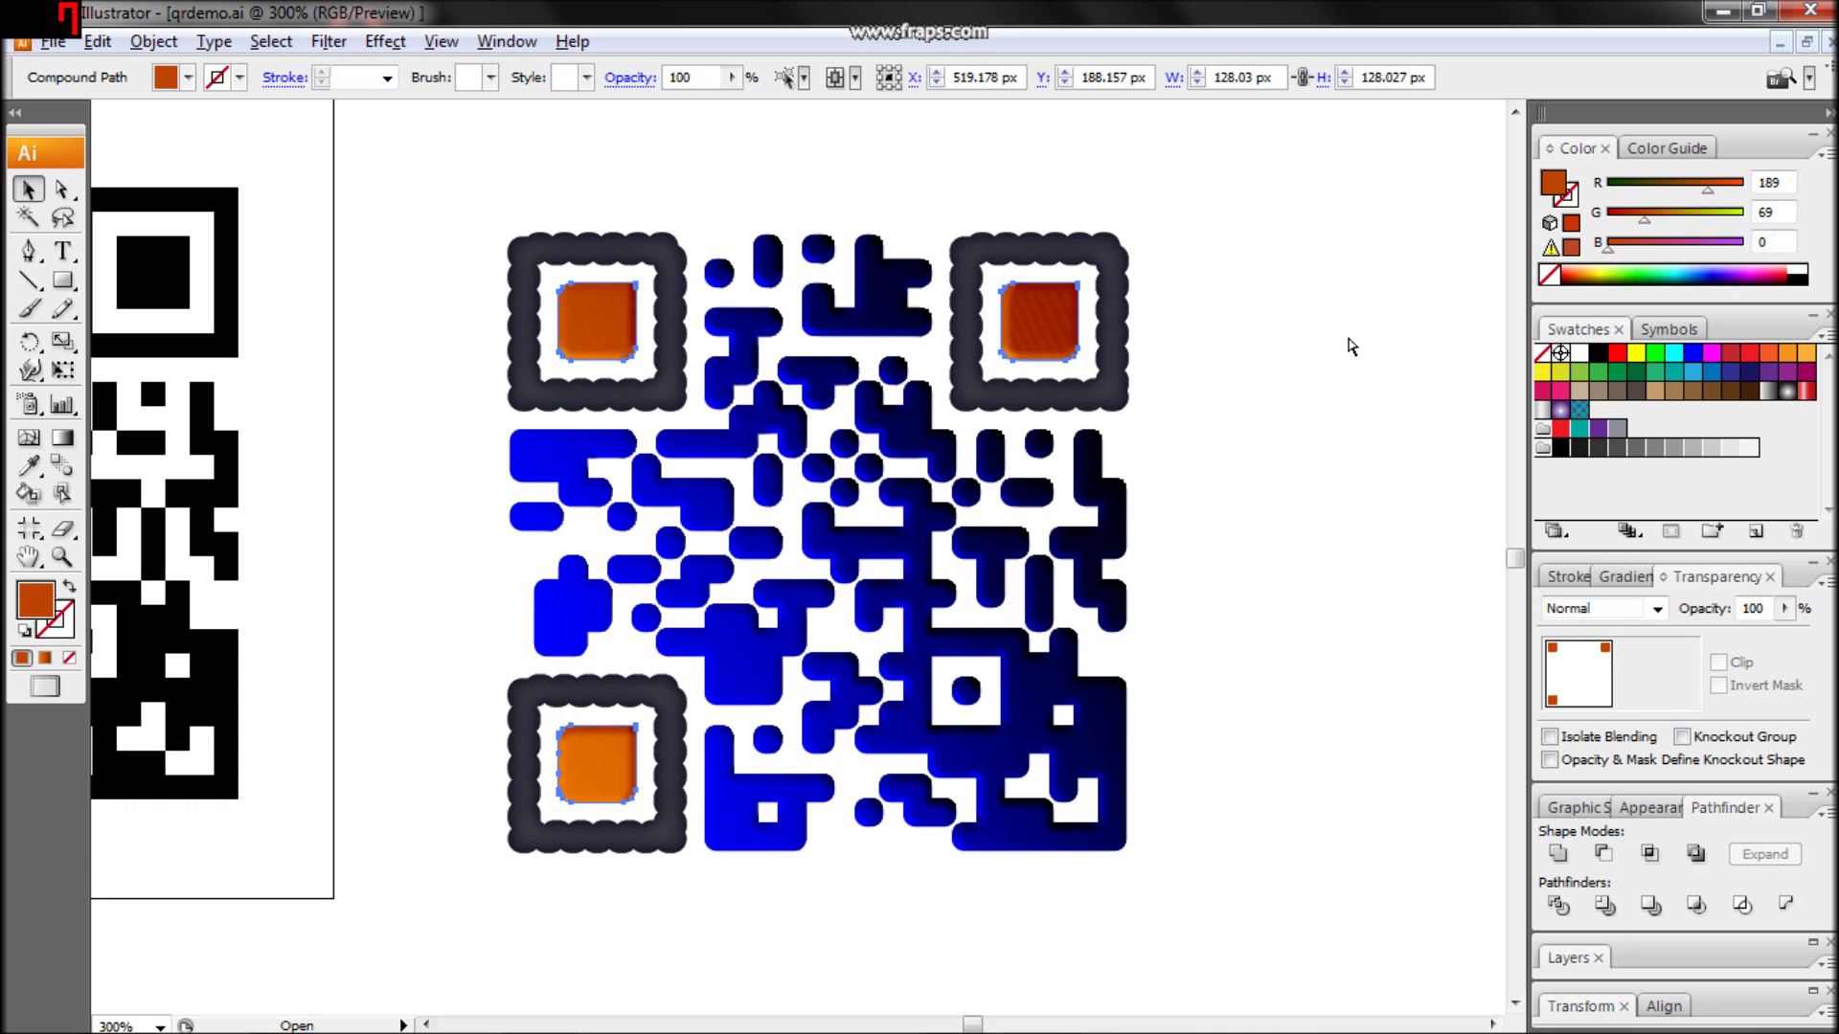
pyautogui.click(1265, 363)
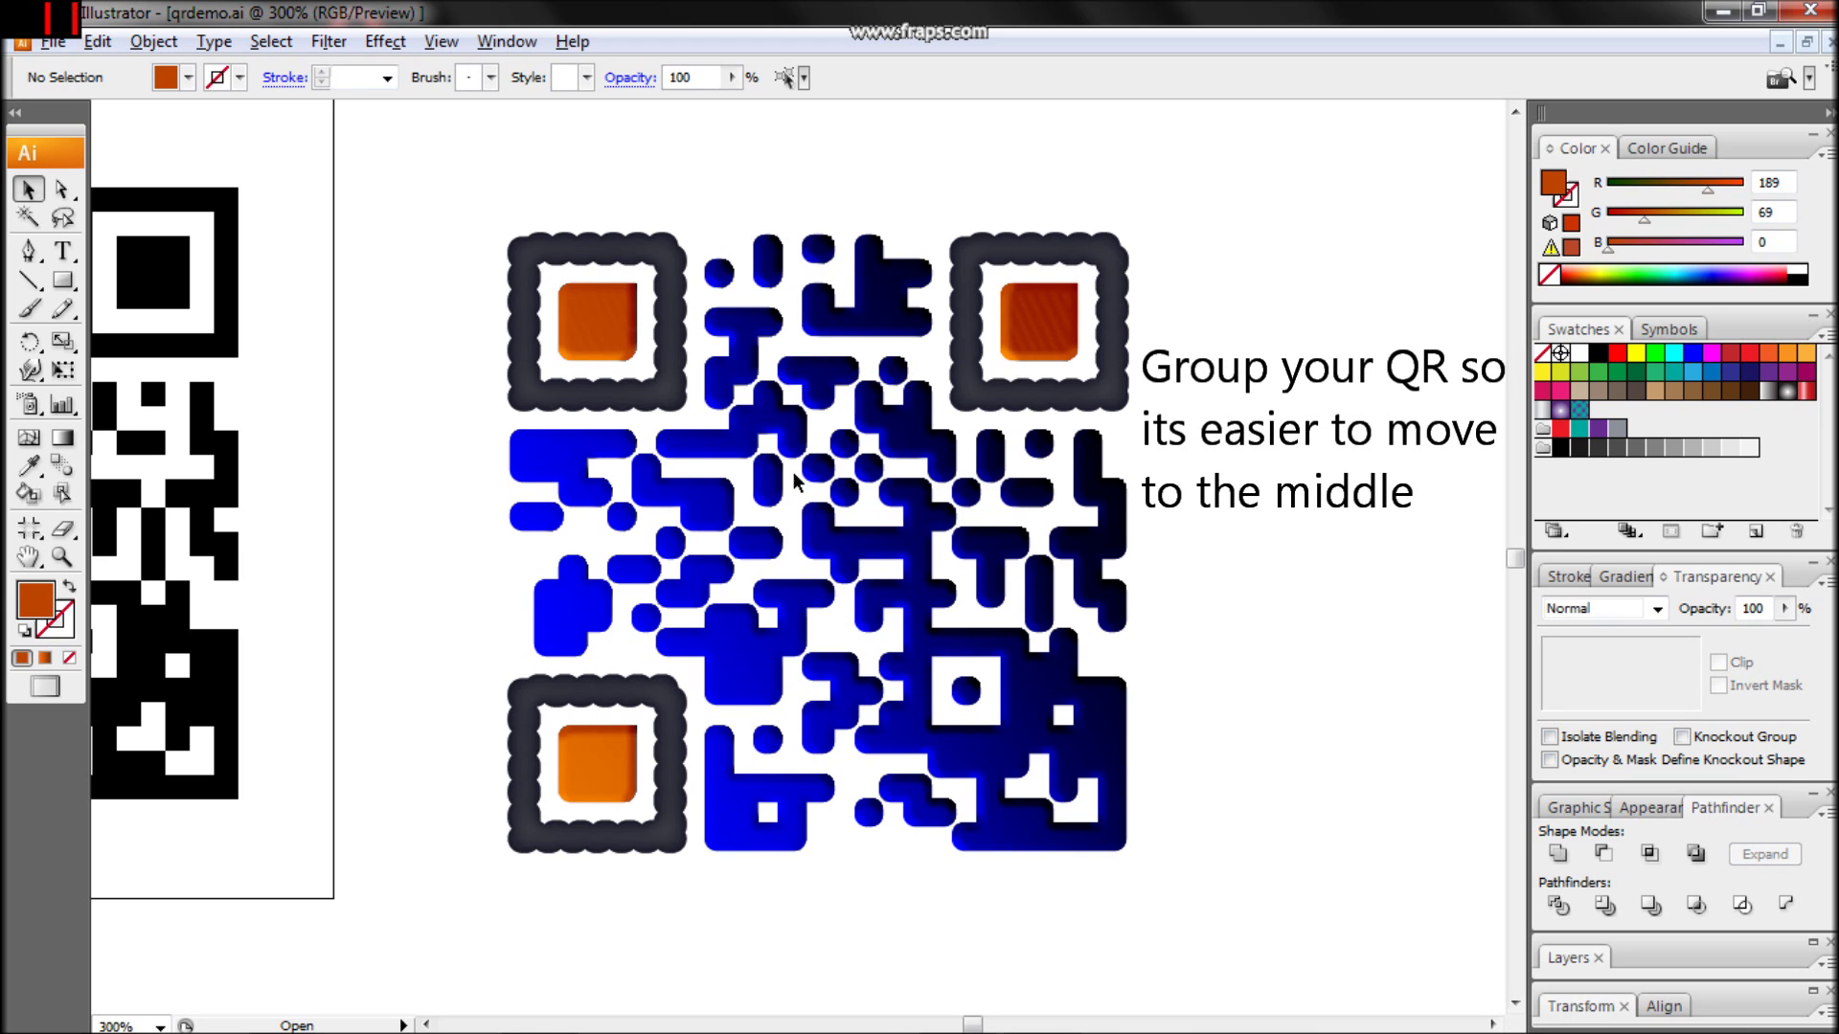
# Step: Group all parts of the stylized QR code and confirm the 200 × 200 px artboard
pyautogui.moveTo(1231, 908); pyautogui.dragTo(473, 188)
pyautogui.hotkey('ctrl', 'alt', 'p')
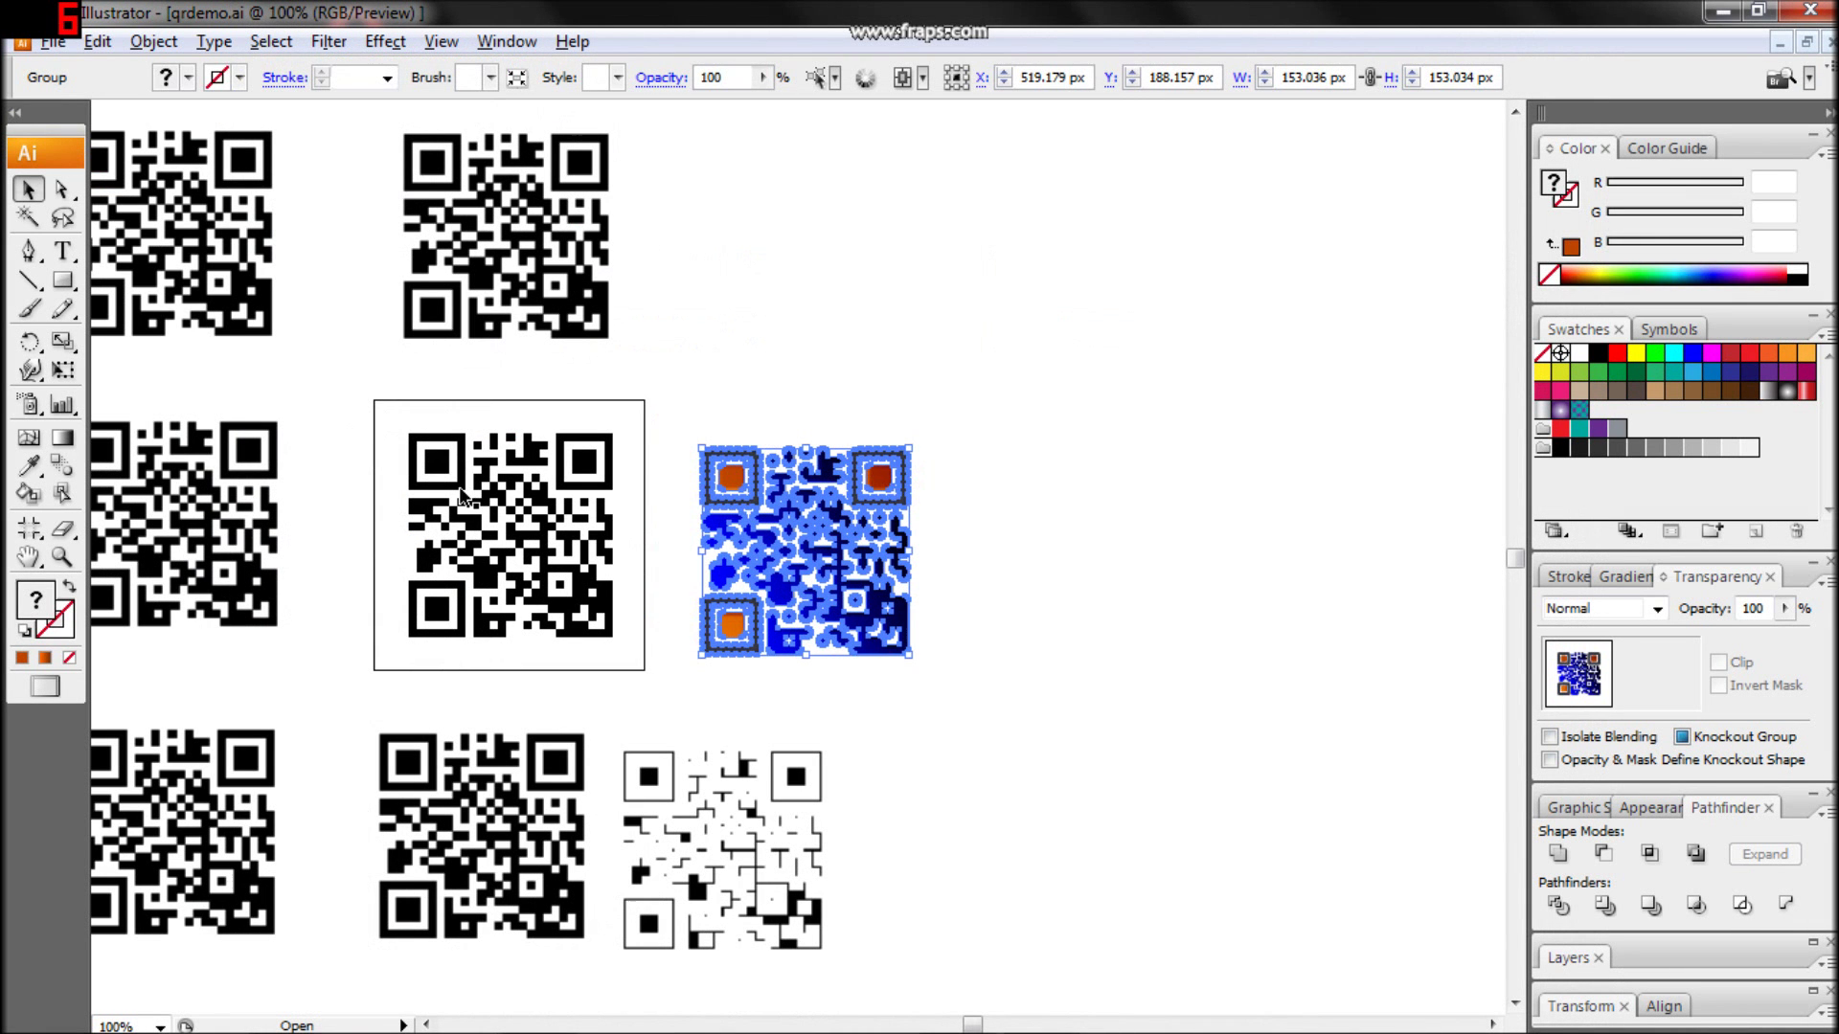
pyautogui.click(471, 532)
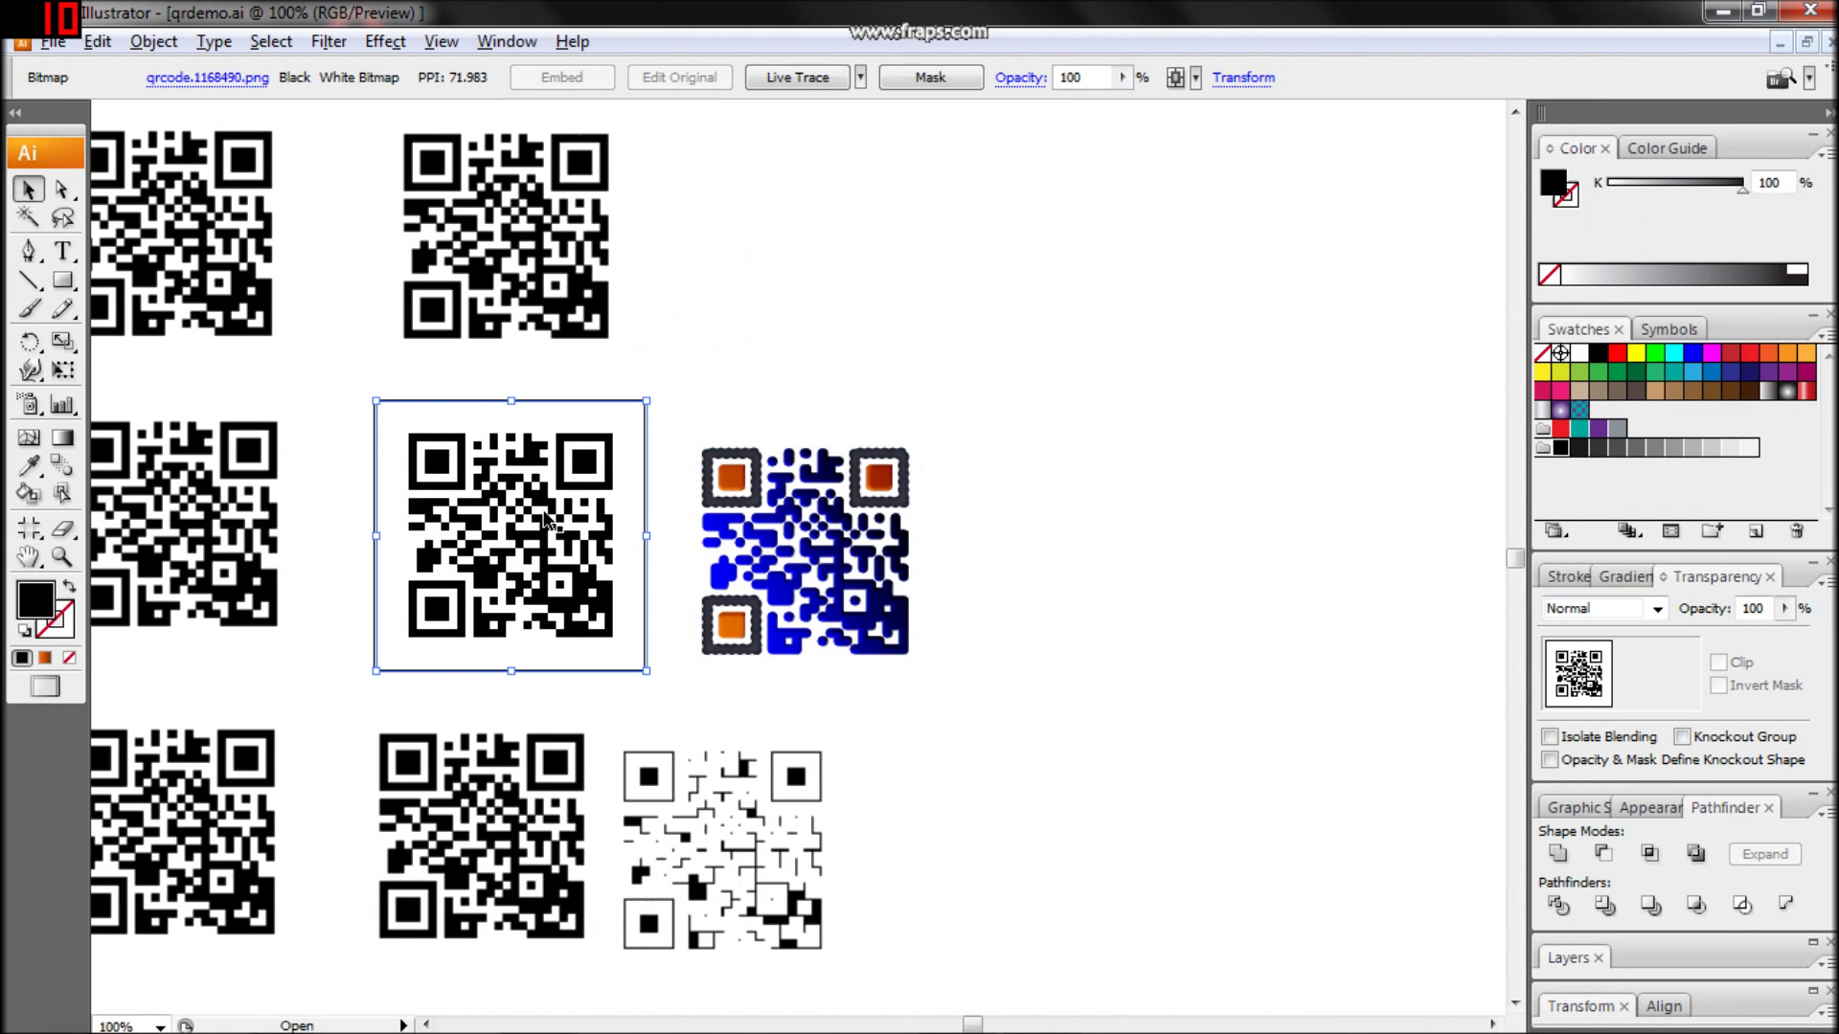
# Step: Move the plain QR image above the artboard and center the QR group on the artboard
pyautogui.moveTo(536, 546); pyautogui.dragTo(882, 271)
pyautogui.click(843, 498)
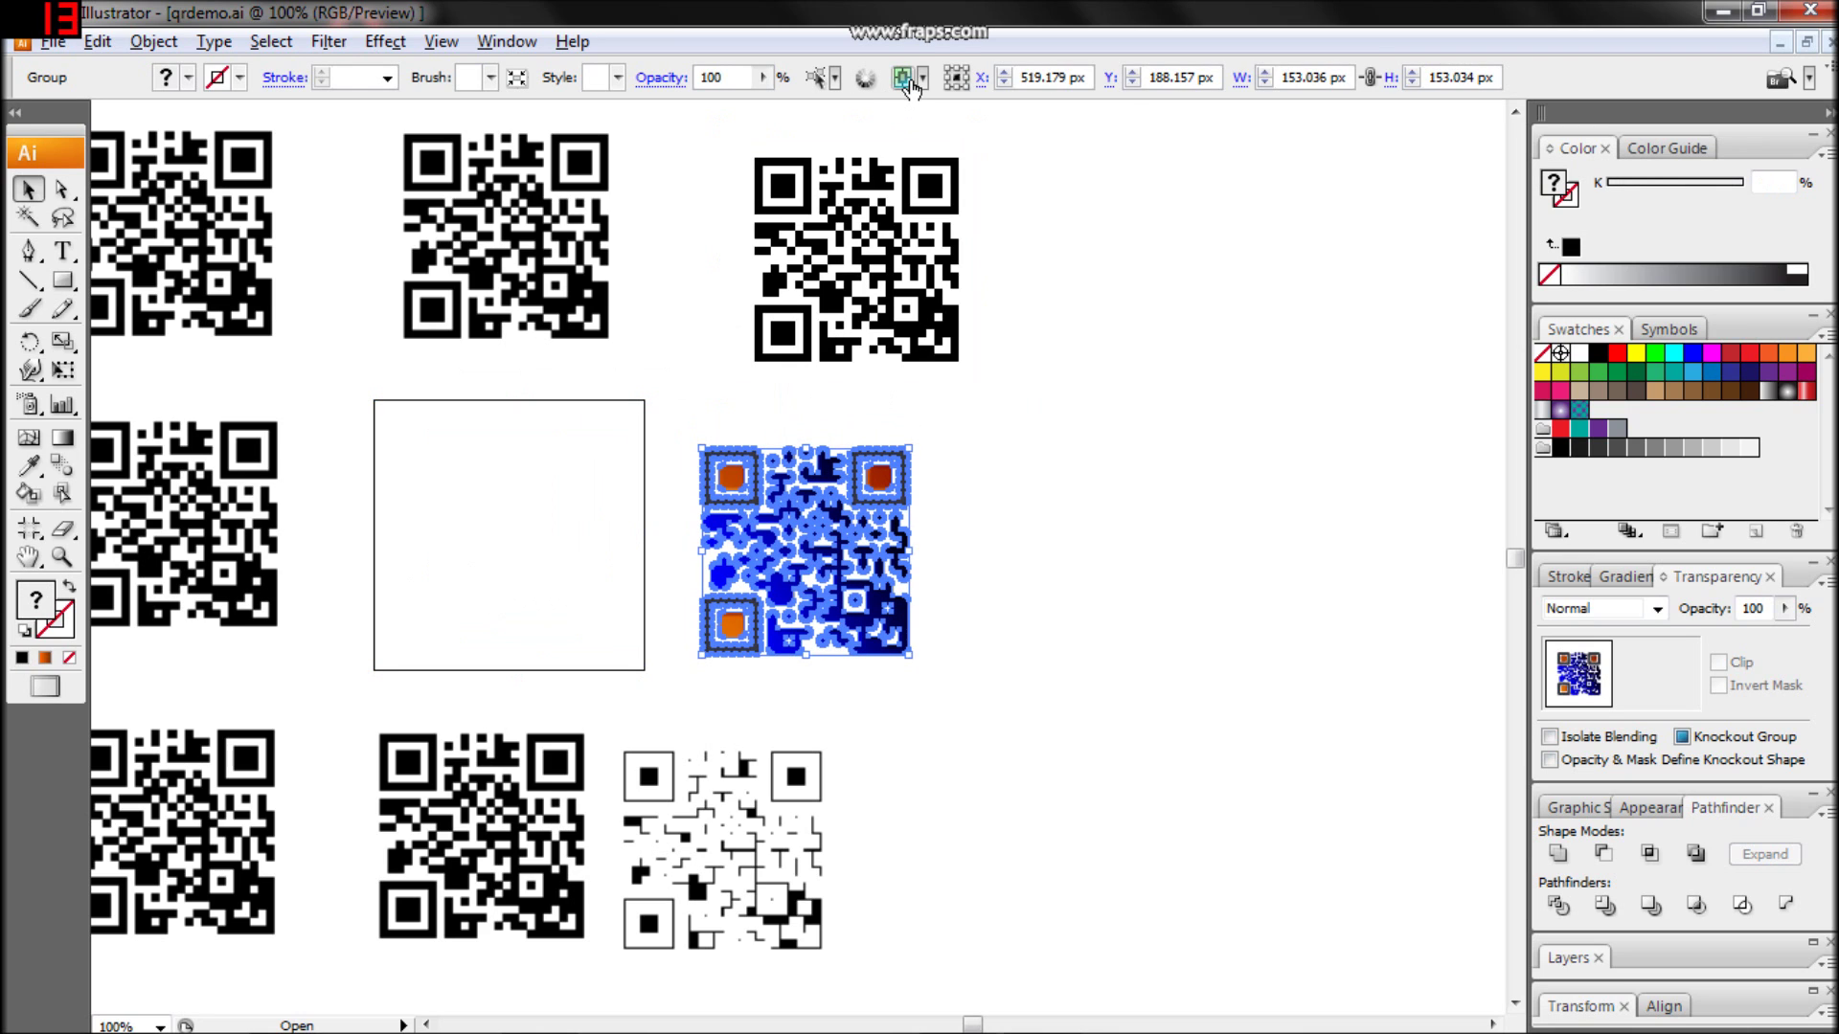
pyautogui.click(902, 77)
pyautogui.click(982, 79)
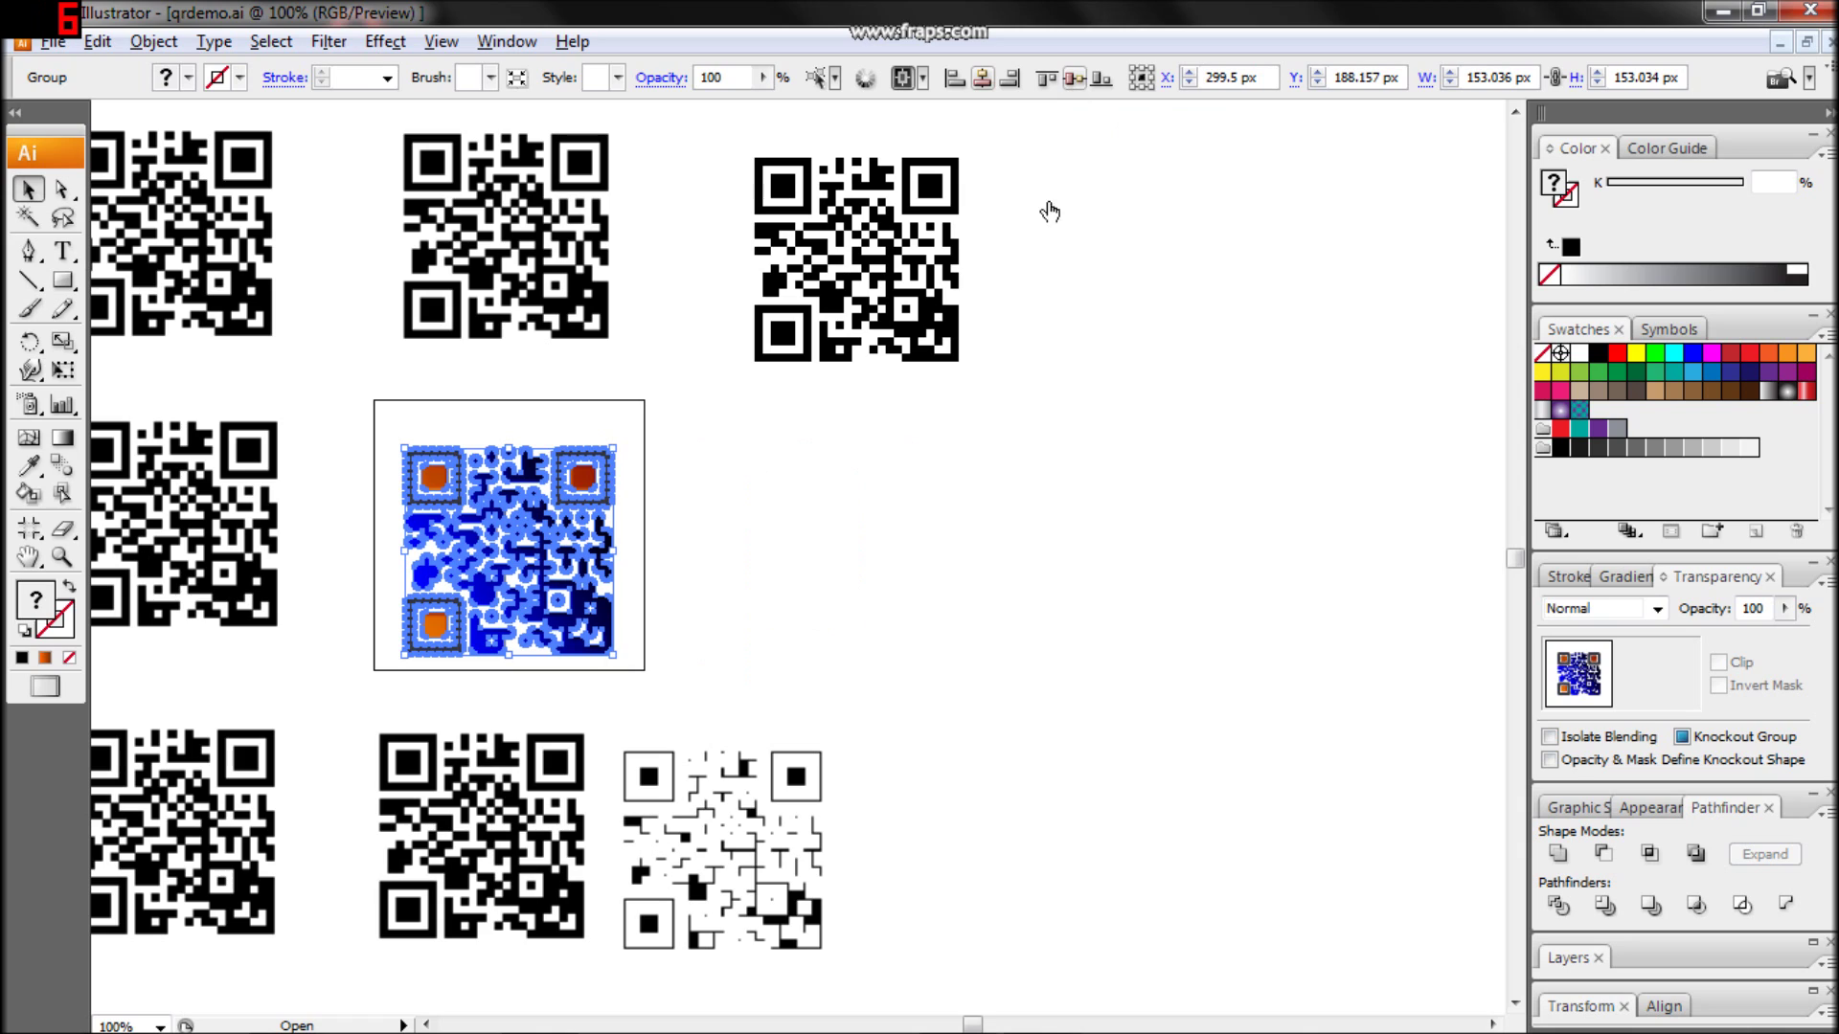
pyautogui.click(818, 469)
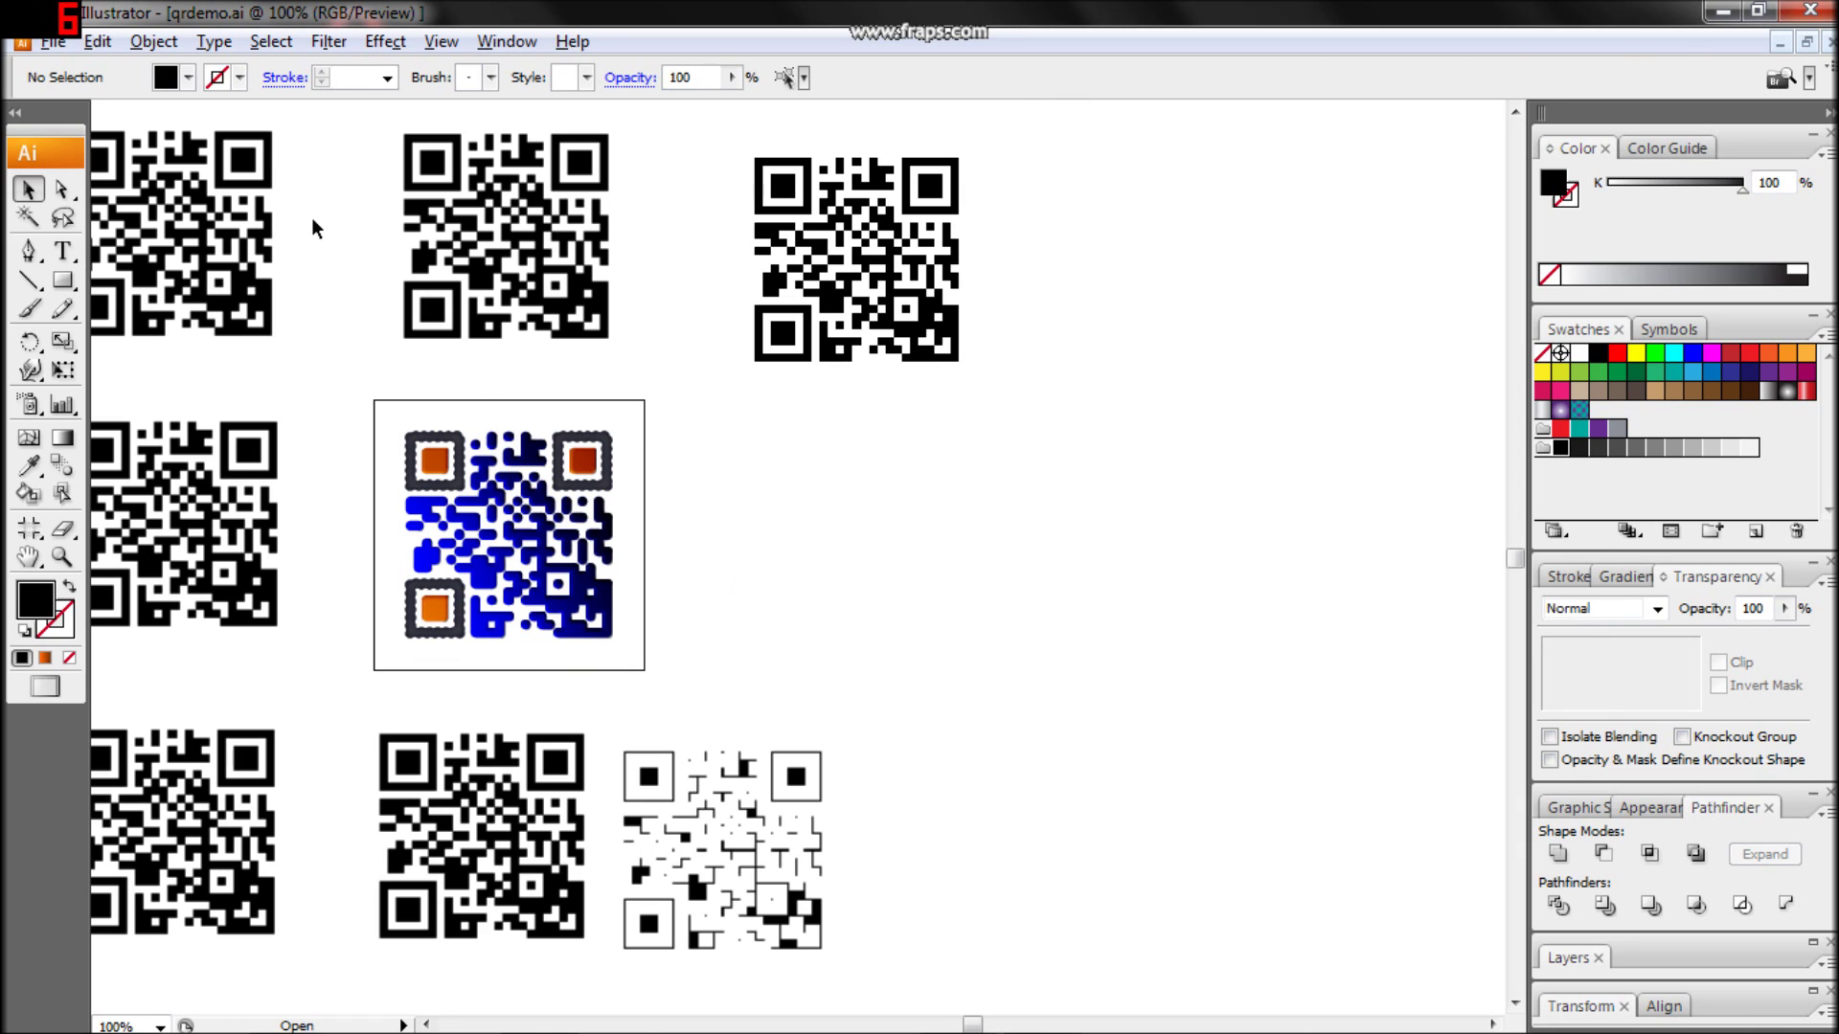
pyautogui.click(63, 46)
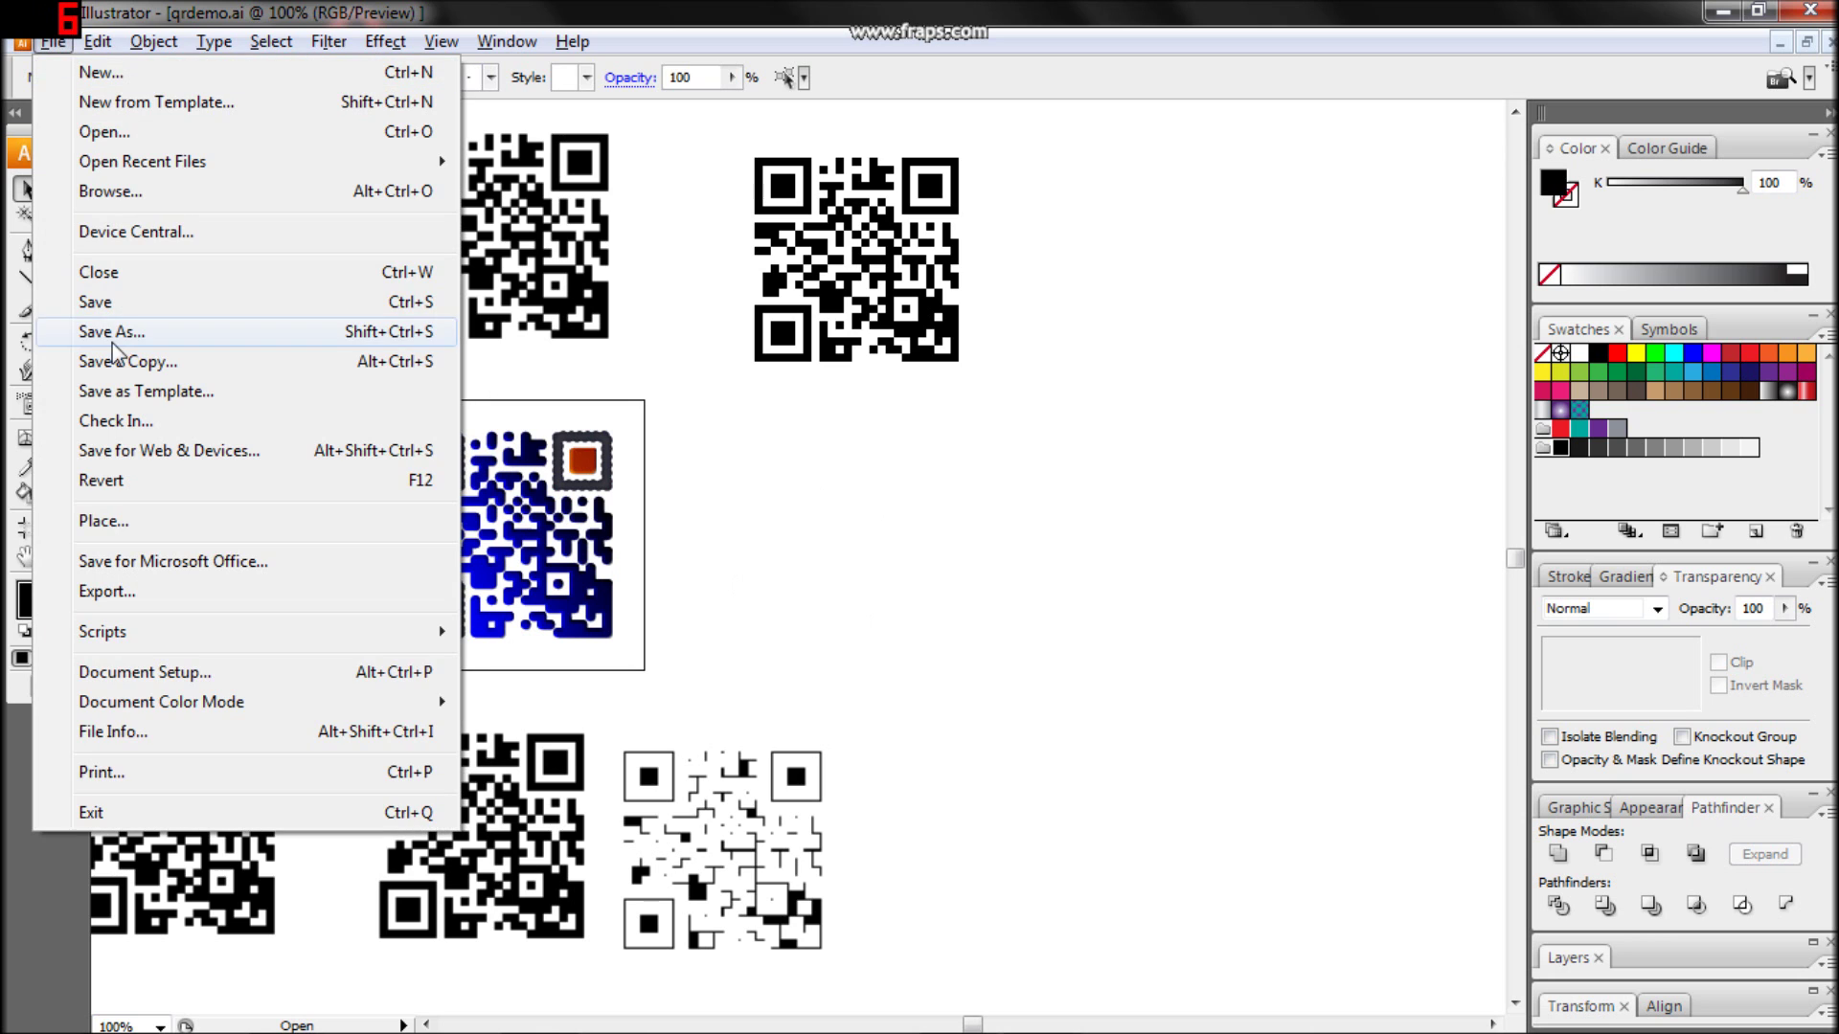
# Step: In Save for Web, clip to the artboard, turn off transparency and scale the output to 600 px
pyautogui.click(132, 456)
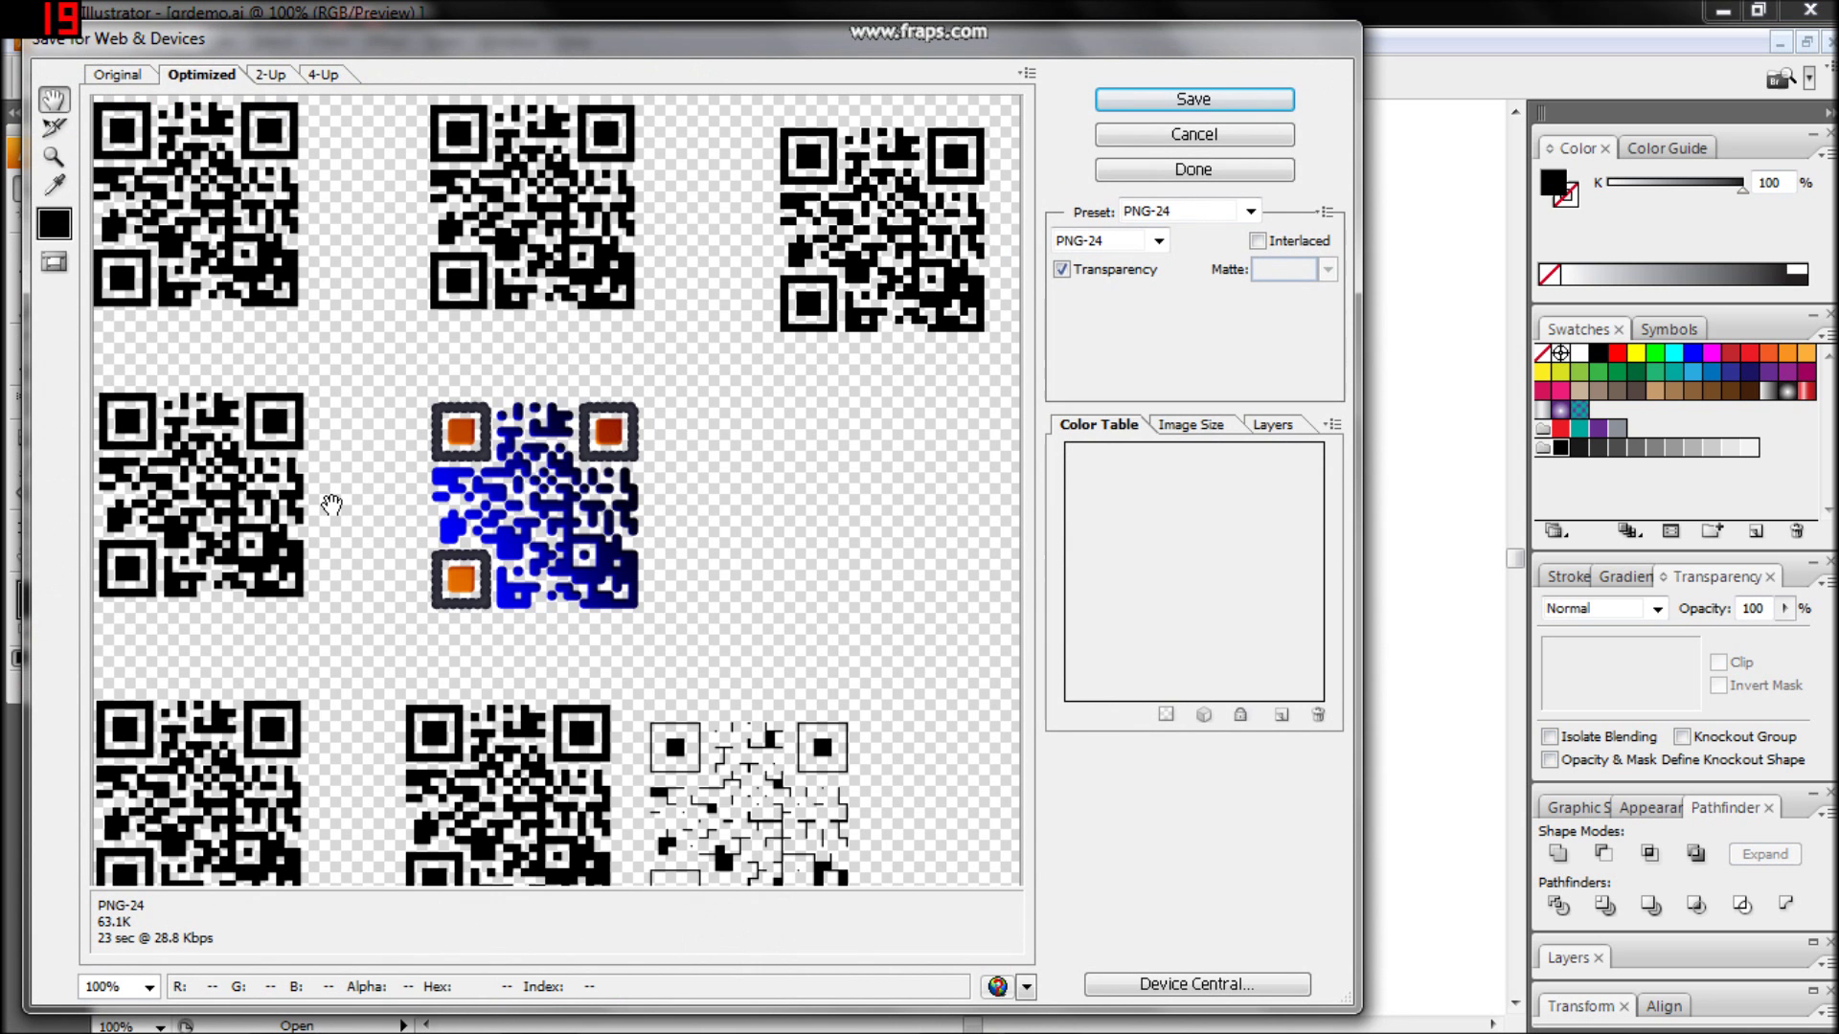
pyautogui.click(1197, 426)
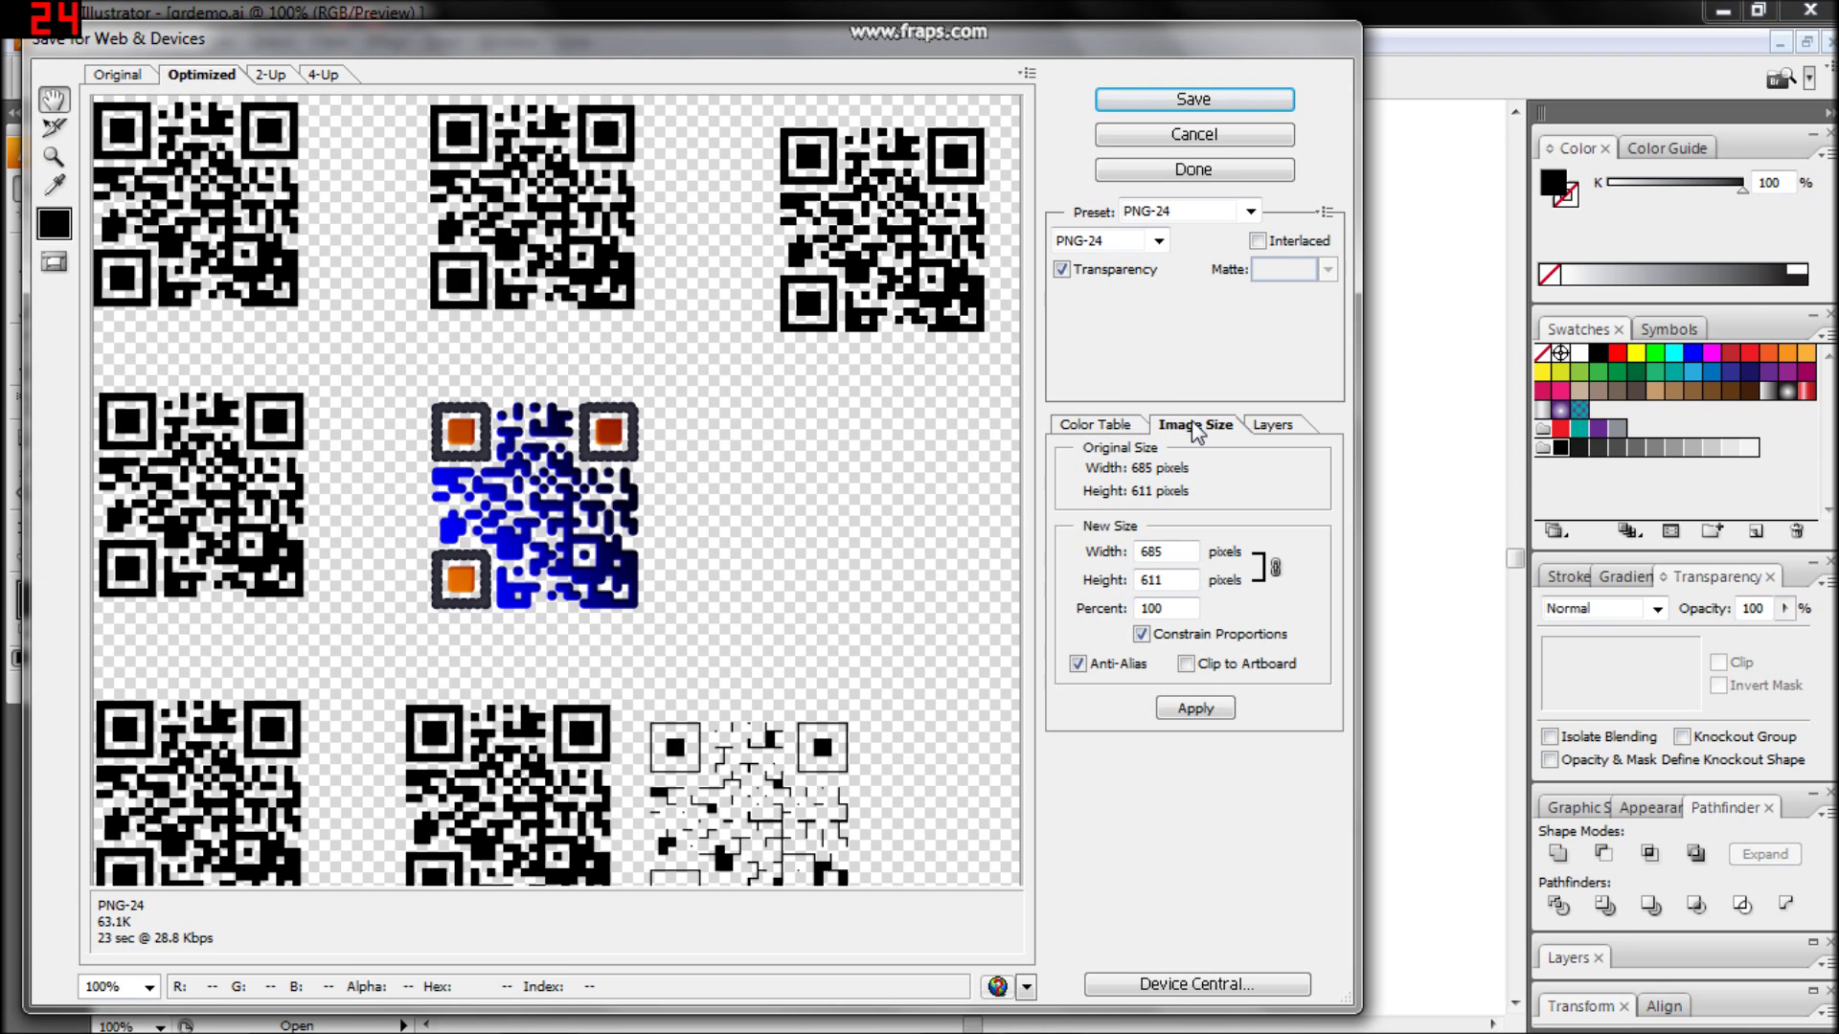
pyautogui.click(1189, 665)
pyautogui.click(1197, 714)
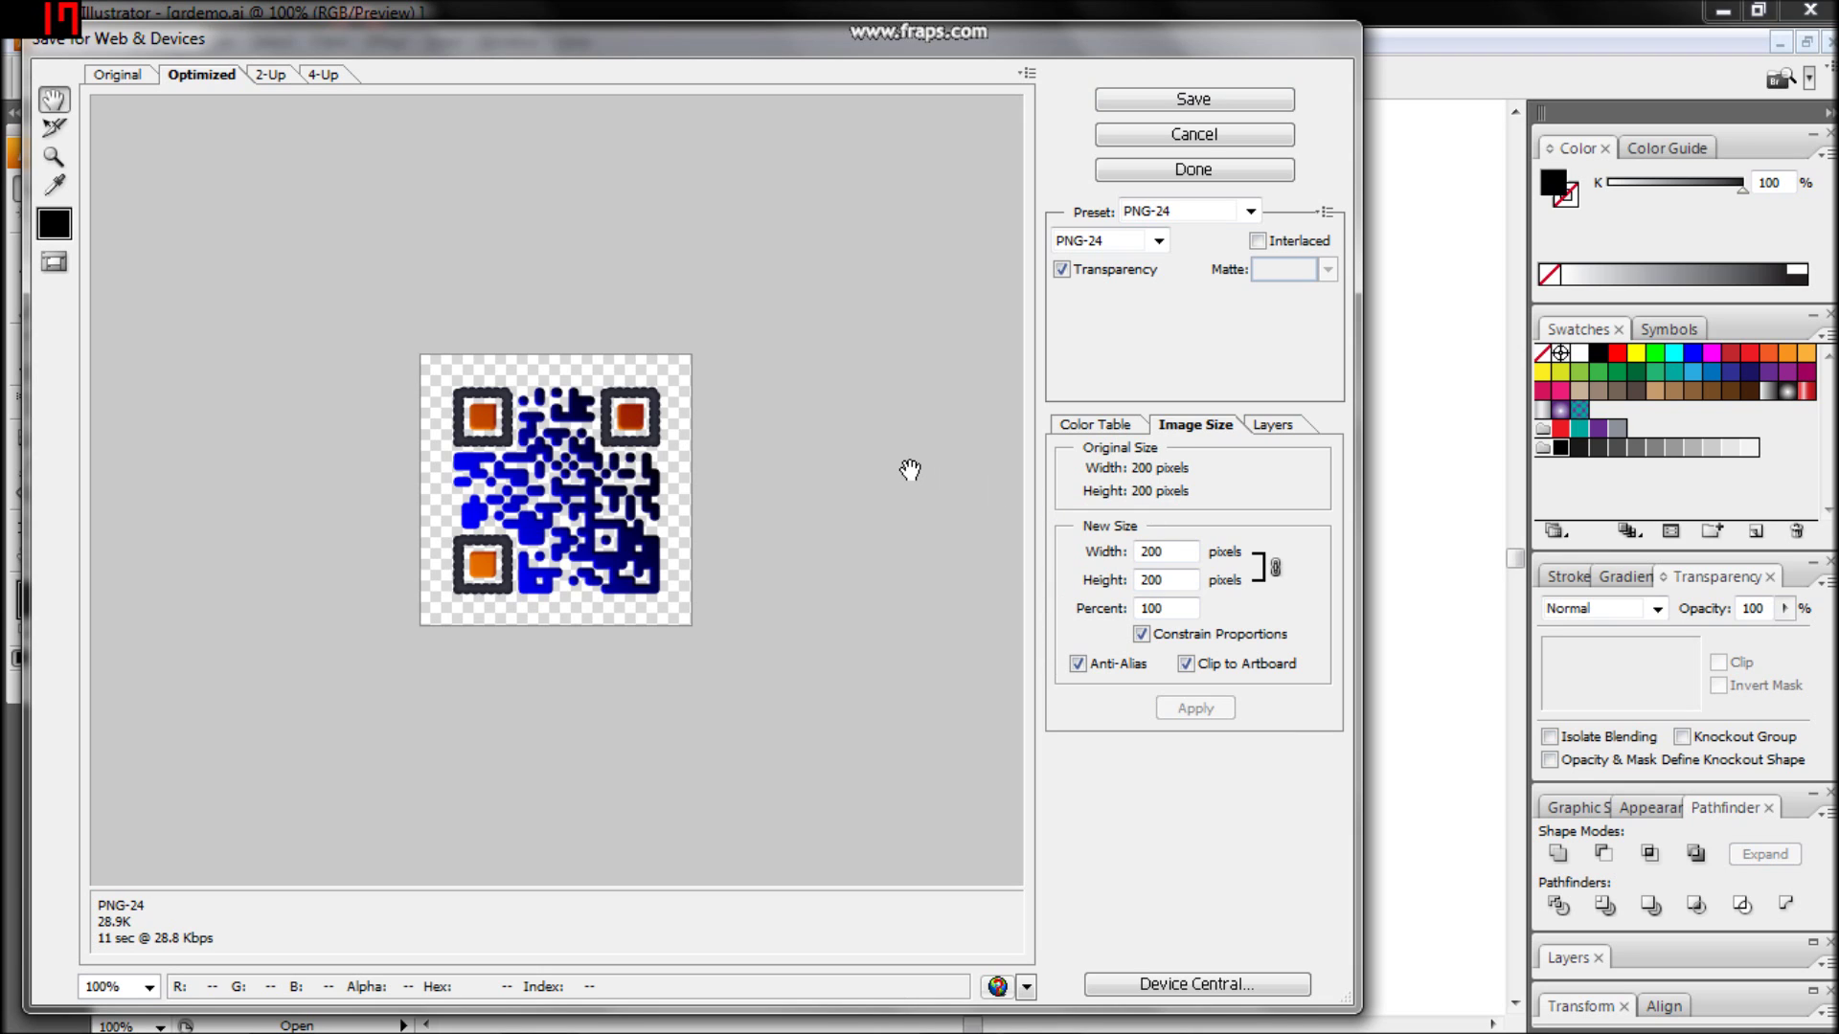
pyautogui.click(1061, 270)
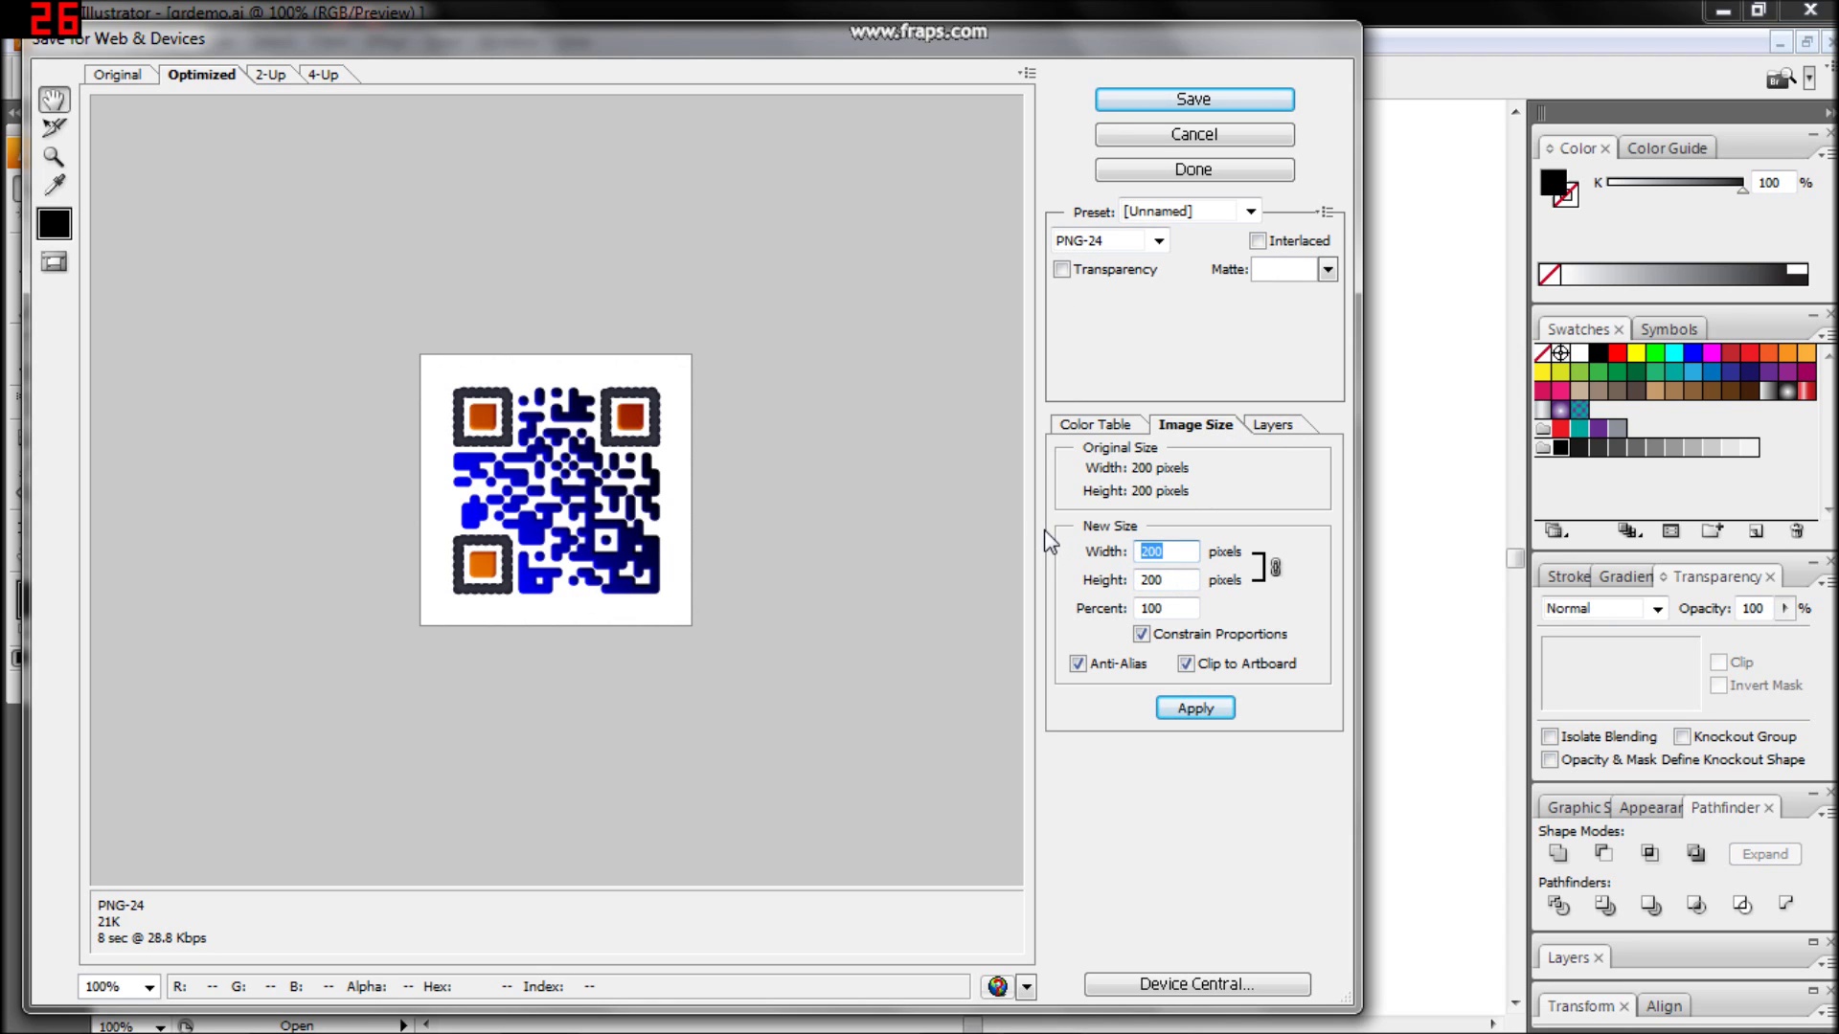
pyautogui.write('600')
pyautogui.click(1185, 707)
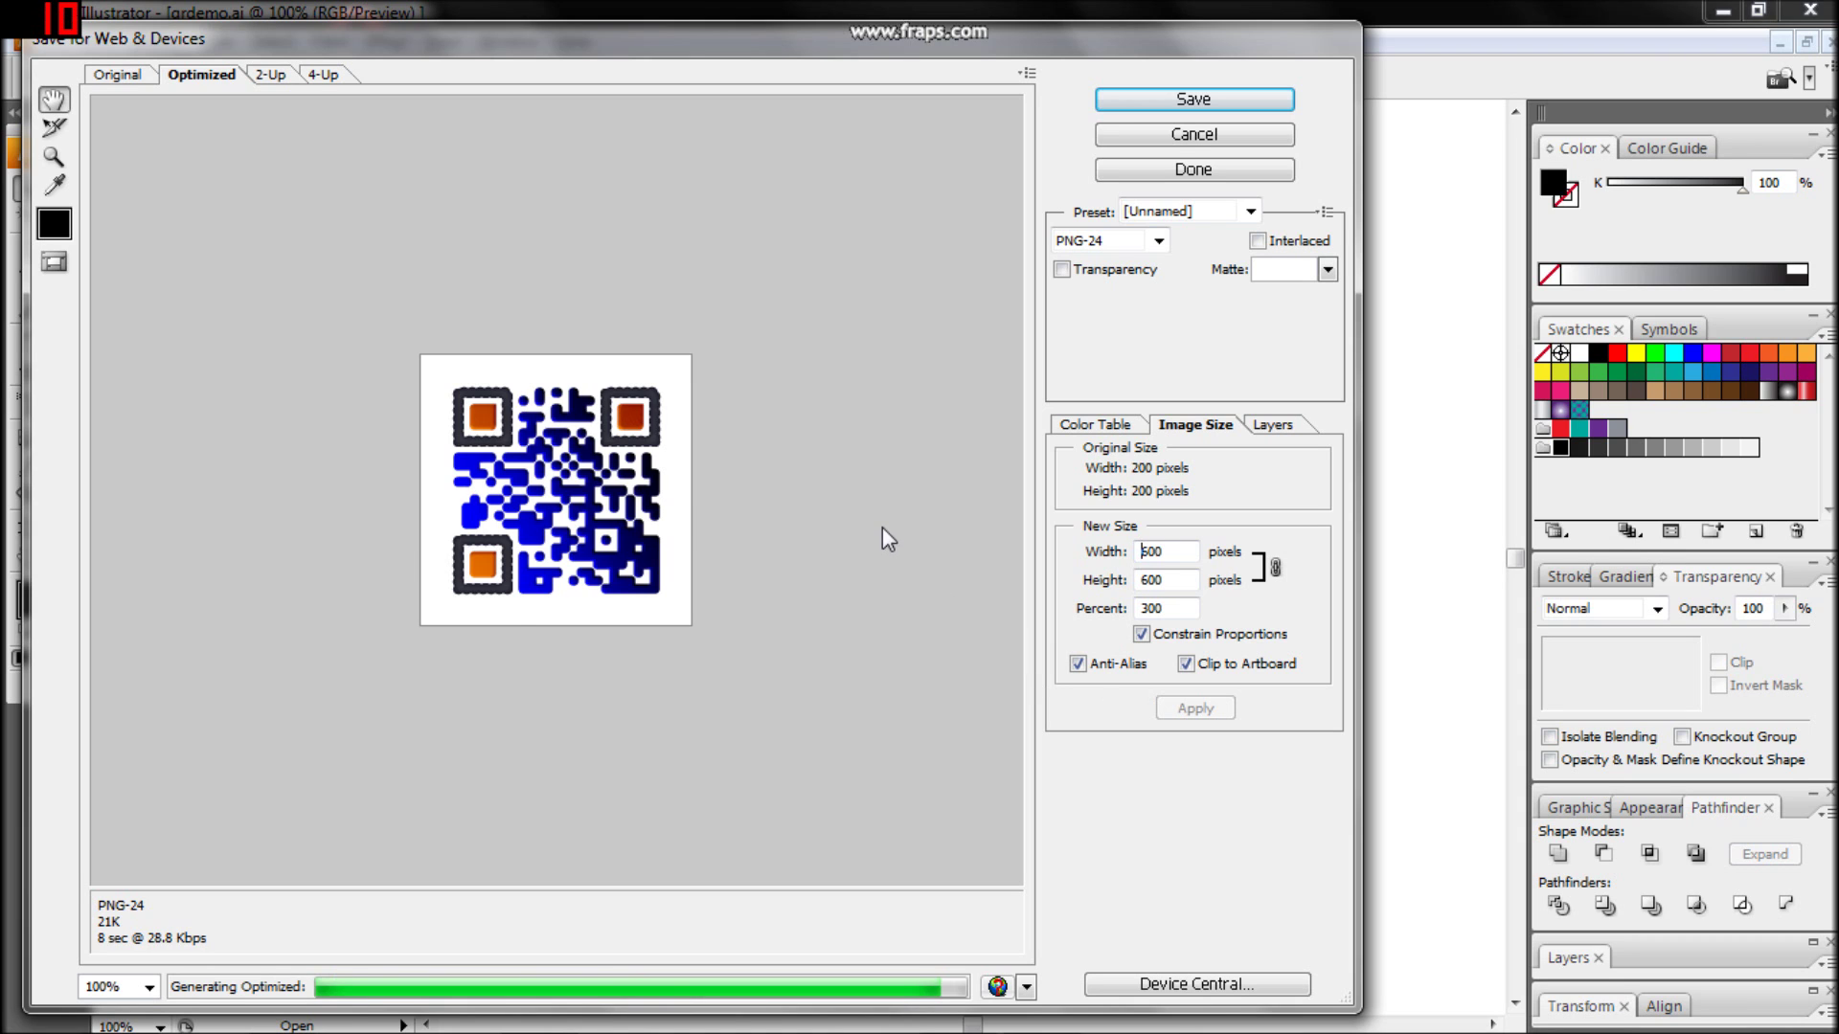